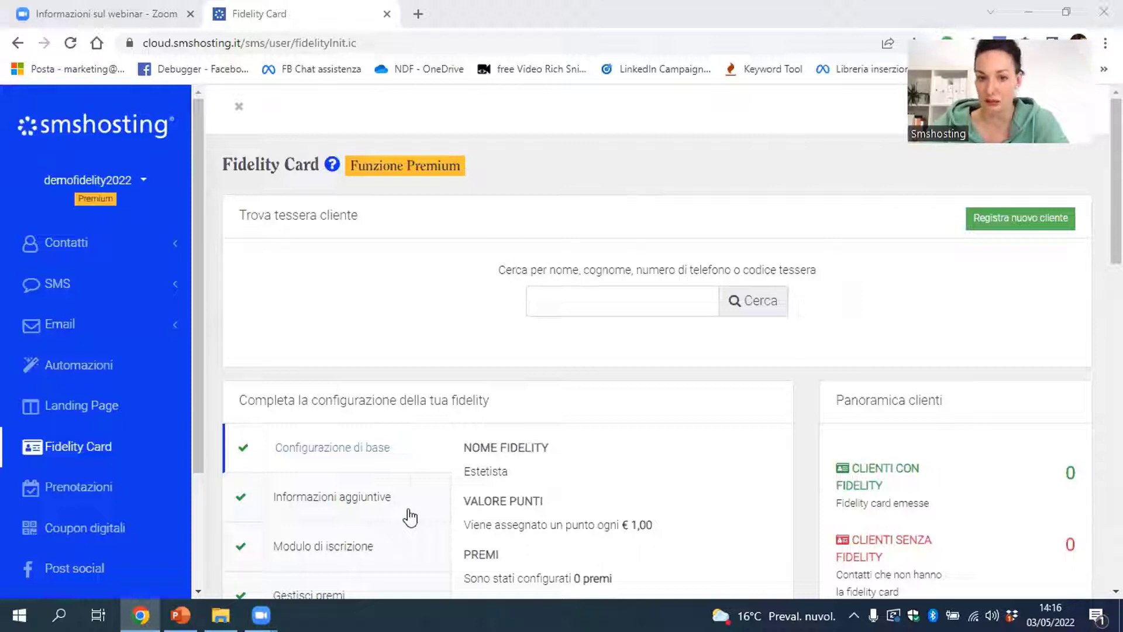
Load smshosting.it in a new tab and scroll its PREZZI page to the Starter and Premium plans
click(415, 21)
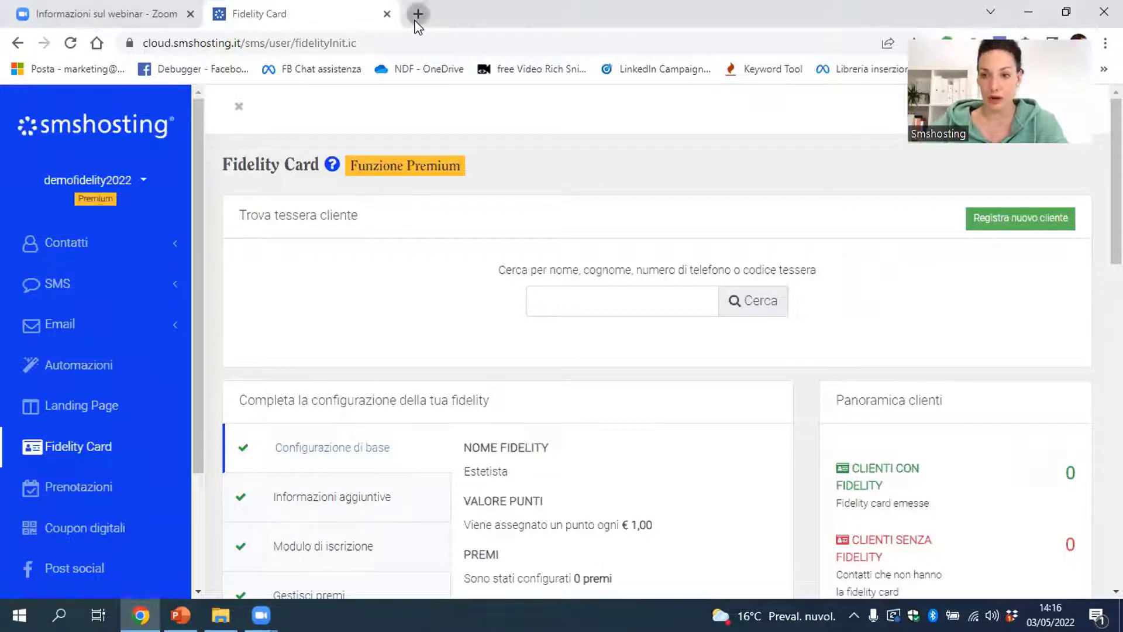
click(418, 14)
text(sm)
key(Return)
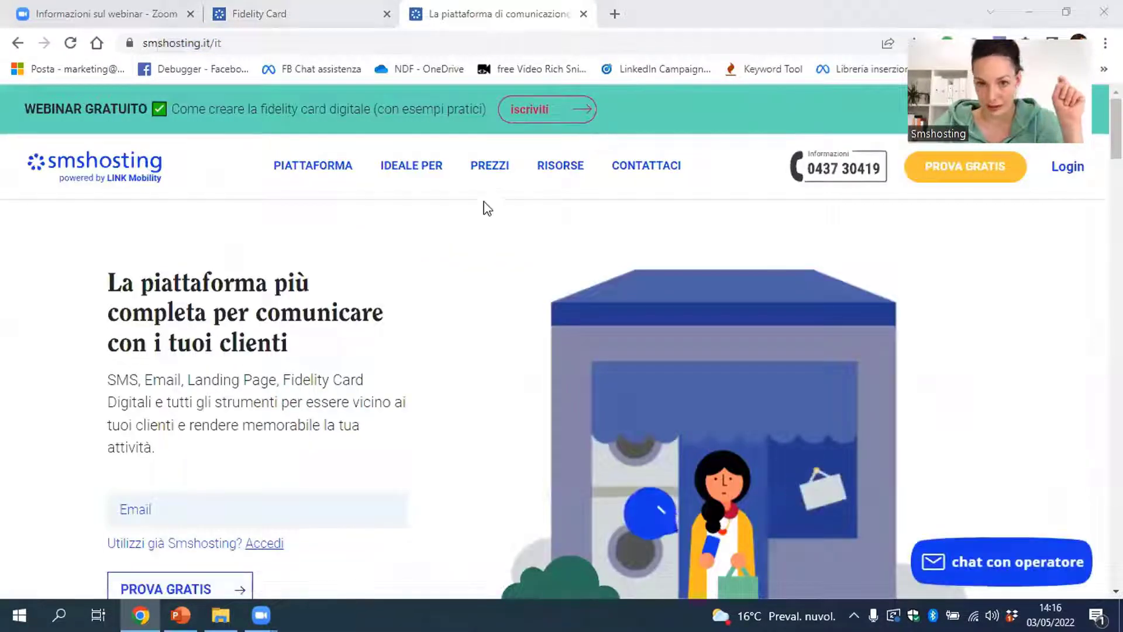
click(489, 168)
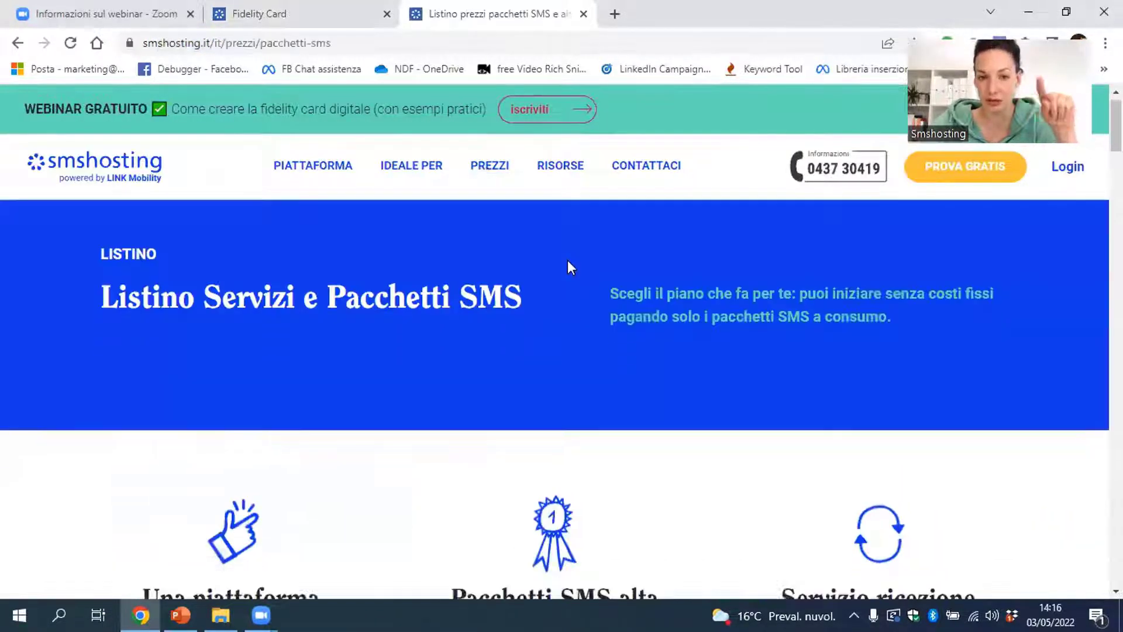
scroll(568, 261, down, 15)
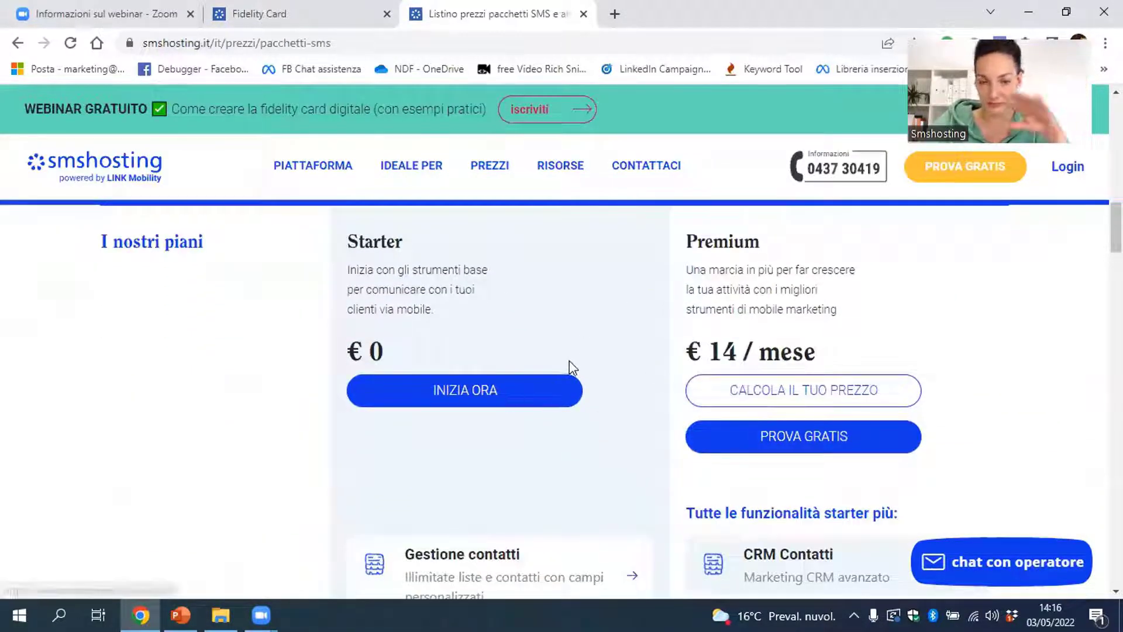
Open the Premium plan price calculator and check its €168 yearly price
click(757, 398)
scroll(750, 377, down, 5)
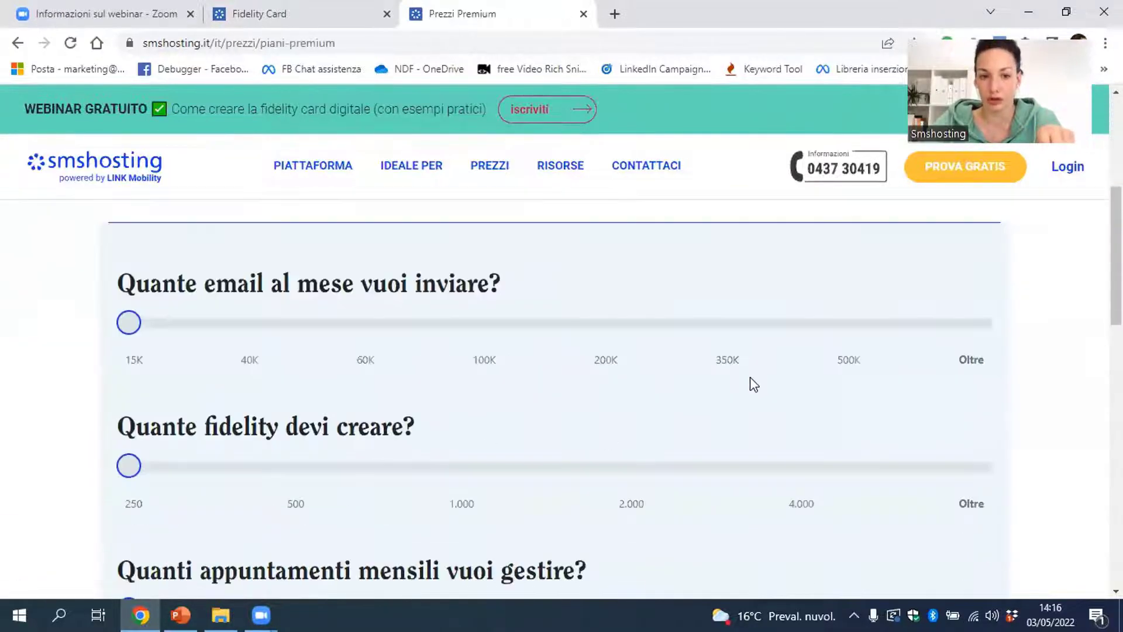
scroll(750, 377, down, 3)
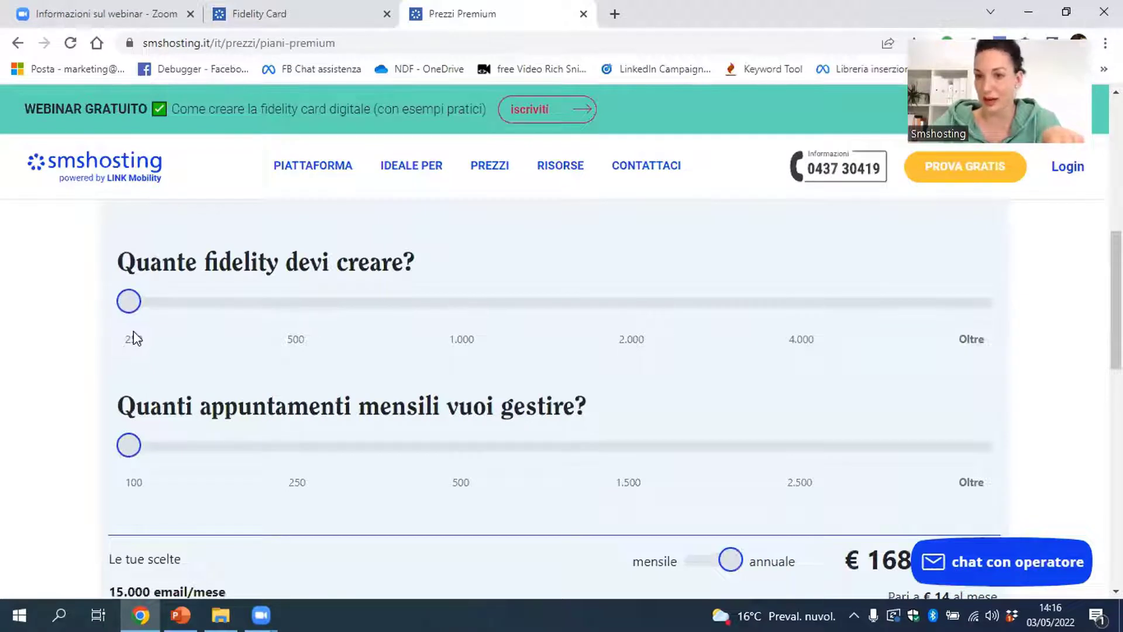
scroll(217, 347, down, 1)
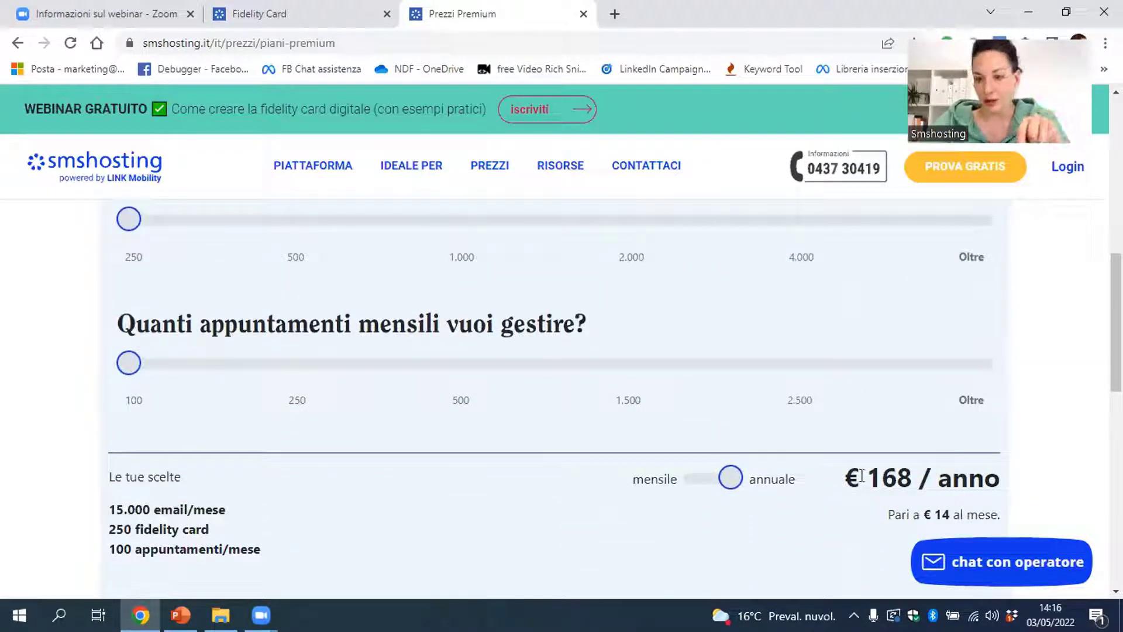
drag(862, 475, 920, 475)
click(363, 383)
scroll(173, 321, up, 1)
Move the fidelity cards slider to 500 (€248/anno), then back to 250
drag(139, 312, 268, 318)
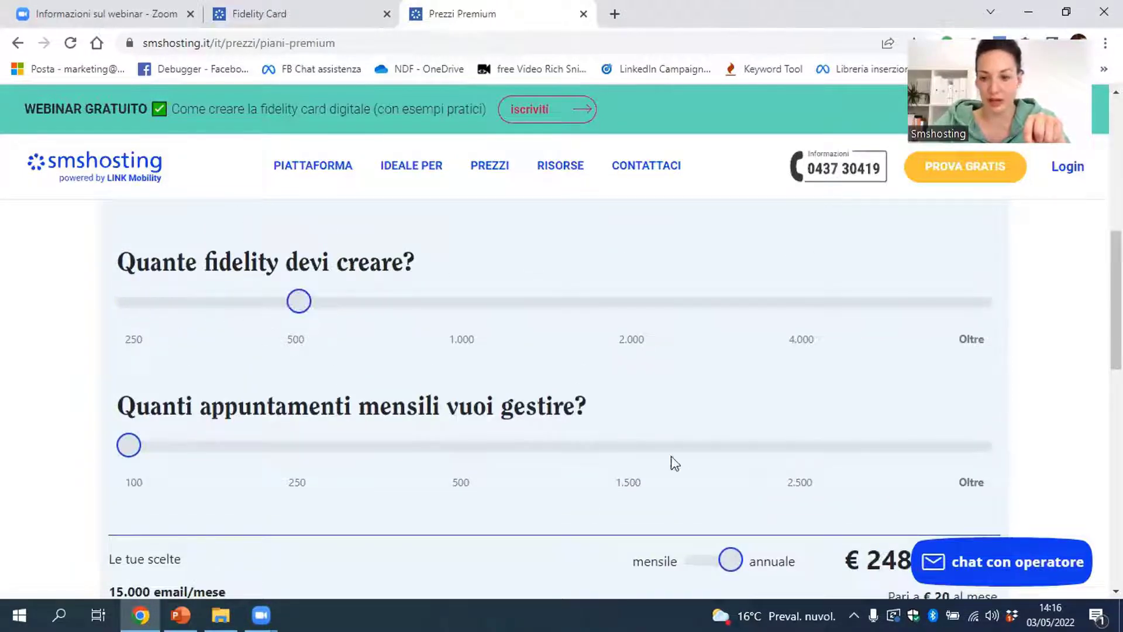
scroll(644, 433, down, 3)
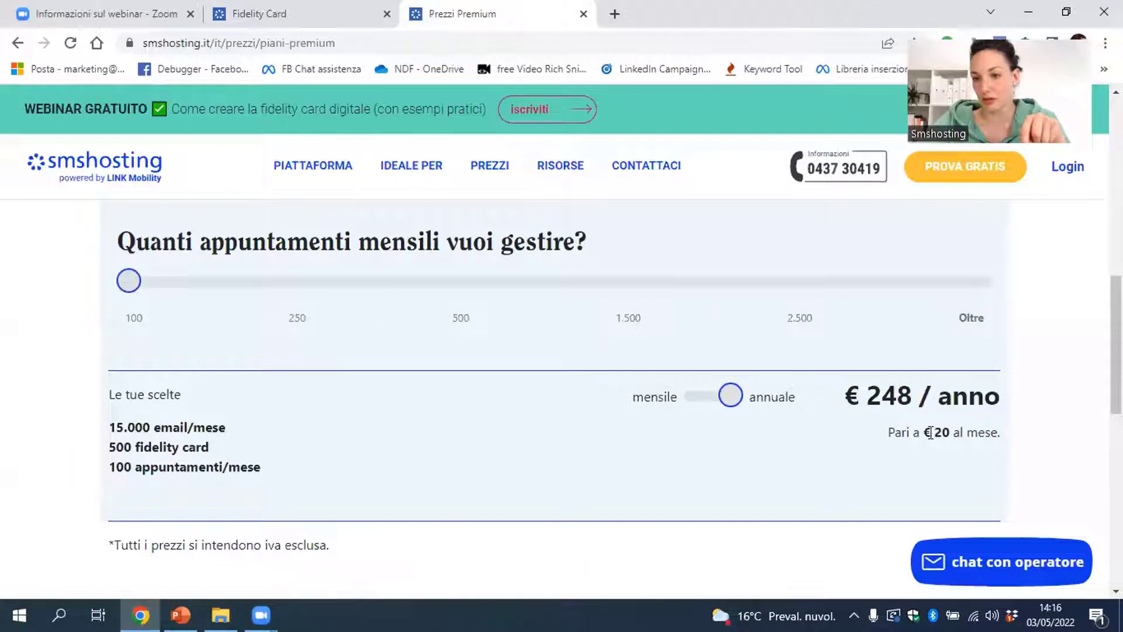
drag(930, 434, 950, 439)
click(951, 438)
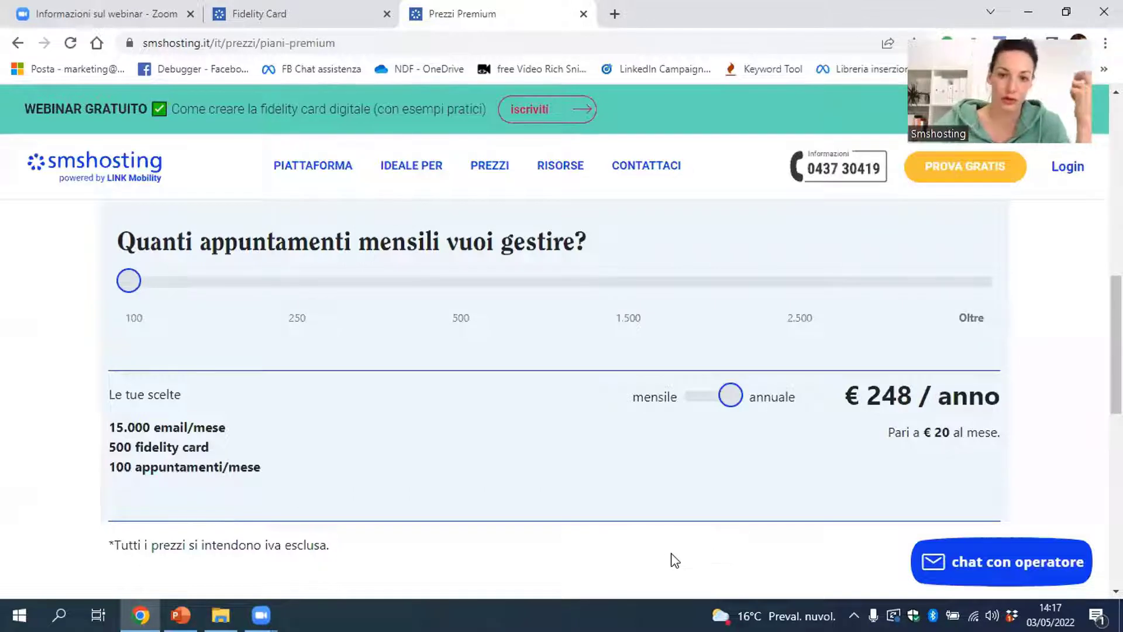
scroll(791, 464, up, 1)
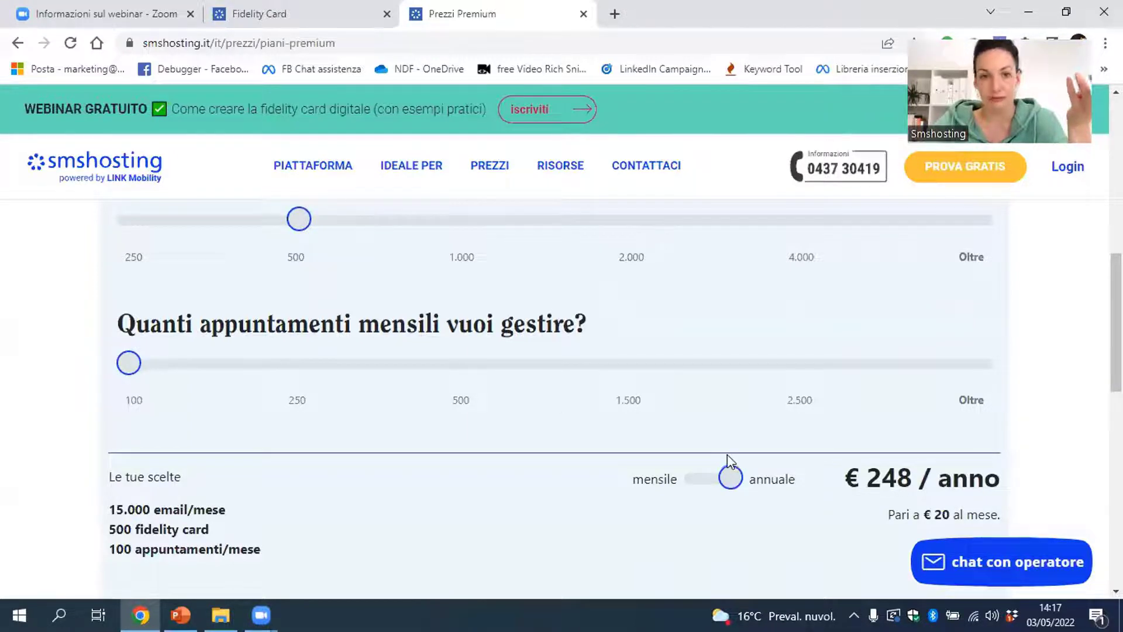
scroll(728, 462, up, 5)
scroll(731, 460, up, 4)
scroll(728, 454, down, 5)
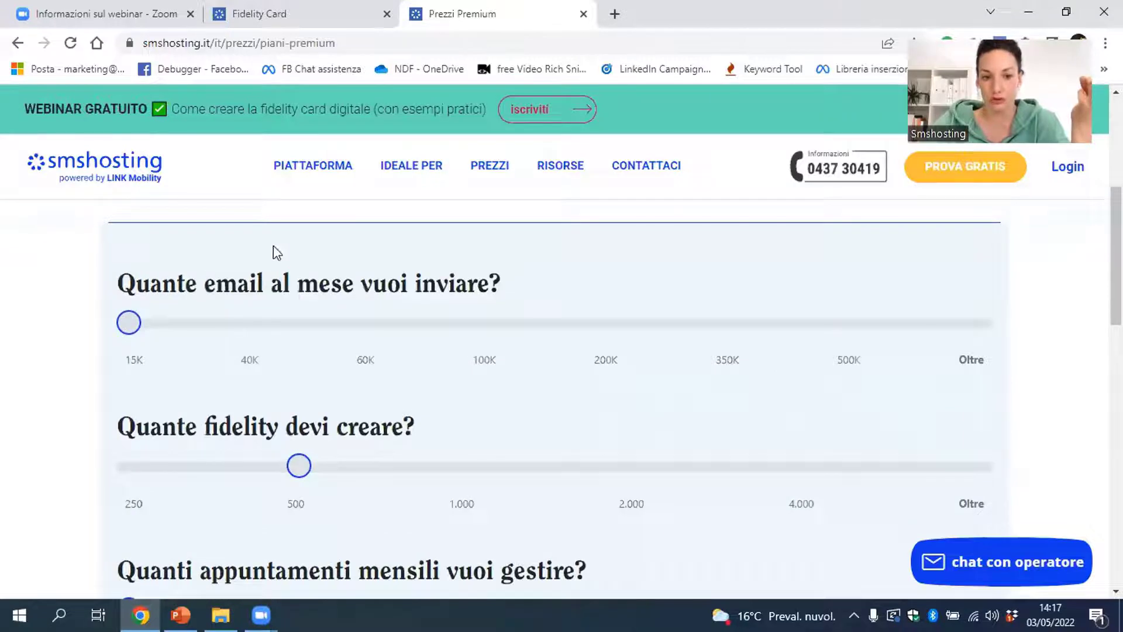
scroll(333, 335, down, 3)
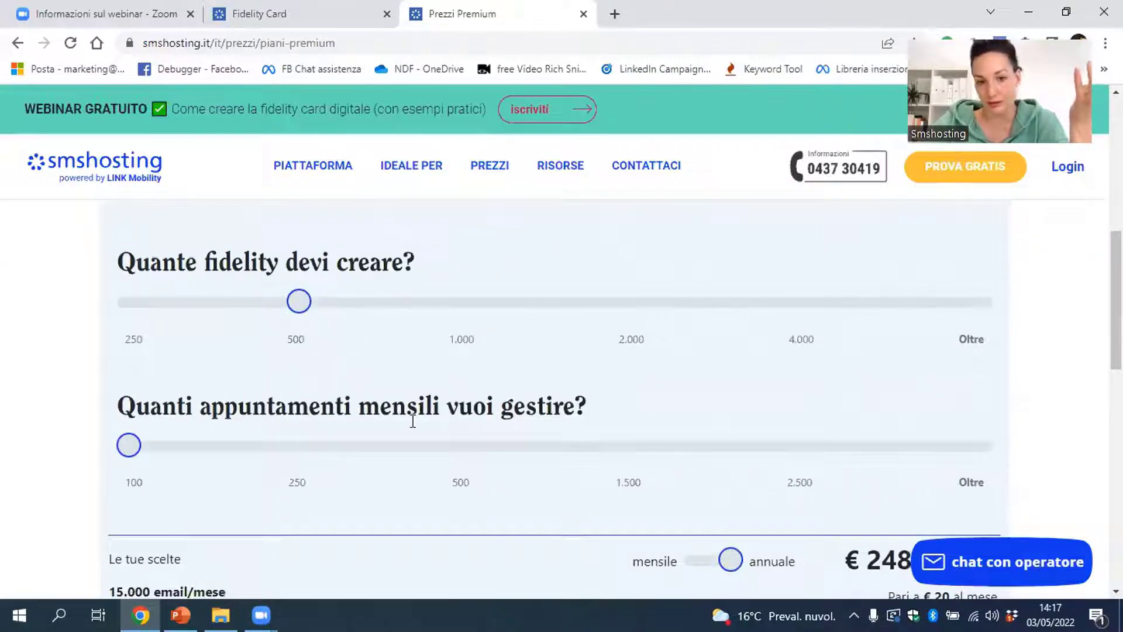
scroll(478, 433, up, 1)
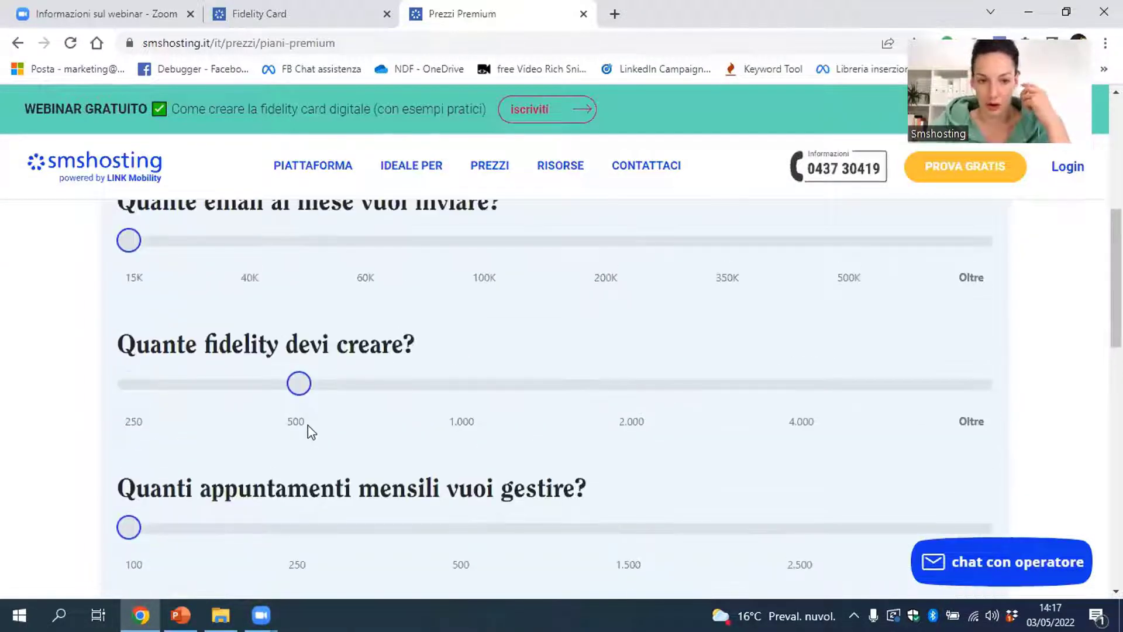
drag(298, 384, 148, 374)
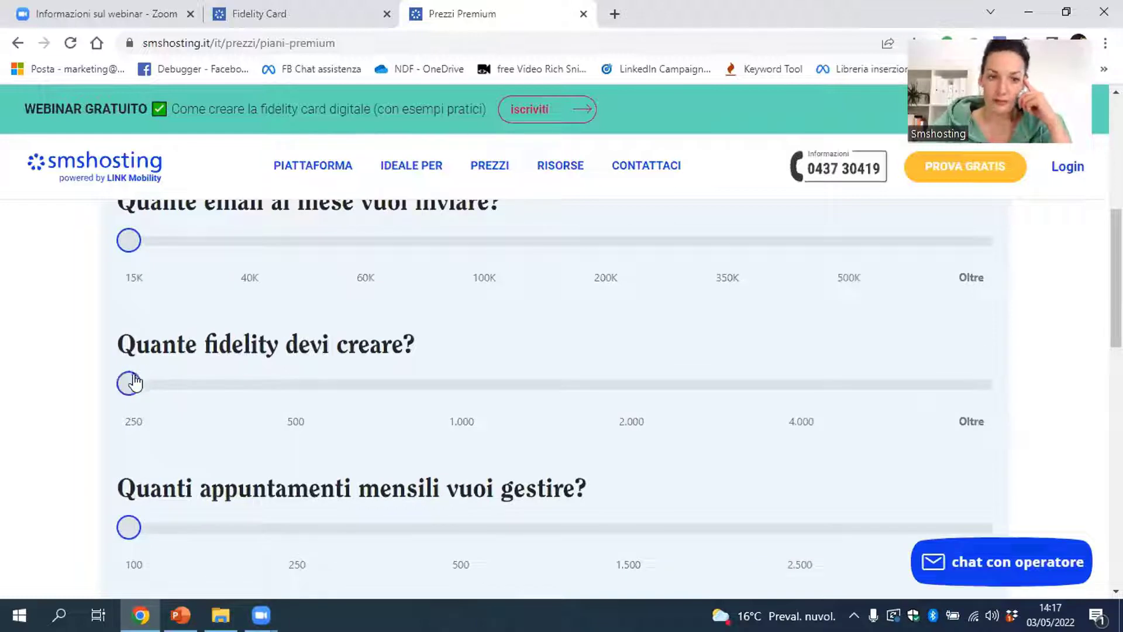
scroll(462, 418, down, 1)
scroll(461, 421, up, 1)
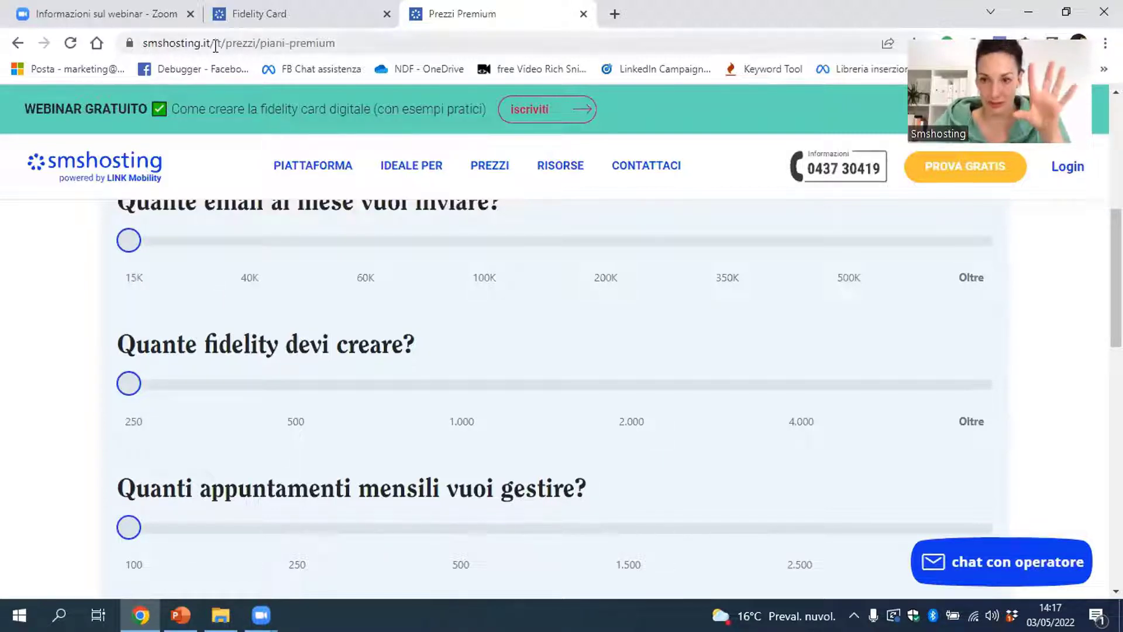
Switch back to the Fidelity Card tab and open the Estetista card's Modifica Impostazioni
click(323, 14)
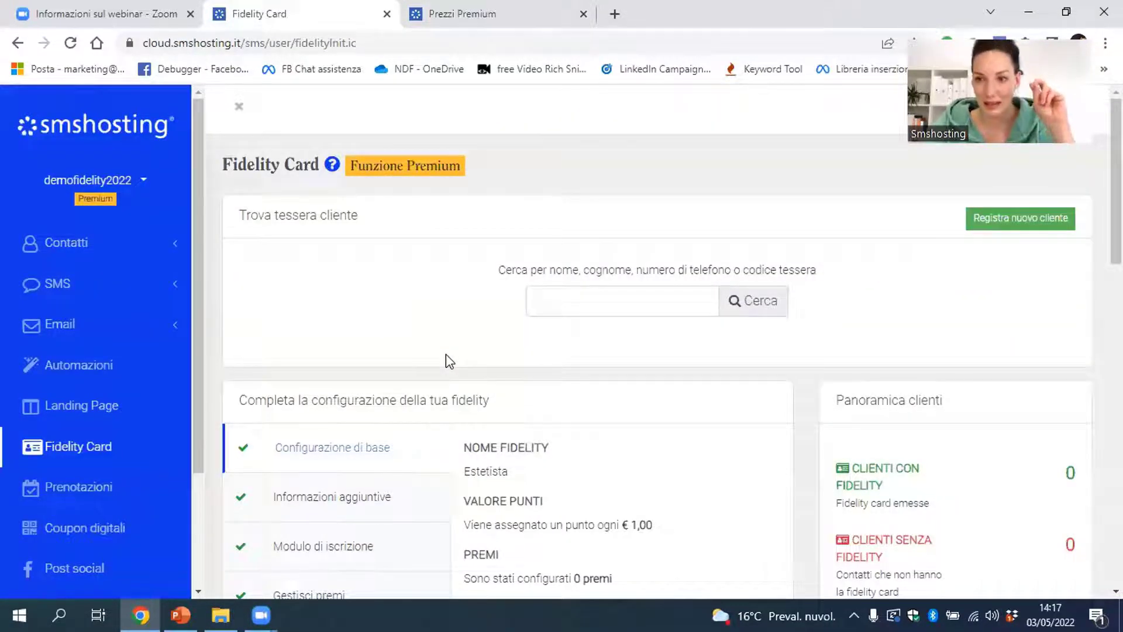
scroll(446, 357, down, 3)
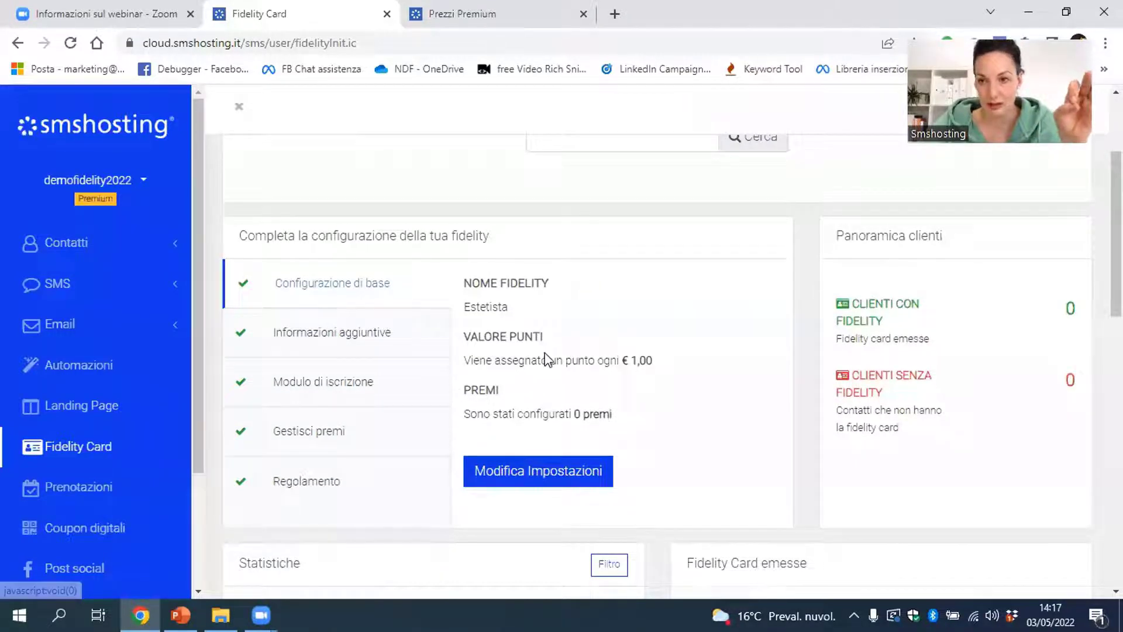
scroll(544, 357, up, 3)
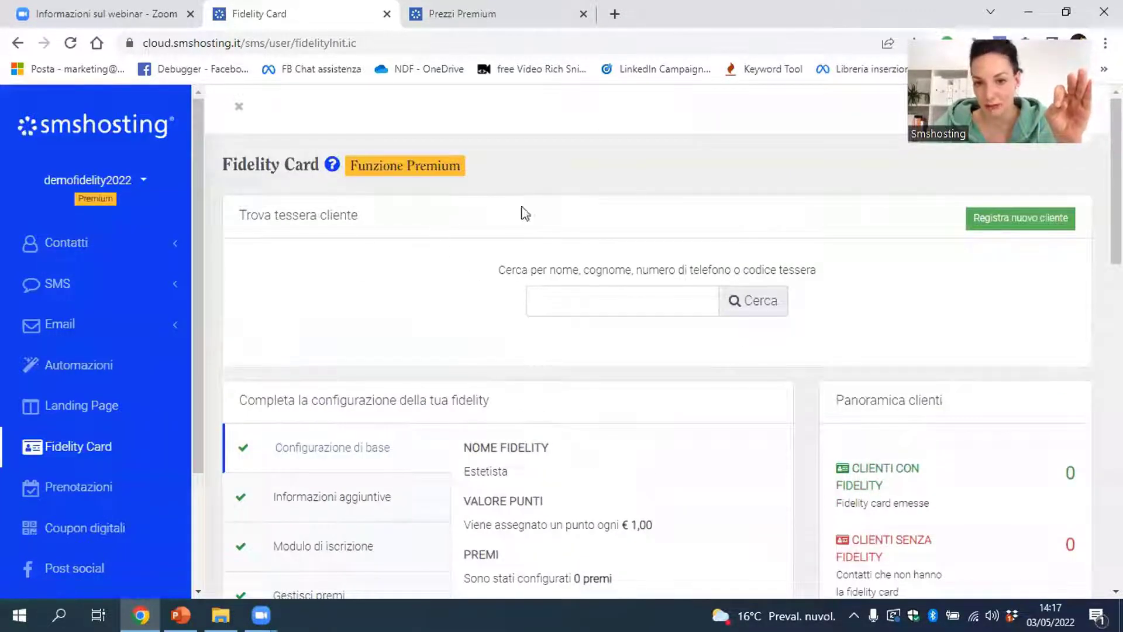
scroll(552, 230, down, 3)
click(578, 481)
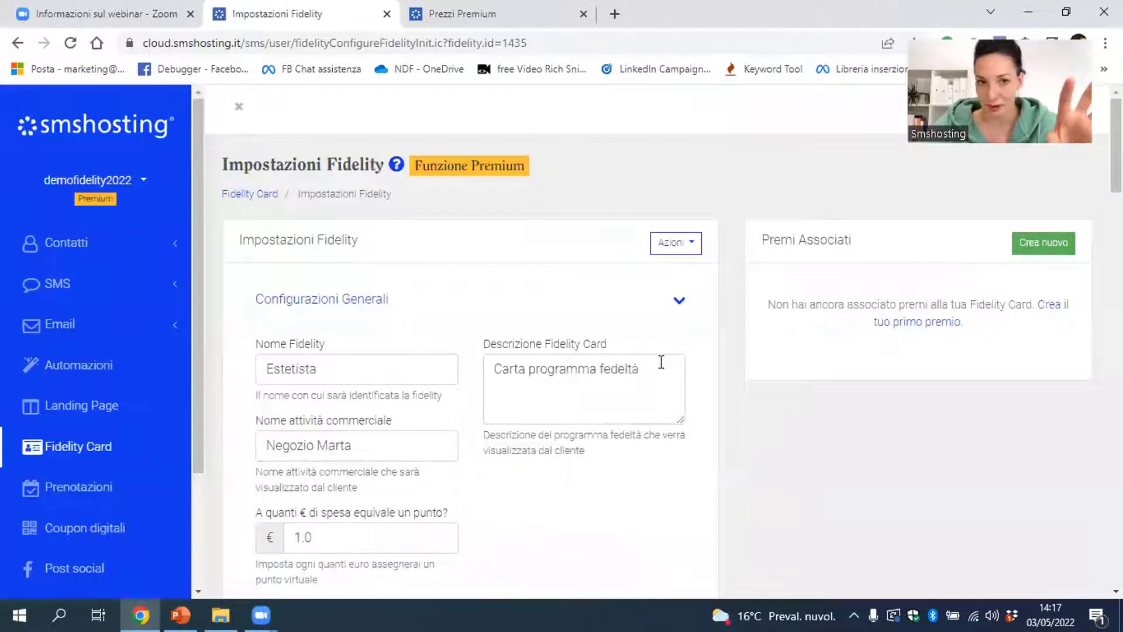
scroll(661, 362, down, 2)
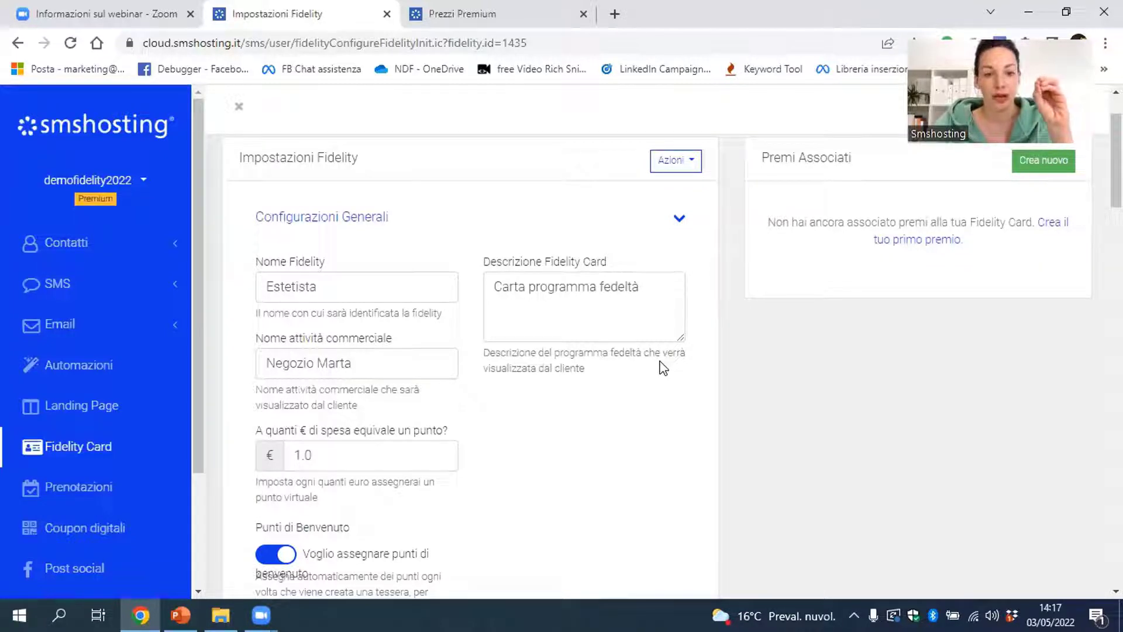
scroll(663, 368, down, 1)
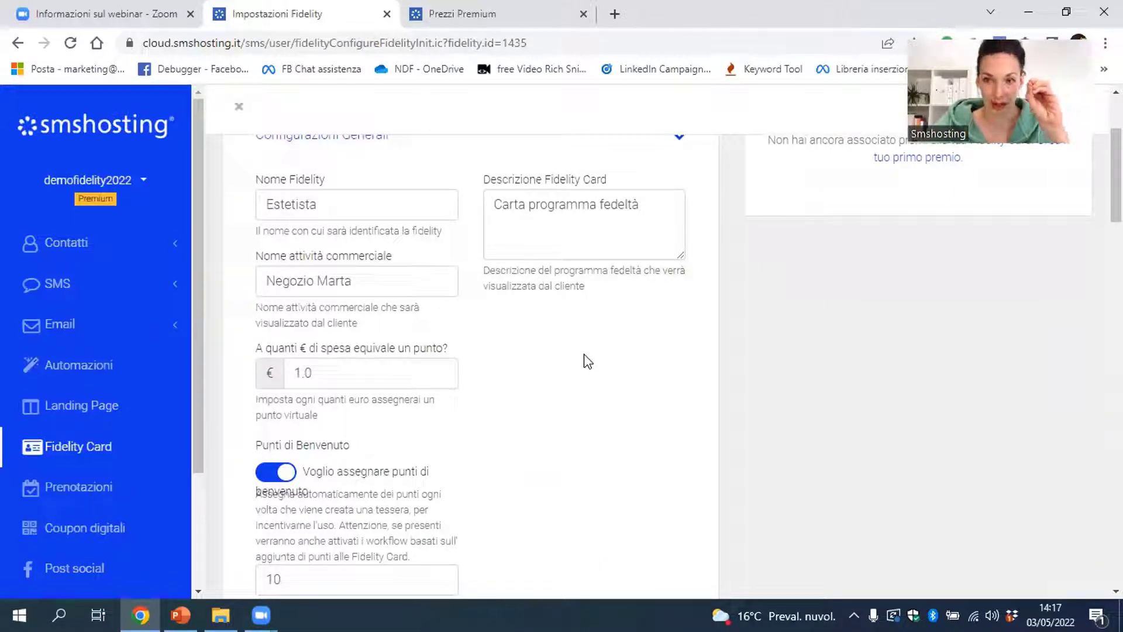
drag(354, 282, 266, 273)
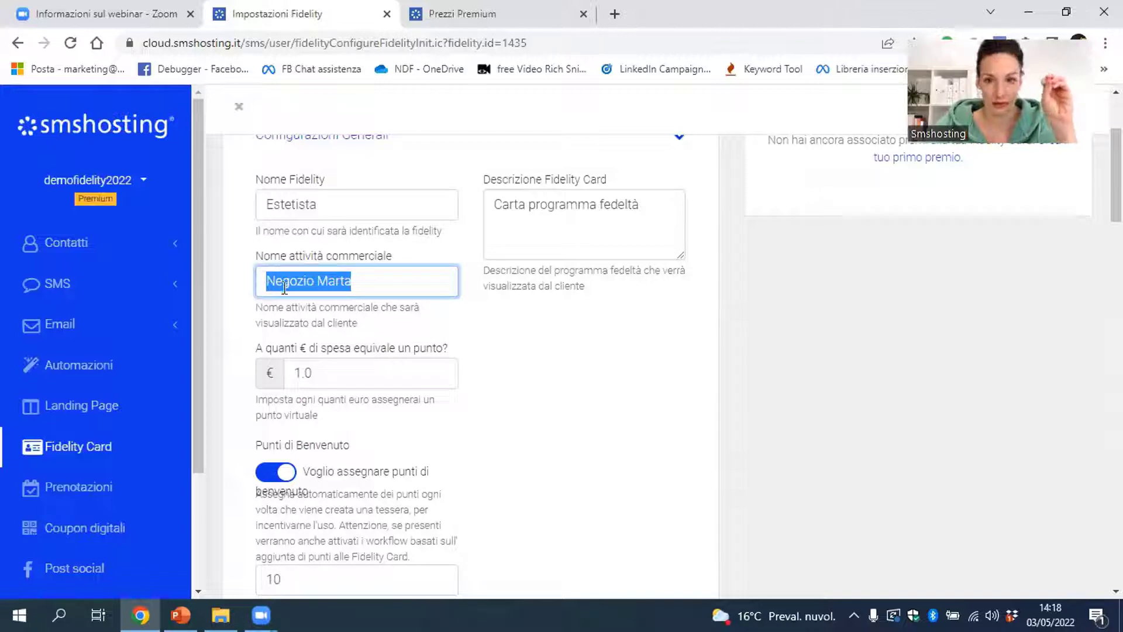
click(285, 284)
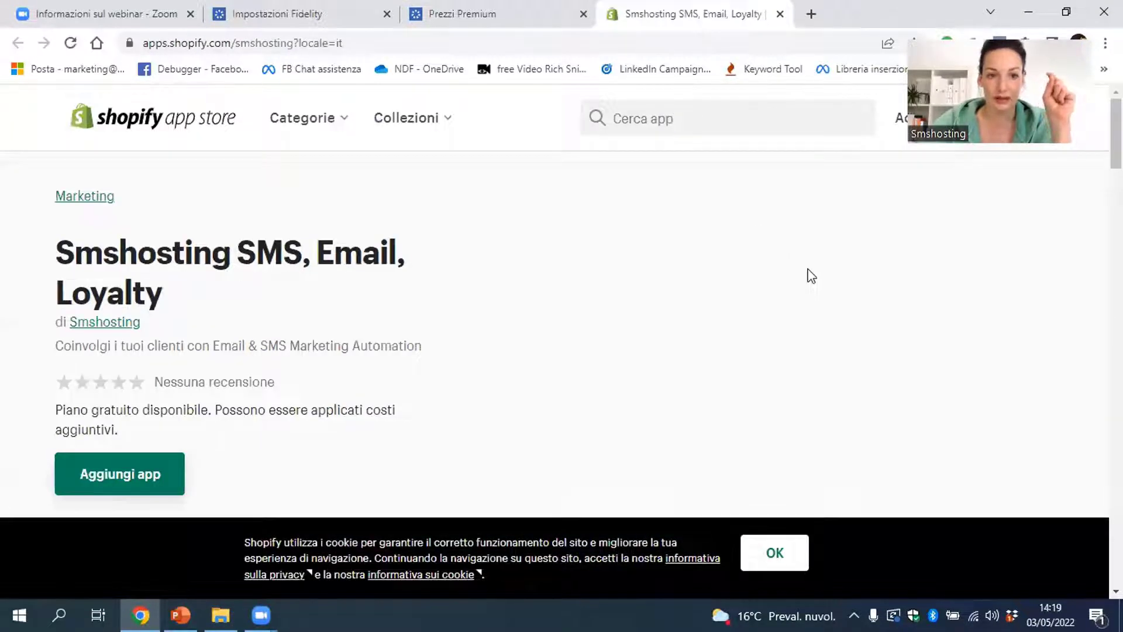
Scroll through the Shopify 'Smshosting SMS, Email, Loyalty' listing, then return to Impostazioni Fidelity
scroll(811, 275, down, 10)
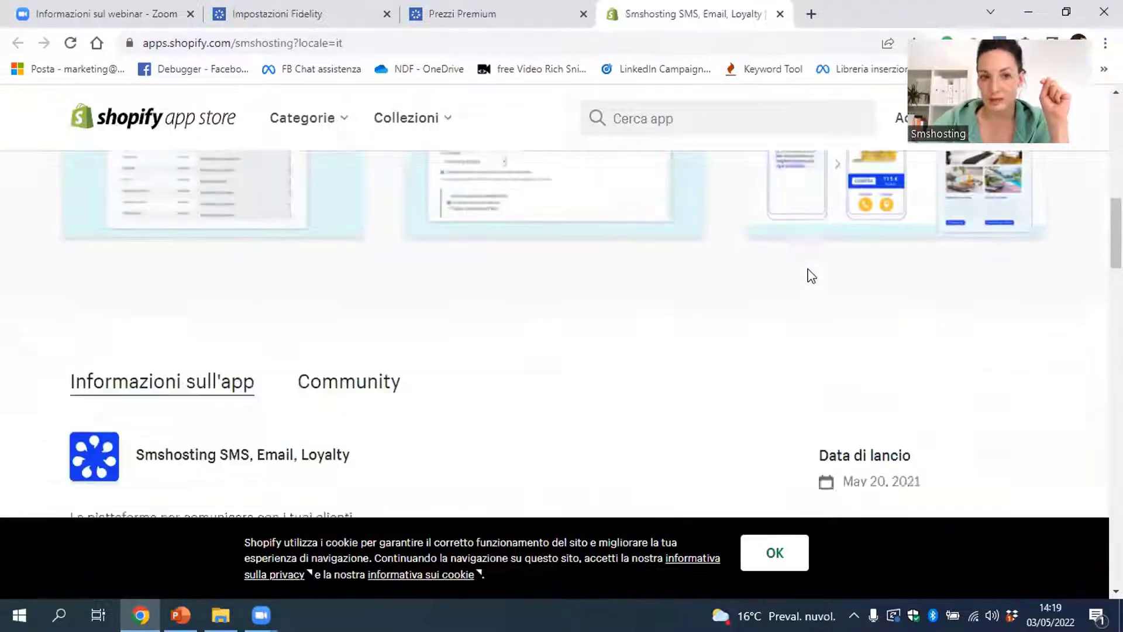
scroll(811, 275, up, 10)
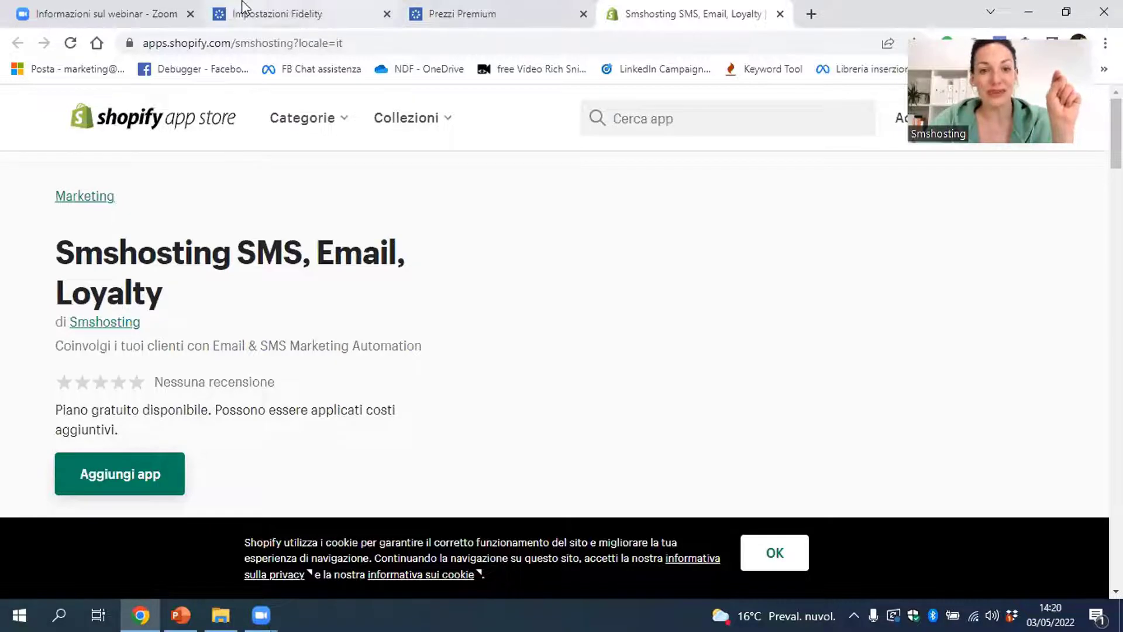
click(263, 13)
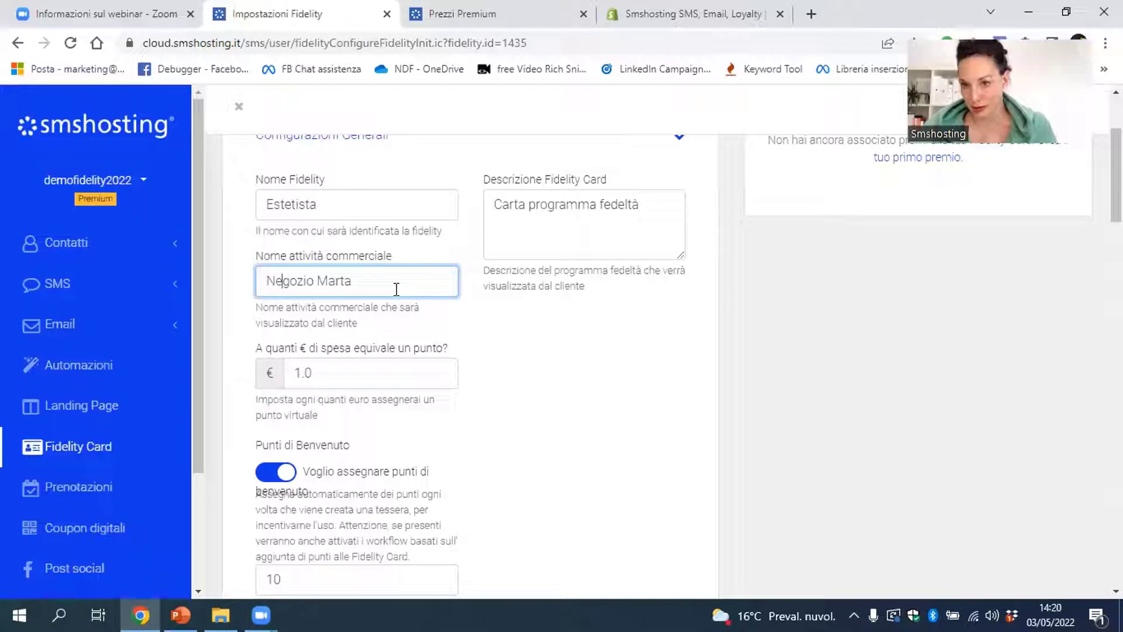
Scroll down Impostazioni Fidelity to the welcome-points and QR Code barcode options
scroll(636, 458, down, 1)
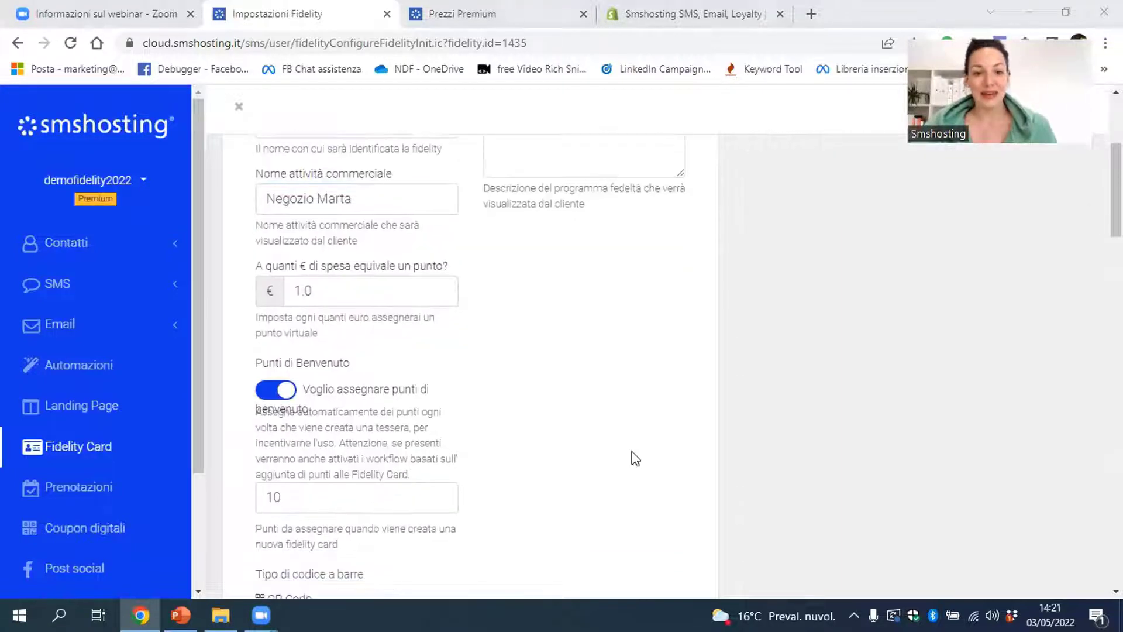
scroll(636, 458, down, 1)
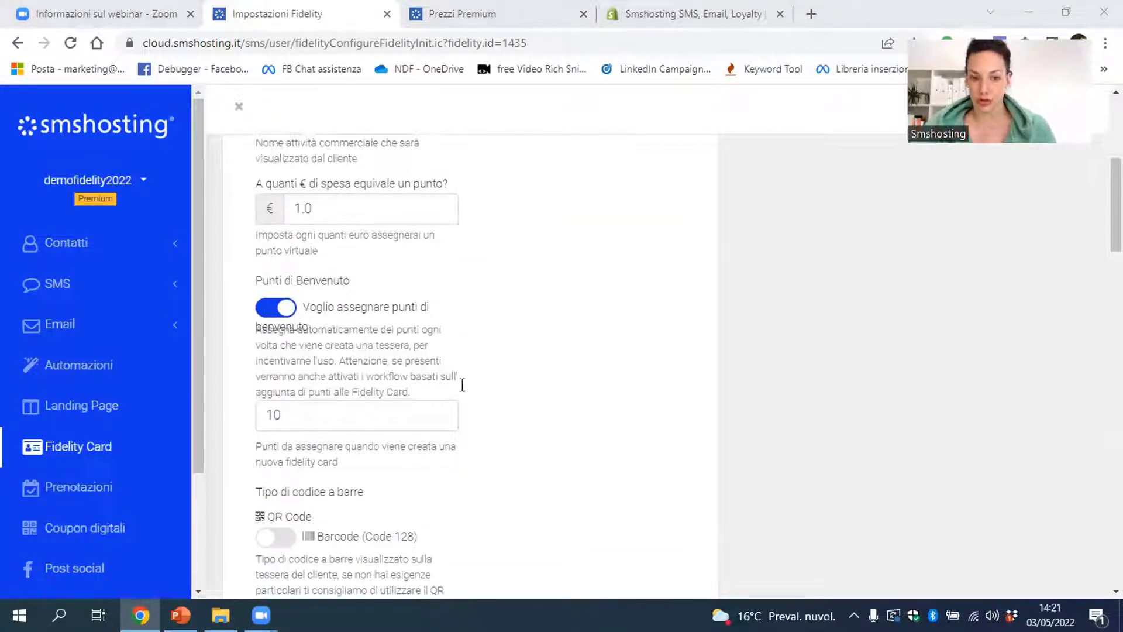
scroll(462, 389, down, 1)
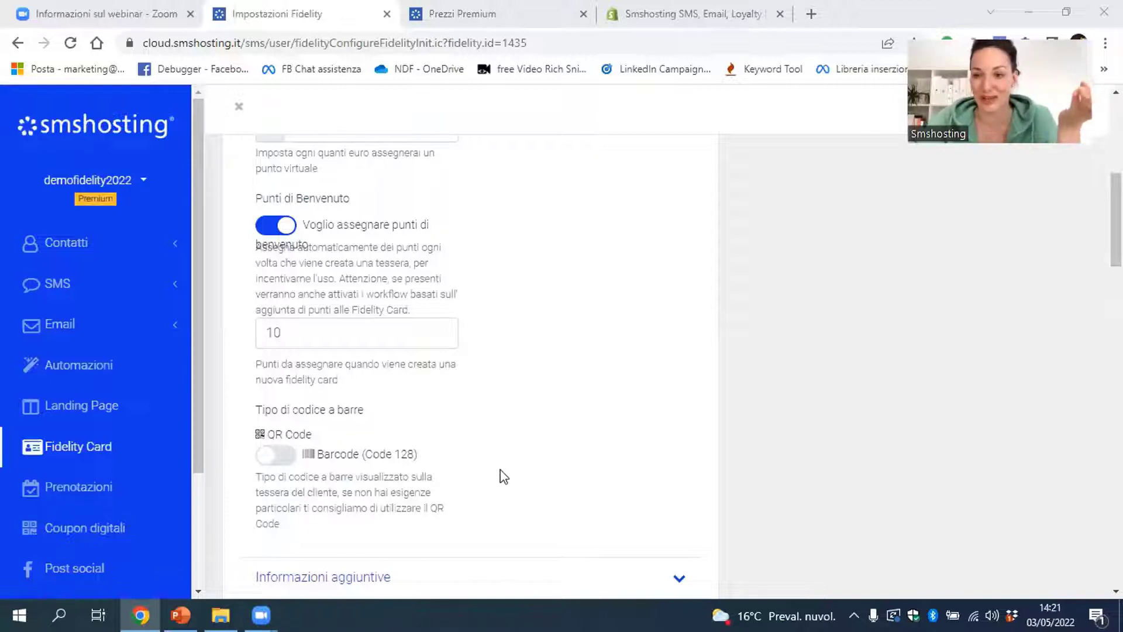
scroll(404, 422, down, 1)
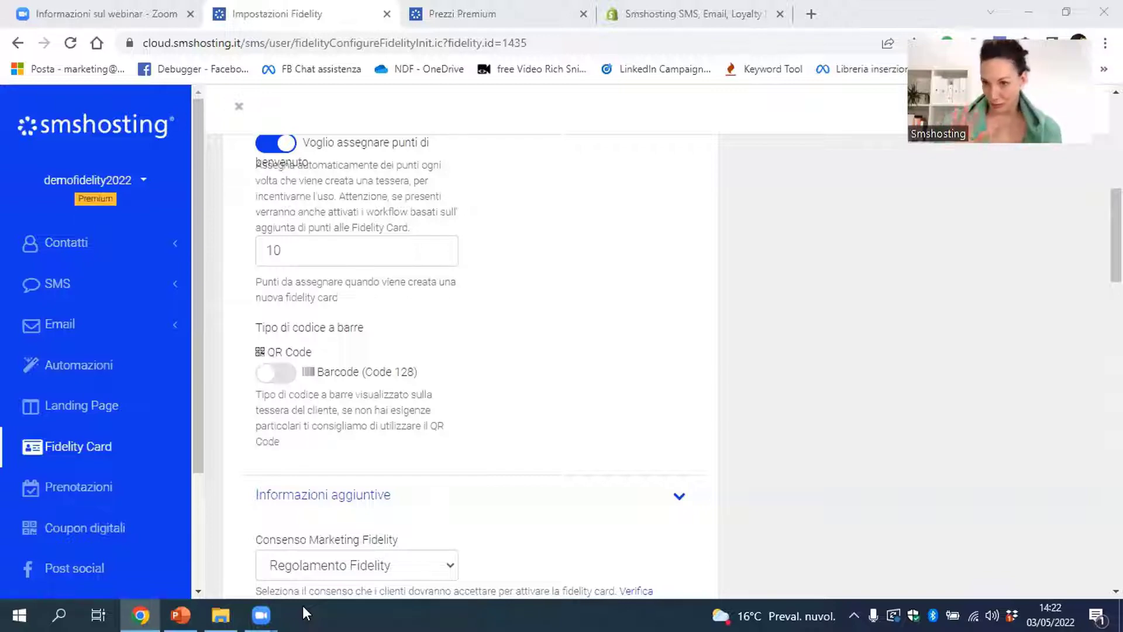
scroll(283, 447, down, 3)
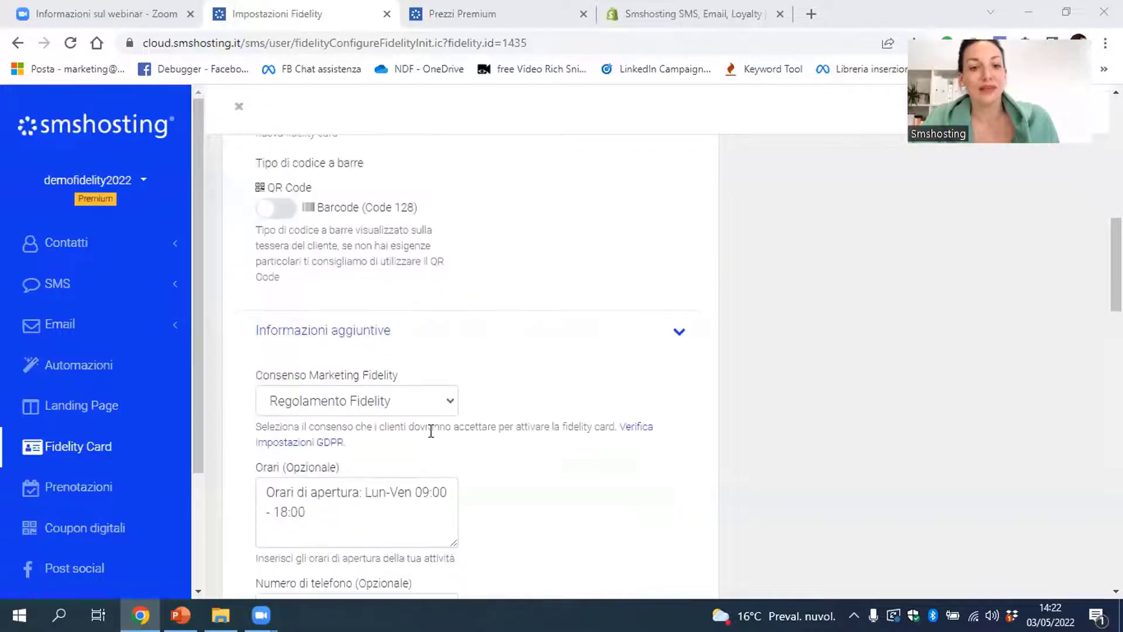
scroll(436, 438, down, 3)
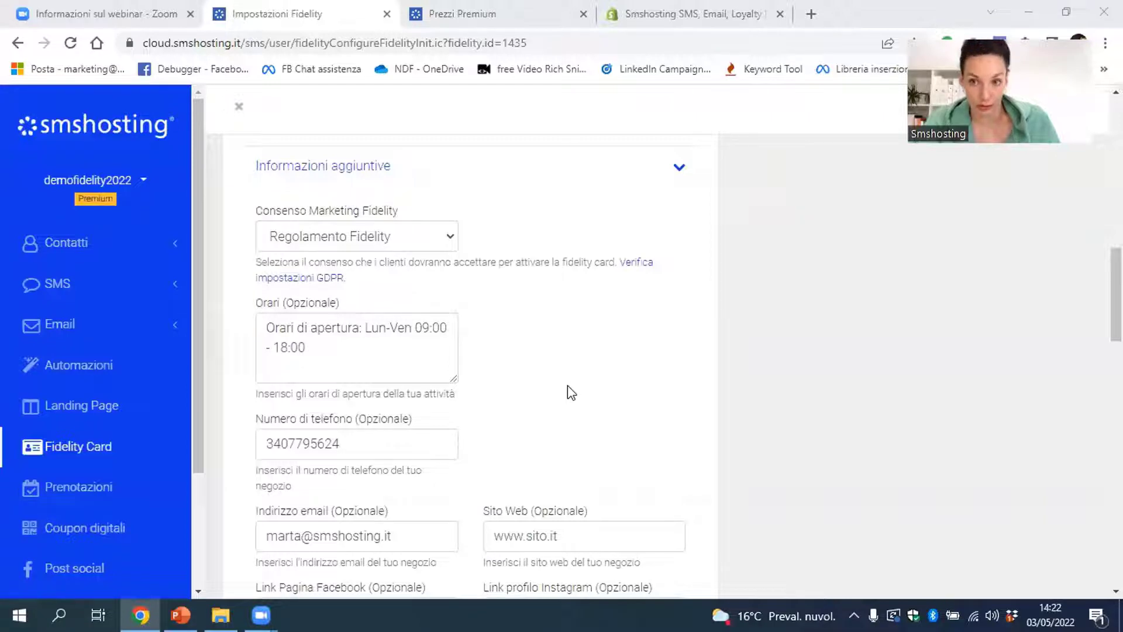
scroll(568, 385, down, 3)
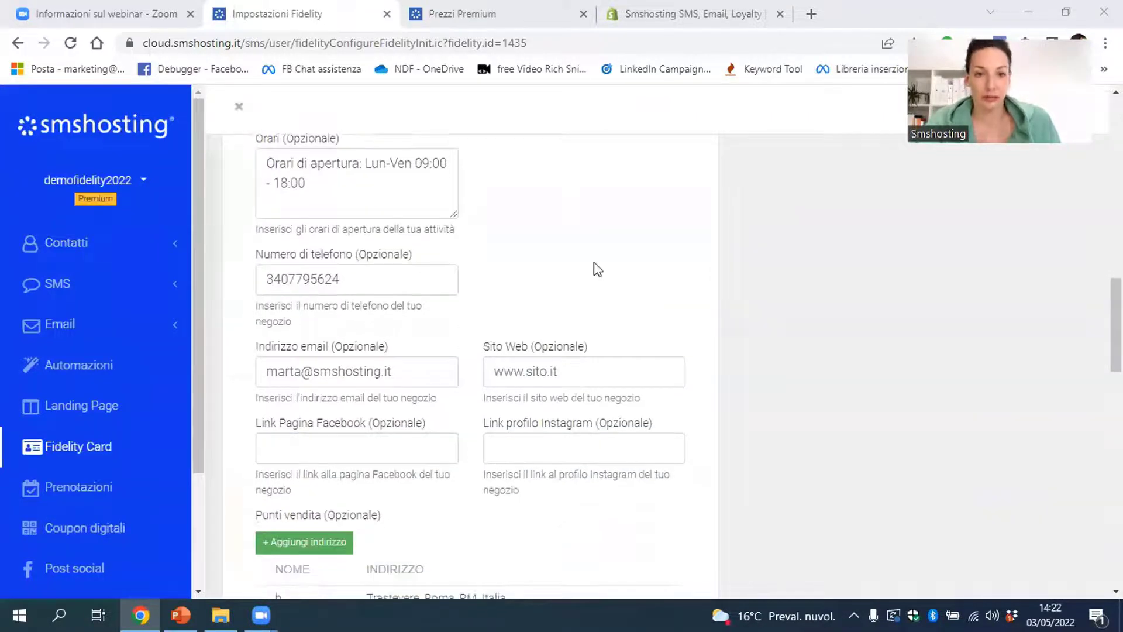
scroll(600, 325, down, 2)
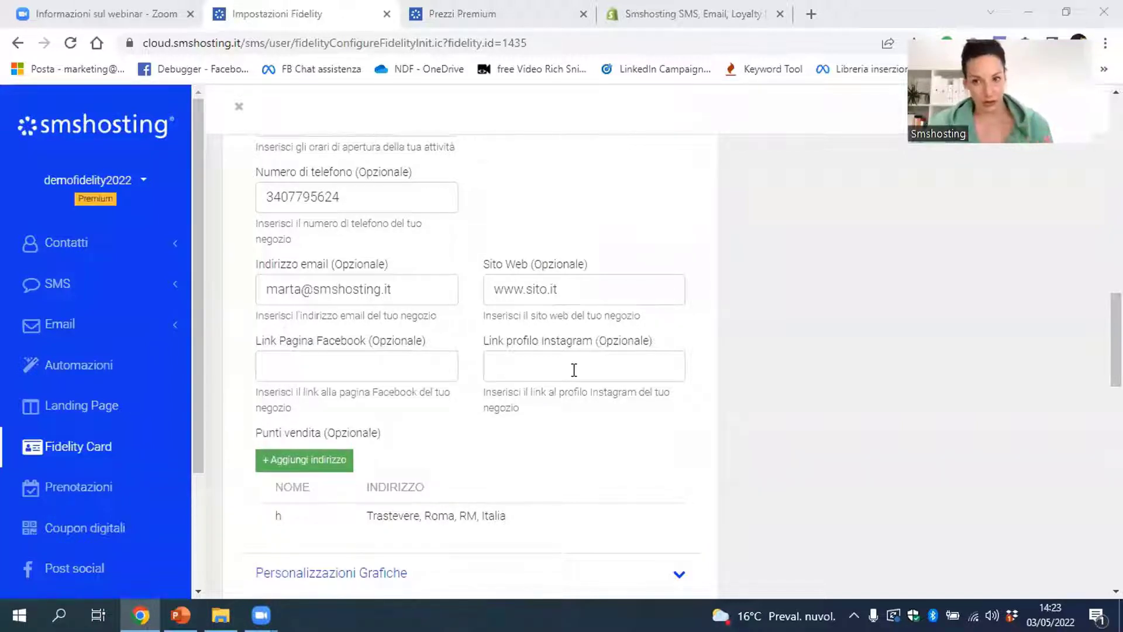
scroll(589, 384, down, 5)
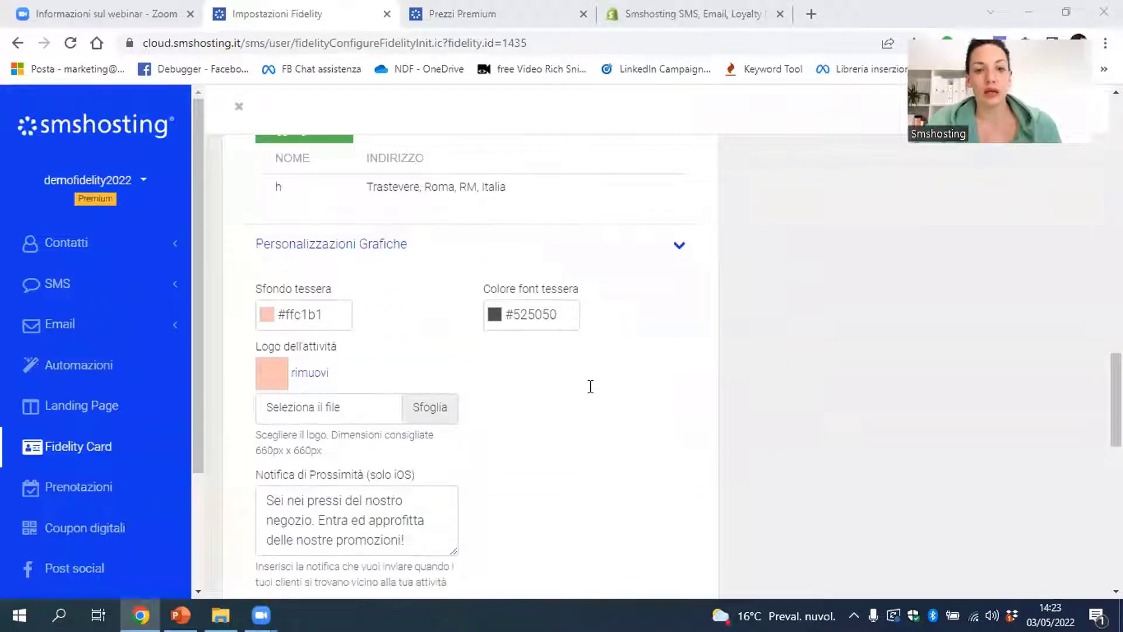
scroll(715, 190, down, 3)
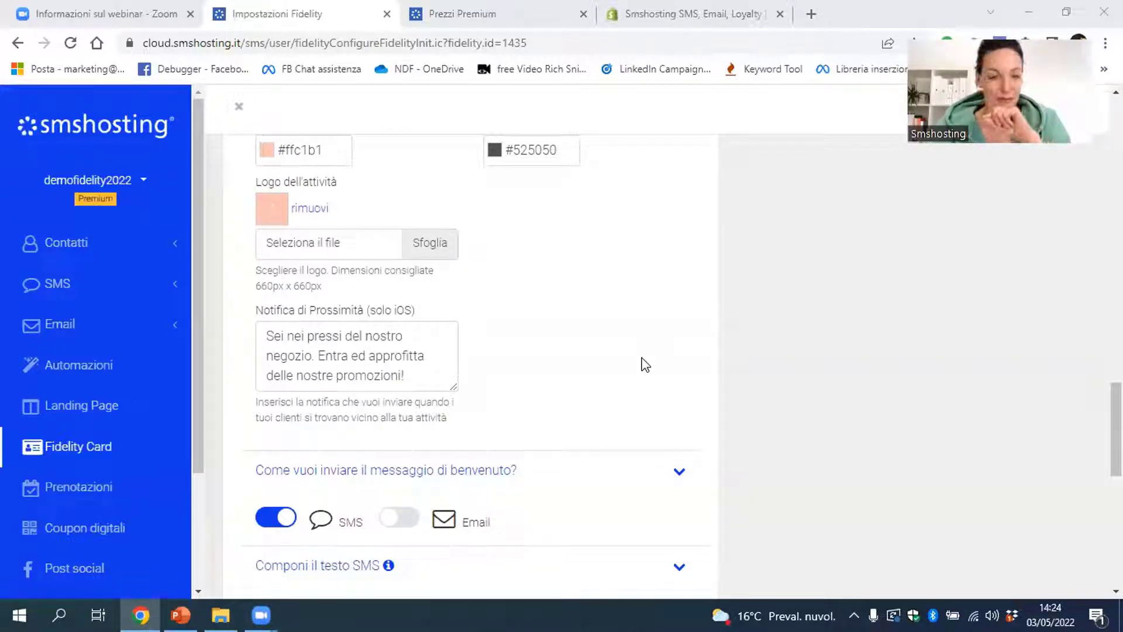
Review the SMS welcome text's #fid_code$ placeholder and dismiss the Nuovo mittente dialog
scroll(645, 365, down, 3)
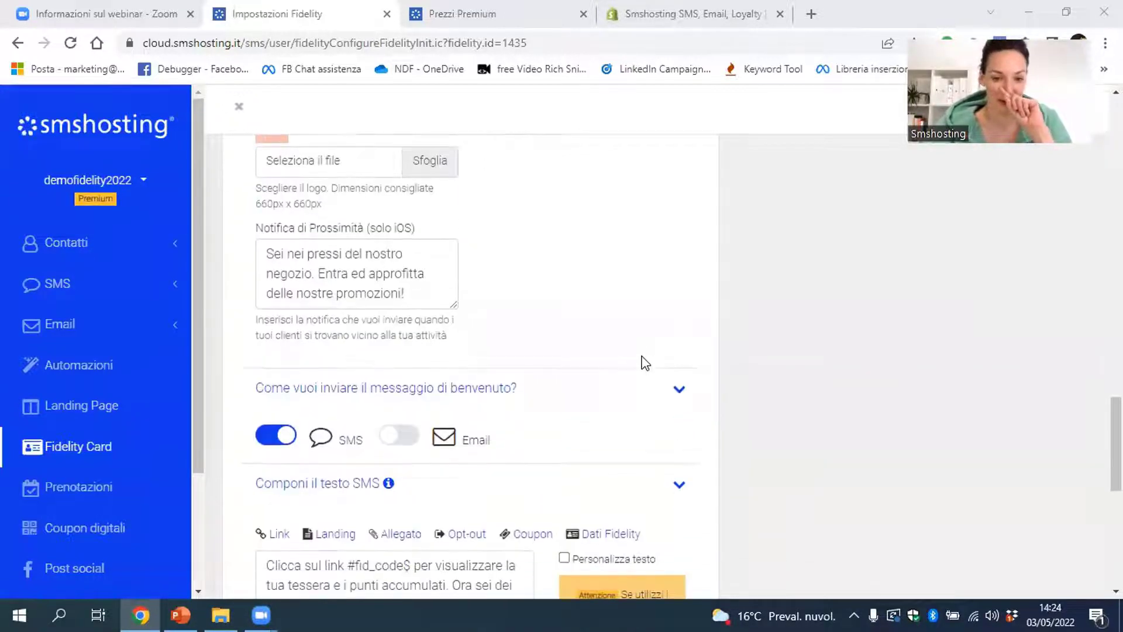
scroll(639, 358, down, 2)
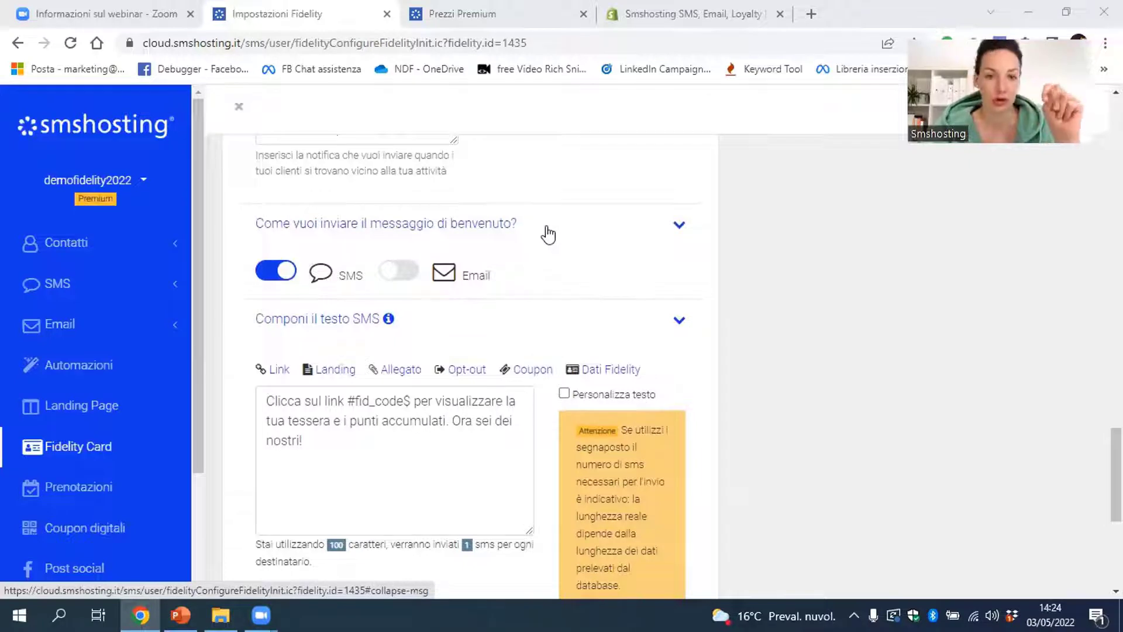
scroll(549, 235, down, 2)
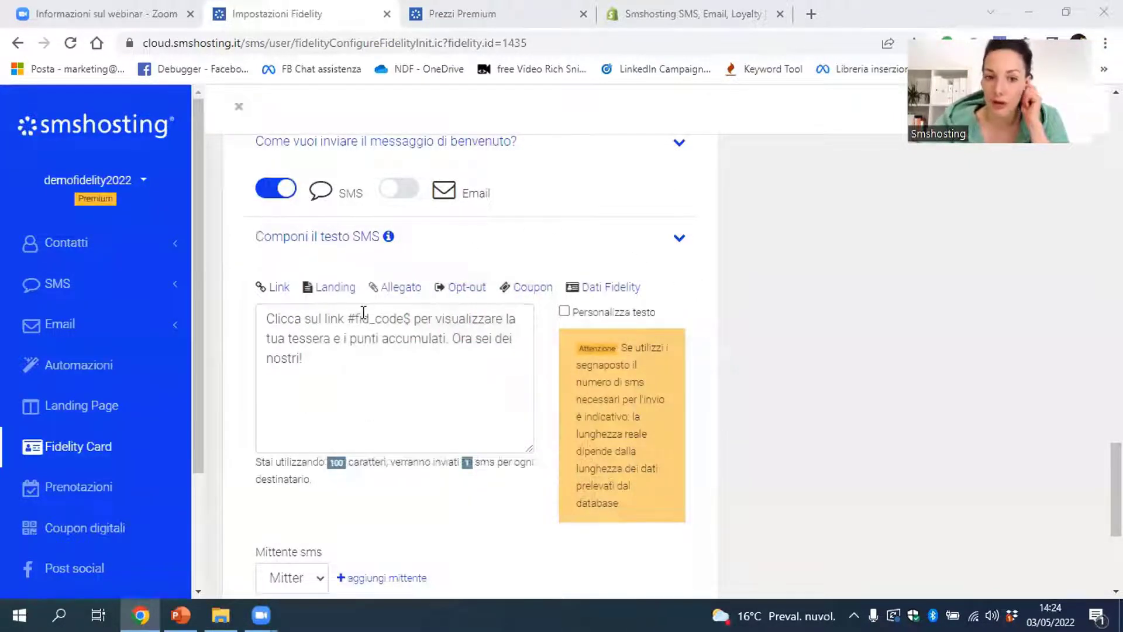
drag(349, 319, 411, 318)
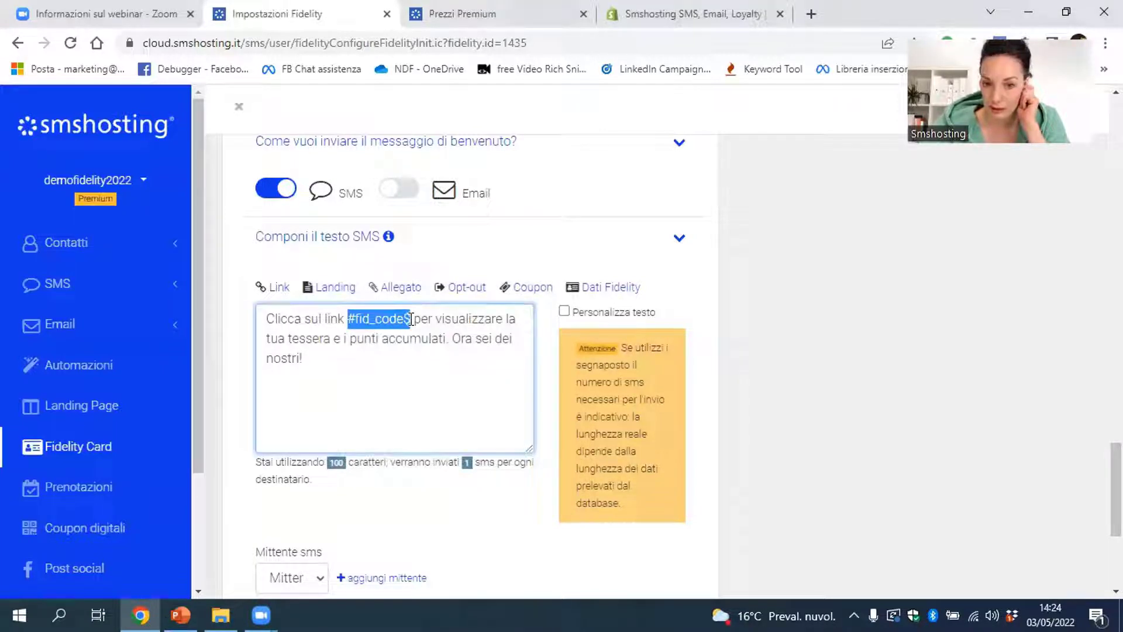
click(401, 353)
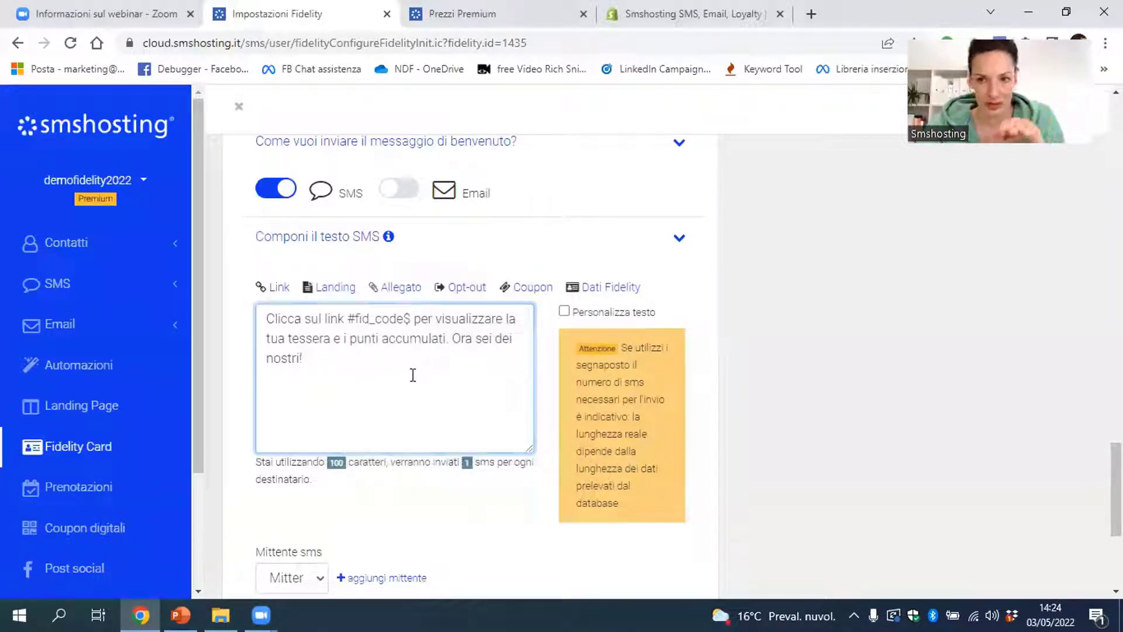
scroll(420, 389, down, 4)
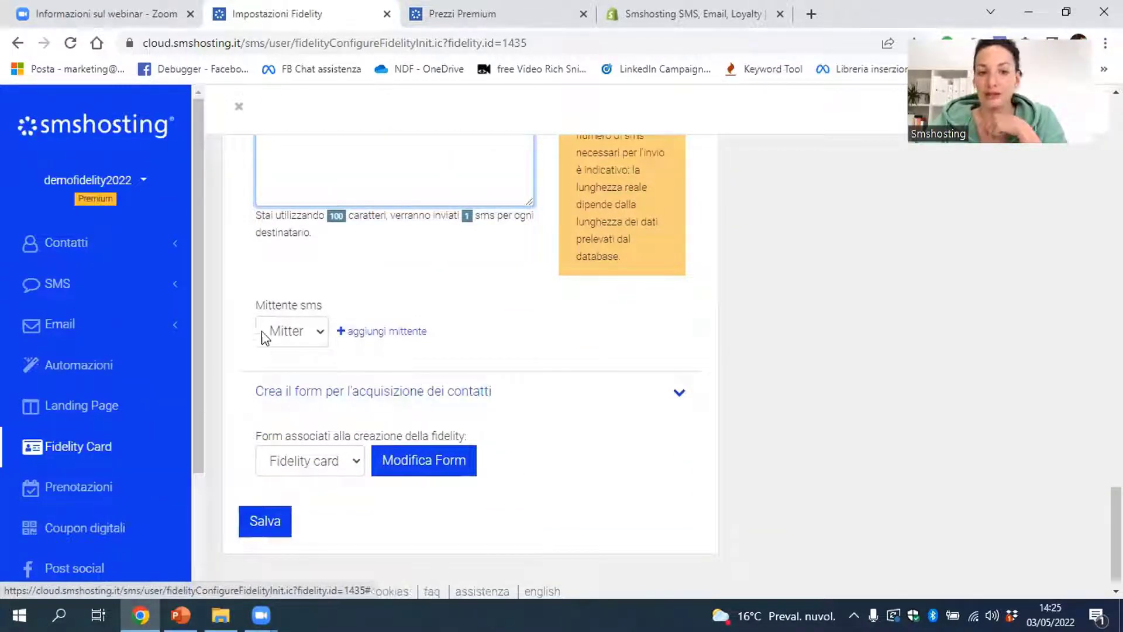
click(387, 331)
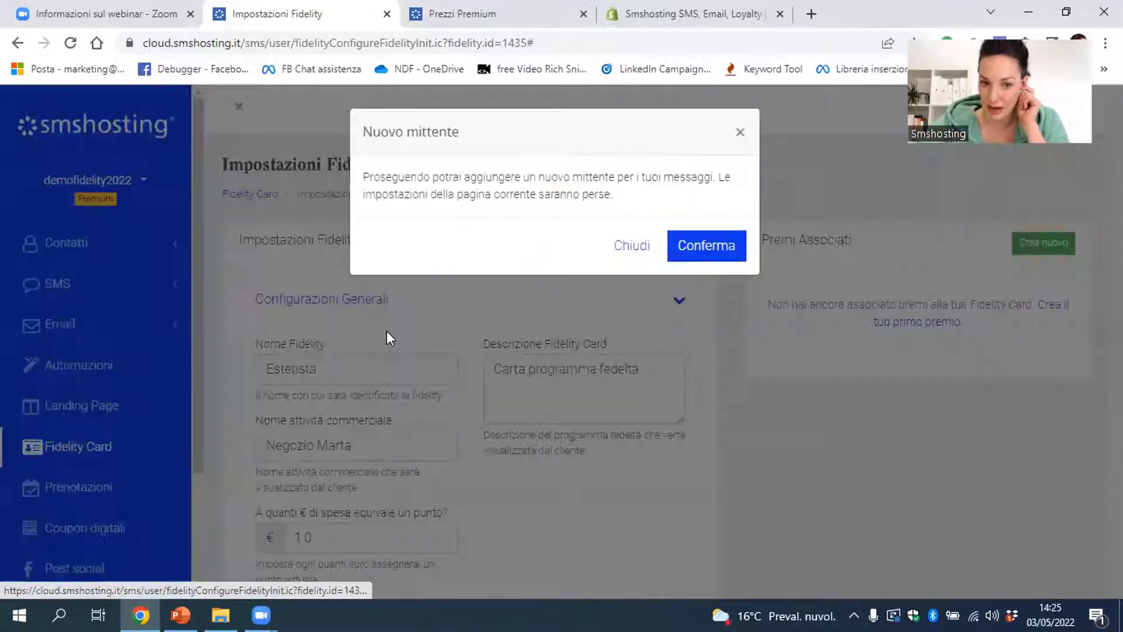
click(627, 249)
Save the fidelity card settings and go to the SMS section
scroll(469, 346, down, 7)
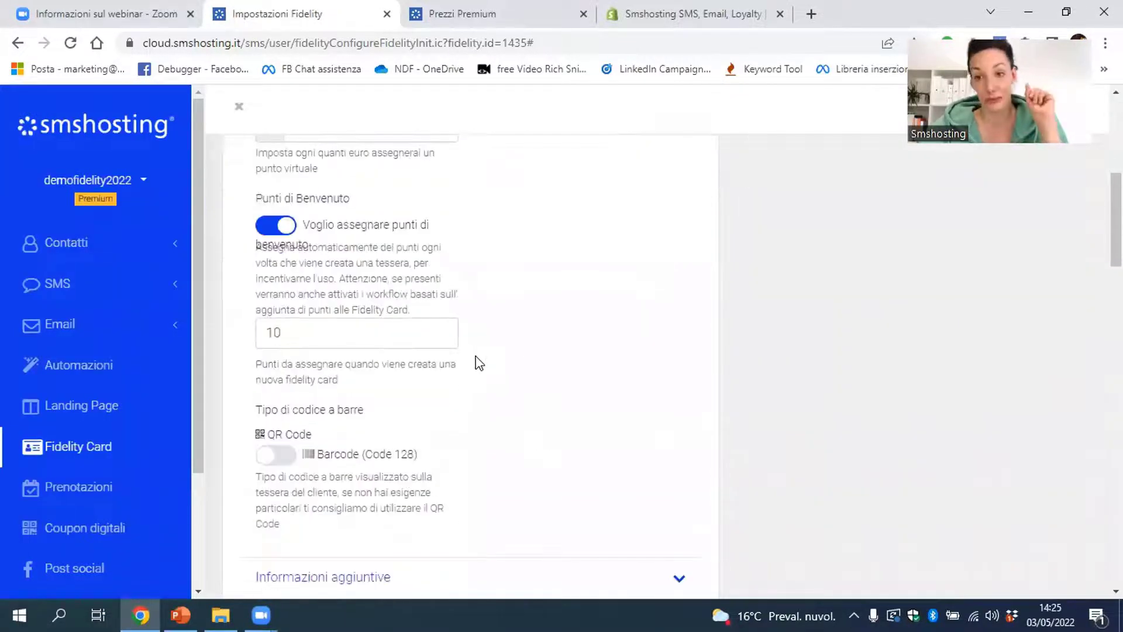
scroll(477, 363, down, 20)
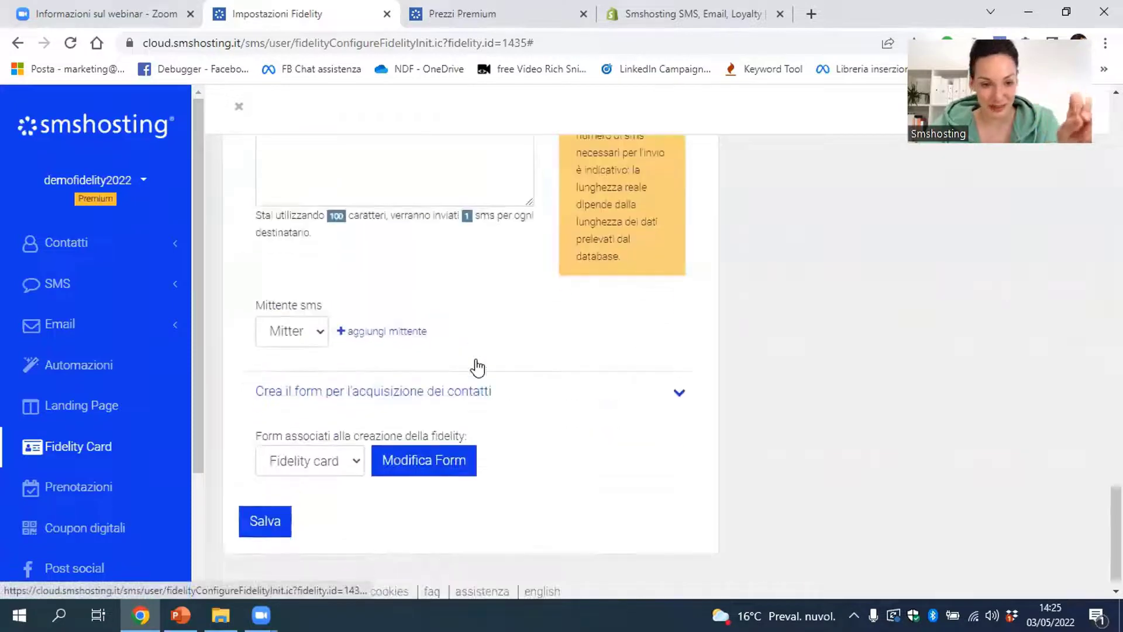
scroll(477, 366, down, 1)
click(263, 504)
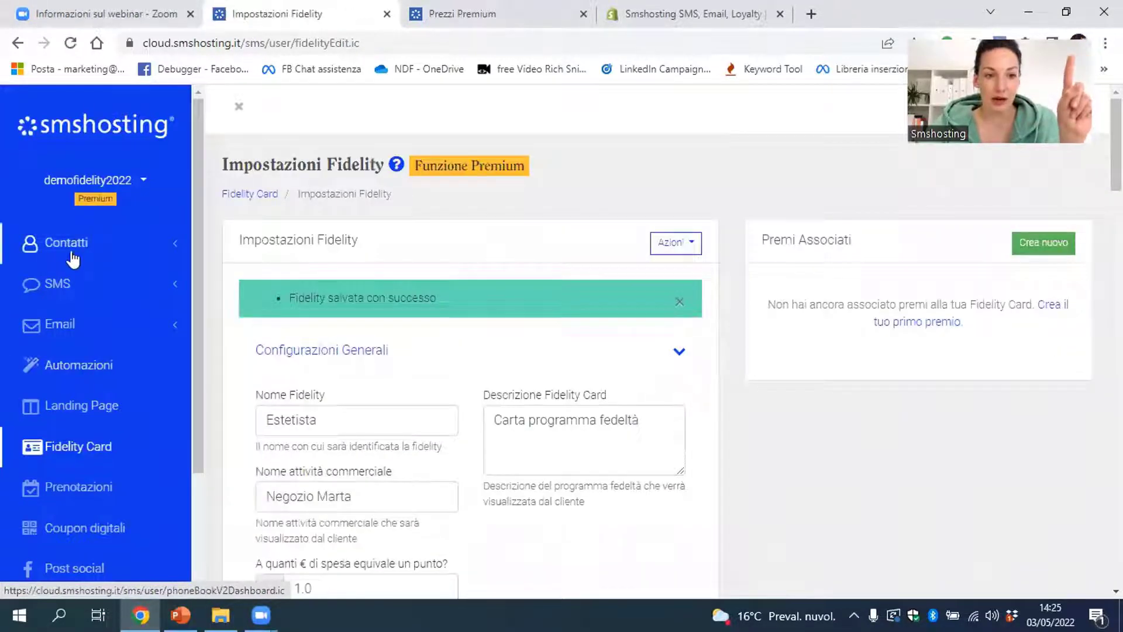
click(86, 297)
Scroll through the Mittenti 'Aggiungi Alias' form requirements, then return to the Fidelity Card overview
scroll(100, 375, down, 1)
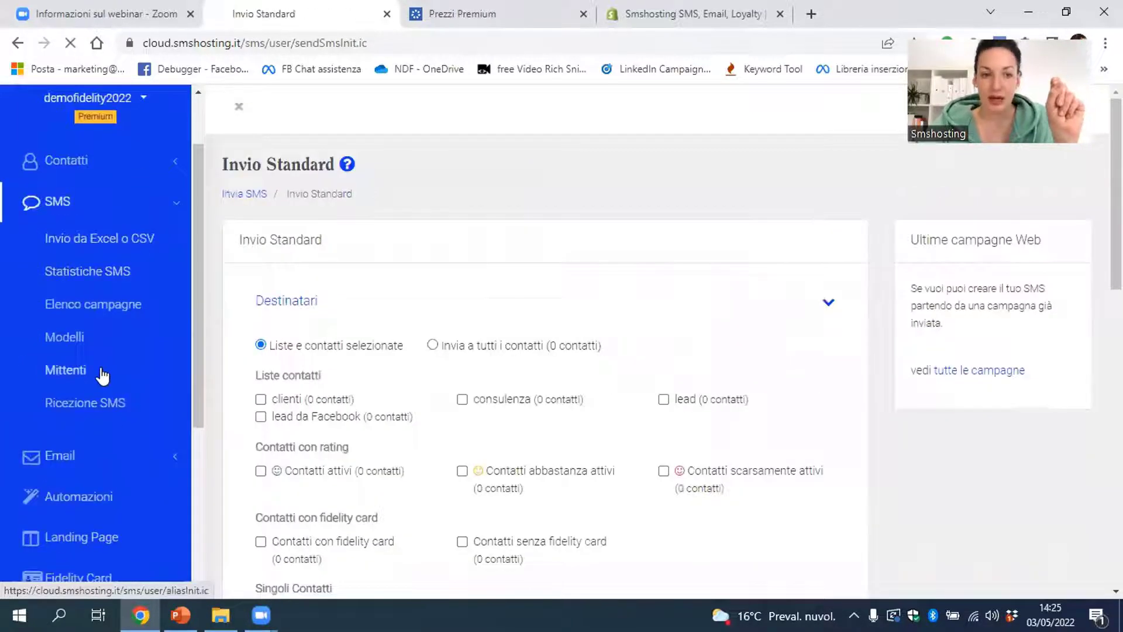
click(102, 373)
click(597, 252)
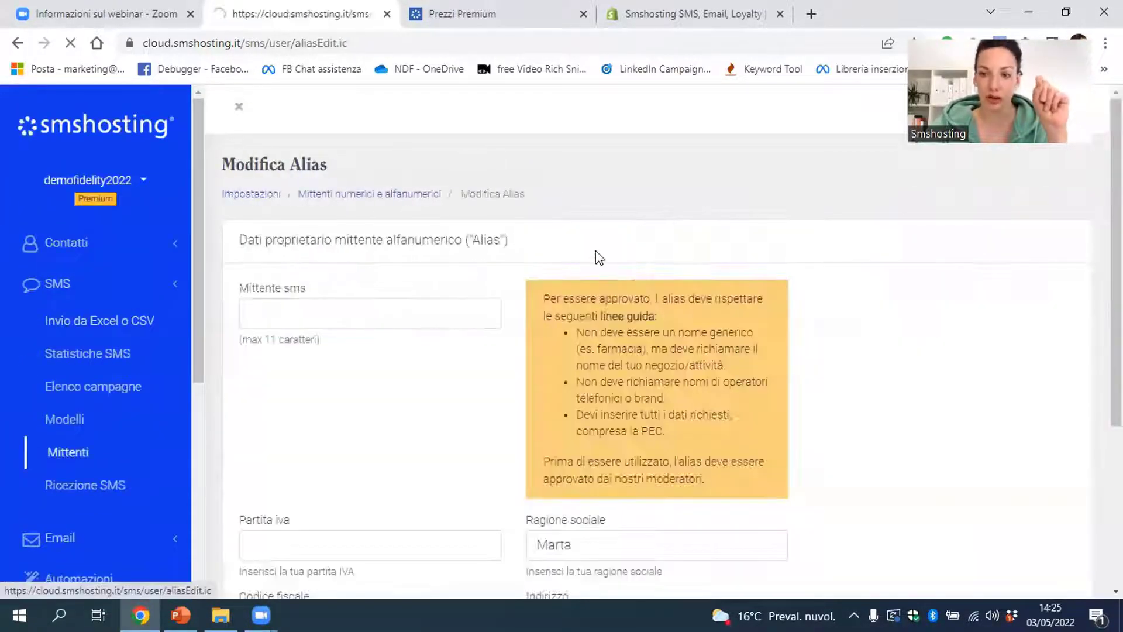
scroll(598, 256, down, 1)
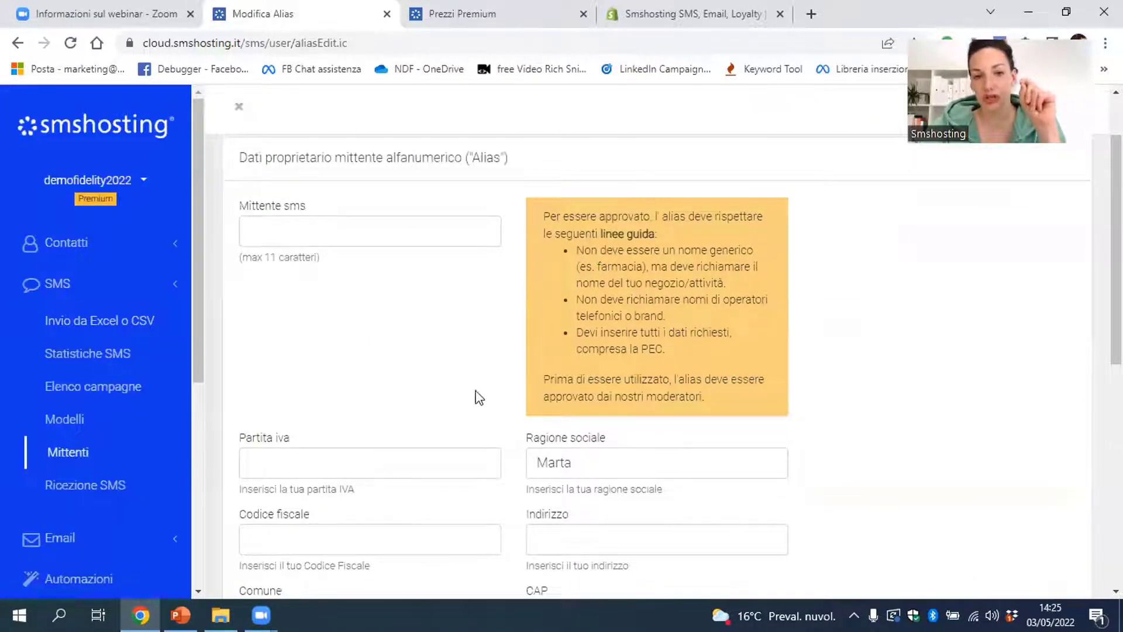
scroll(759, 322, down, 4)
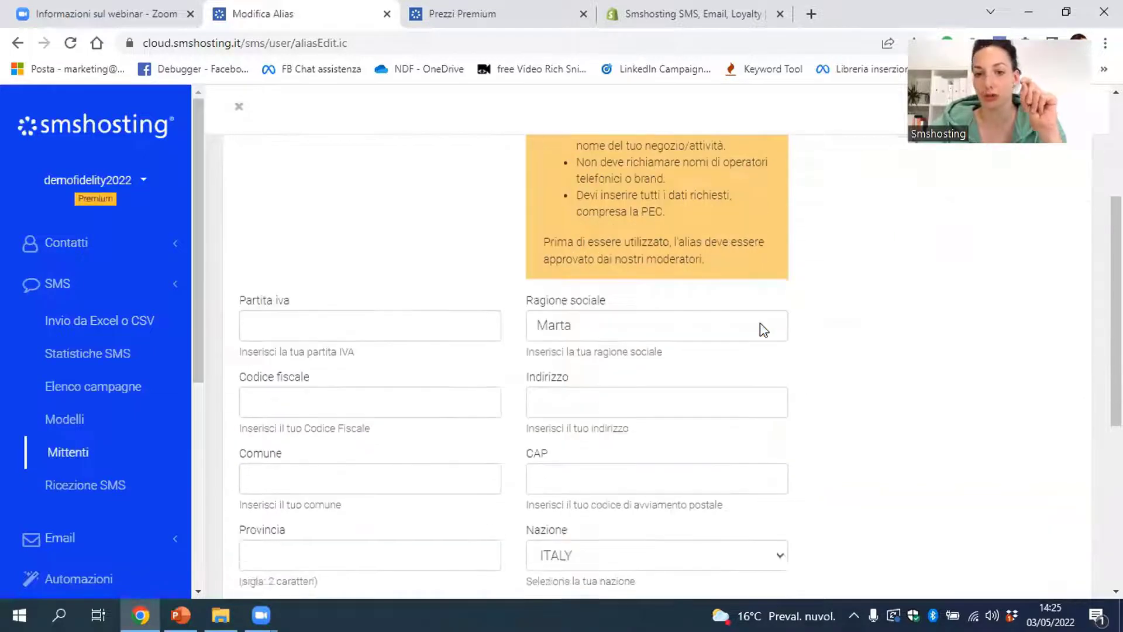
scroll(760, 325, up, 4)
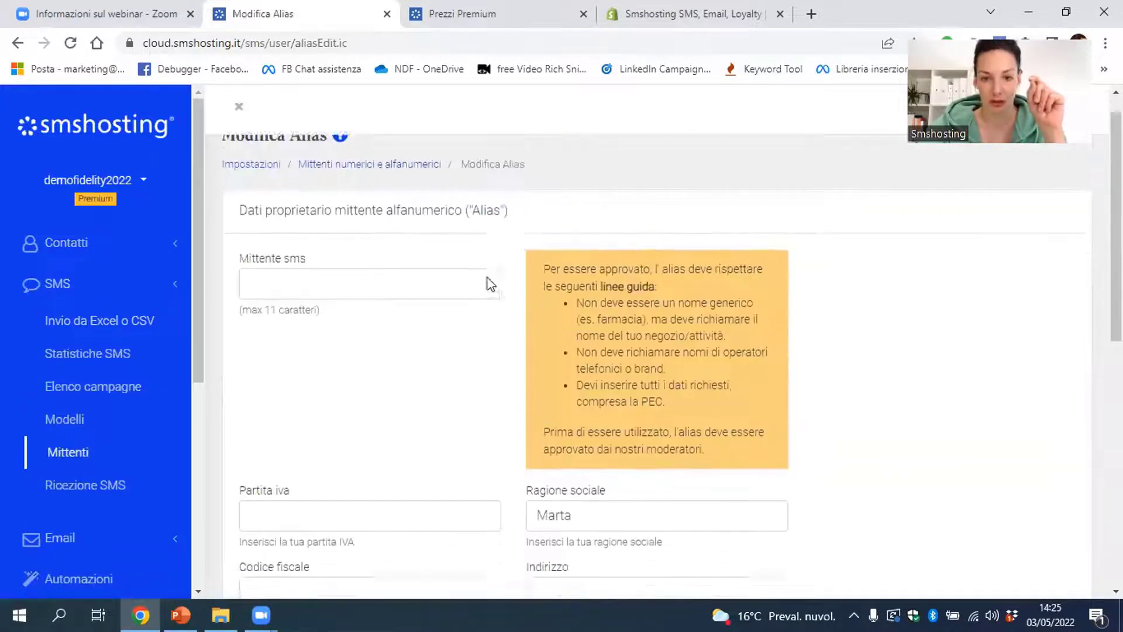
scroll(489, 279, down, 4)
scroll(489, 278, down, 4)
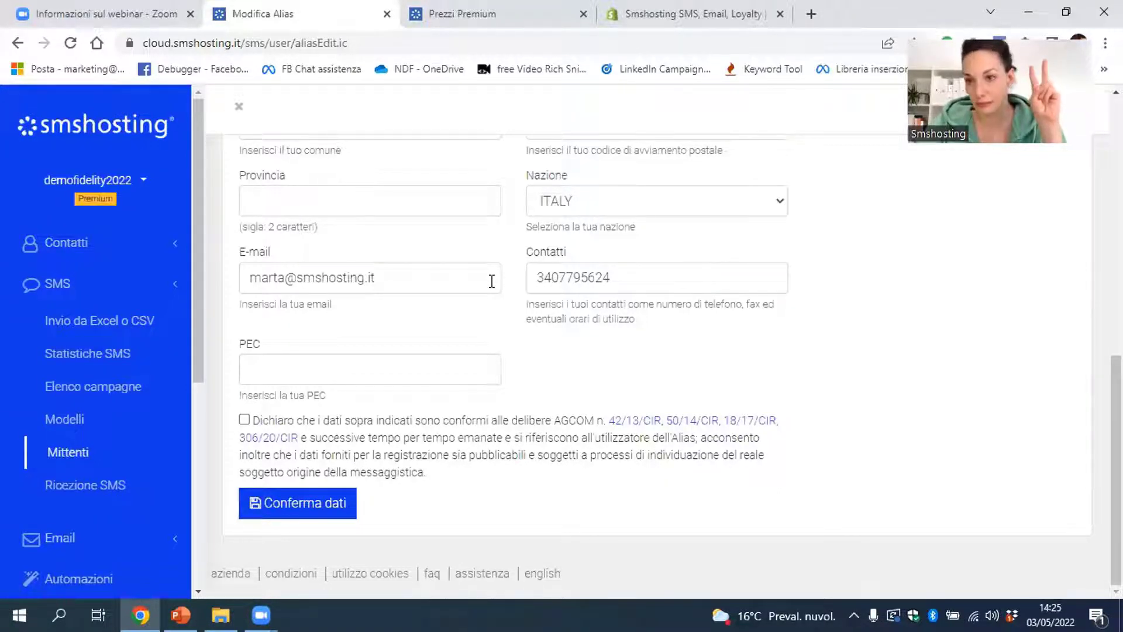
scroll(47, 470, down, 5)
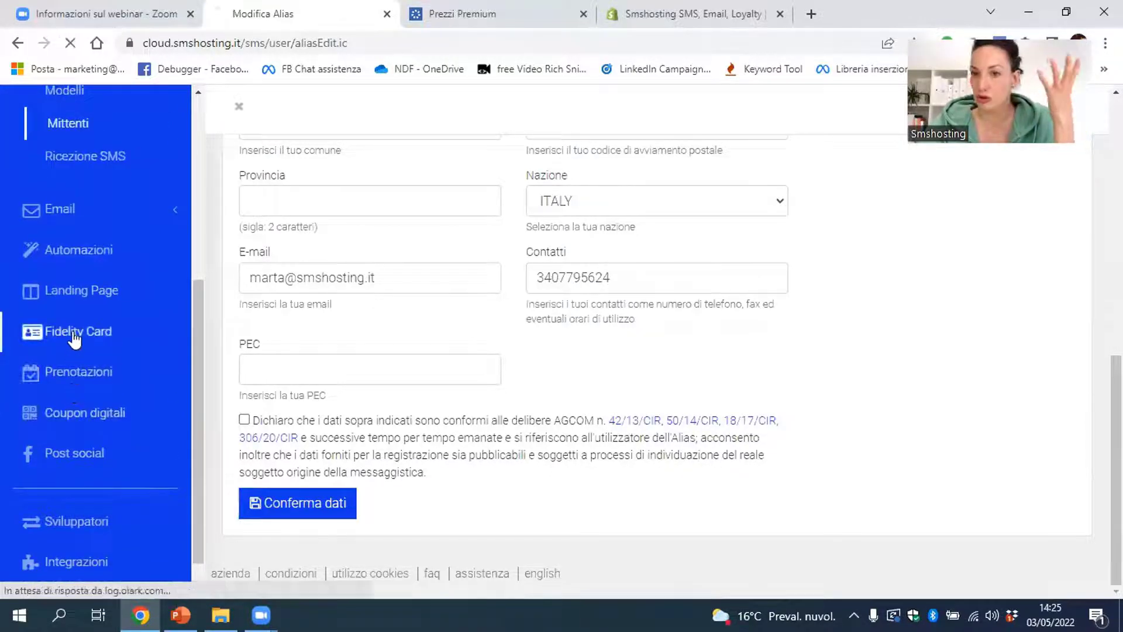
click(76, 338)
scroll(576, 361, down, 5)
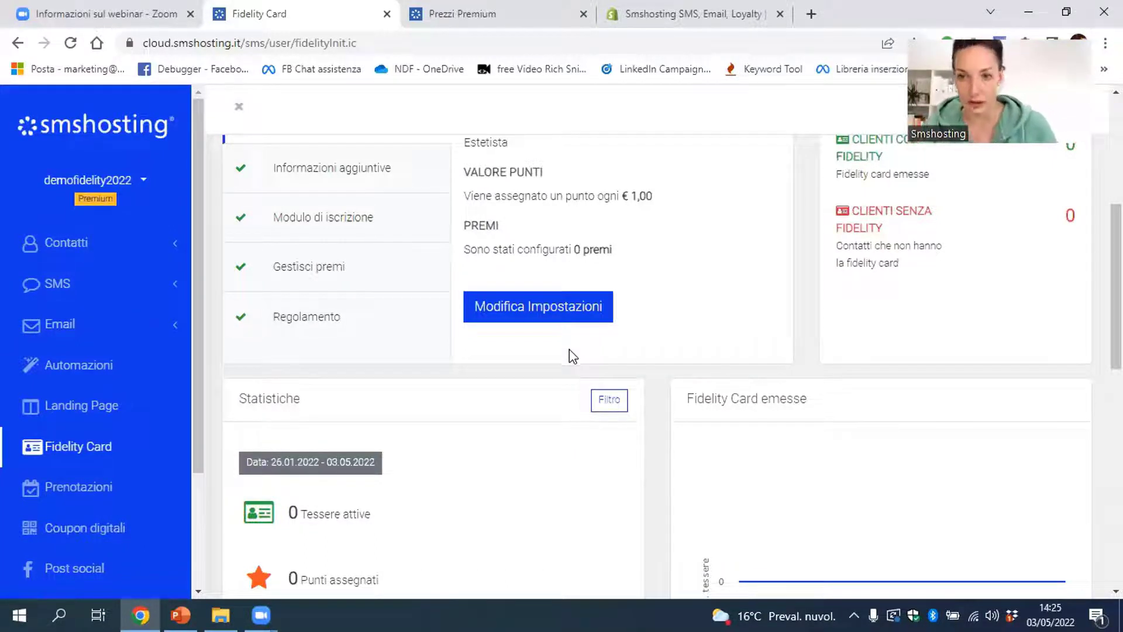
Expand the Regolamento step and go to Modifica Informativa Privacy in Impostazioni GDPR
mouse_move(322, 323)
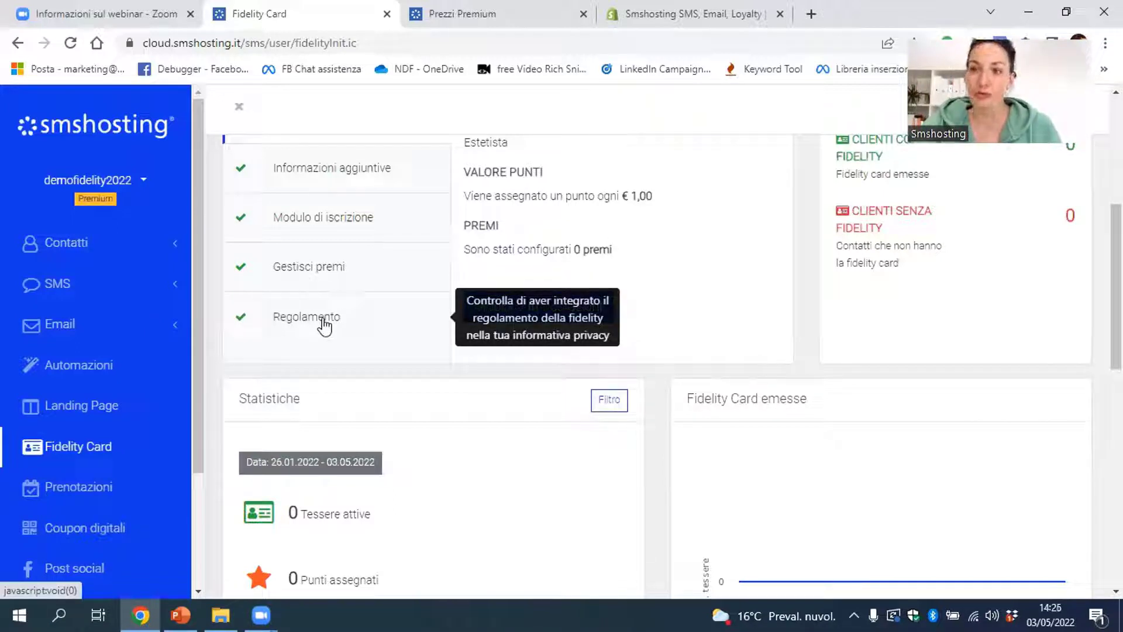
click(324, 325)
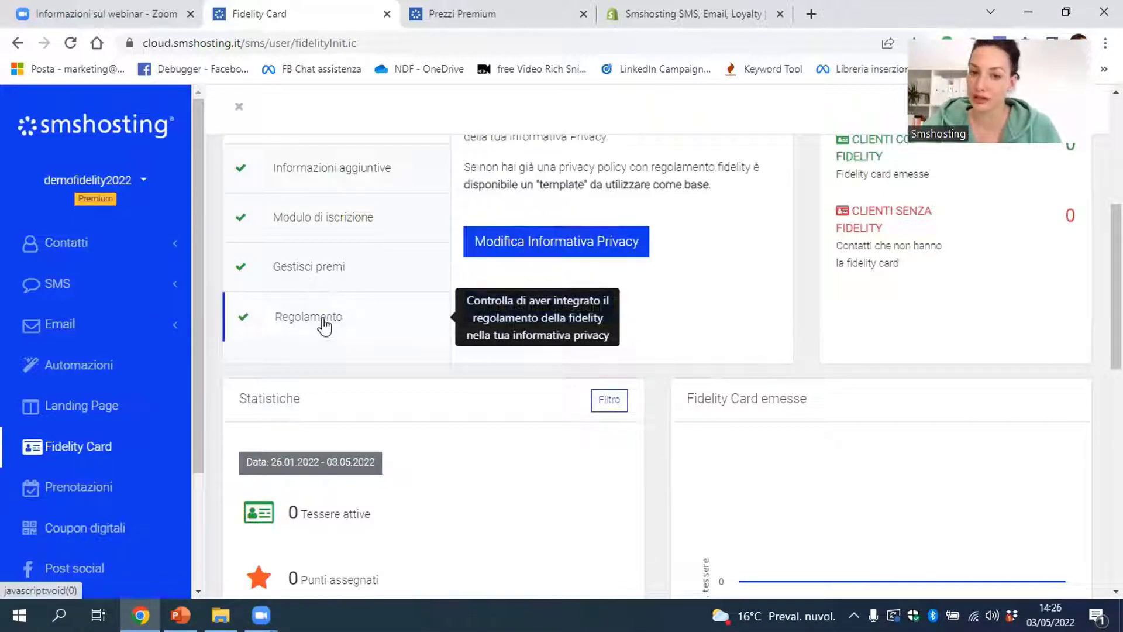
click(645, 241)
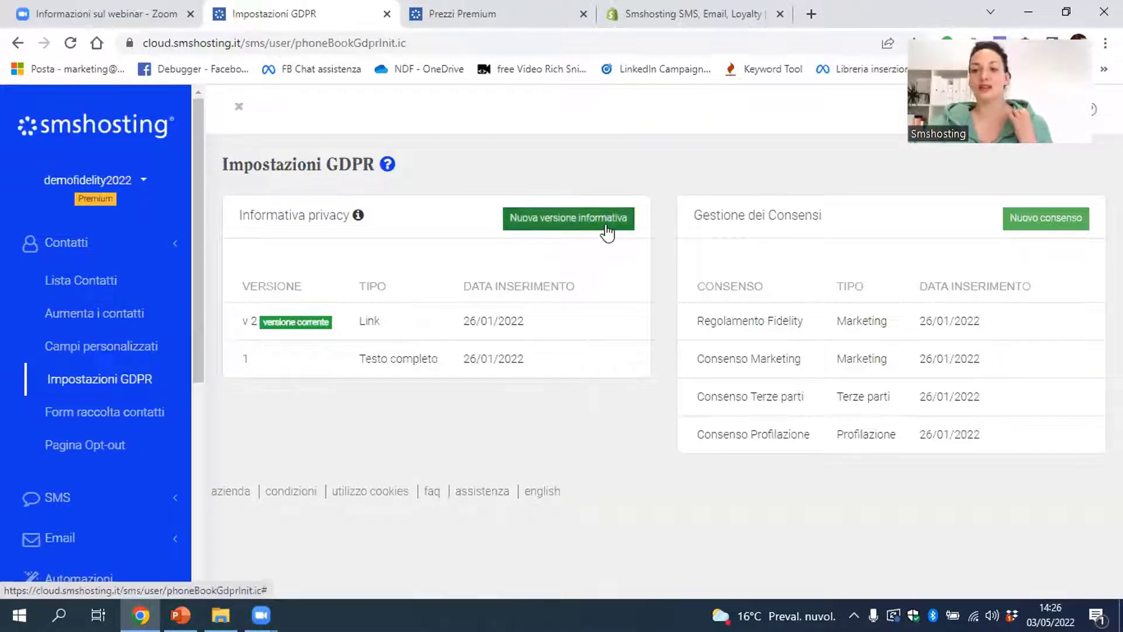
click(517, 322)
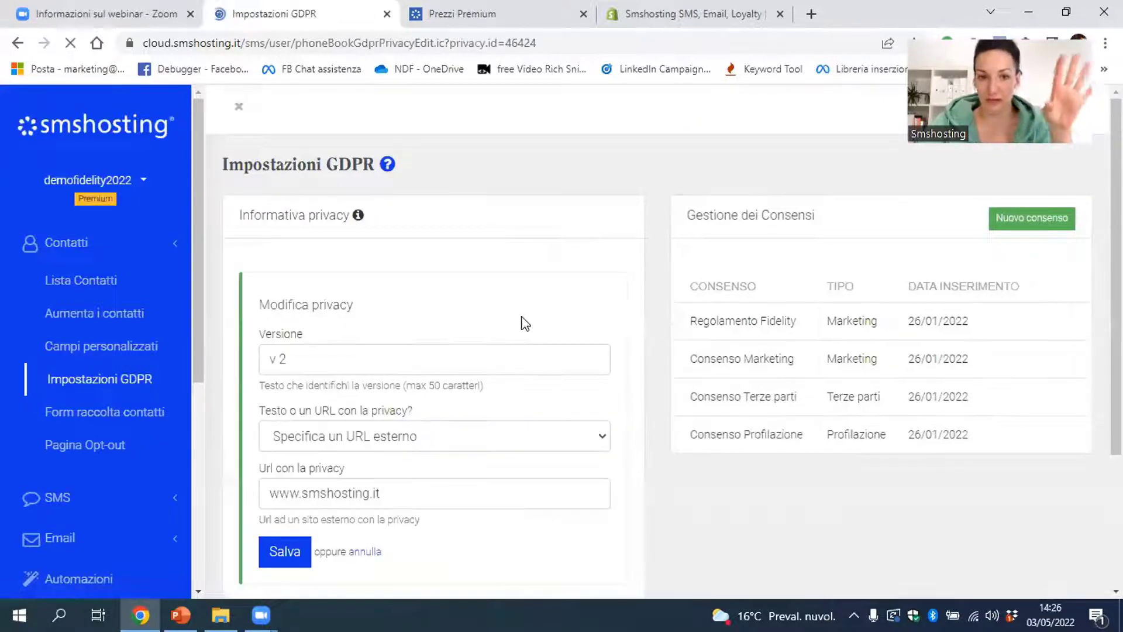
scroll(561, 293, down, 3)
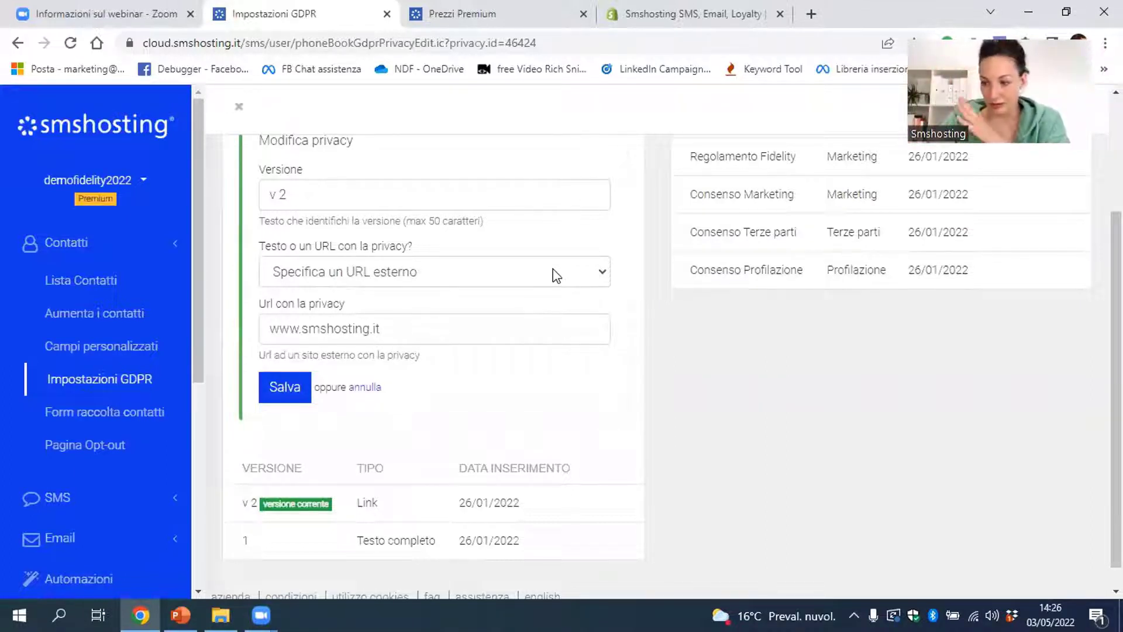
click(554, 274)
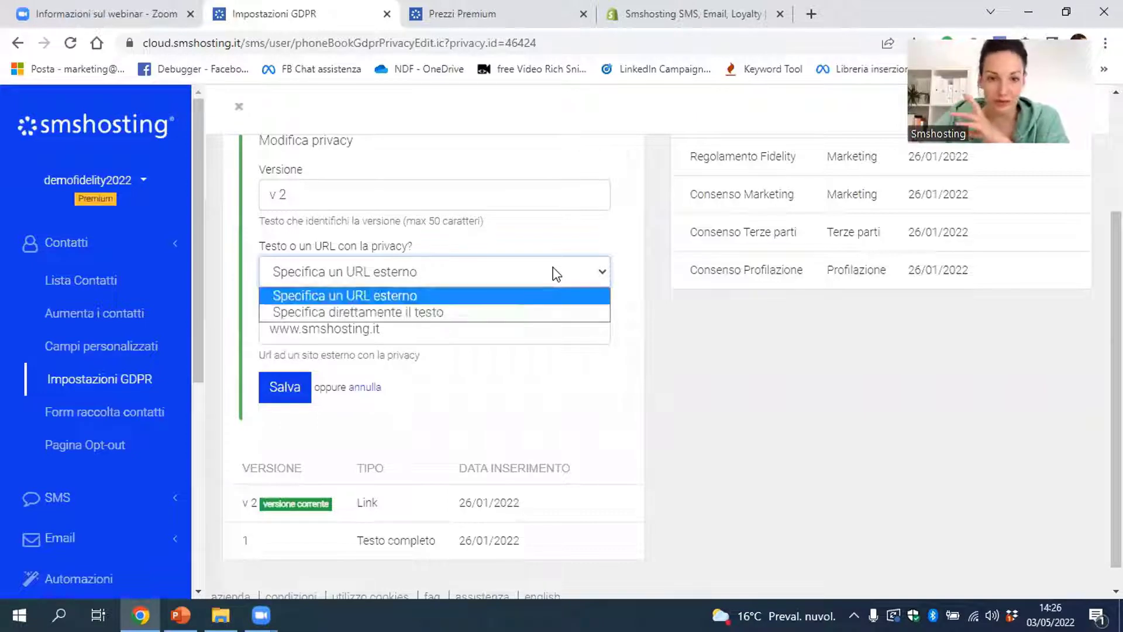
click(536, 311)
scroll(586, 323, down, 1)
scroll(586, 323, down, 4)
click(418, 221)
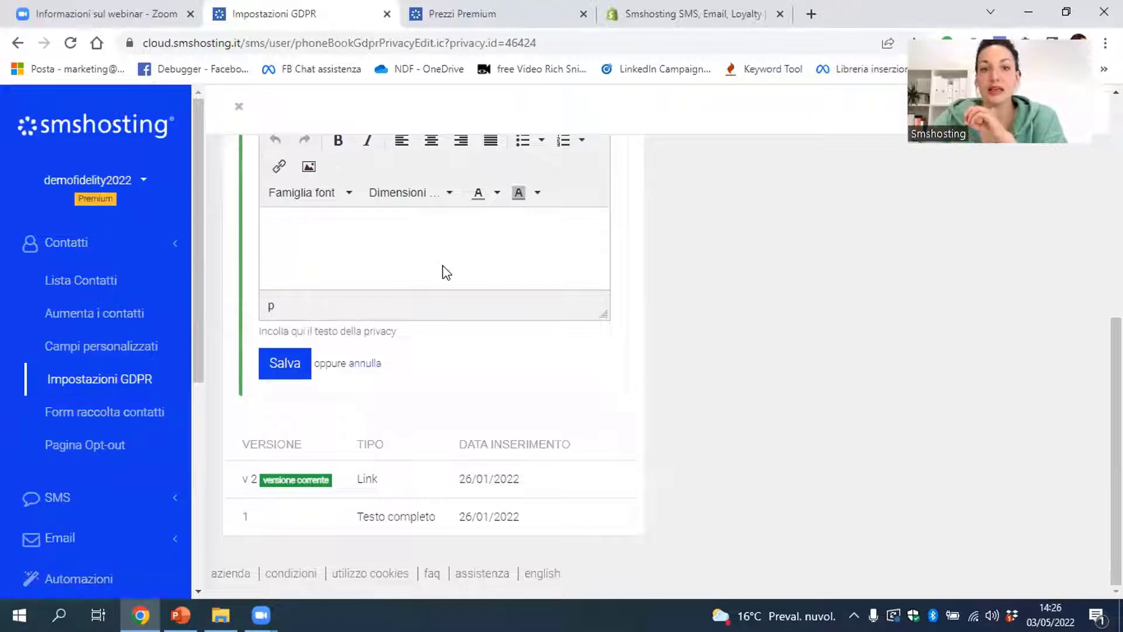
scroll(447, 275, up, 1)
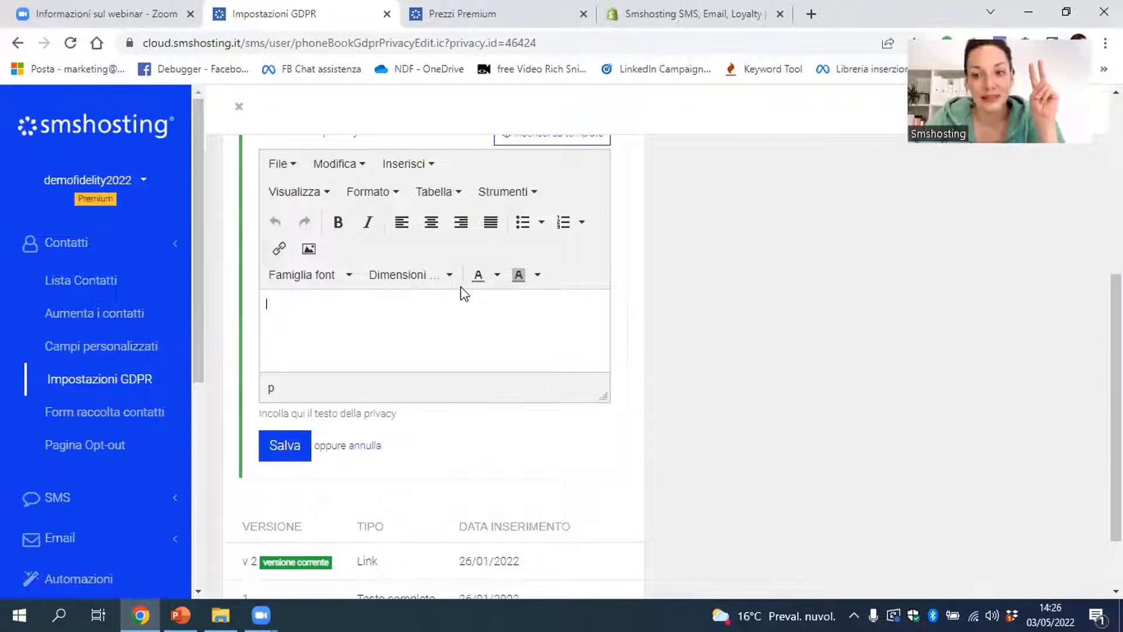
scroll(465, 296, up, 3)
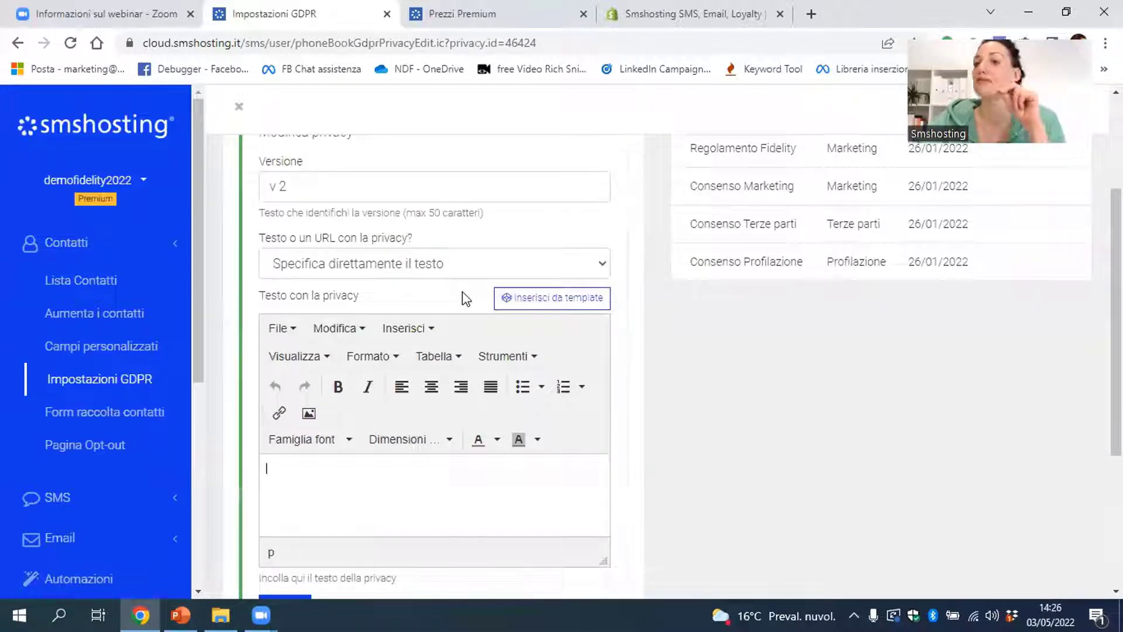
Preview the fidelity card privacy template and close it without inserting the text
click(522, 303)
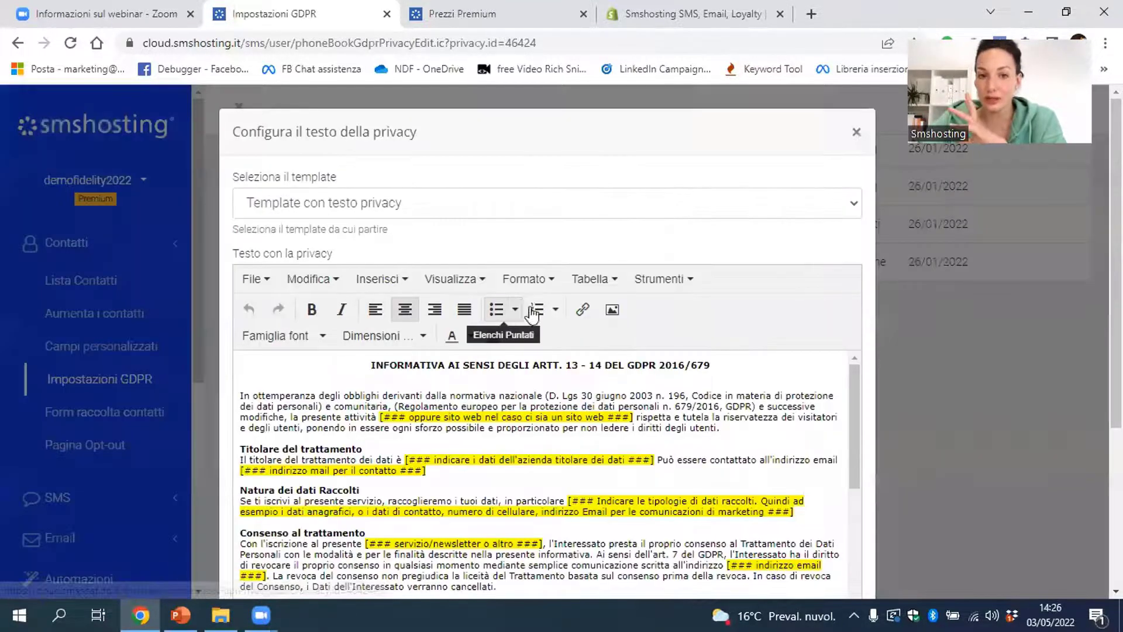
click(619, 212)
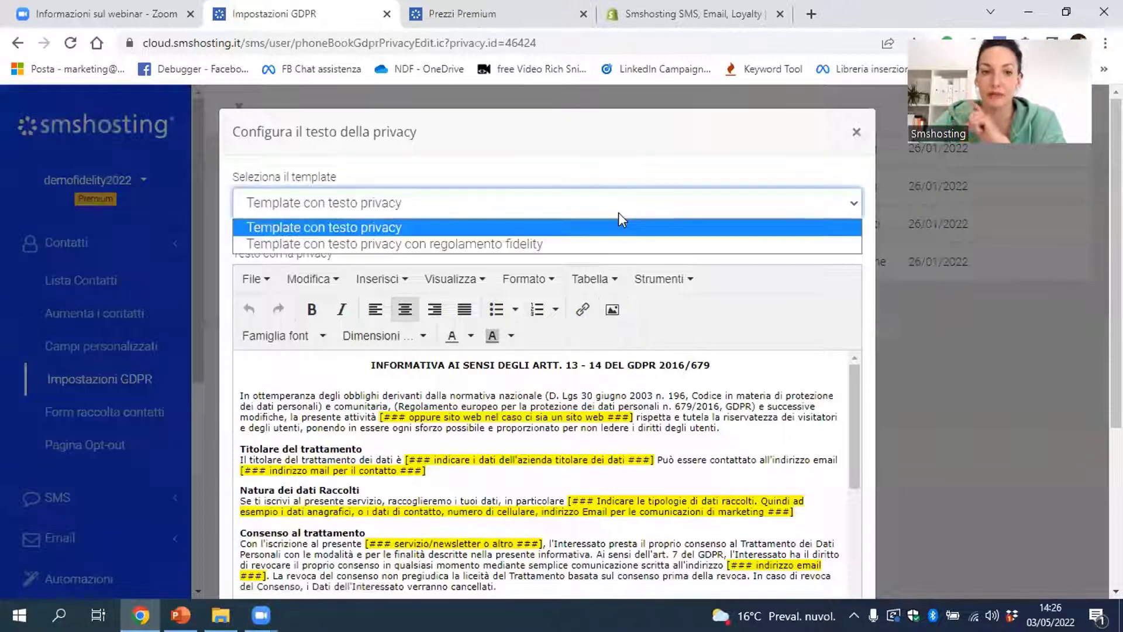
click(619, 244)
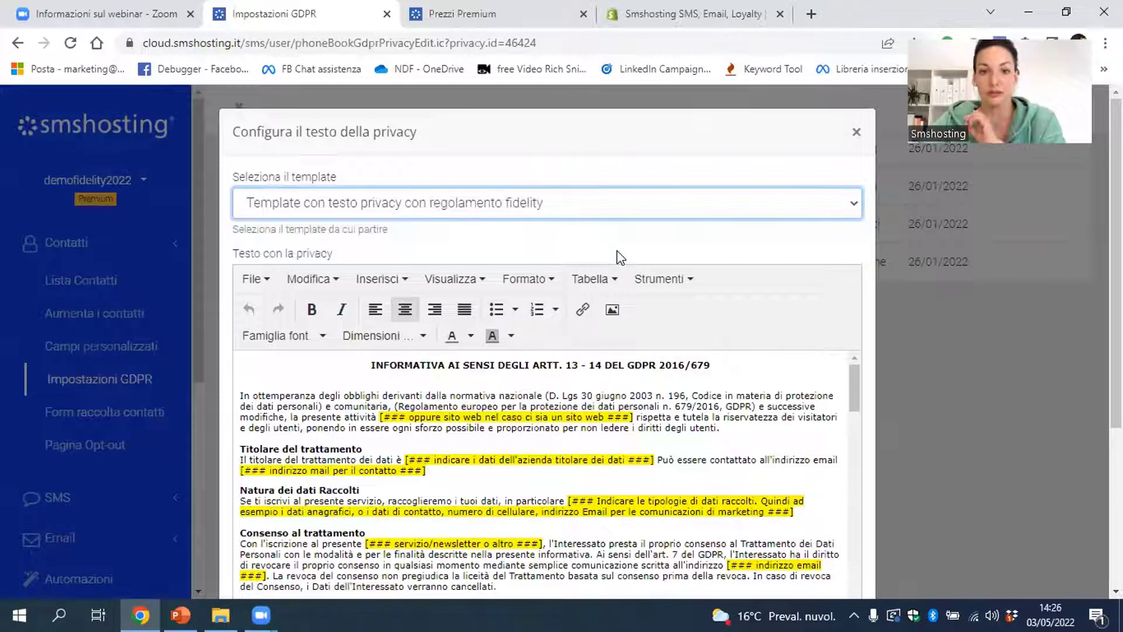
scroll(620, 257, down, 3)
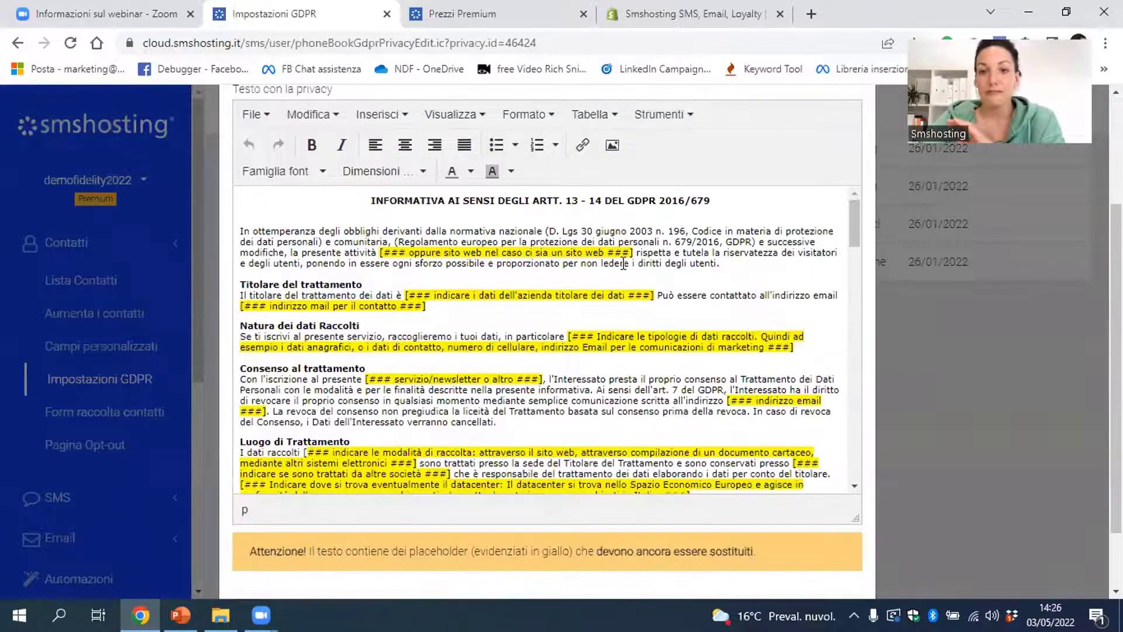
scroll(585, 270, down, 2)
triple_click(406, 216)
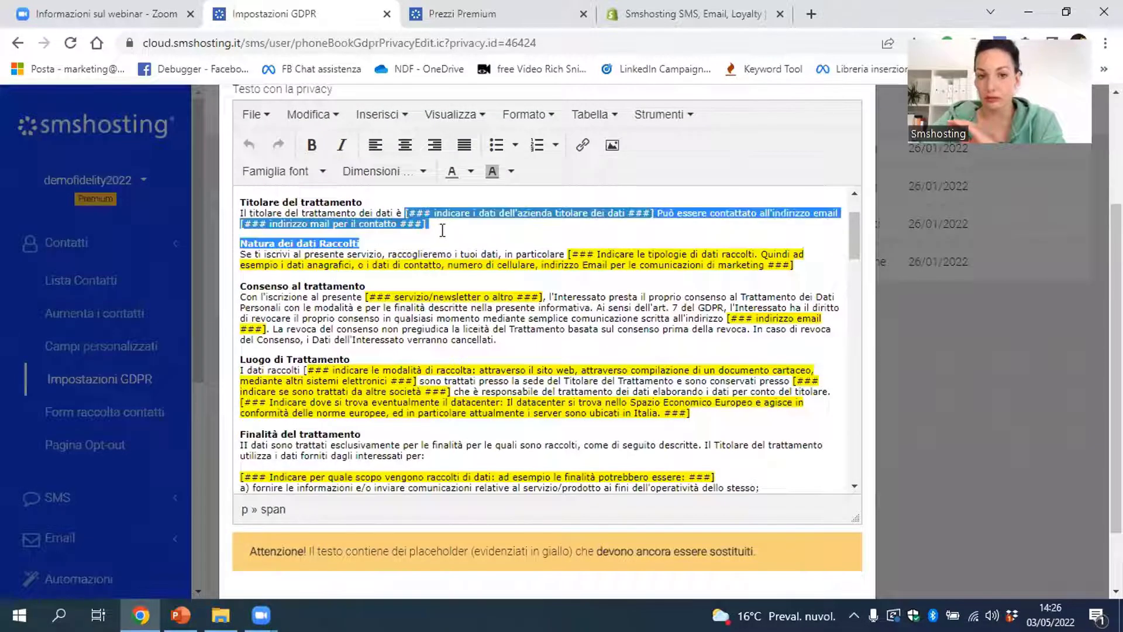
click(532, 296)
scroll(577, 275, down, 10)
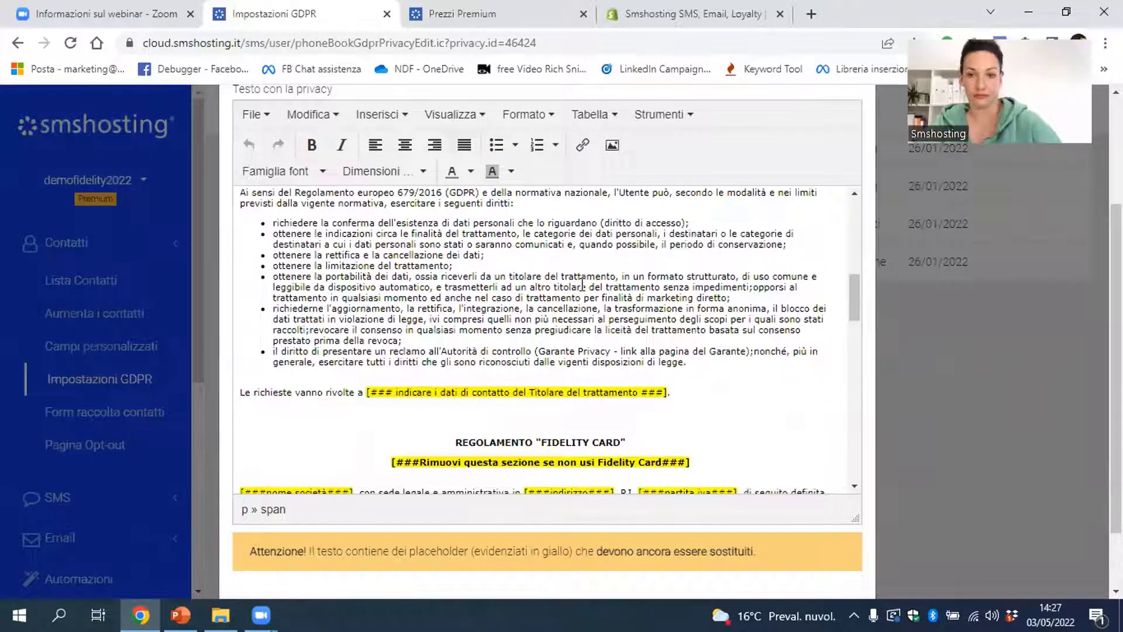
scroll(591, 295, down, 2)
scroll(597, 302, down, 8)
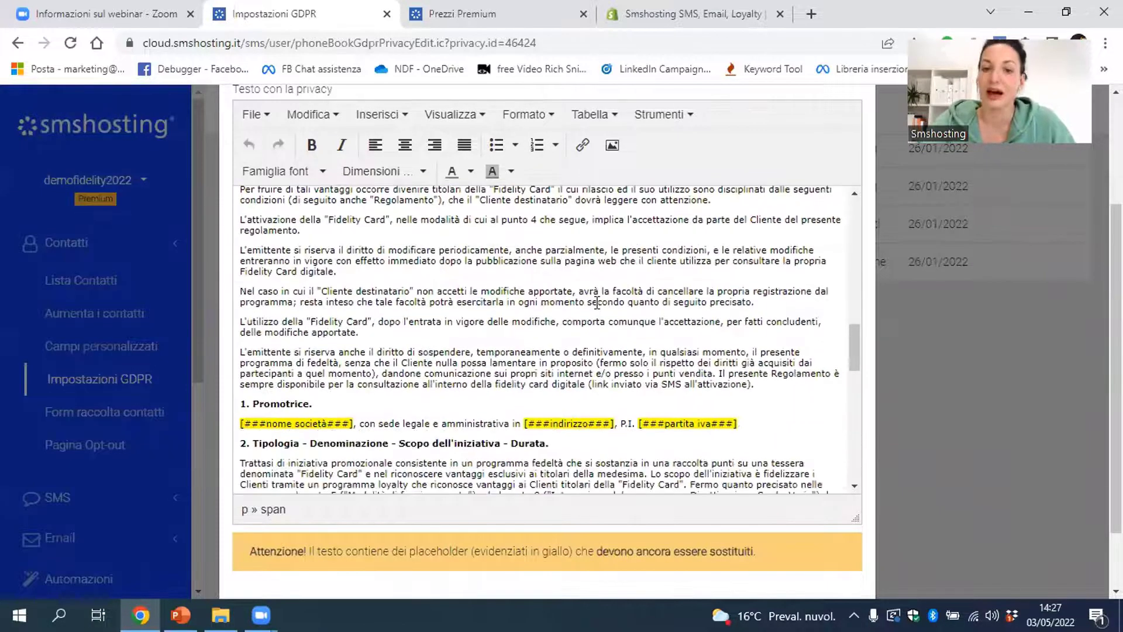
click(987, 378)
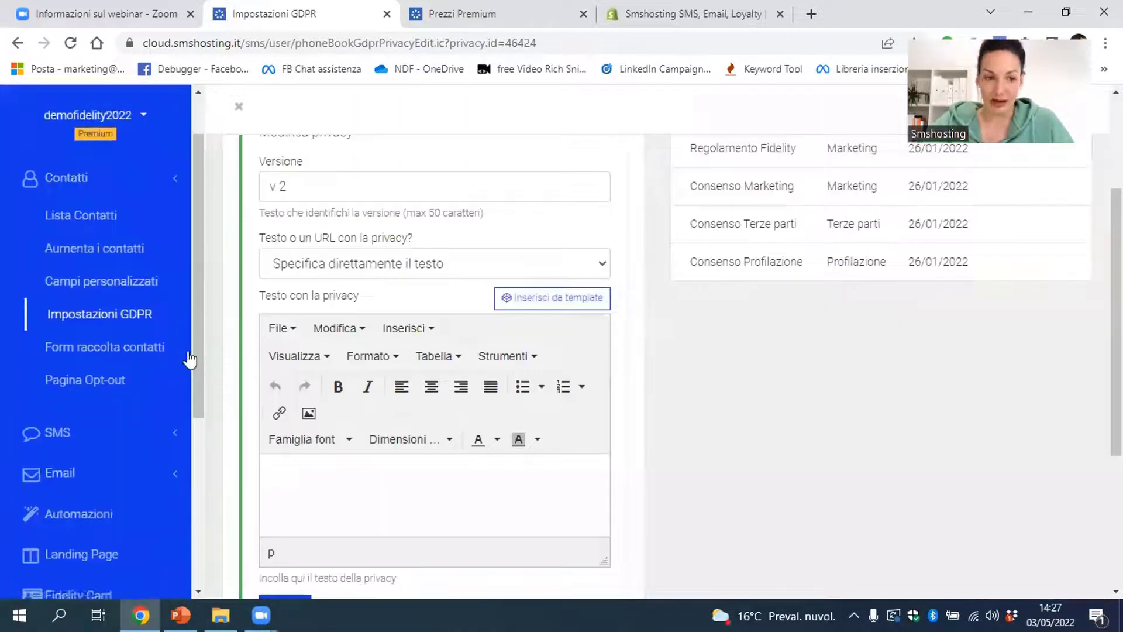
Return to Fidelity Card and show the Modulo di iscrizione signup forms
scroll(188, 359, down, 5)
click(83, 413)
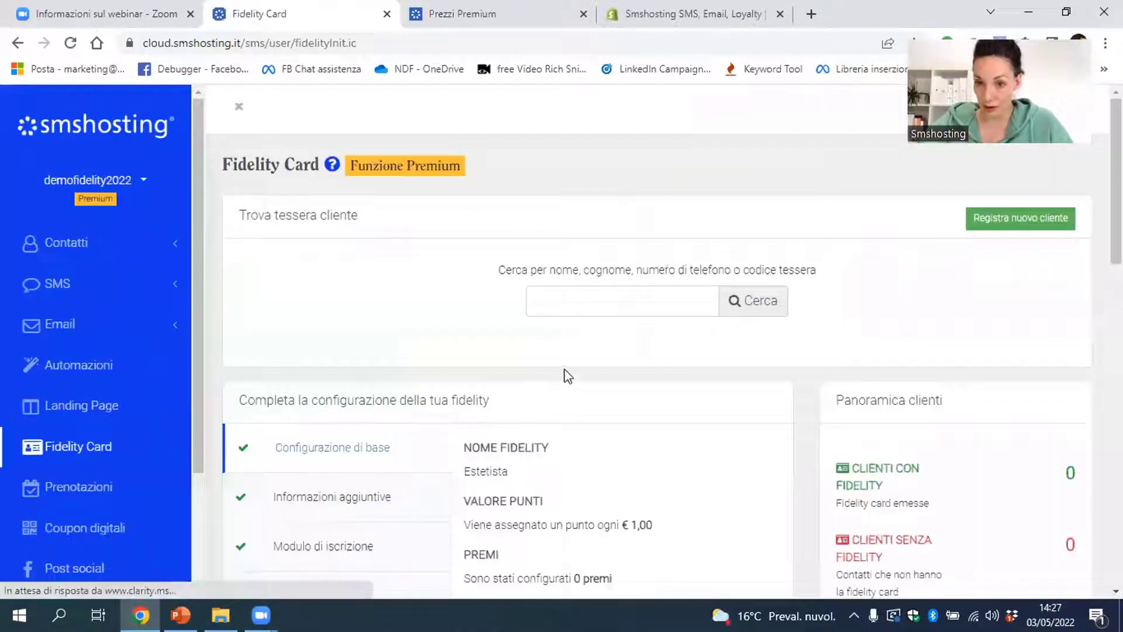
scroll(556, 376, down, 6)
scroll(514, 358, up, 1)
click(351, 315)
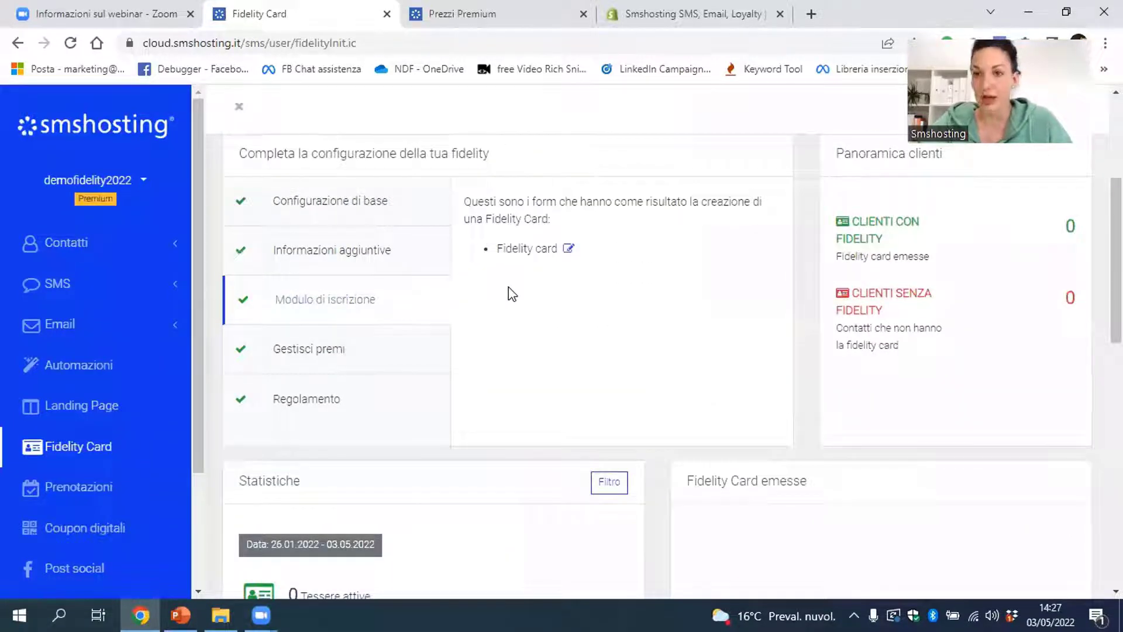
Open the 'Fidelity card' form's details and choose Modifica to edit it
click(570, 246)
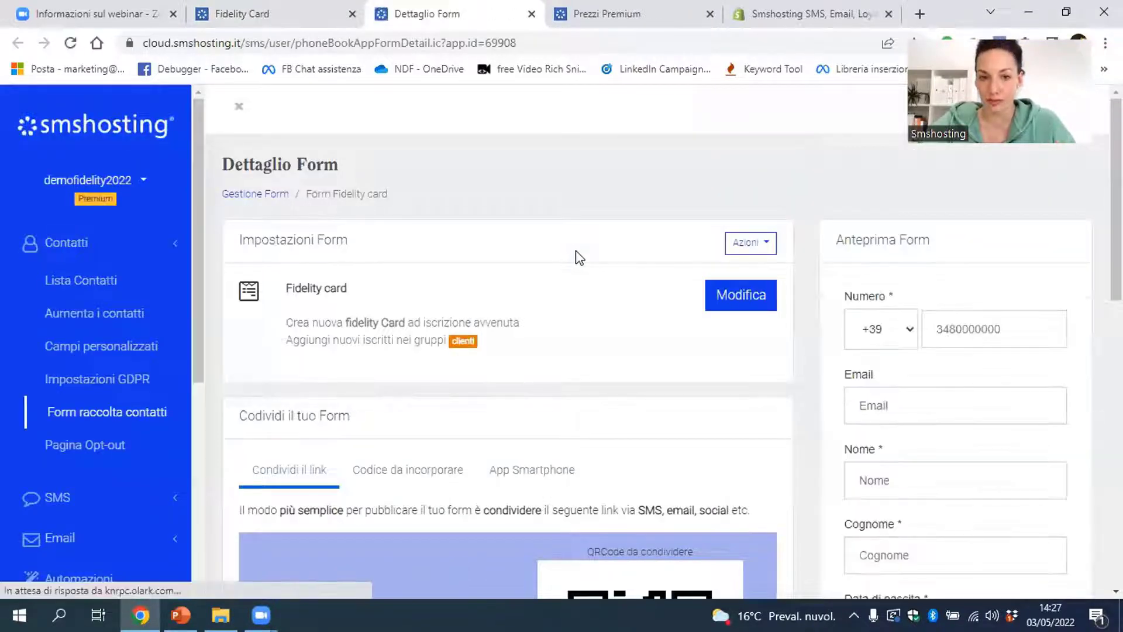
click(746, 296)
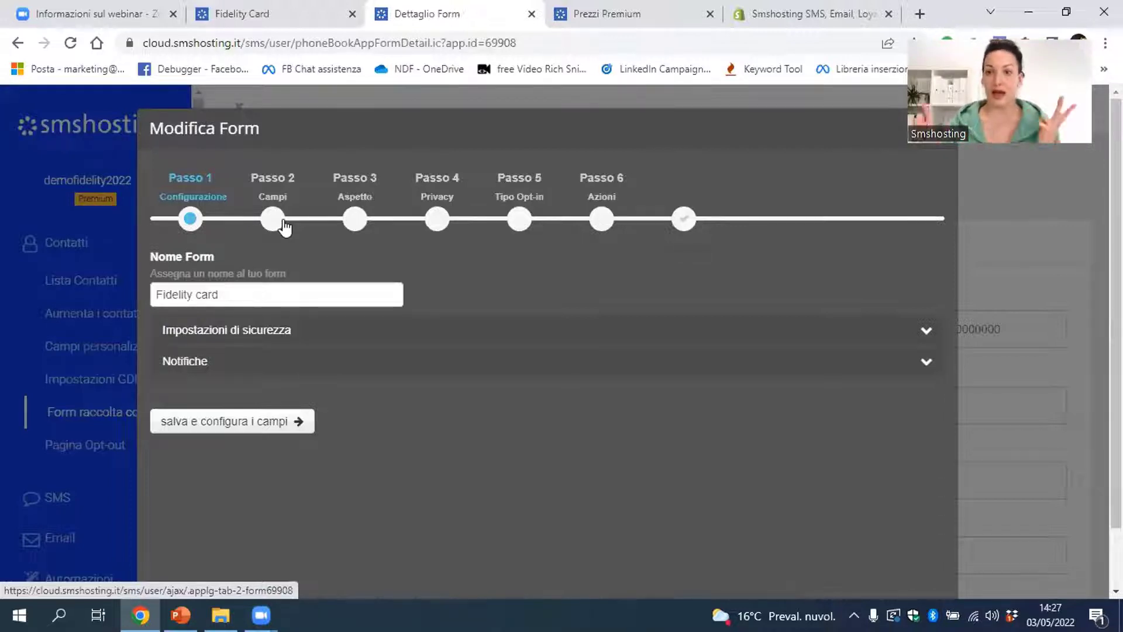
Review the Fidelity card form wizard from Passo 2 fields through Passo 6 Azioni, then close it
click(285, 227)
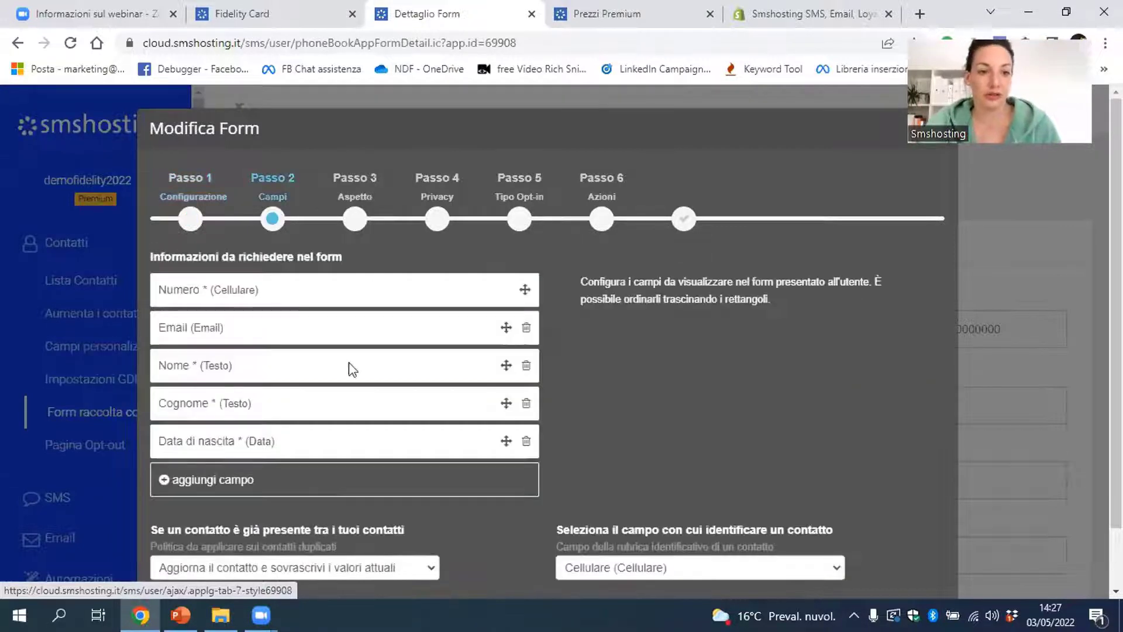
scroll(293, 310, down, 1)
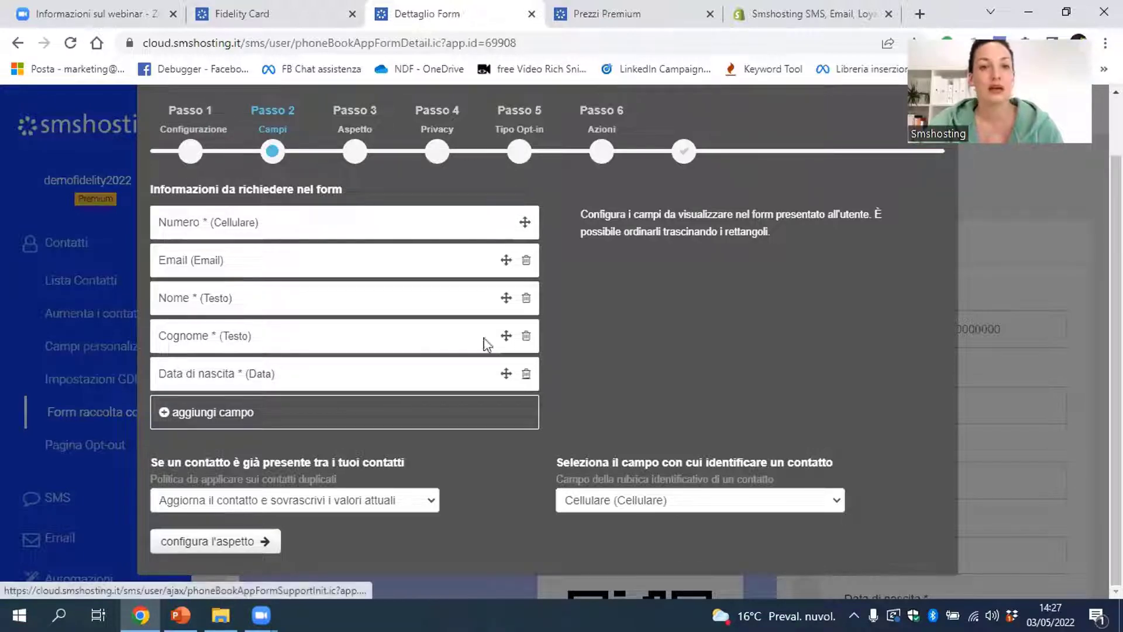
click(359, 148)
click(437, 151)
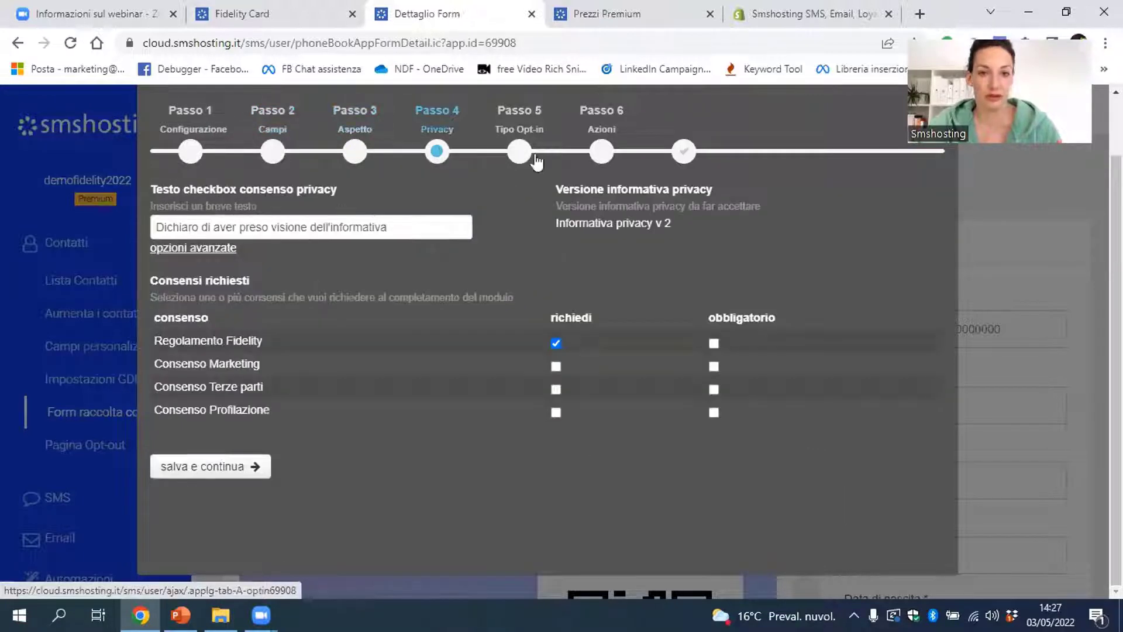
click(518, 151)
click(602, 152)
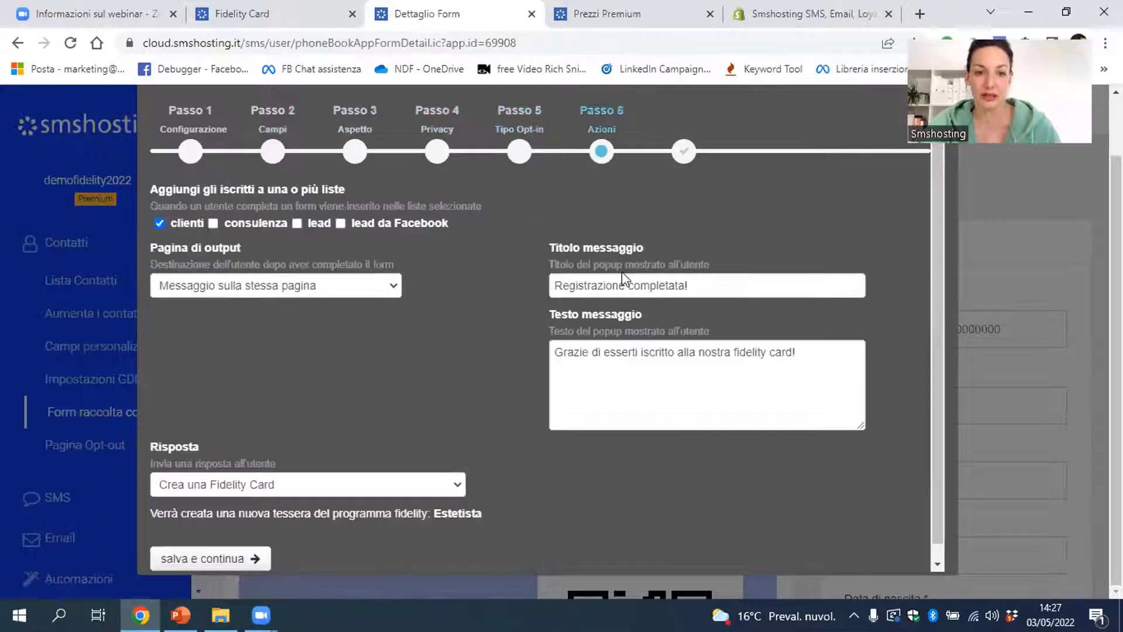
scroll(526, 363, down, 1)
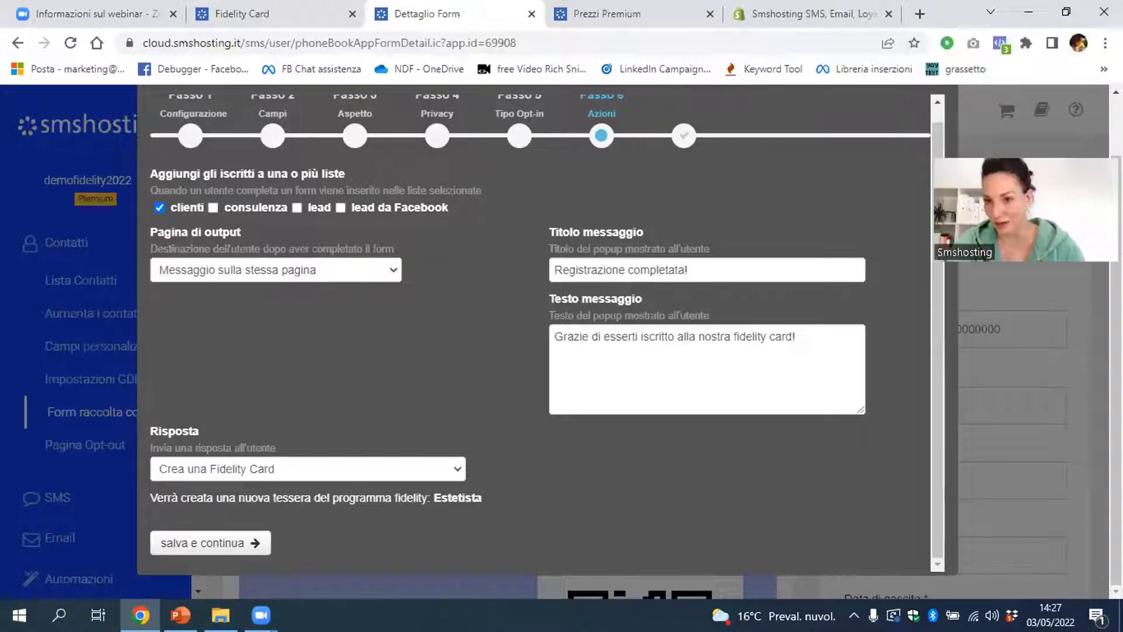
scroll(870, 124, up, 2)
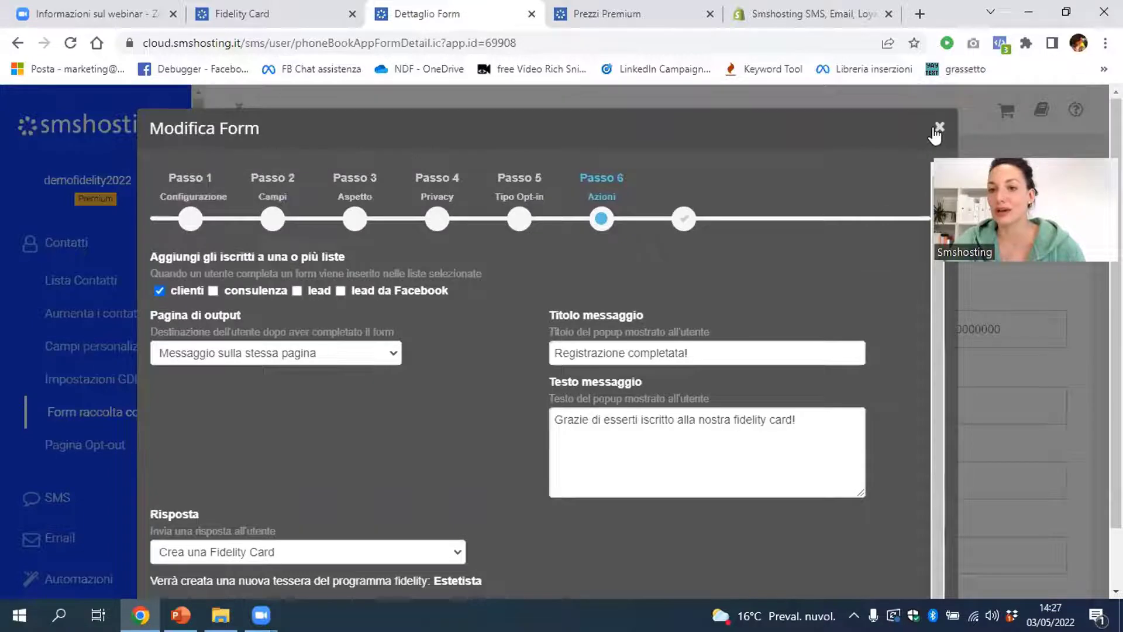
click(938, 131)
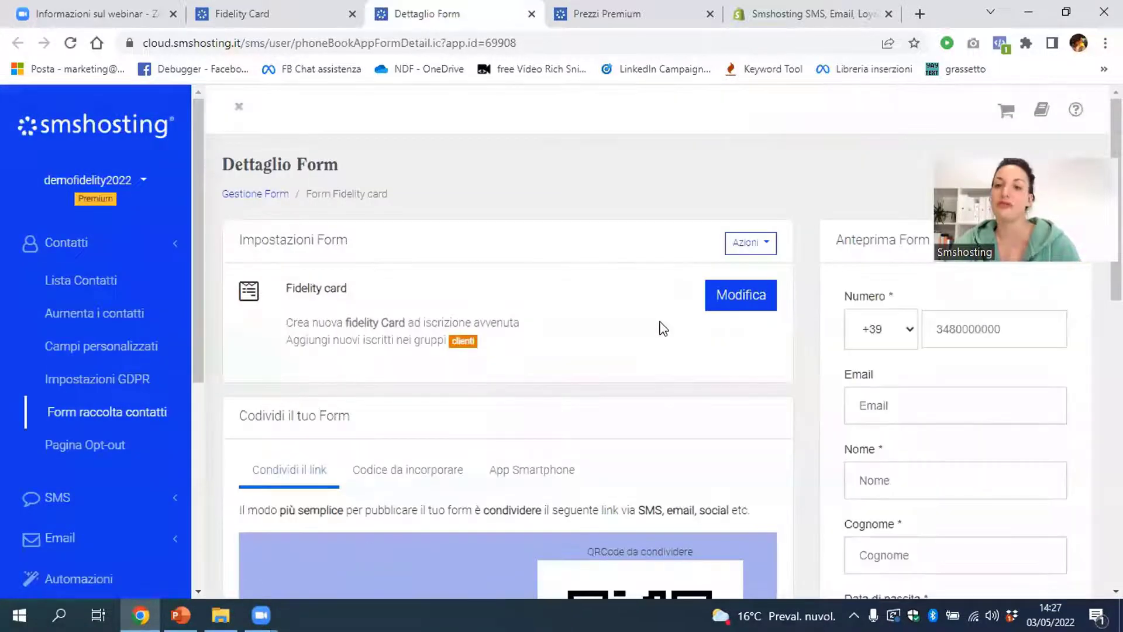
Copy the vqui.it/w/DslgQlyS share link, preview the form in its own tab, and open a new tab
scroll(661, 325, down, 5)
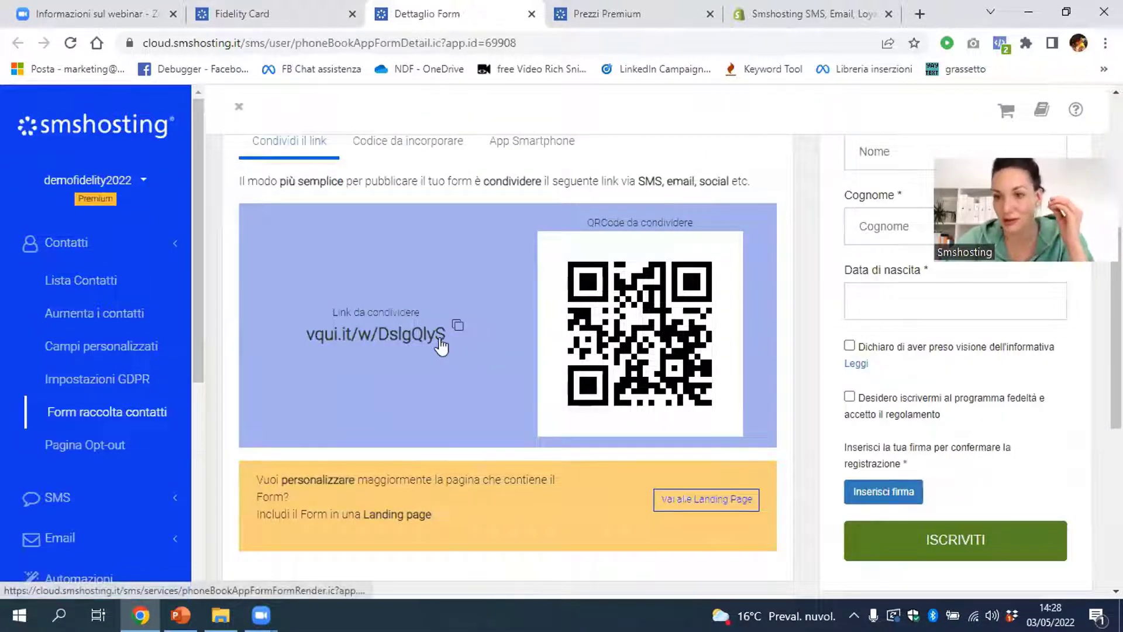
click(457, 325)
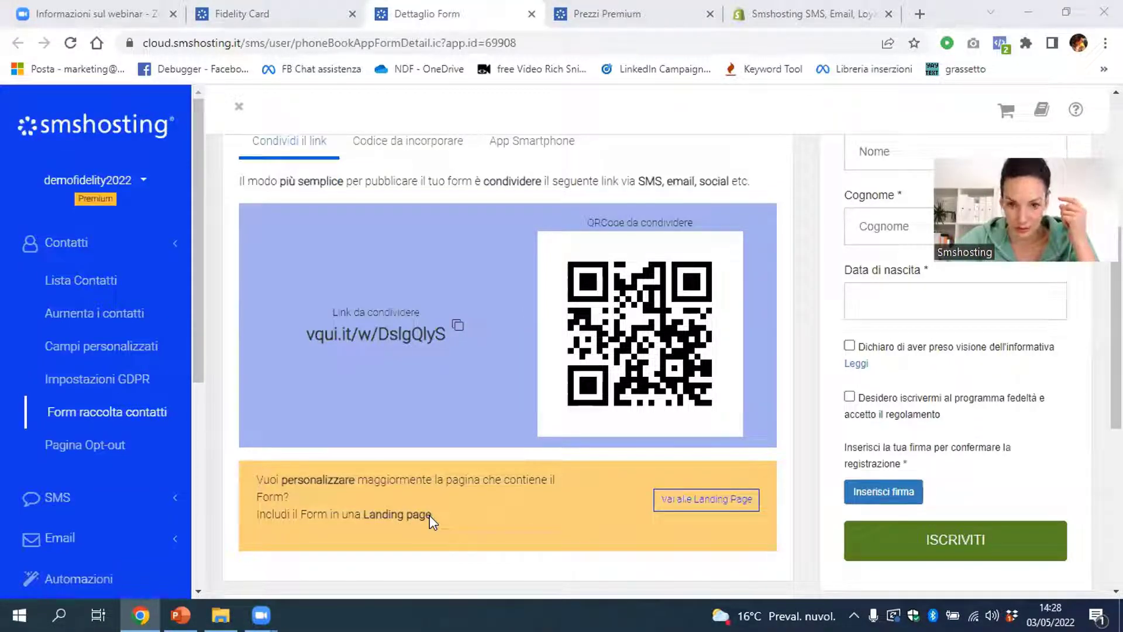
click(403, 334)
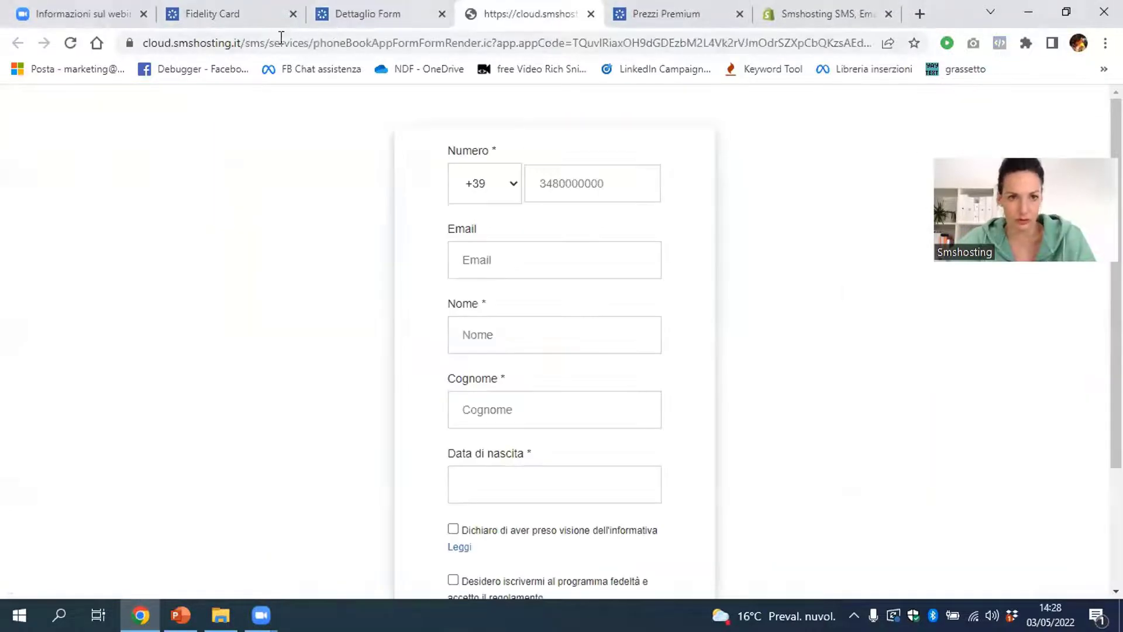
click(363, 14)
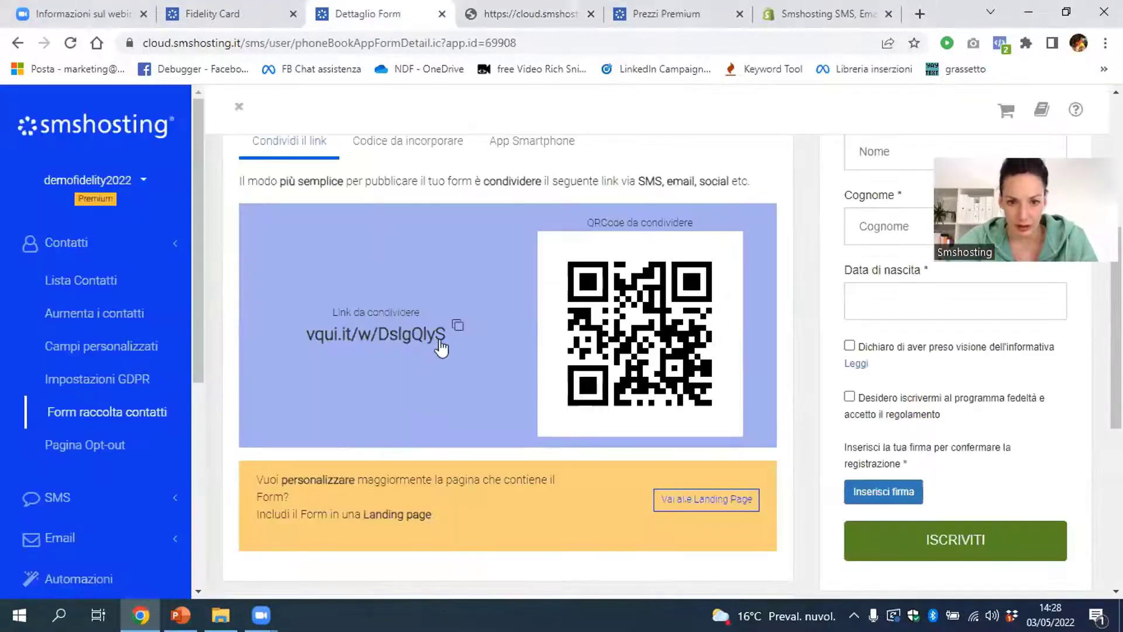
drag(263, 322, 449, 349)
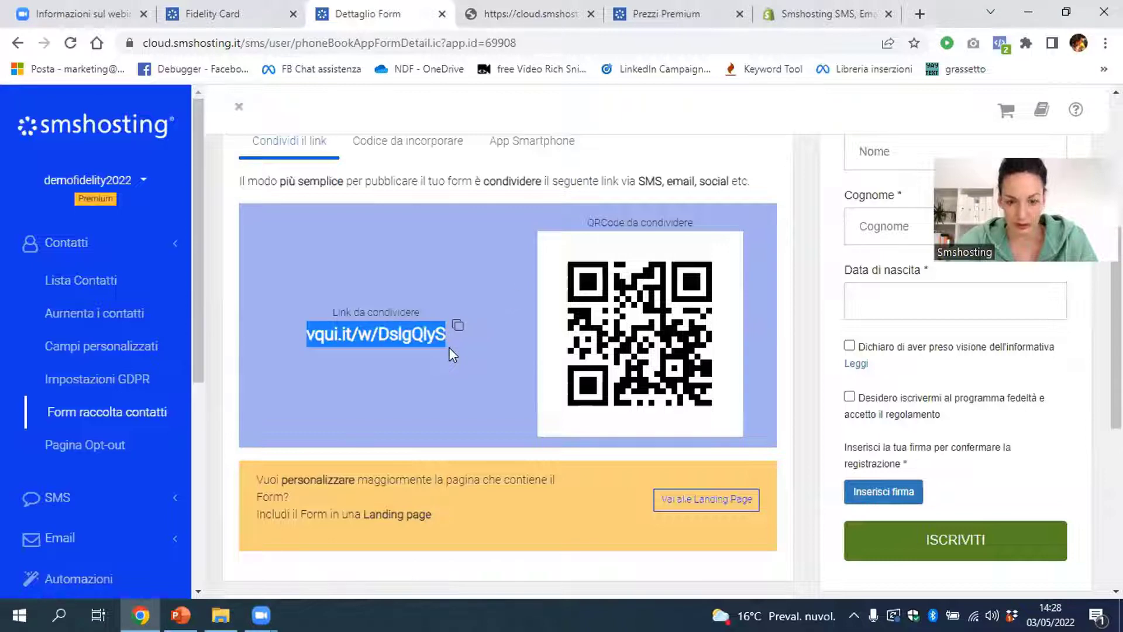
click(920, 14)
Load the pasted vqui.it/w/DslgQlyS link in the new tab and click into the Numero field
key(ctrl+v)
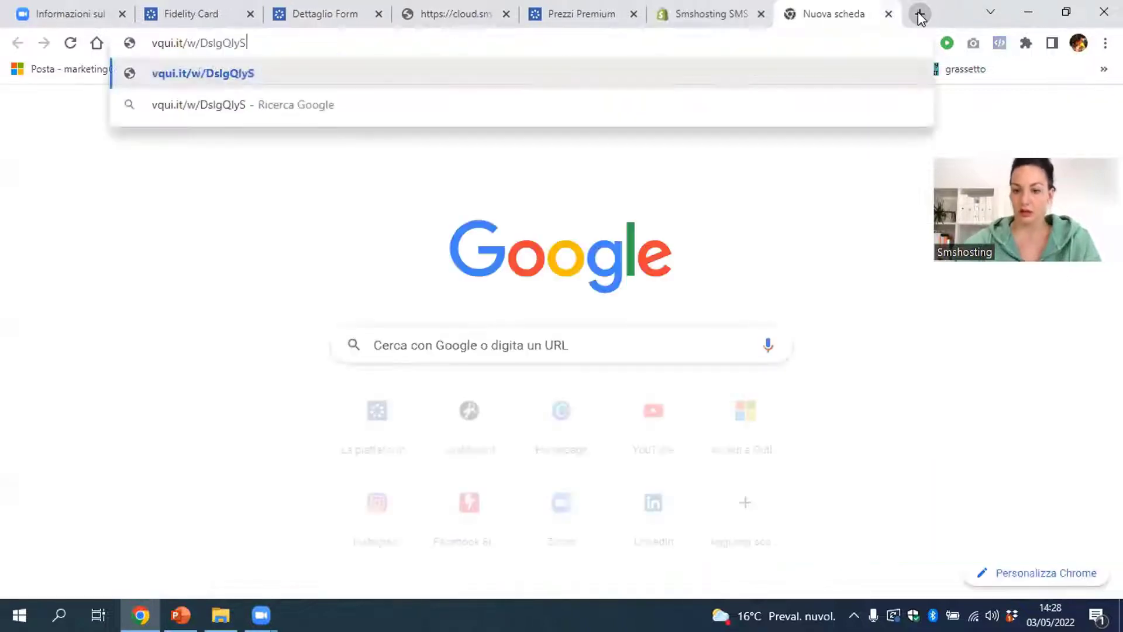
key(Return)
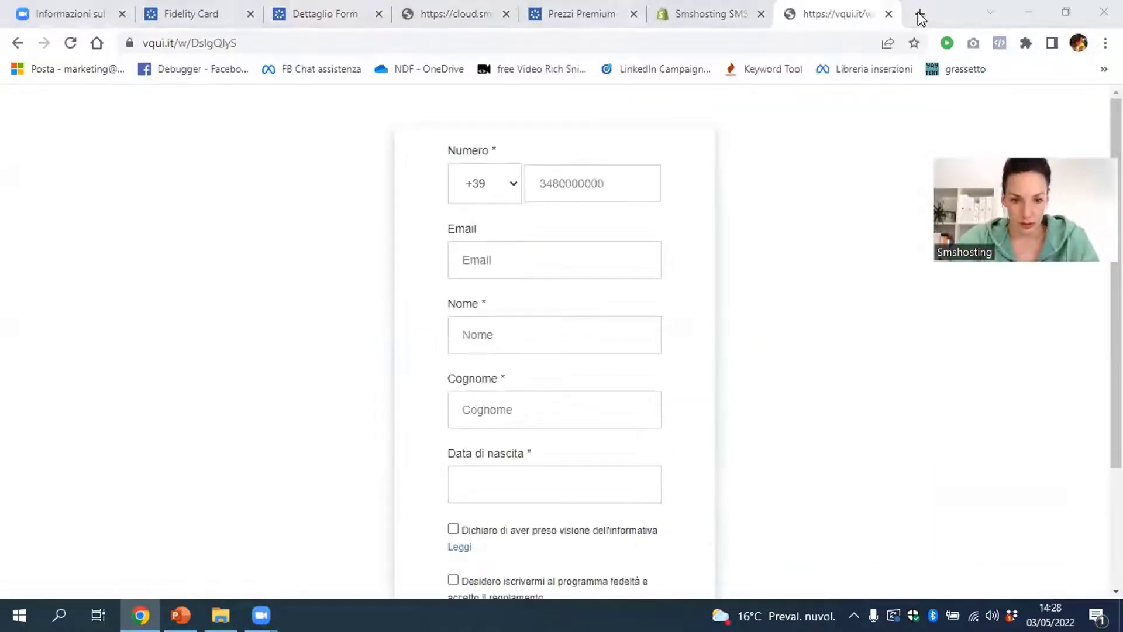
click(223, 46)
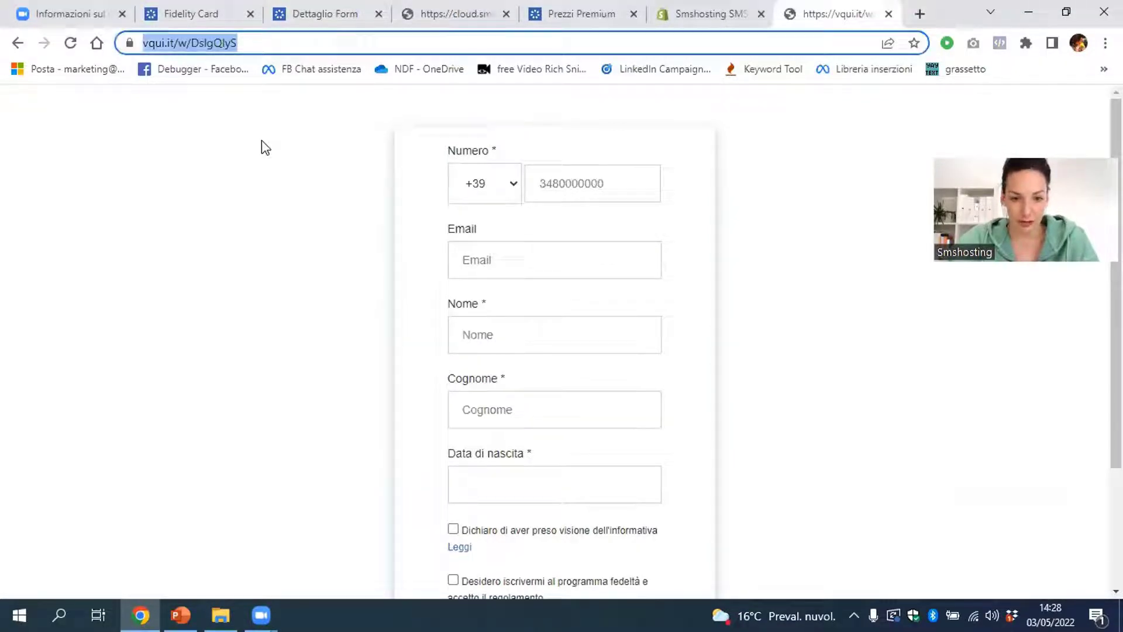
click(432, 533)
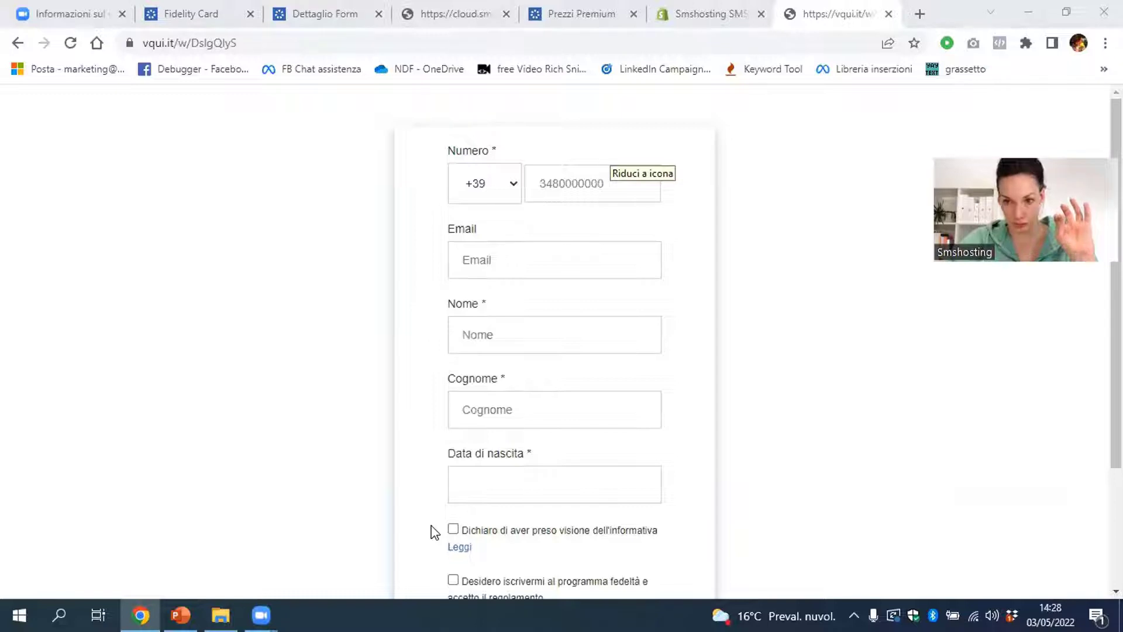
click(643, 192)
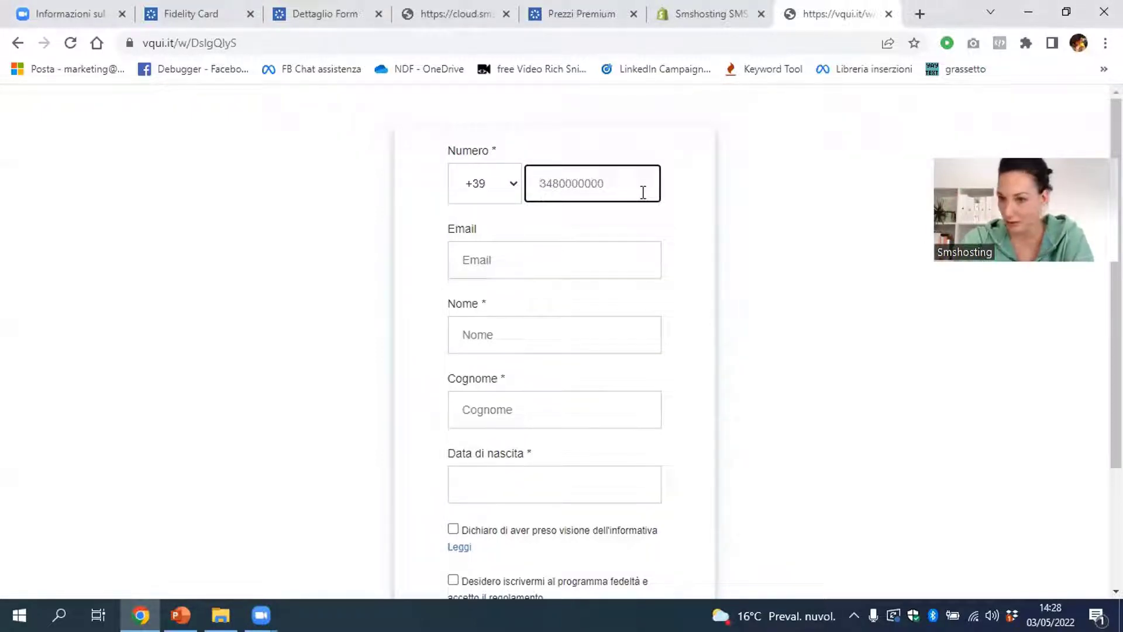
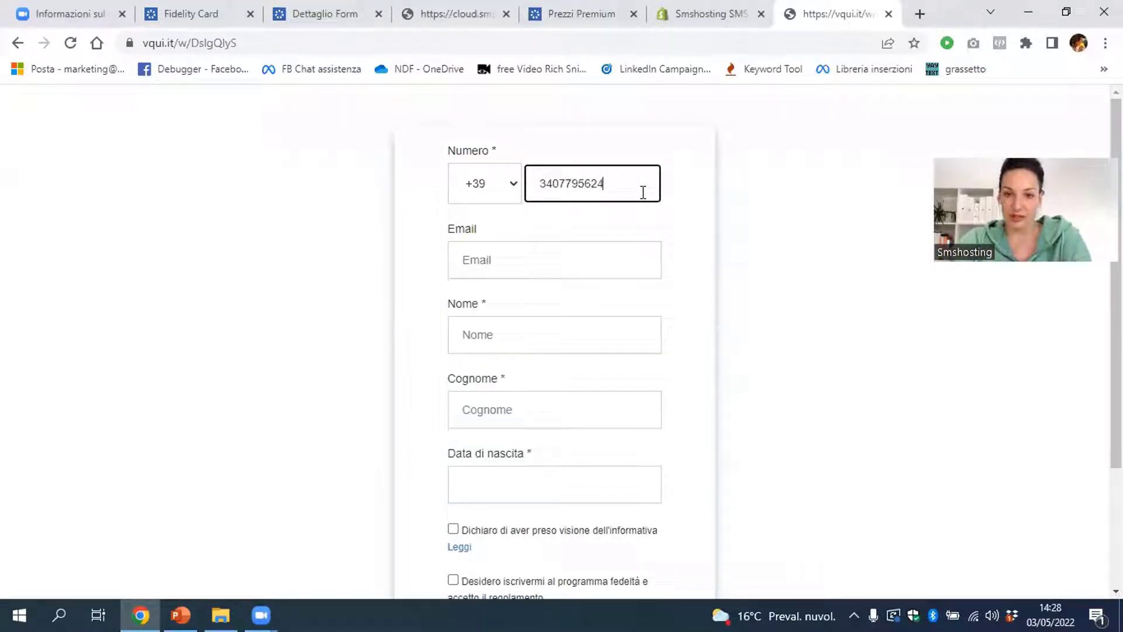
Enter the test customer's mobile number and e-mail address on the signup form
click(632, 255)
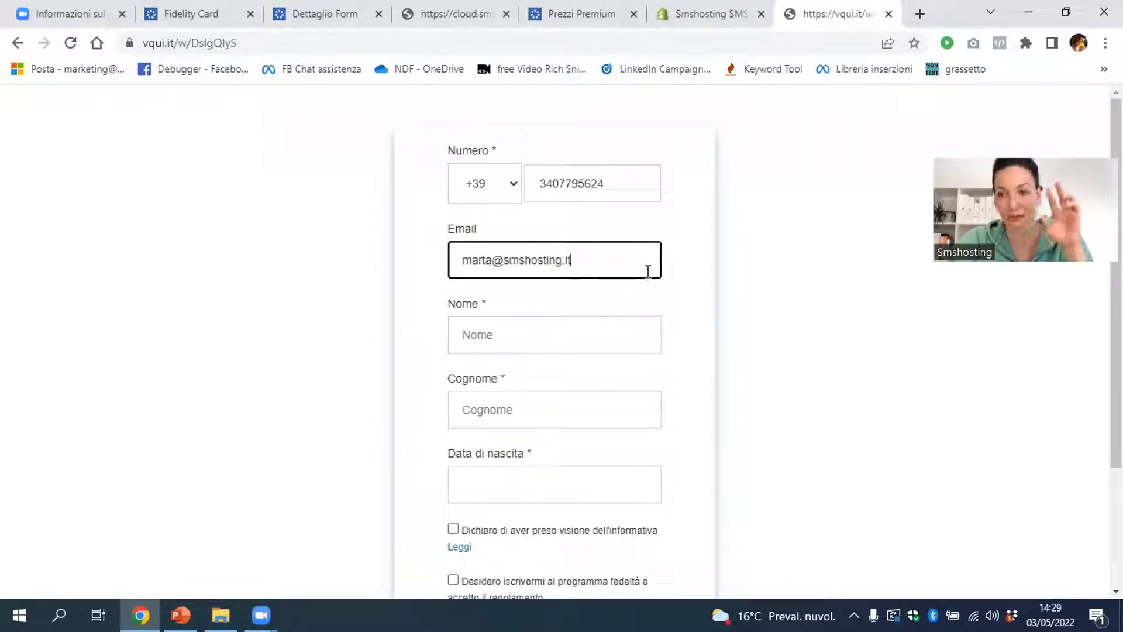
Enter the customer's first name, surname and birth date
click(649, 326)
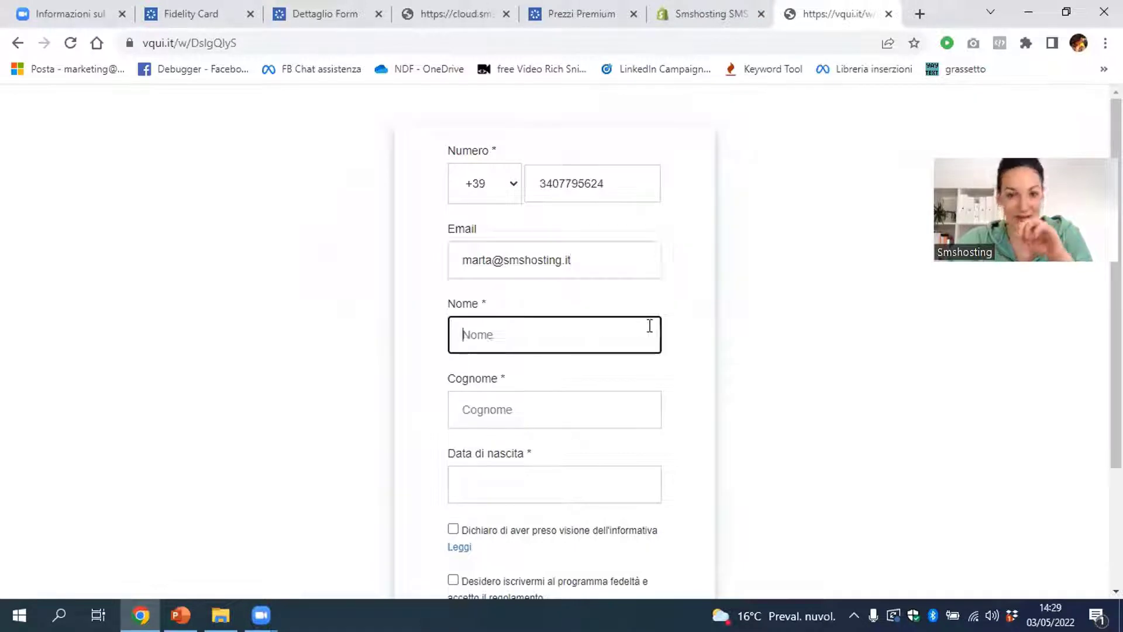
key(Tab)
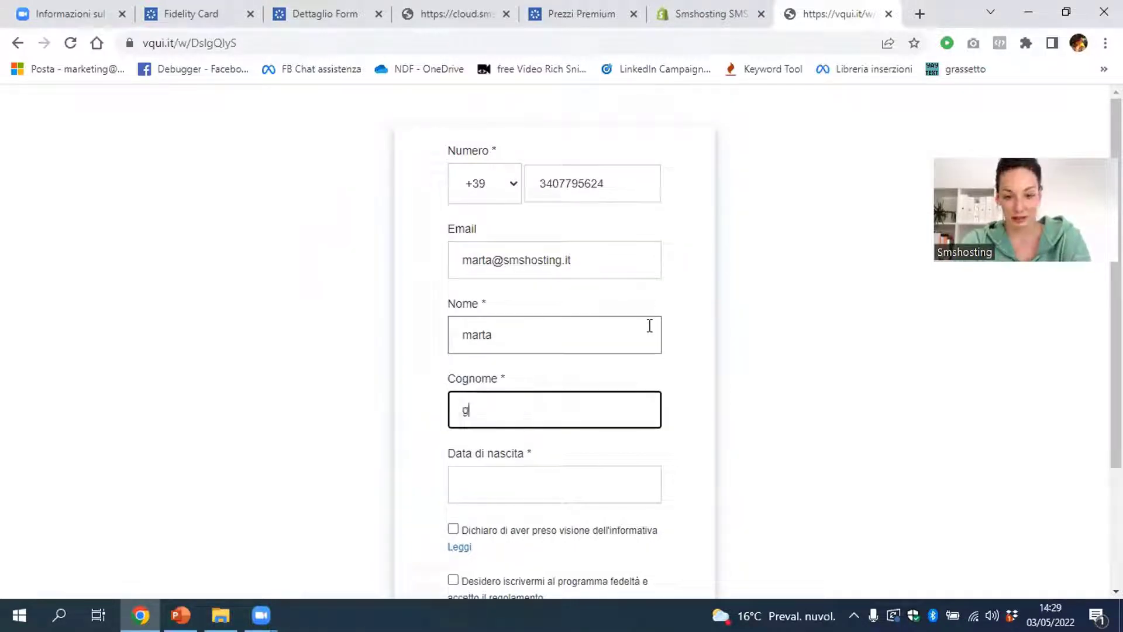
key(Tab)
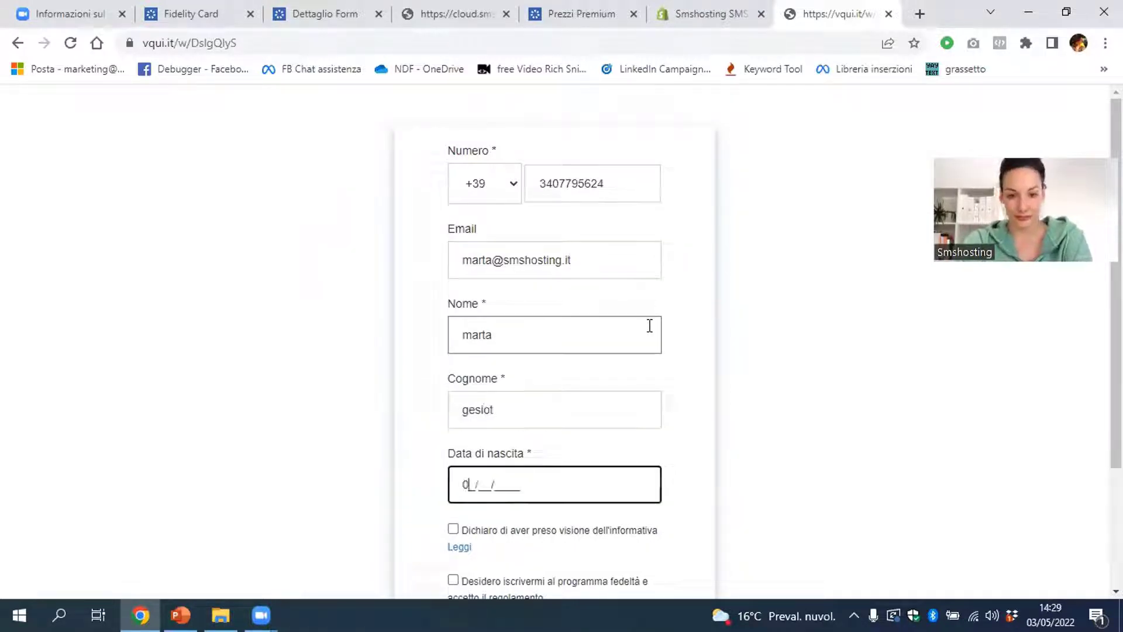
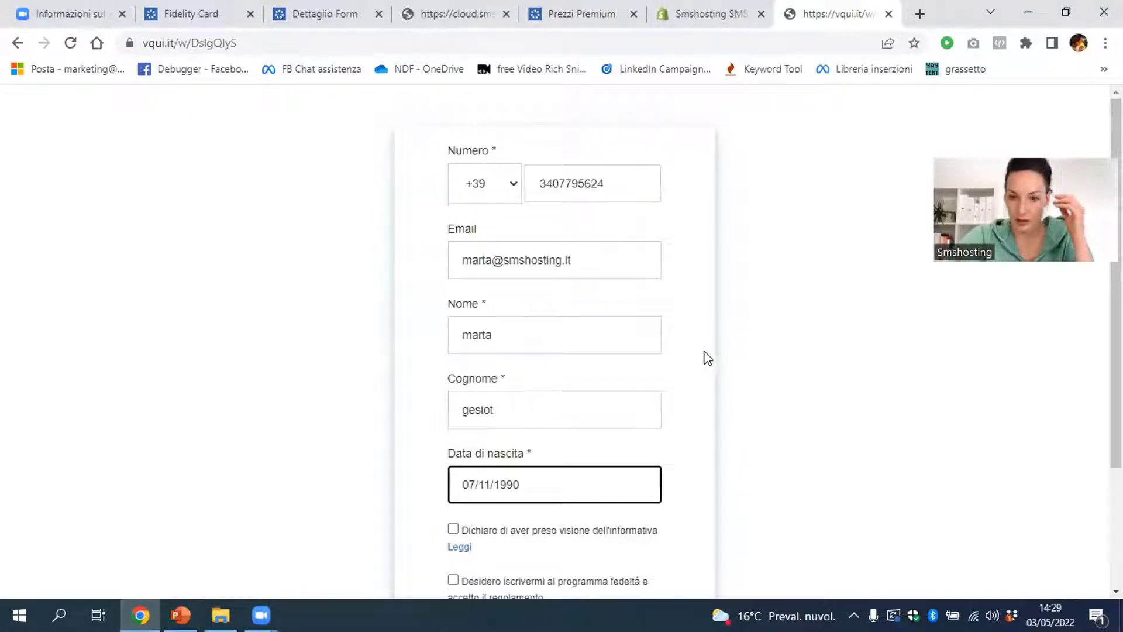
click(708, 351)
scroll(707, 351, down, 1)
scroll(707, 350, down, 3)
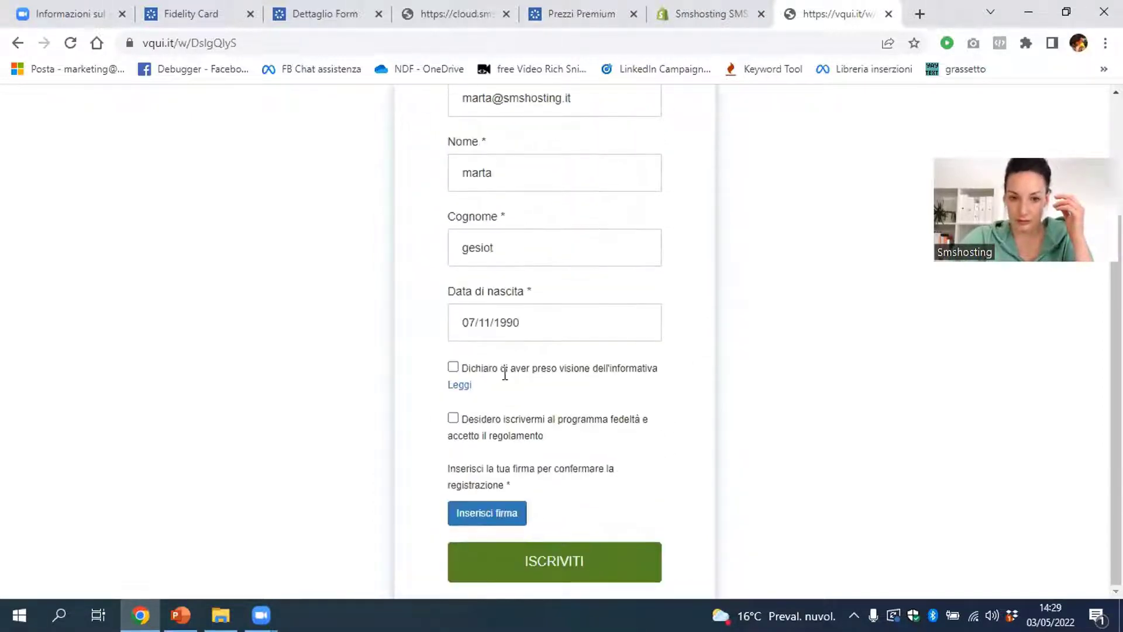
Tick the privacy and loyalty-rules consents, then draw and confirm a signature
click(453, 367)
click(453, 418)
click(470, 514)
drag(475, 255, 654, 192)
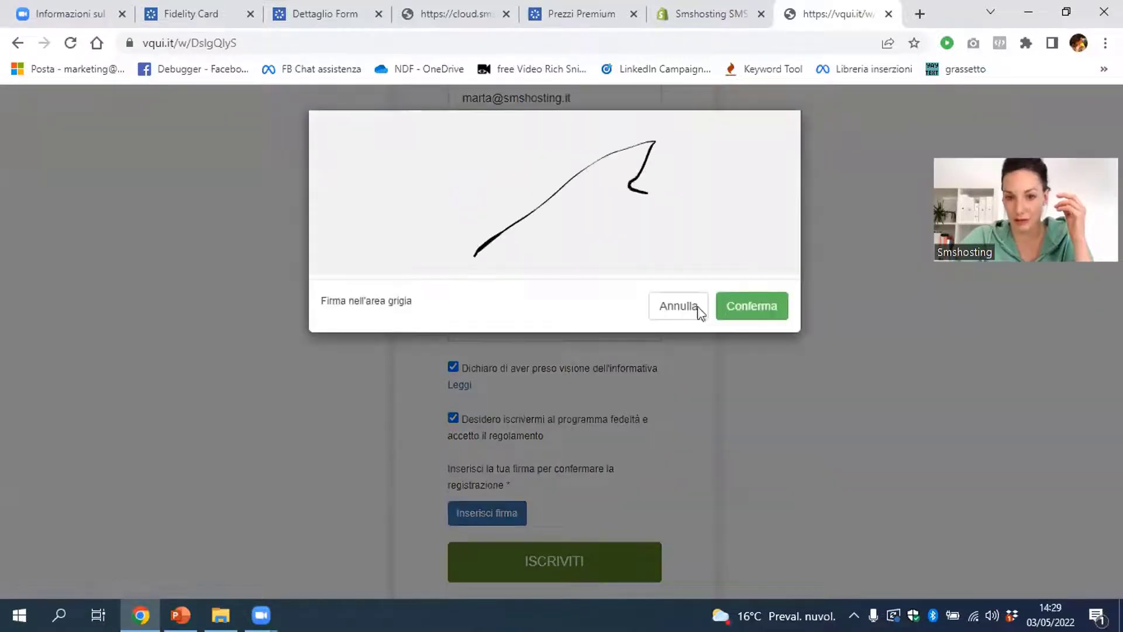
click(731, 310)
scroll(707, 398, down, 1)
Redraw and confirm the signature, zoom the page to 80%, and submit with ISCRIVITI
click(483, 516)
drag(471, 229, 619, 213)
click(783, 315)
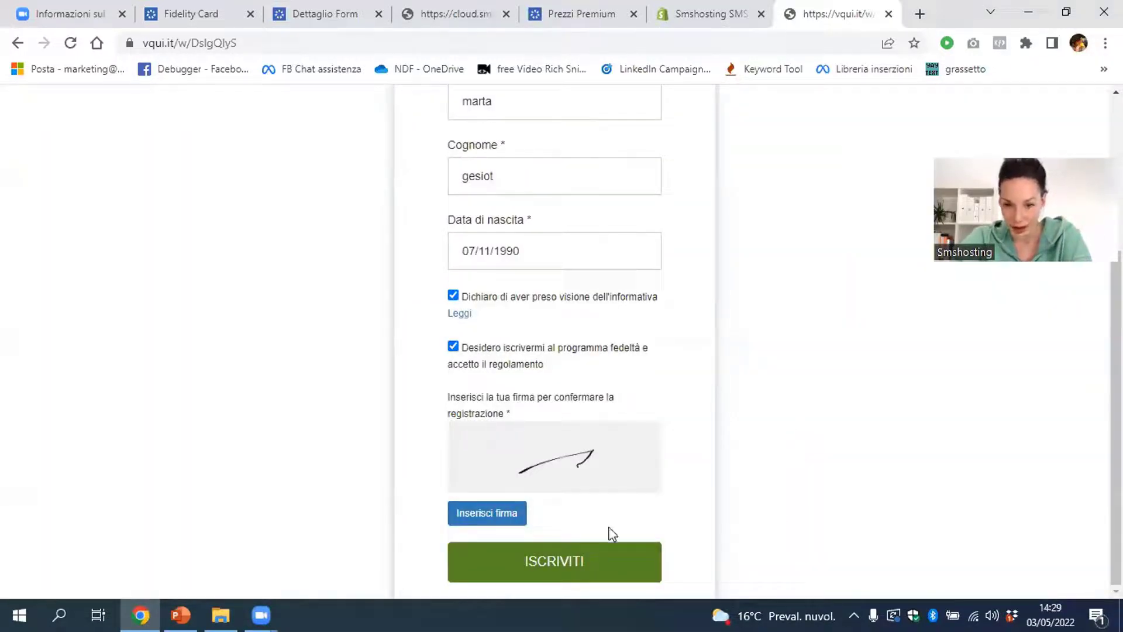
key(ctrl+minus)
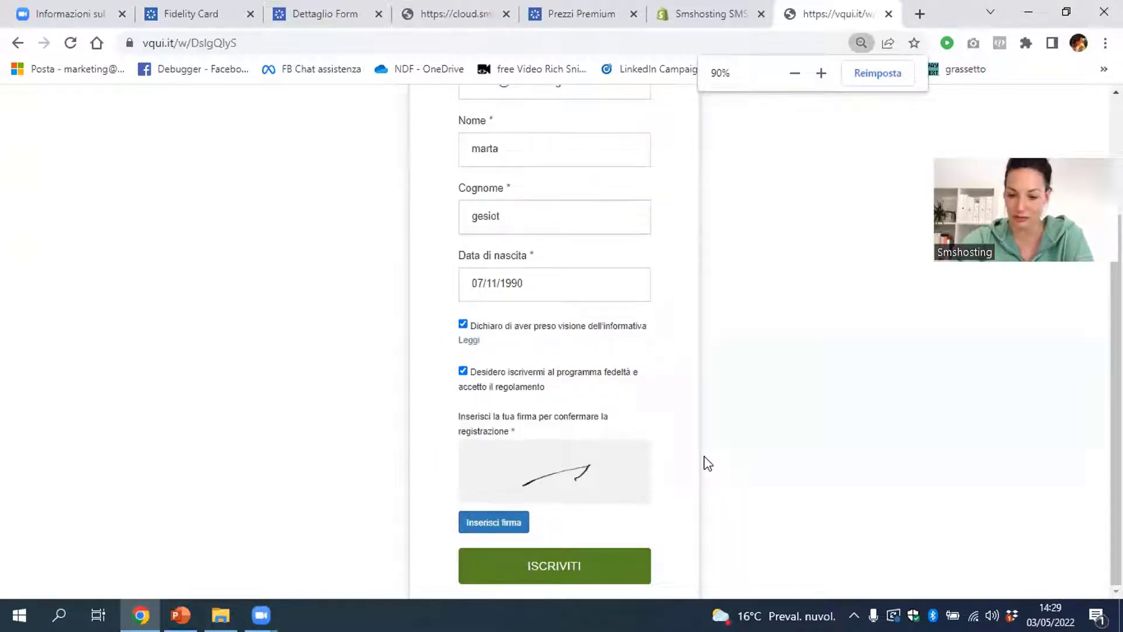
key(ctrl+minus)
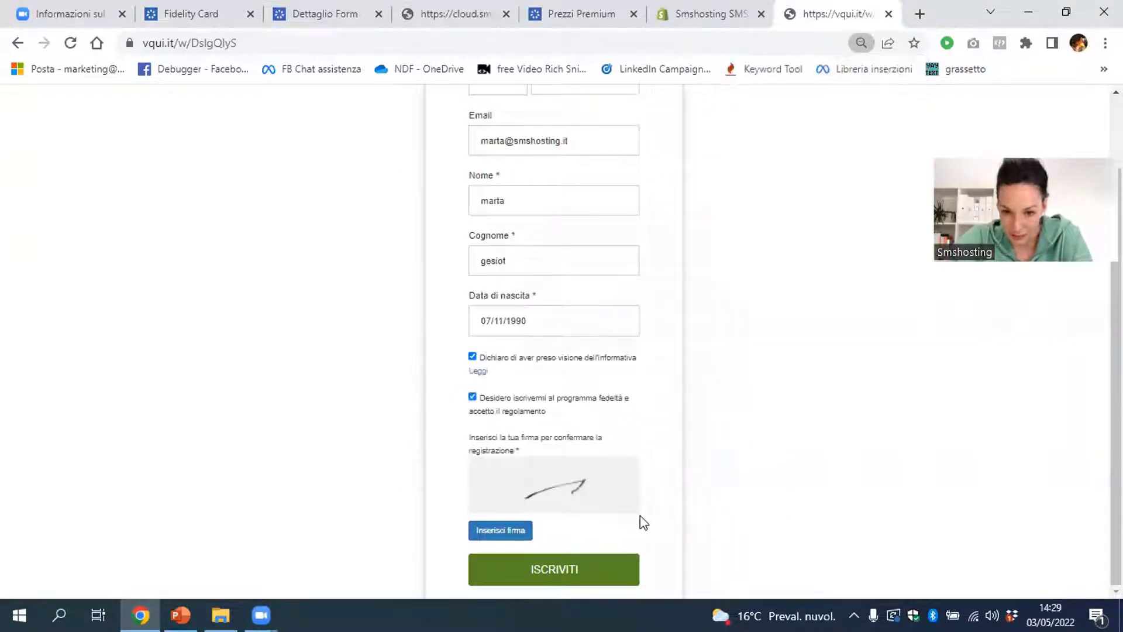
double_click(205, 497)
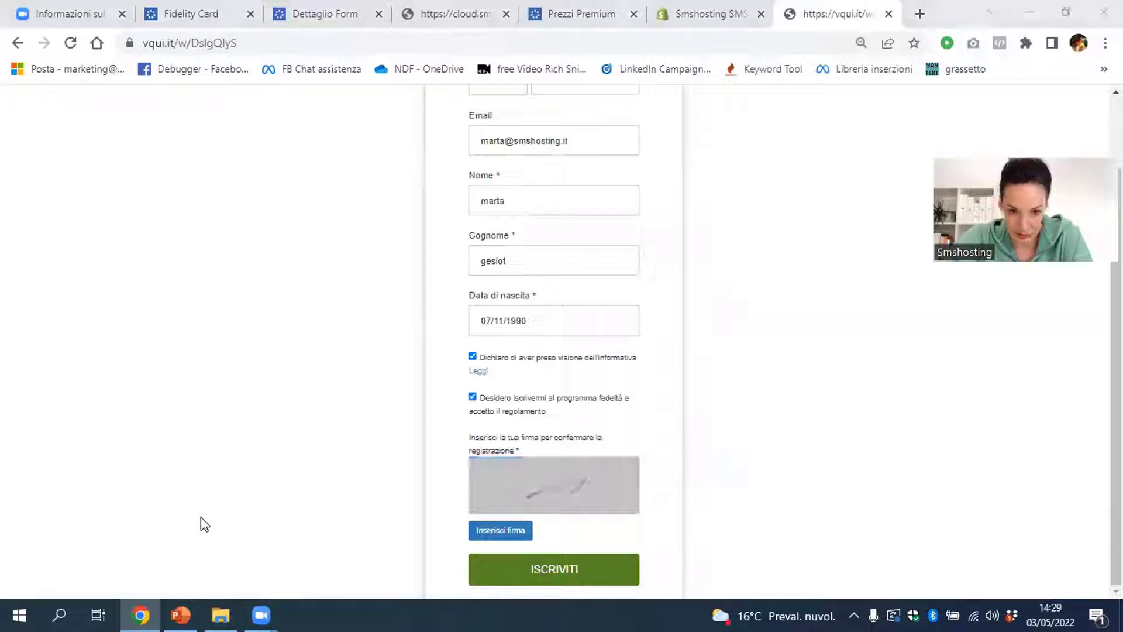
click(509, 570)
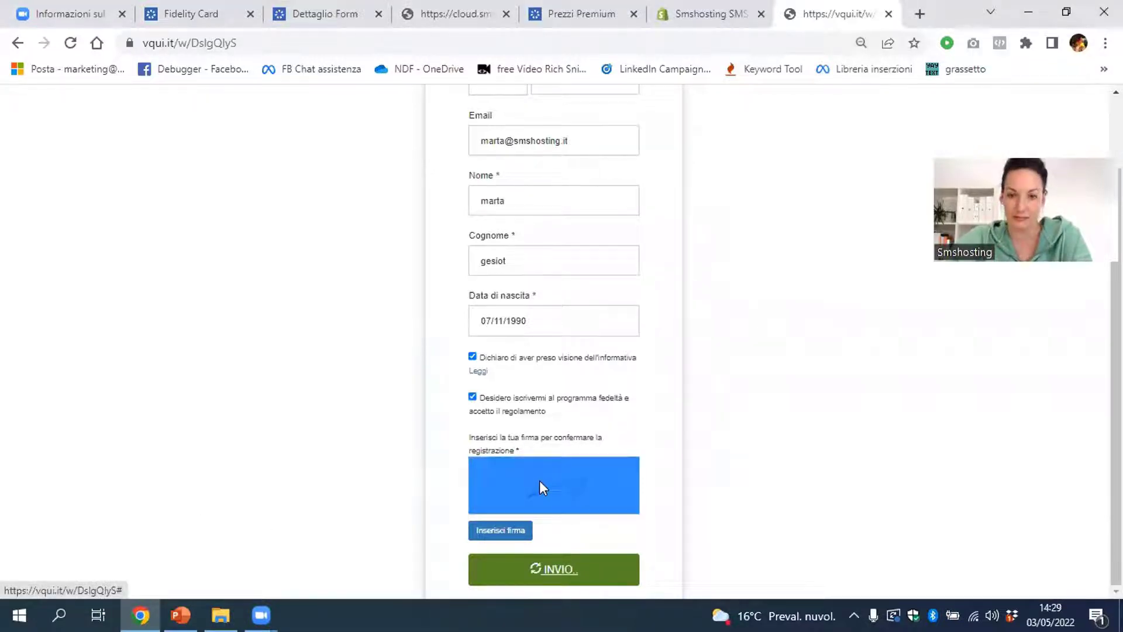
Restore page zoom to 100% and dismiss the 'Registrazione completata!' dialog with Chiudi
key(ctrl+plus)
key(ctrl+plus)
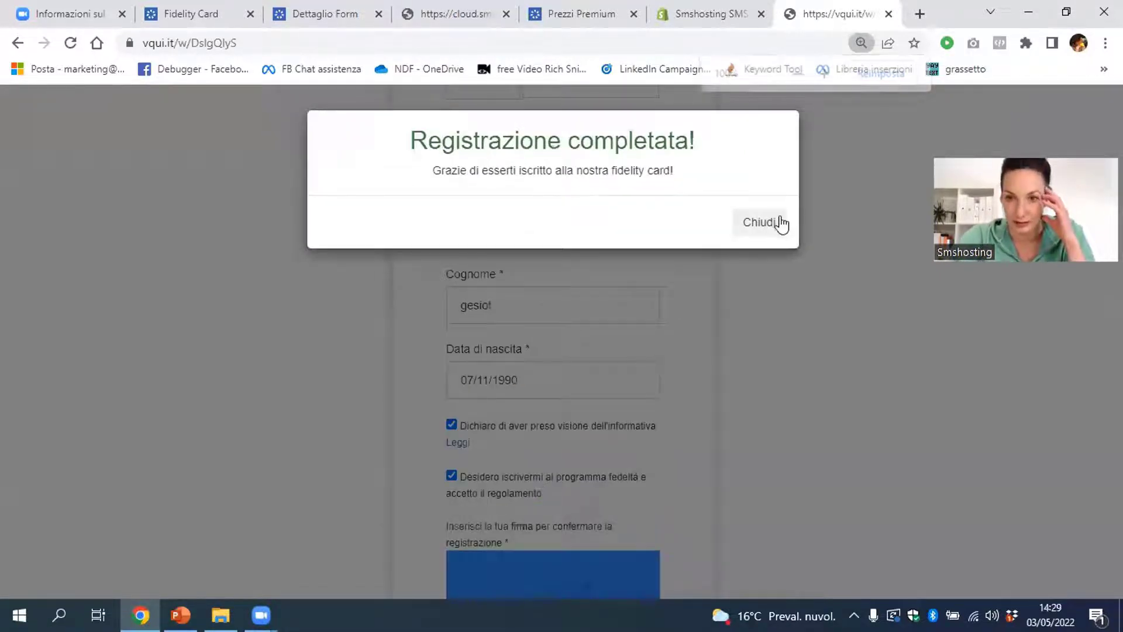
click(777, 223)
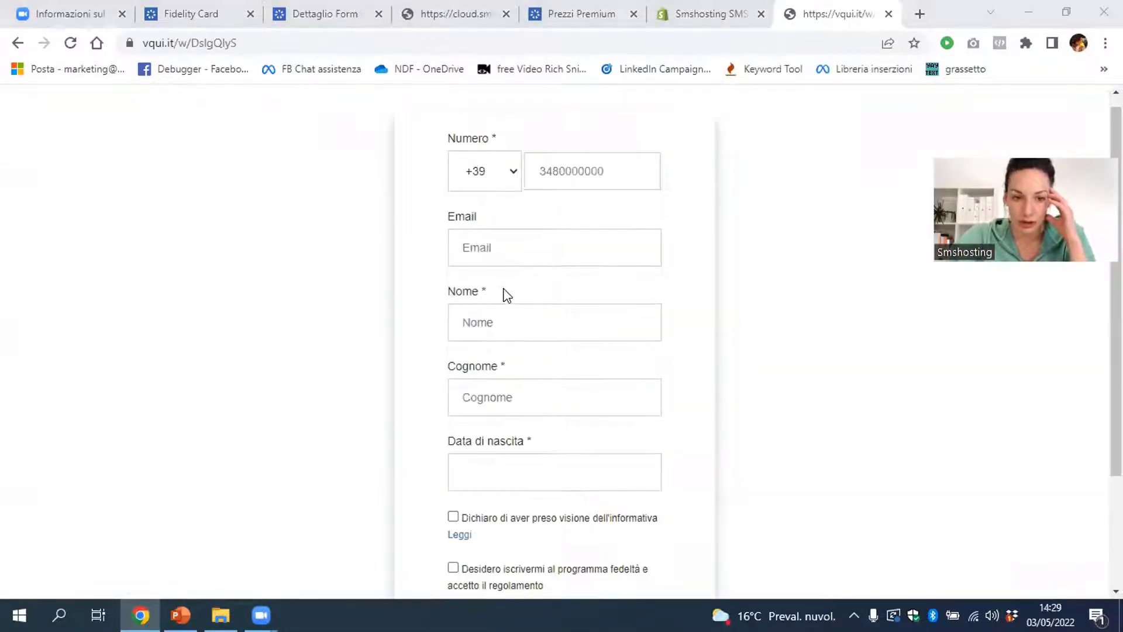
Review the Estetista Fidelity Card overview from Dettaglio Form, then switch to the Prezzi Premium tab
click(331, 16)
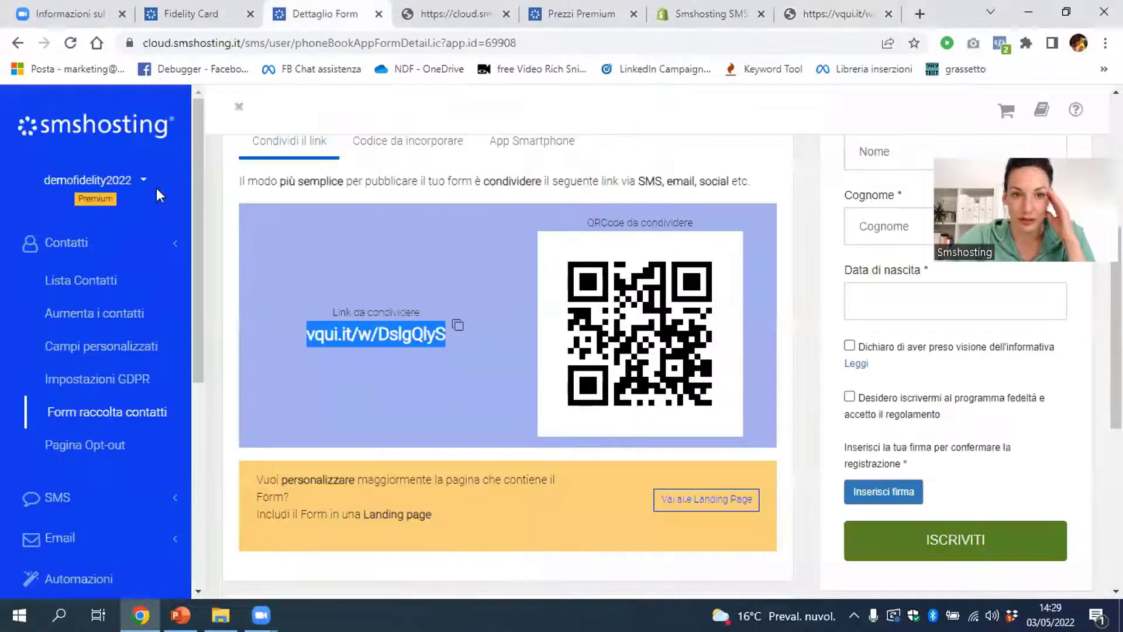
scroll(51, 447, down, 5)
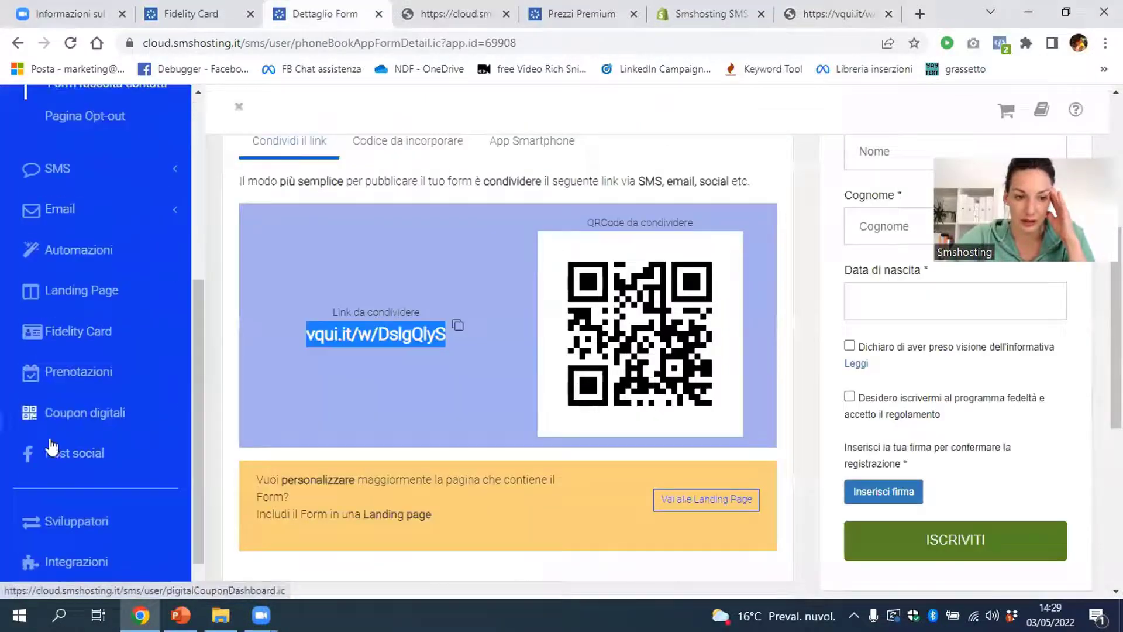
click(63, 333)
scroll(739, 387, down, 3)
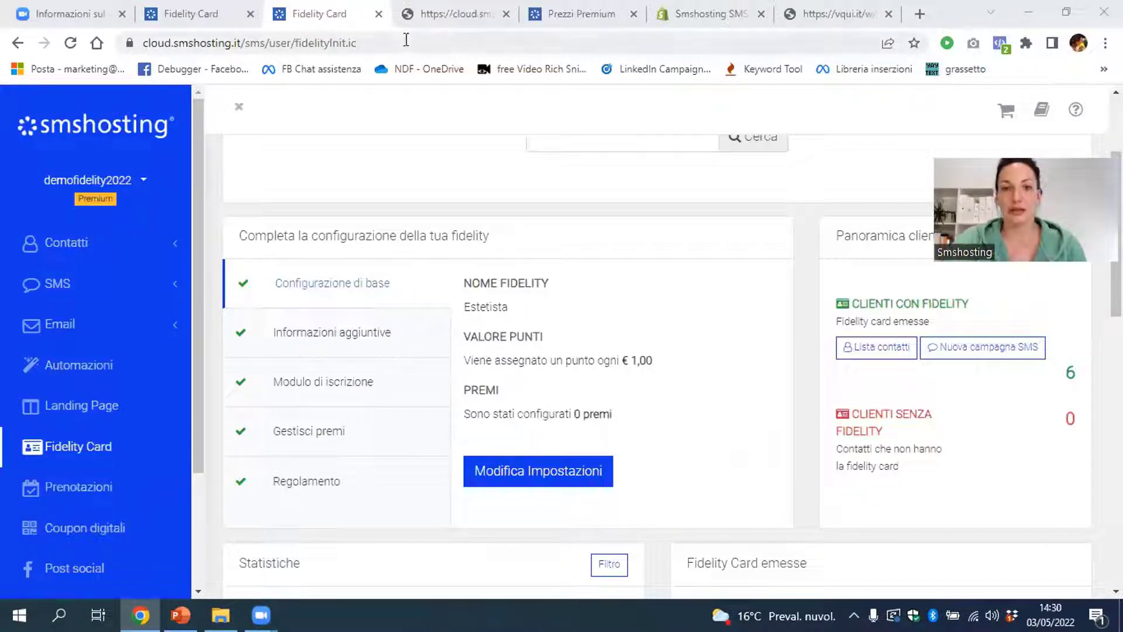
click(579, 16)
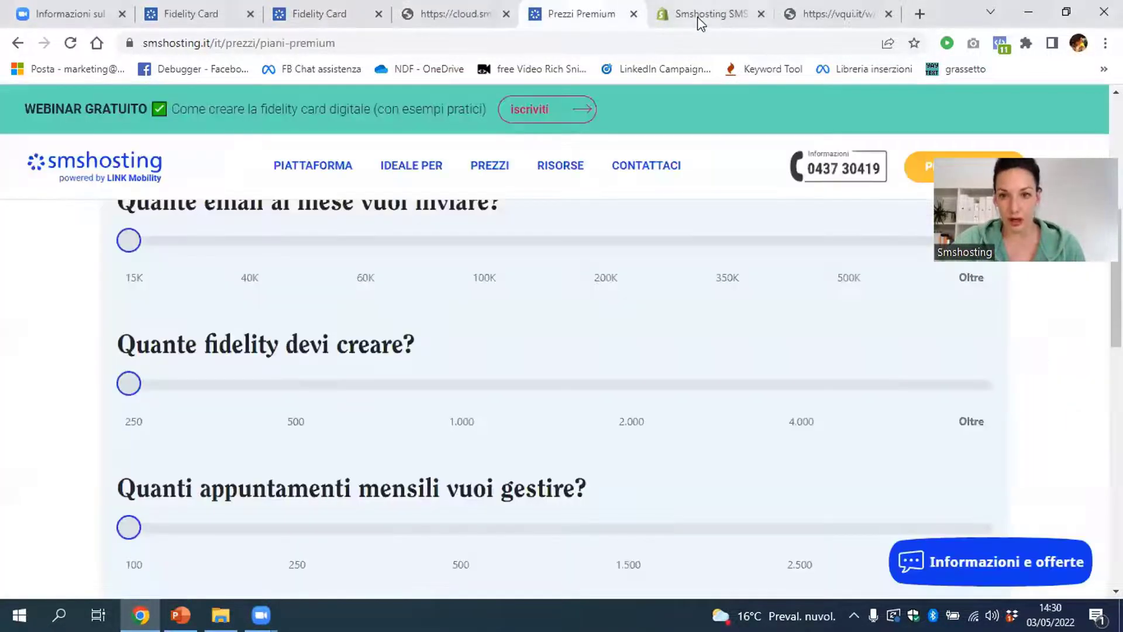
Close the extra form copy, pricing, Shopify and blank browser tabs
click(699, 15)
click(827, 15)
click(12, 45)
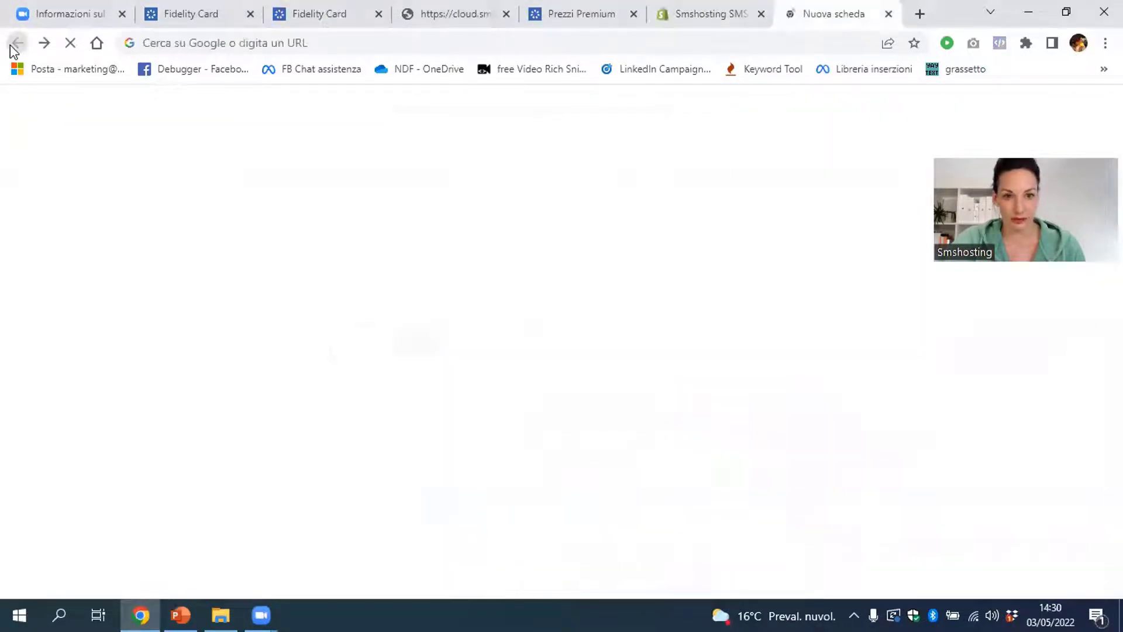
click(409, 19)
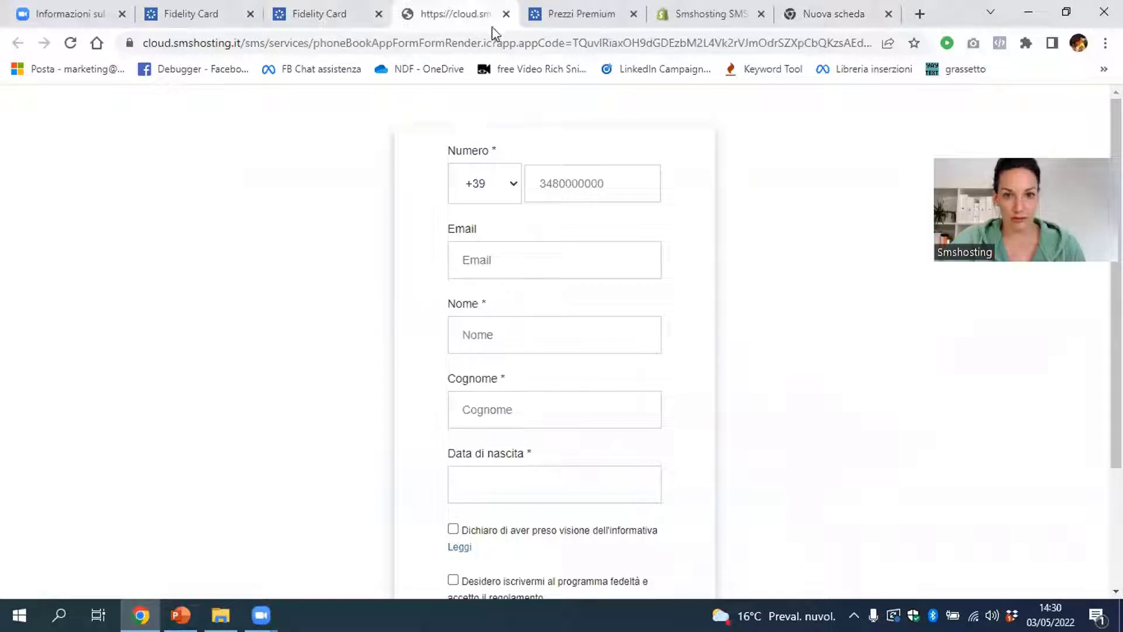
click(506, 14)
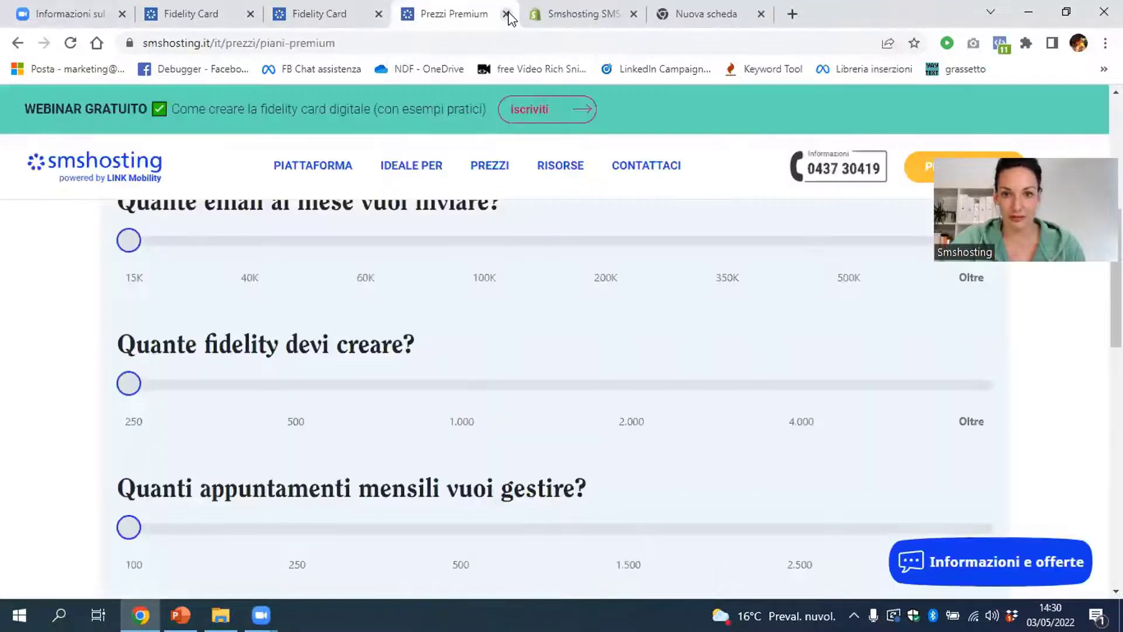
click(506, 14)
click(507, 14)
click(507, 14)
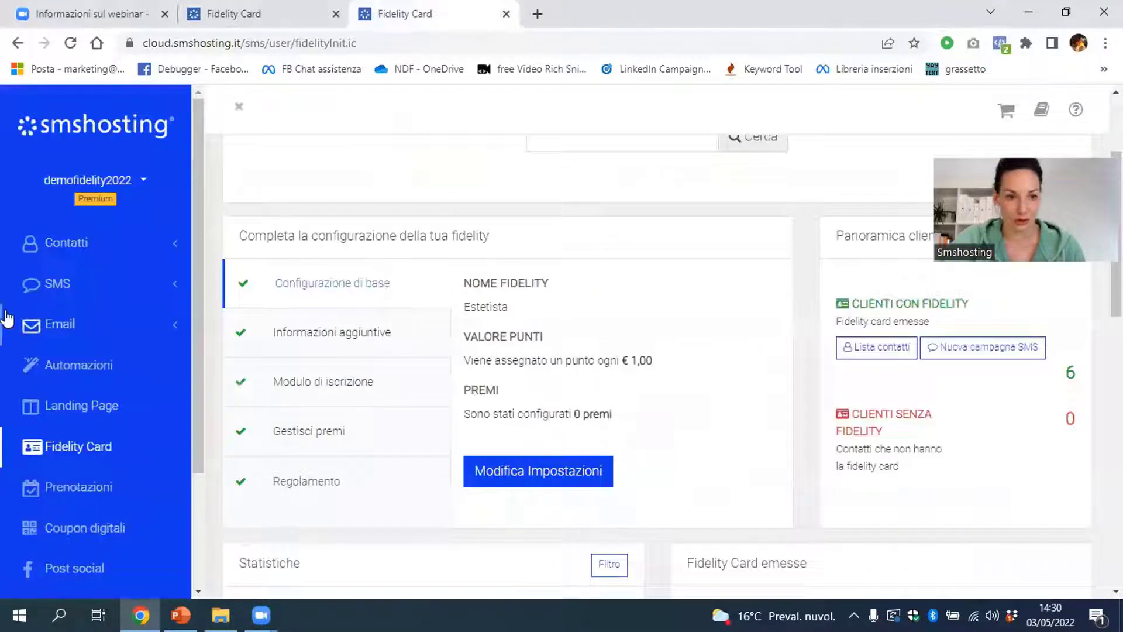
Open Contatti > Form raccolta contatti > Fidelity card and show its Codice da incorporare
click(62, 244)
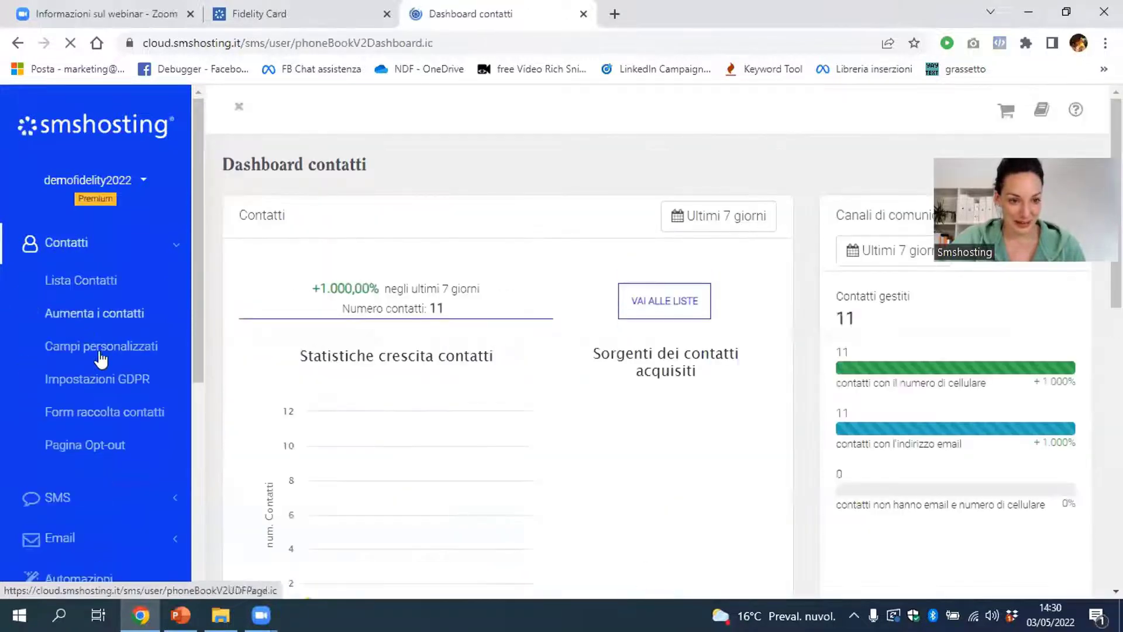
click(95, 420)
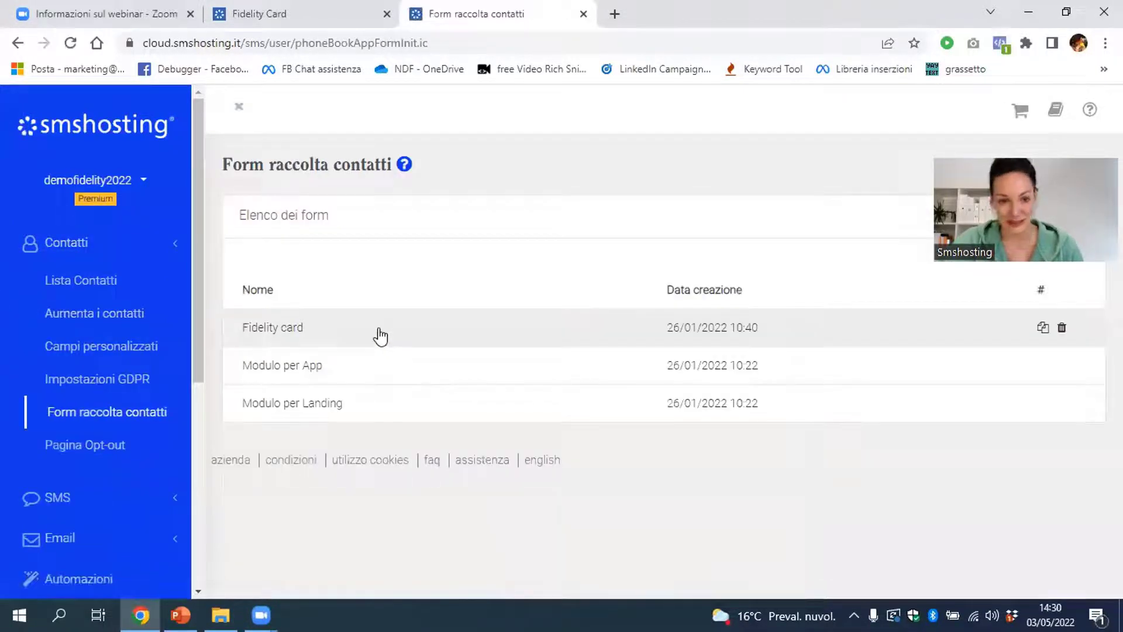
click(380, 337)
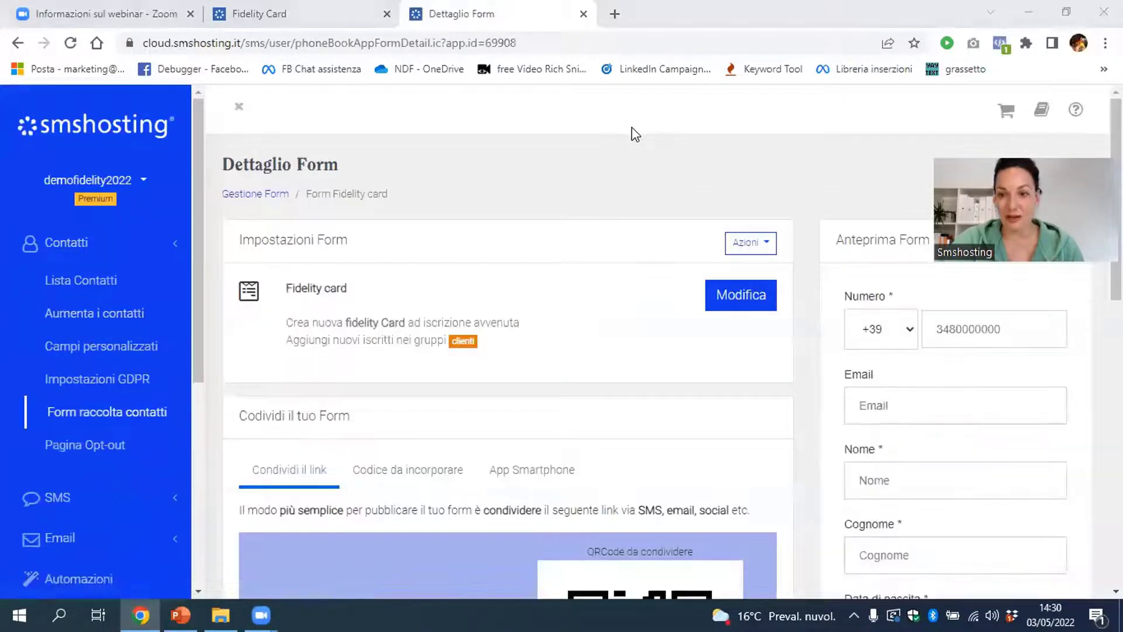
scroll(442, 466, down, 5)
scroll(491, 493, up, 2)
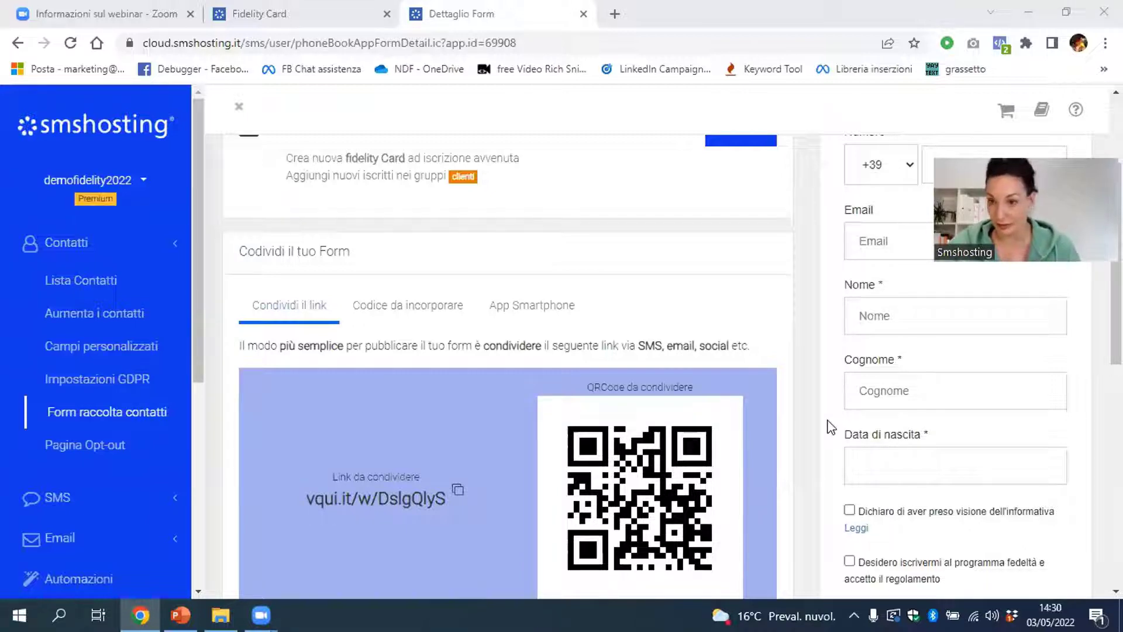
click(434, 319)
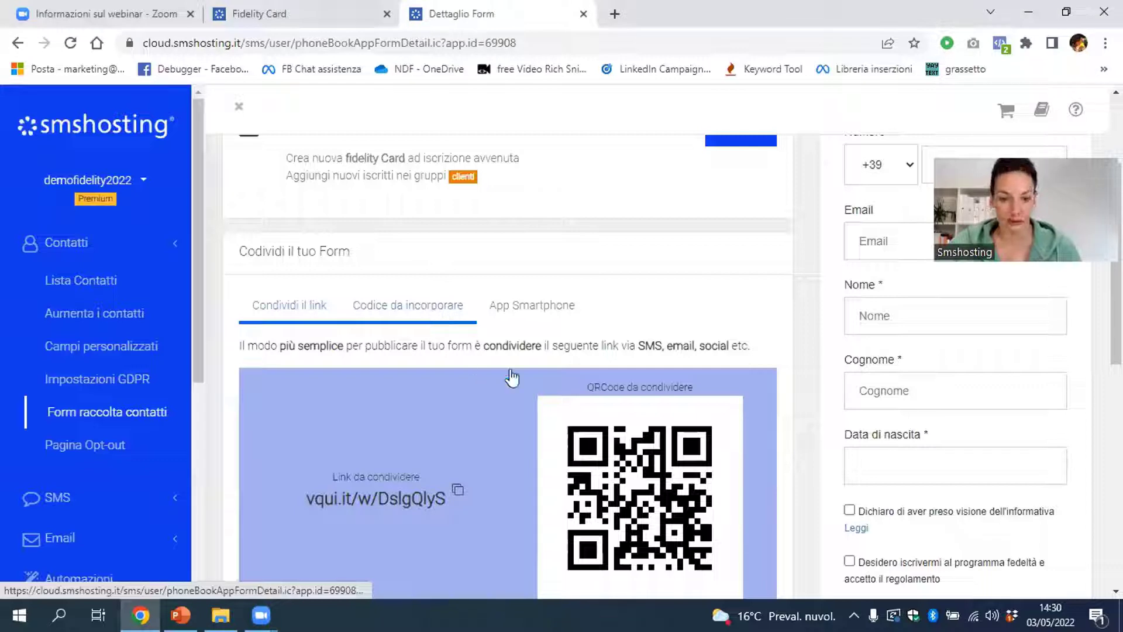
scroll(425, 509, down, 1)
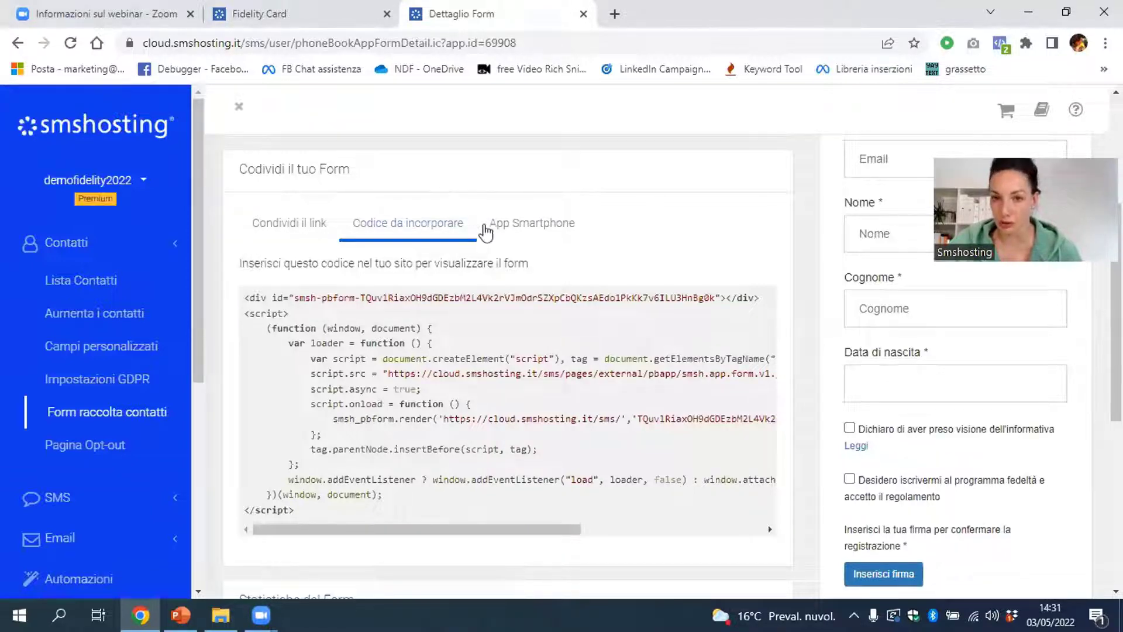
Switch back to Condividi il link, showing vqui.it/w/DslgQlyS and its QR code
click(289, 225)
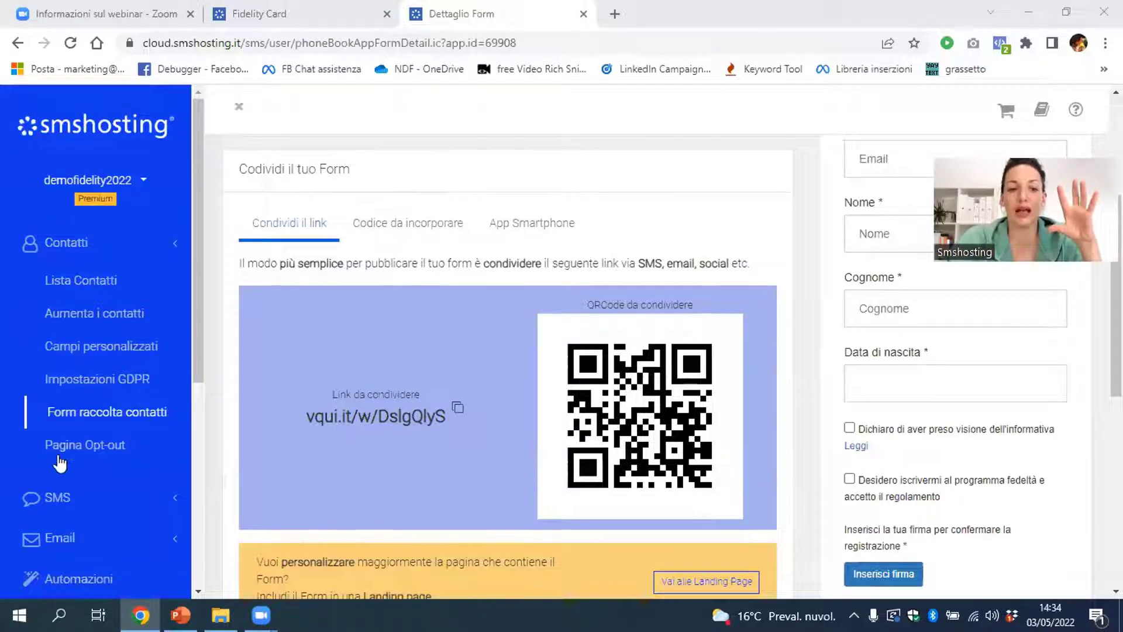
scroll(71, 451, down, 3)
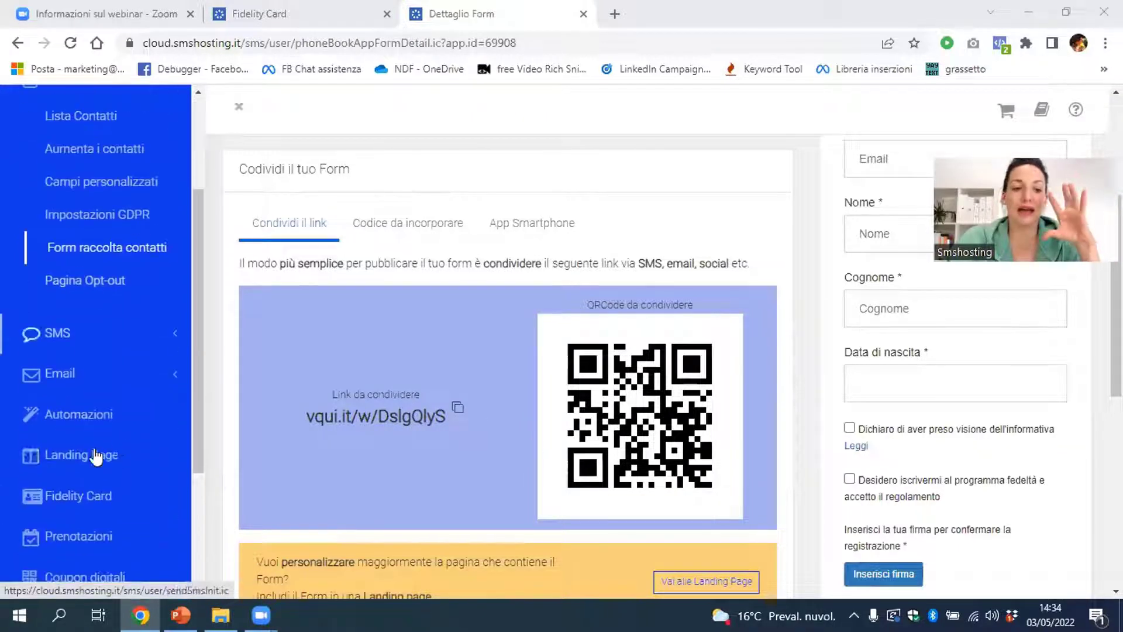
Open the Fidelity Card dashboard from the sidebar, now counting 15 cardholders
click(95, 503)
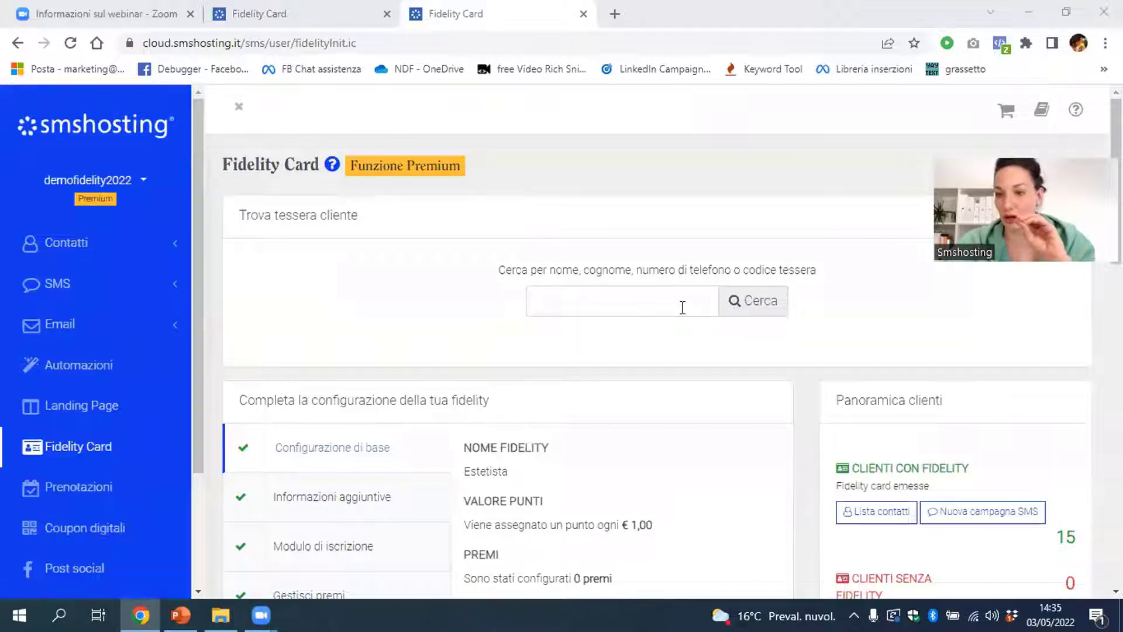
Find the test customer's fidelity card and credit a €100 purchase, bringing it to 110 points
click(682, 307)
text(ma)
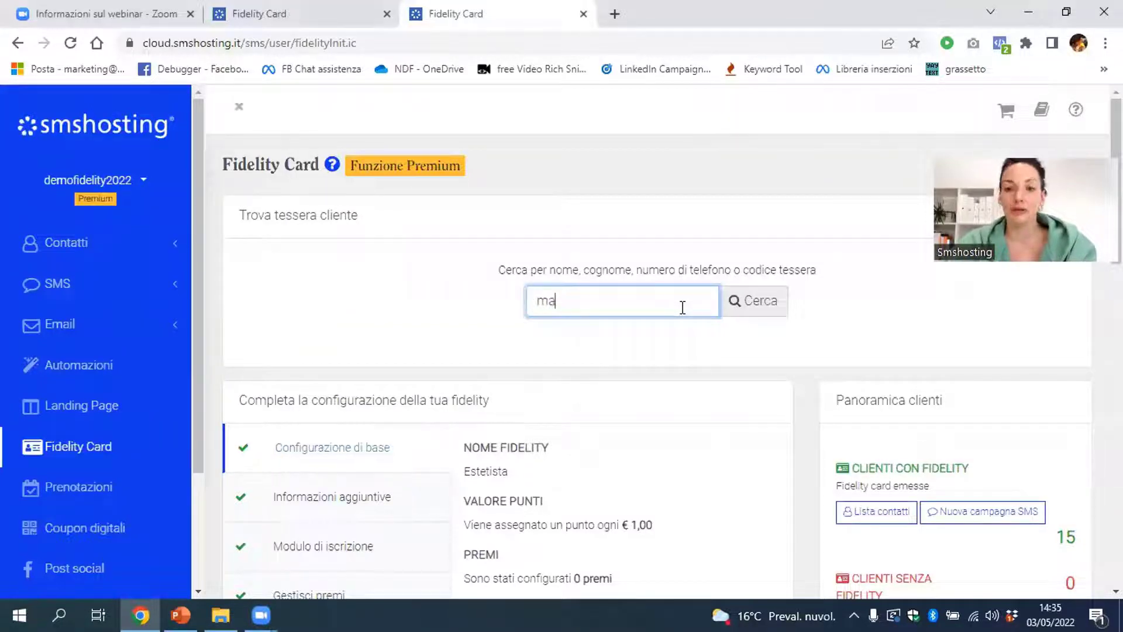
text(rta)
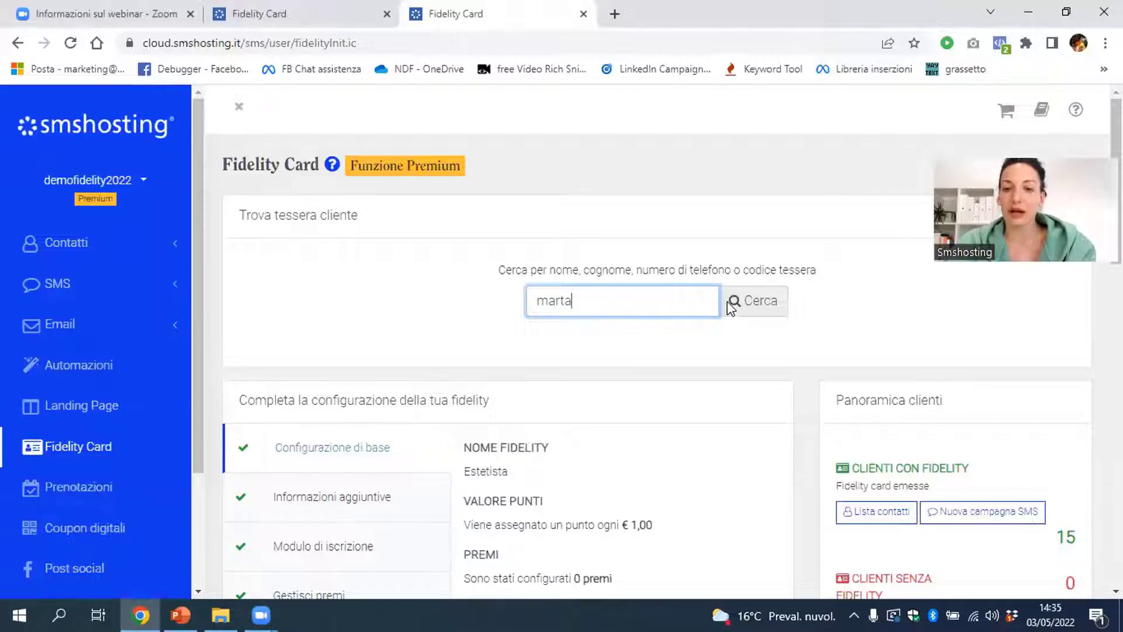
click(717, 345)
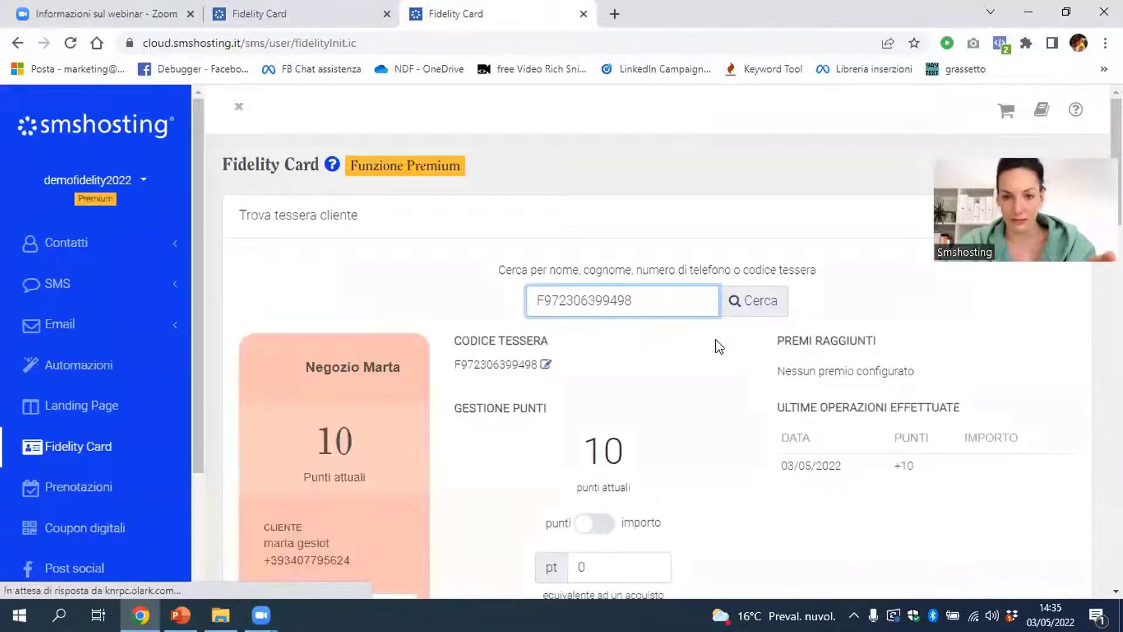
scroll(715, 343, down, 4)
click(594, 275)
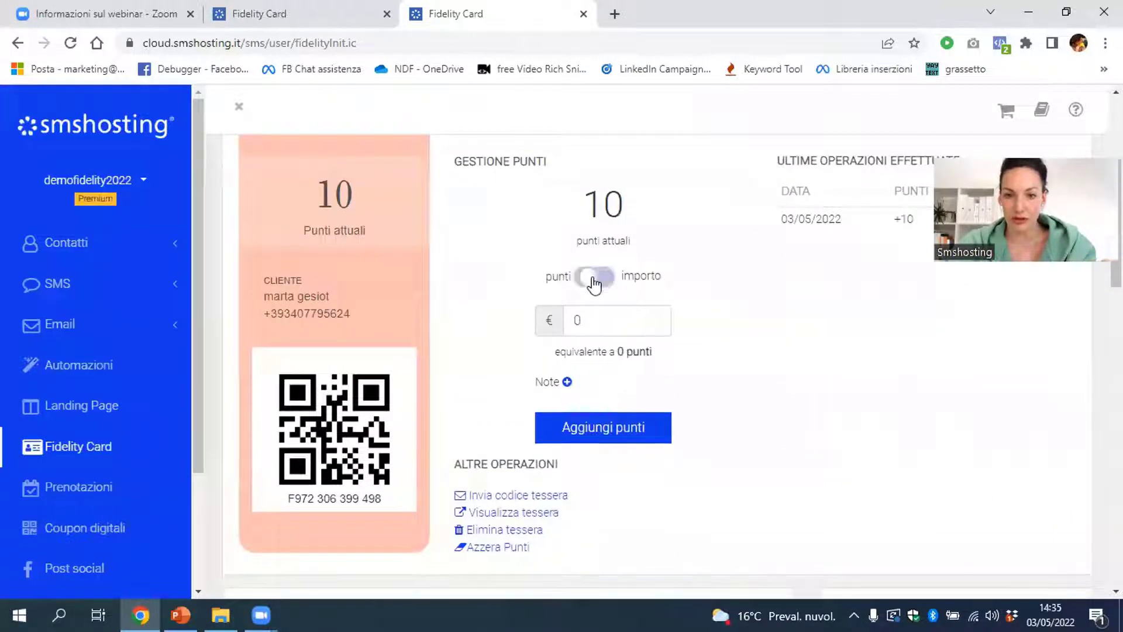
double_click(566, 322)
text(100)
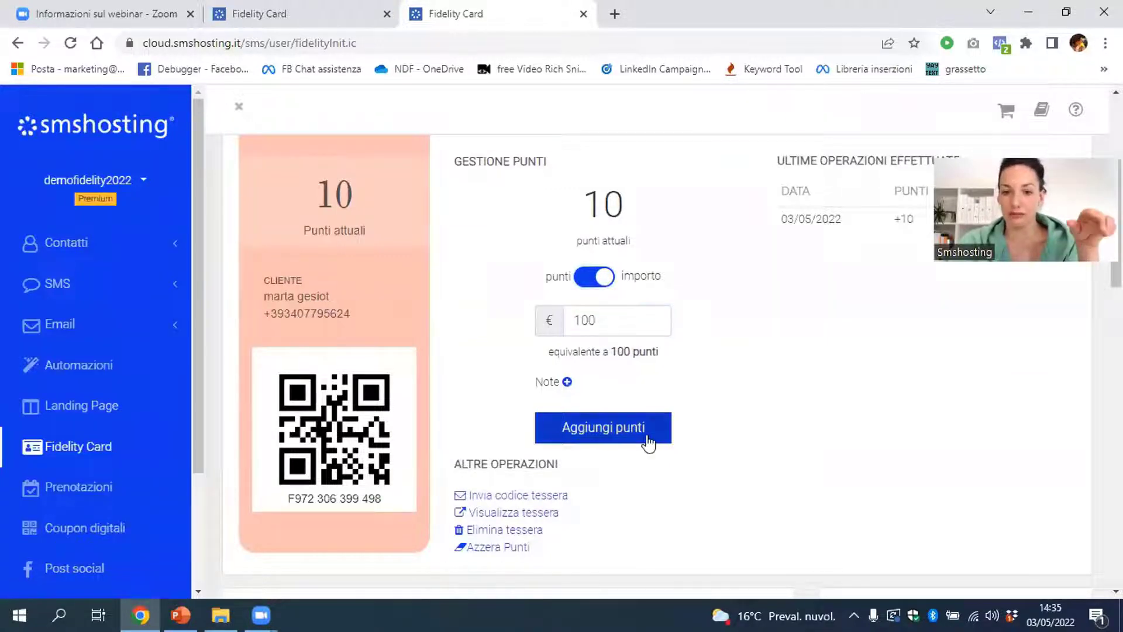
click(654, 433)
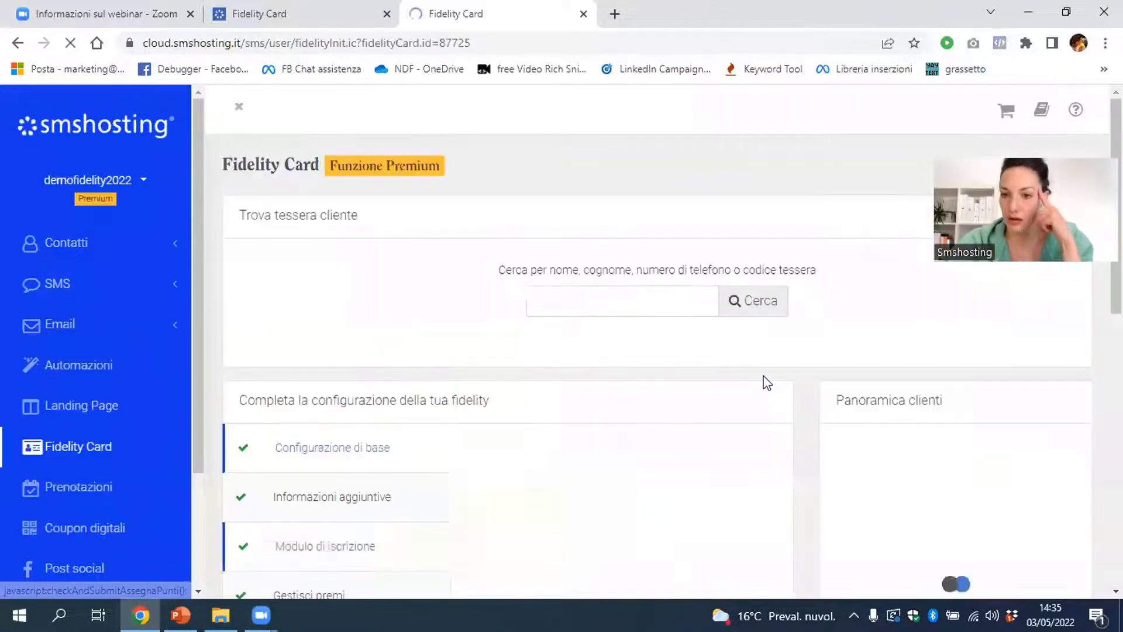
scroll(767, 381, down, 1)
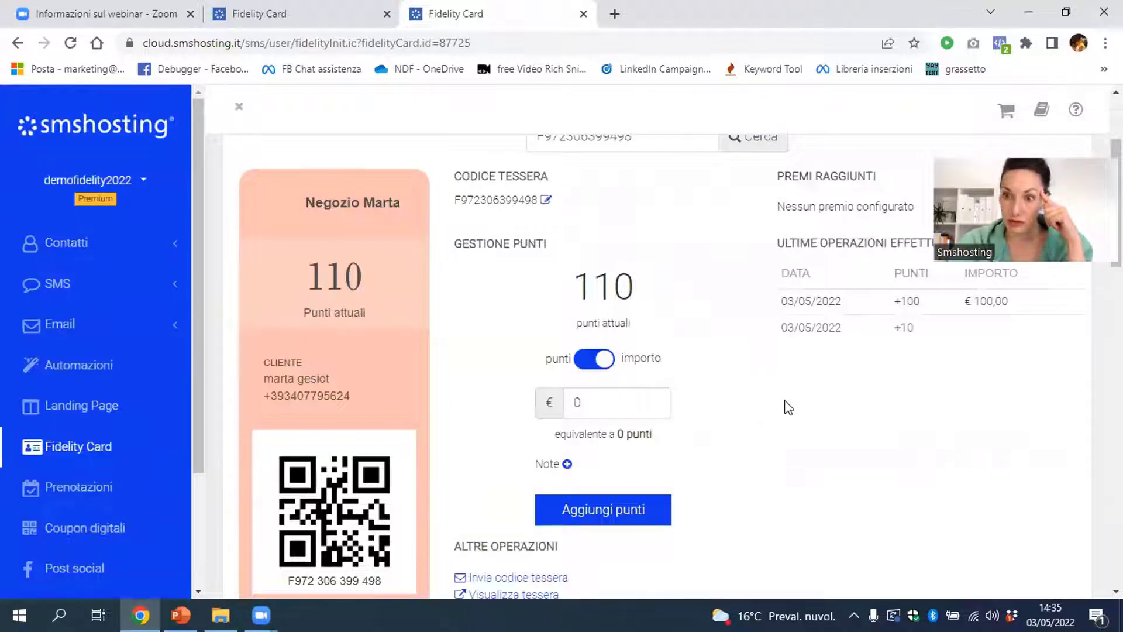
scroll(784, 406, down, 1)
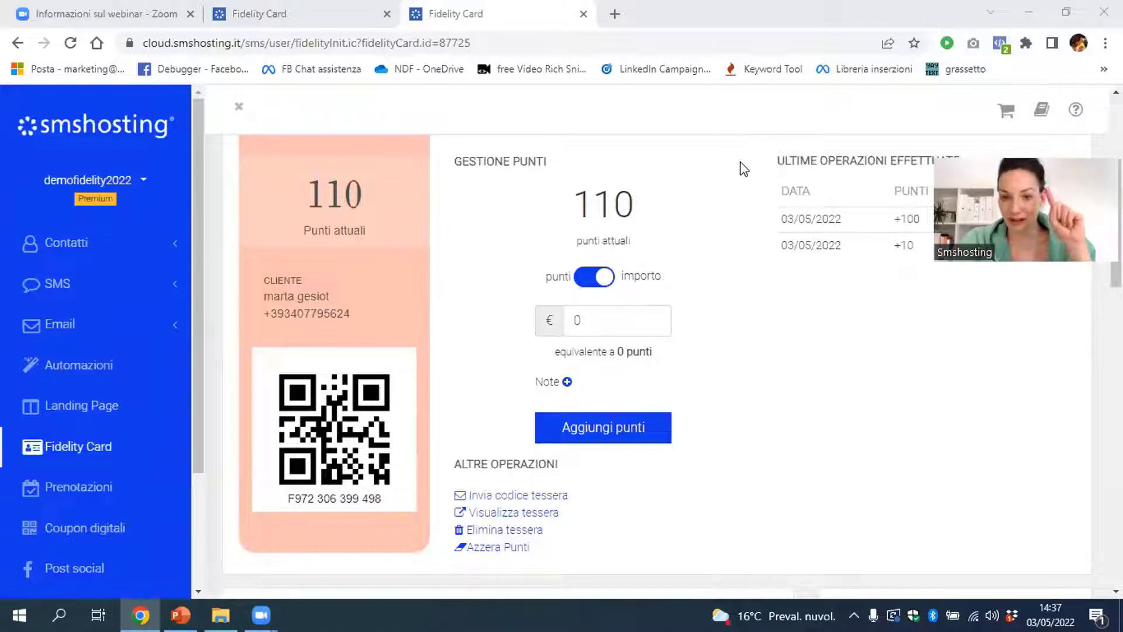
Scroll down to Completa la configurazione and open the Gestisci premi step
scroll(503, 556, down, 1)
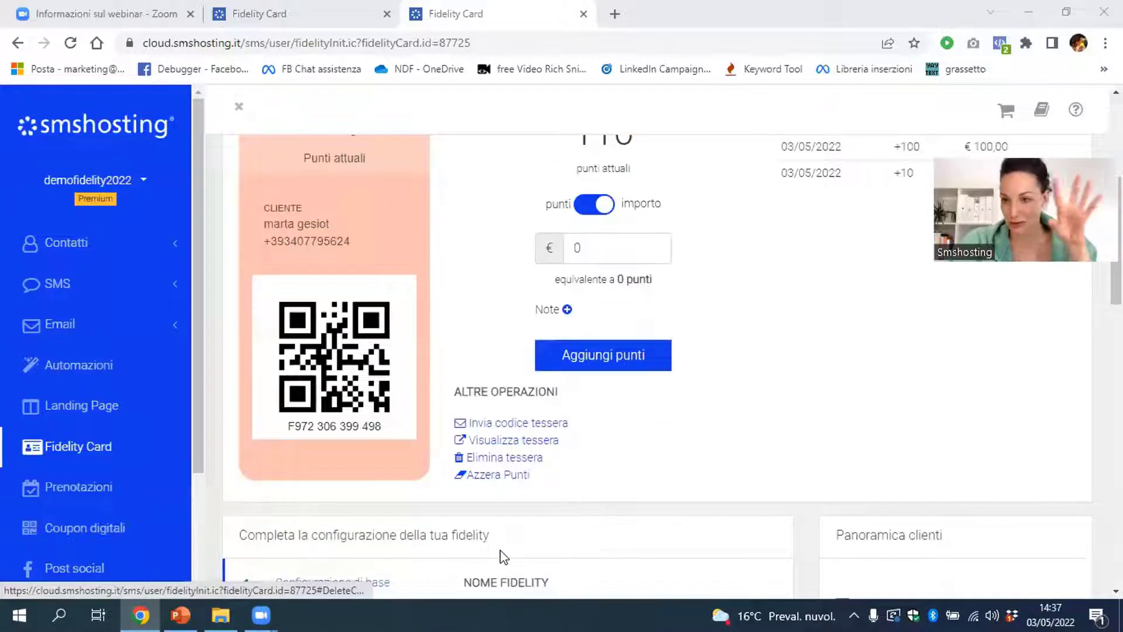
scroll(459, 524, down, 1)
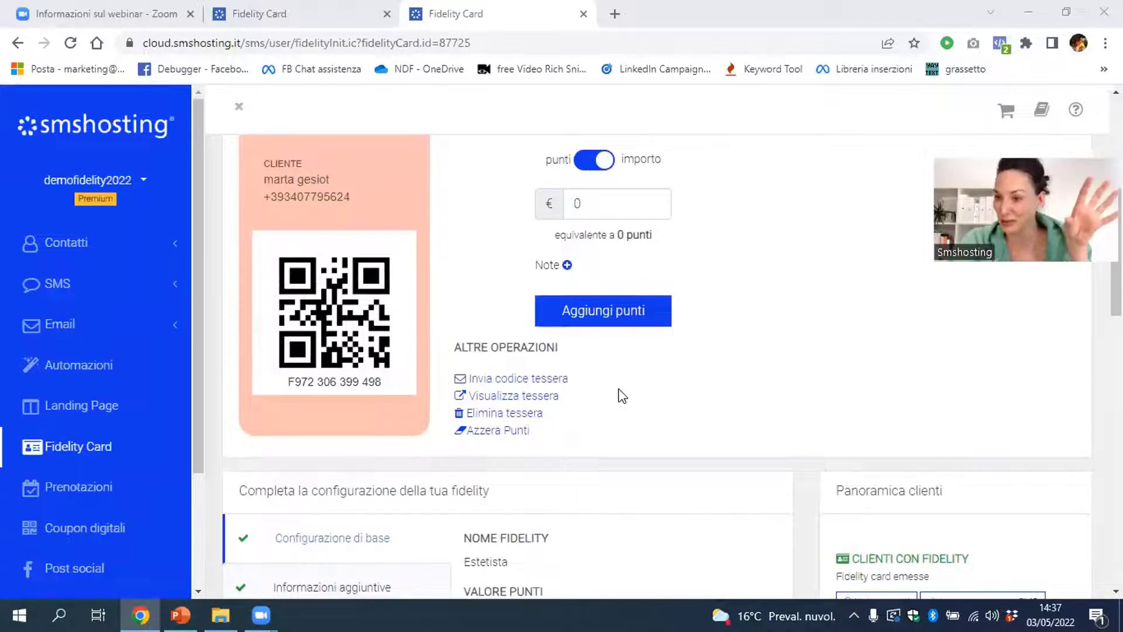
scroll(622, 396, down, 5)
scroll(619, 389, up, 1)
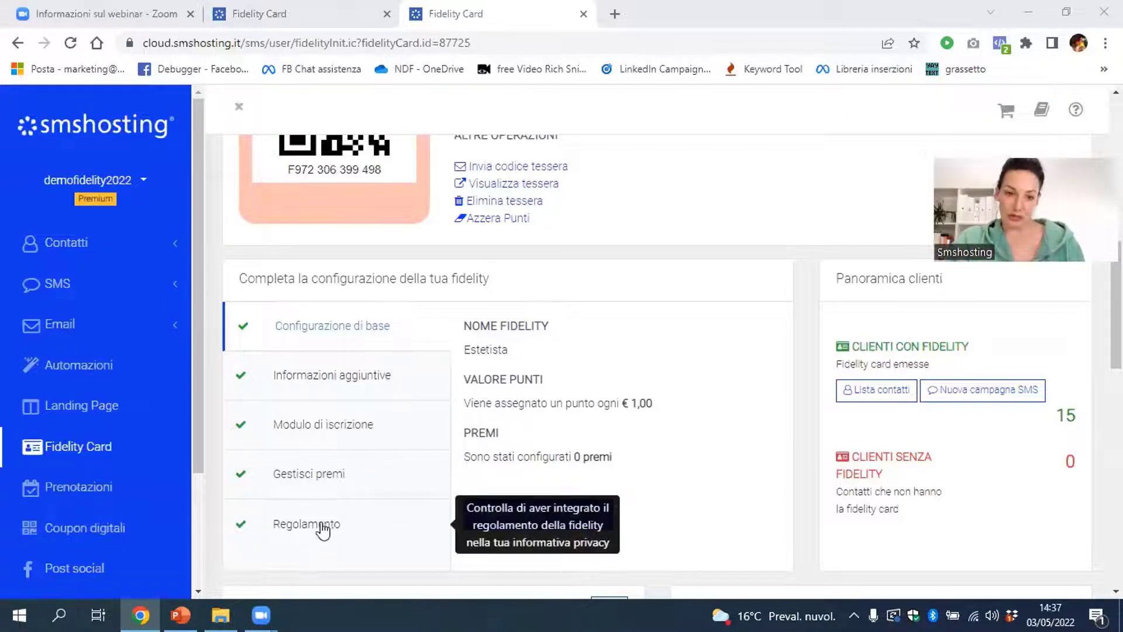
click(319, 483)
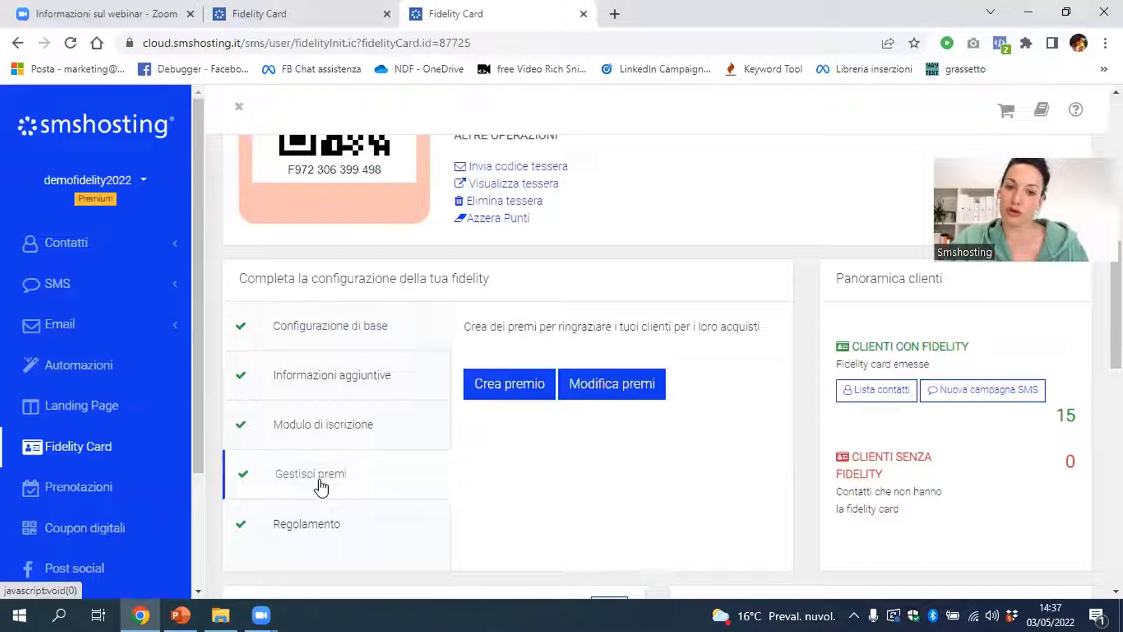
Create a new prize and set Punti necessari to 100
click(514, 392)
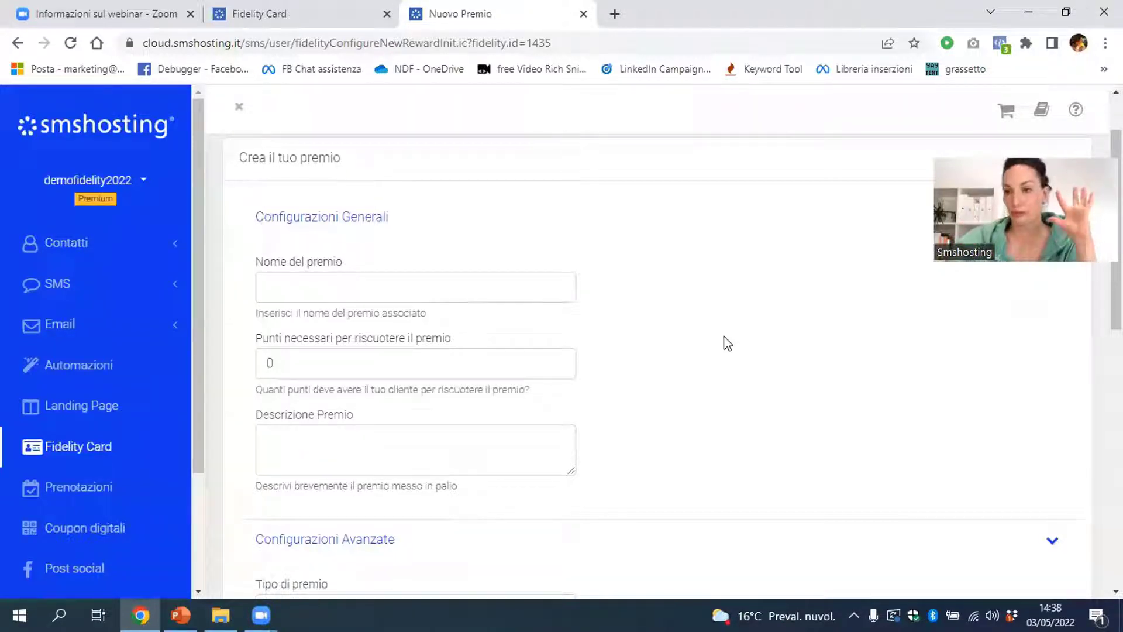
double_click(268, 355)
key(BackSpace)
text(100)
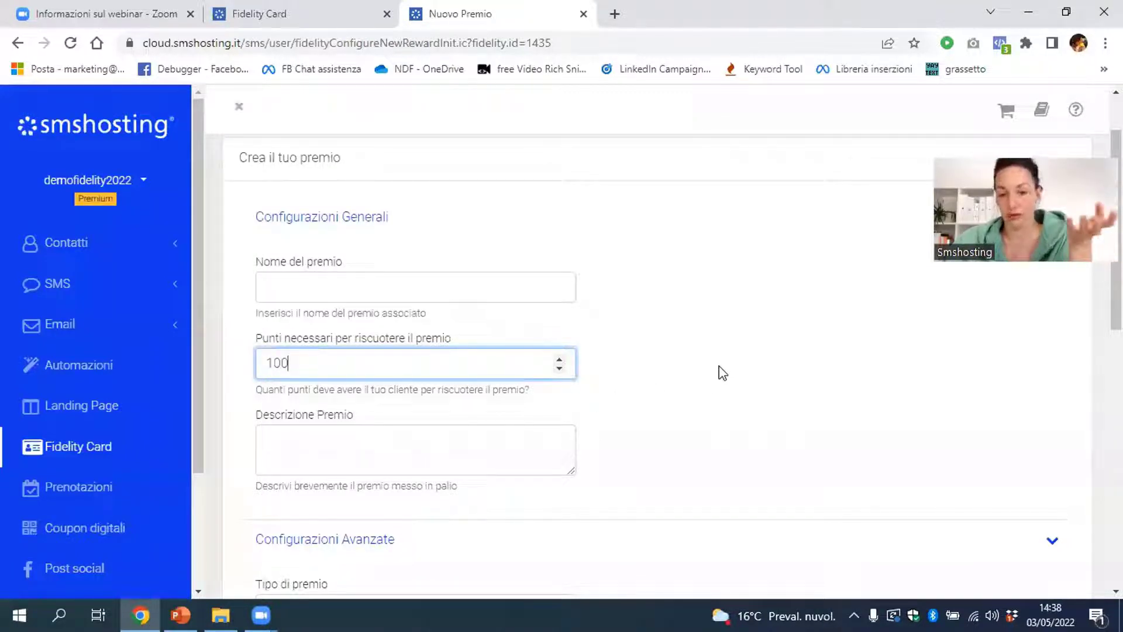
click(720, 383)
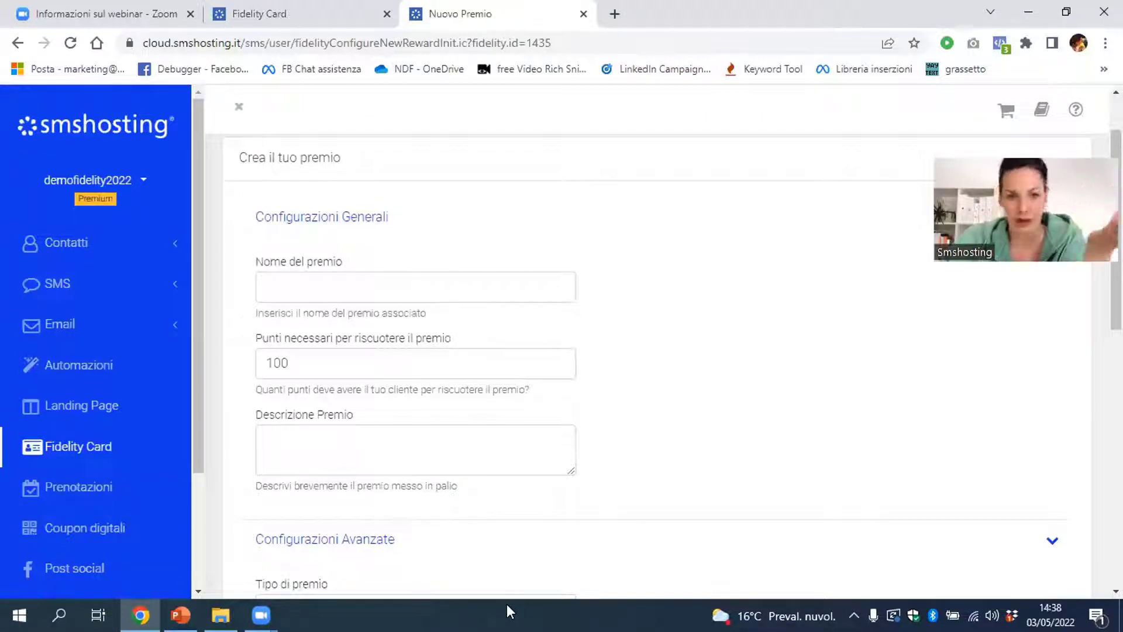
Name the prize 'Smalto omaggio'
click(397, 294)
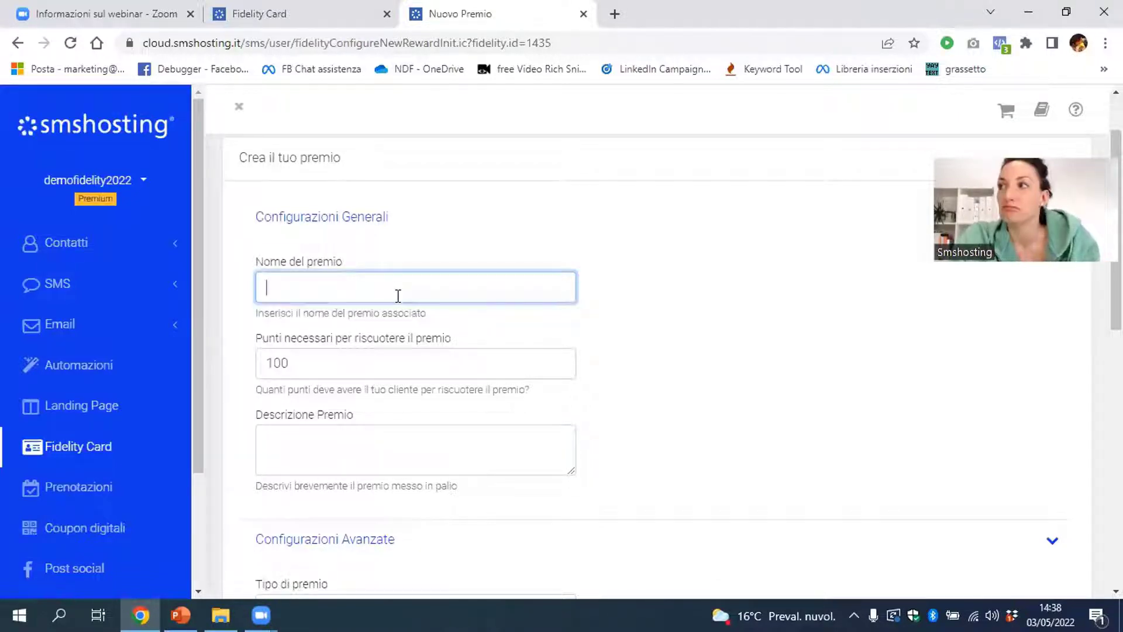
text(Smato)
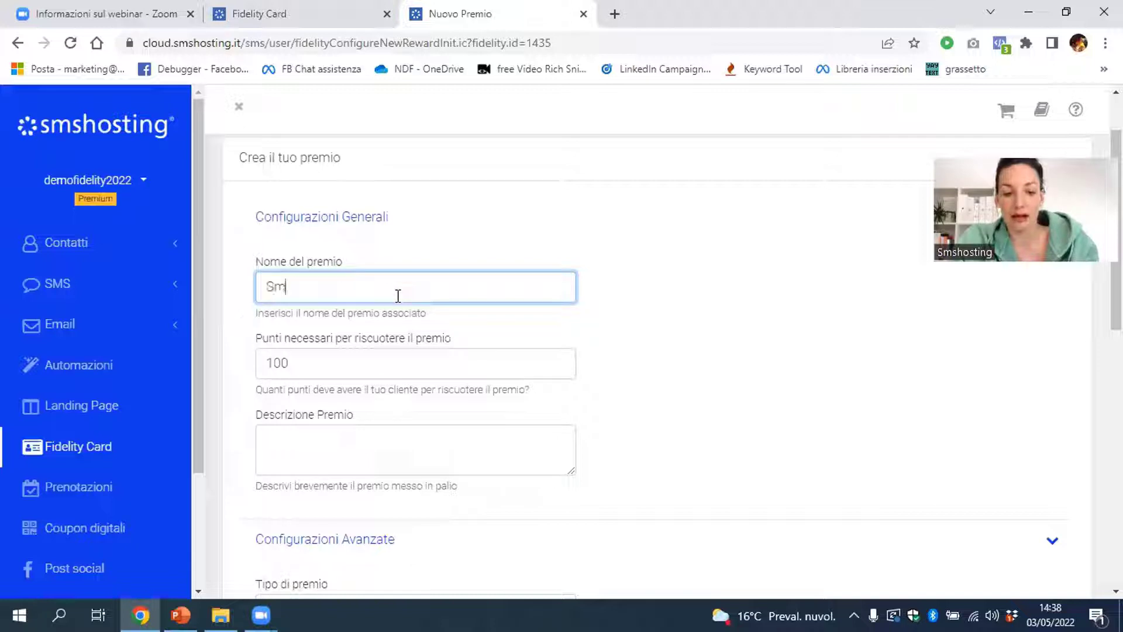
key(BackSpace)
key(BackSpace)
key(BackSpace)
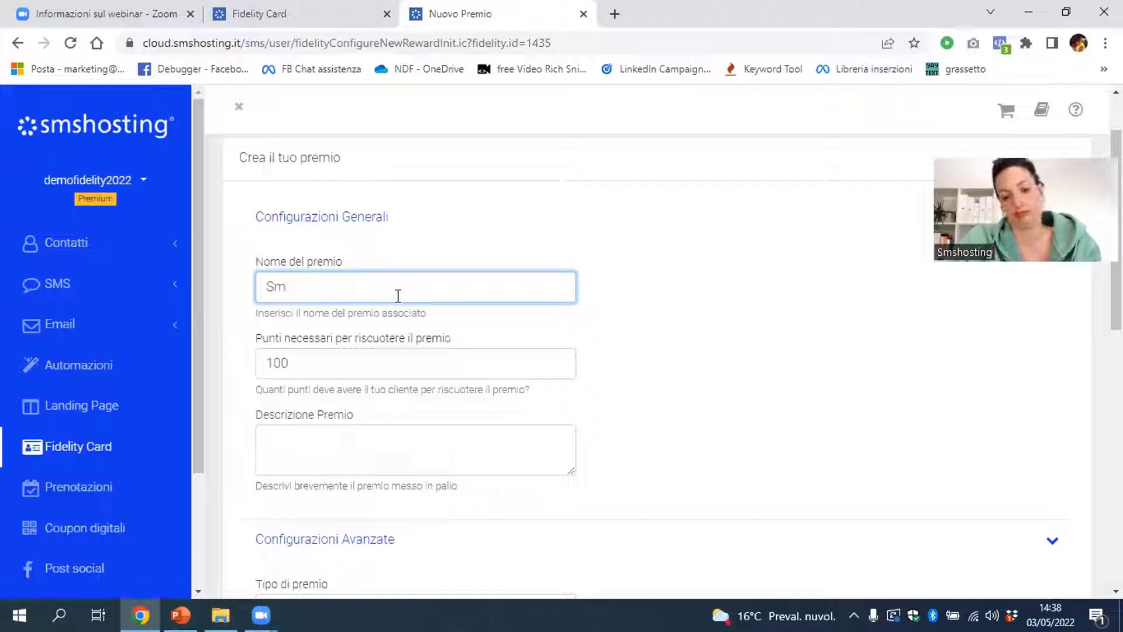
text(alto om)
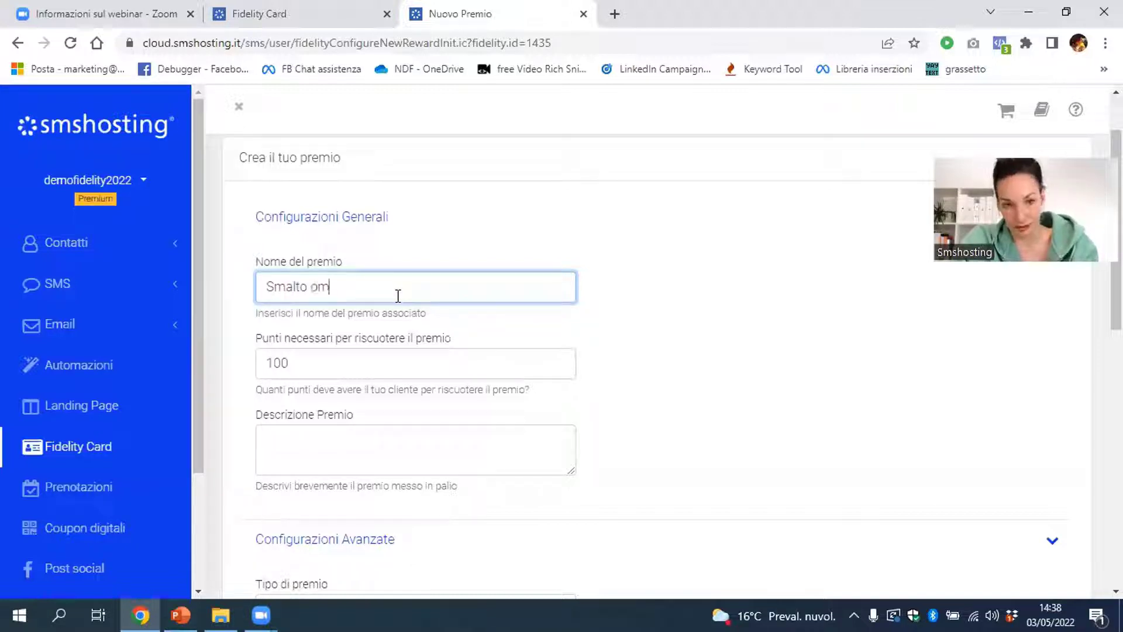
text(aggio)
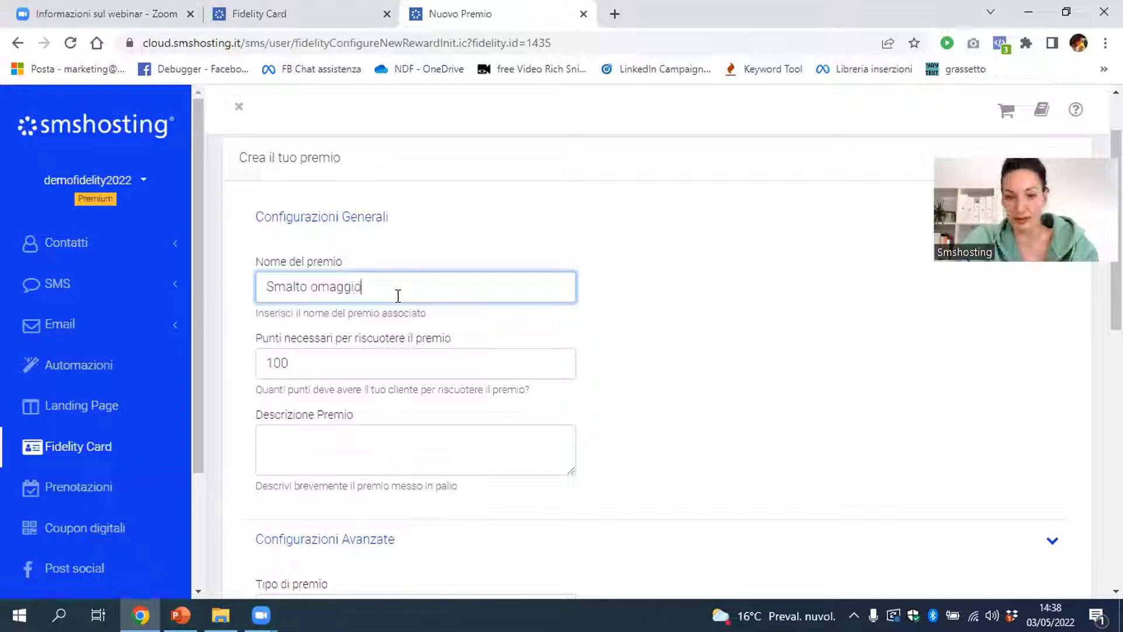
click(632, 316)
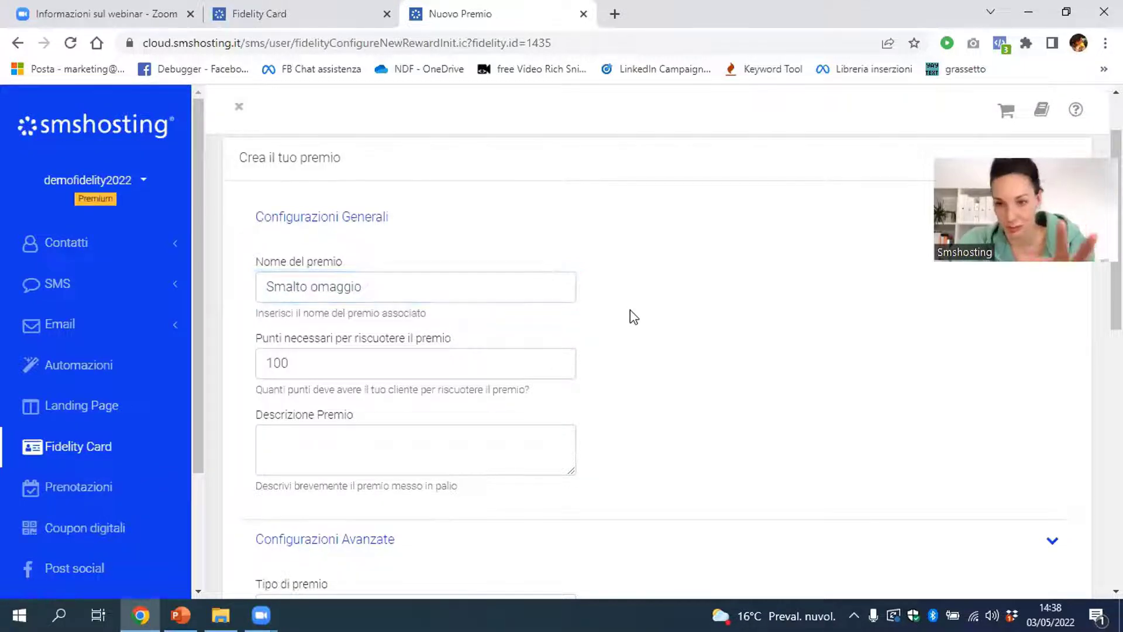
Enter 'bellissimo smalto' as the prize description
scroll(634, 319, down, 3)
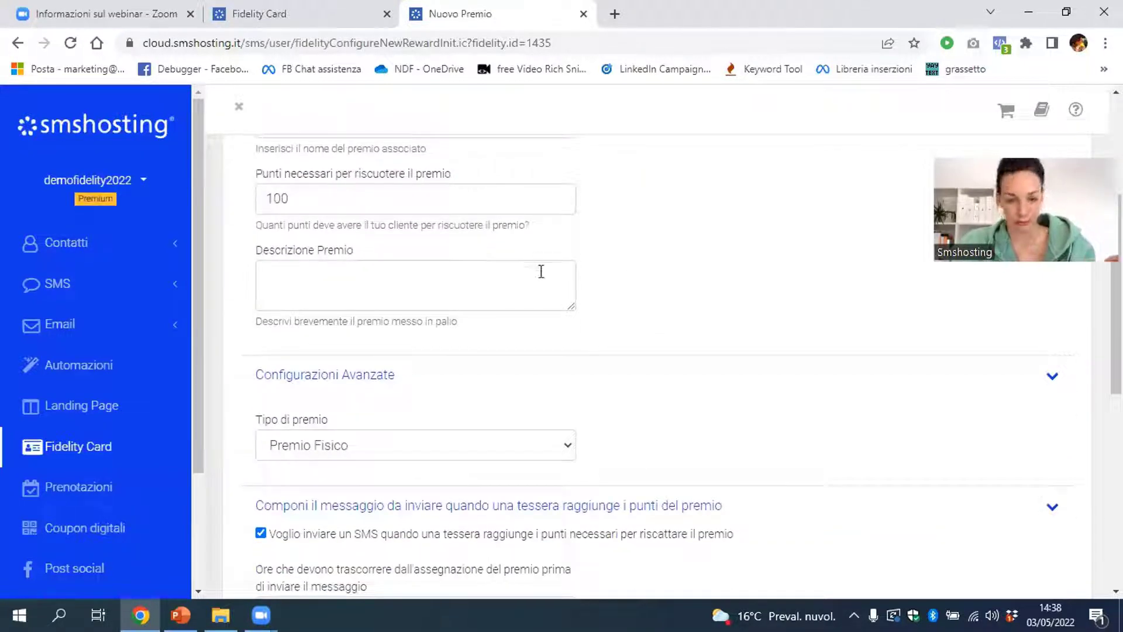
click(541, 275)
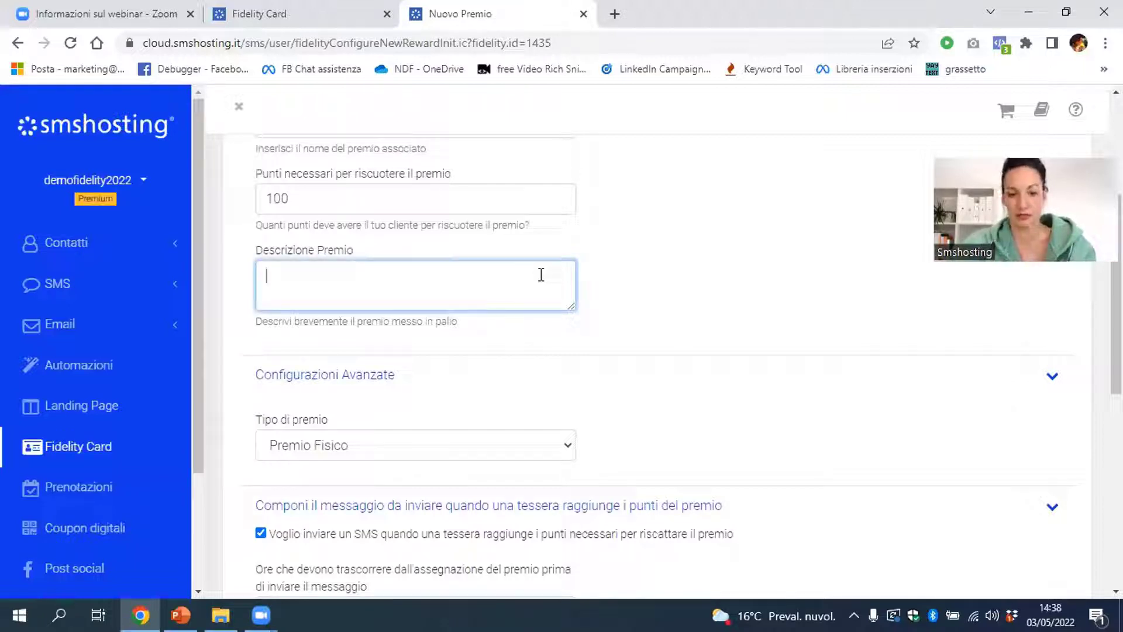
text(bell)
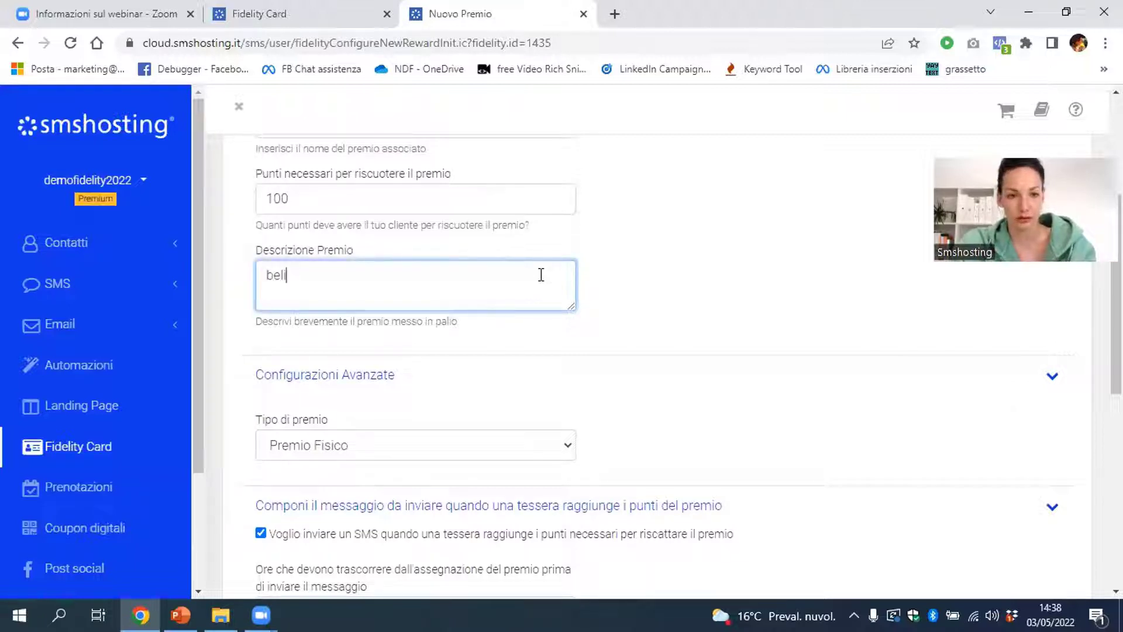
text(issimo smalto)
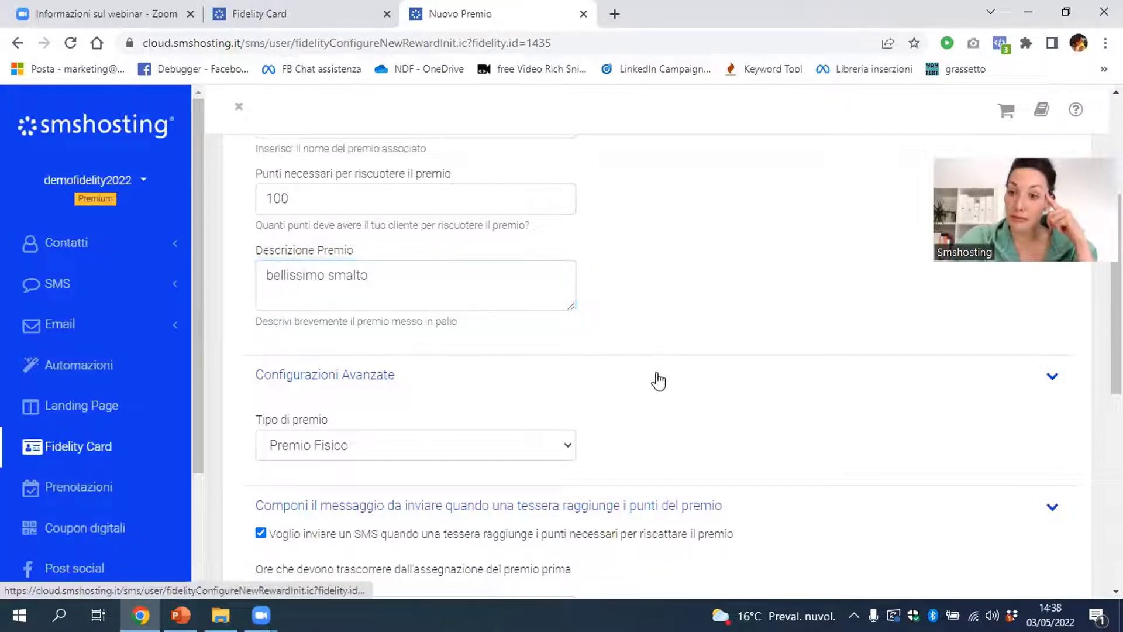
click(658, 374)
click(657, 379)
scroll(552, 304, down, 3)
Try a digital prize sent by SMS and browse the available coupons
click(546, 291)
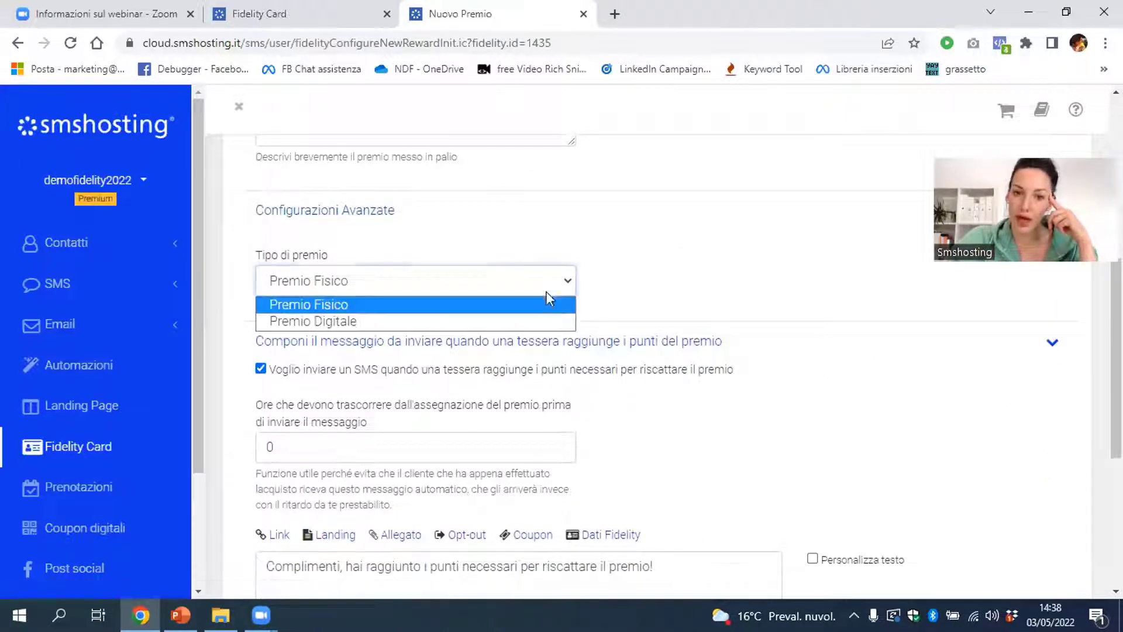
click(556, 317)
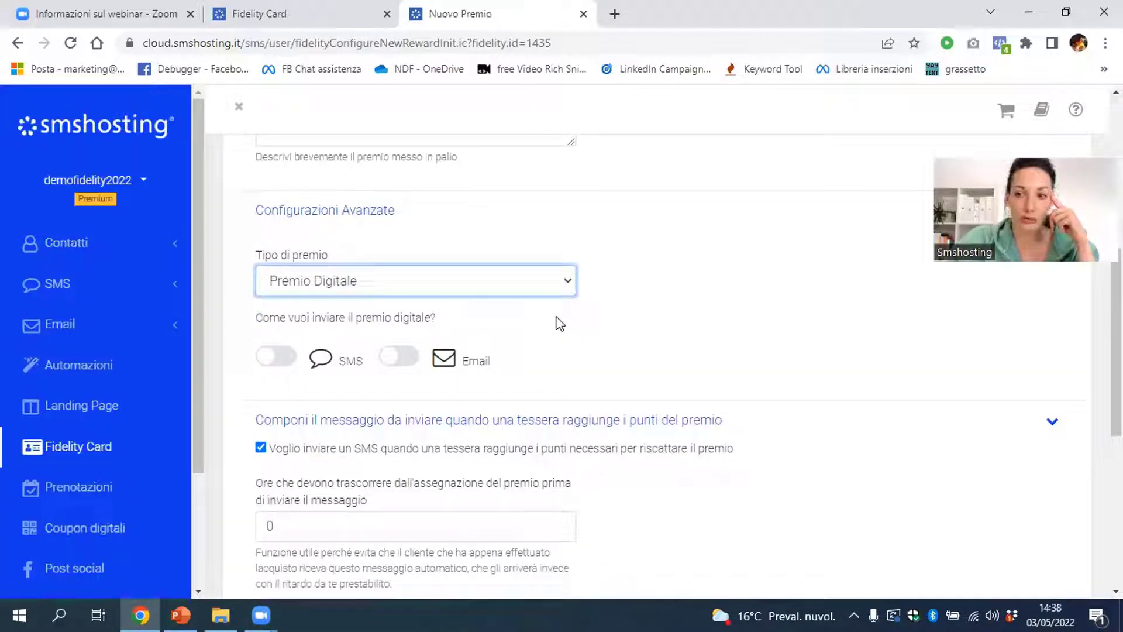
click(275, 356)
scroll(595, 349, down, 3)
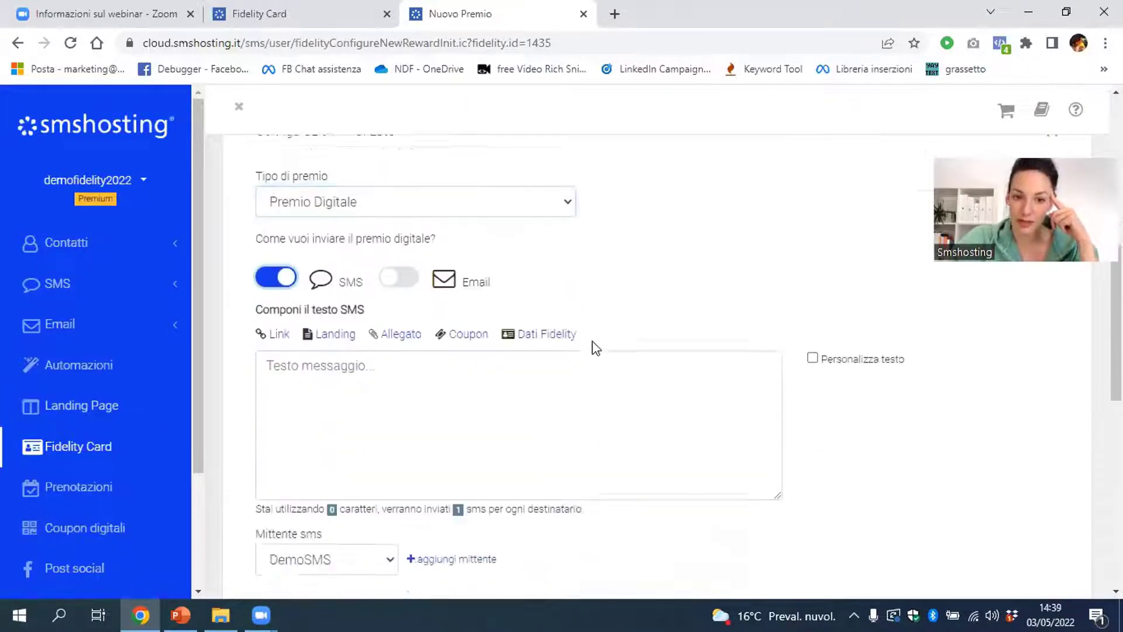
click(467, 252)
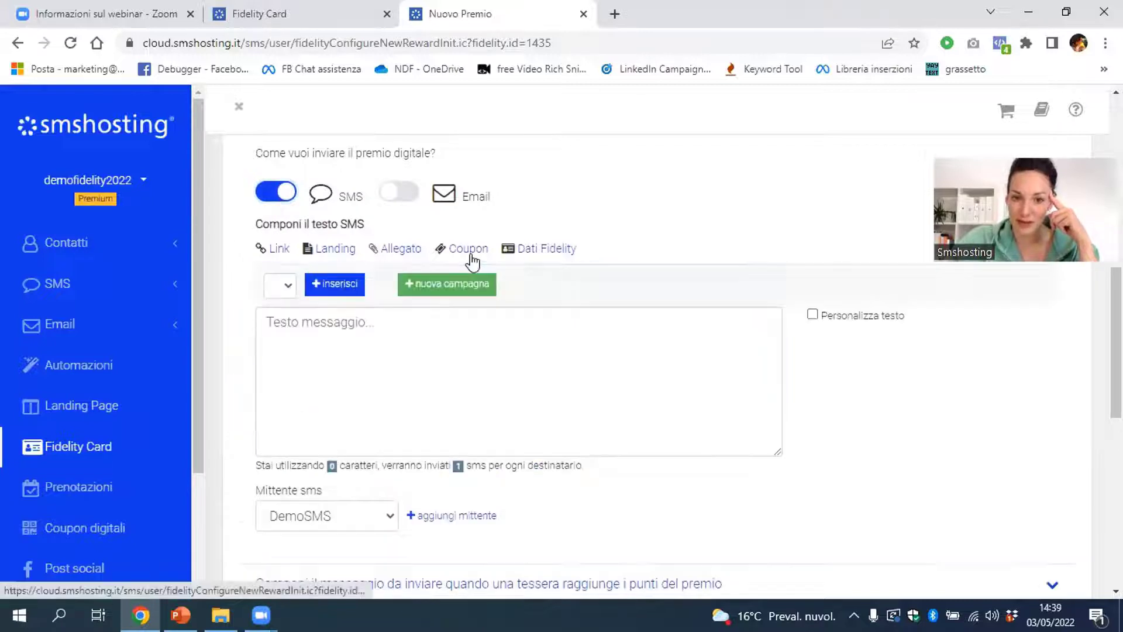
click(280, 295)
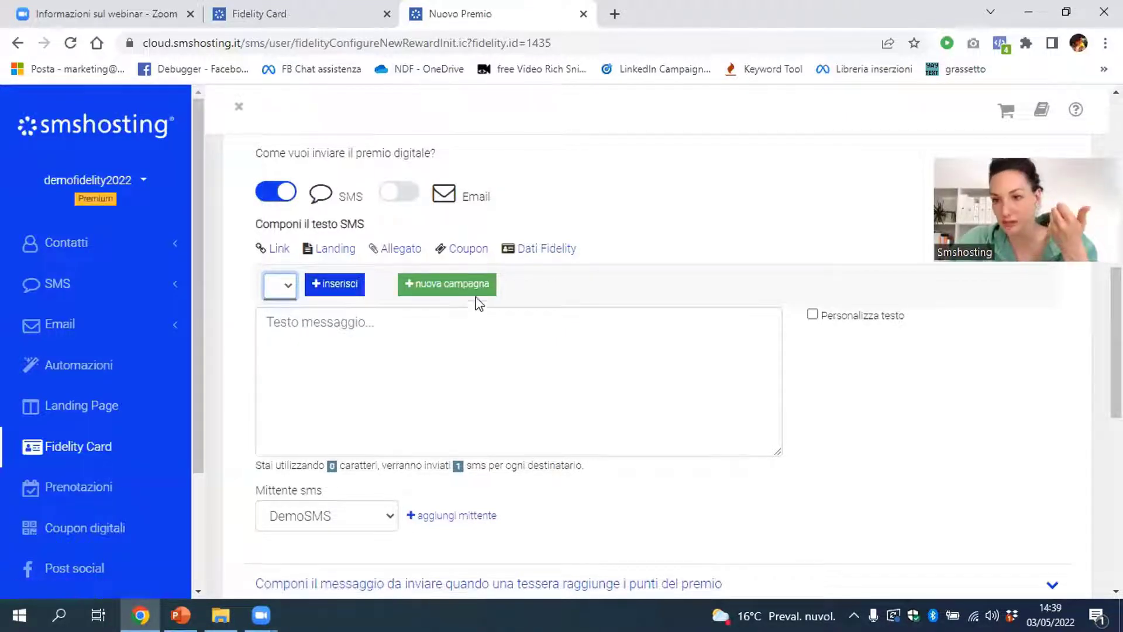
Set Tipo di premio to Premio Fisico and uncheck 'Voglio inviare un SMS'
scroll(477, 304, up, 3)
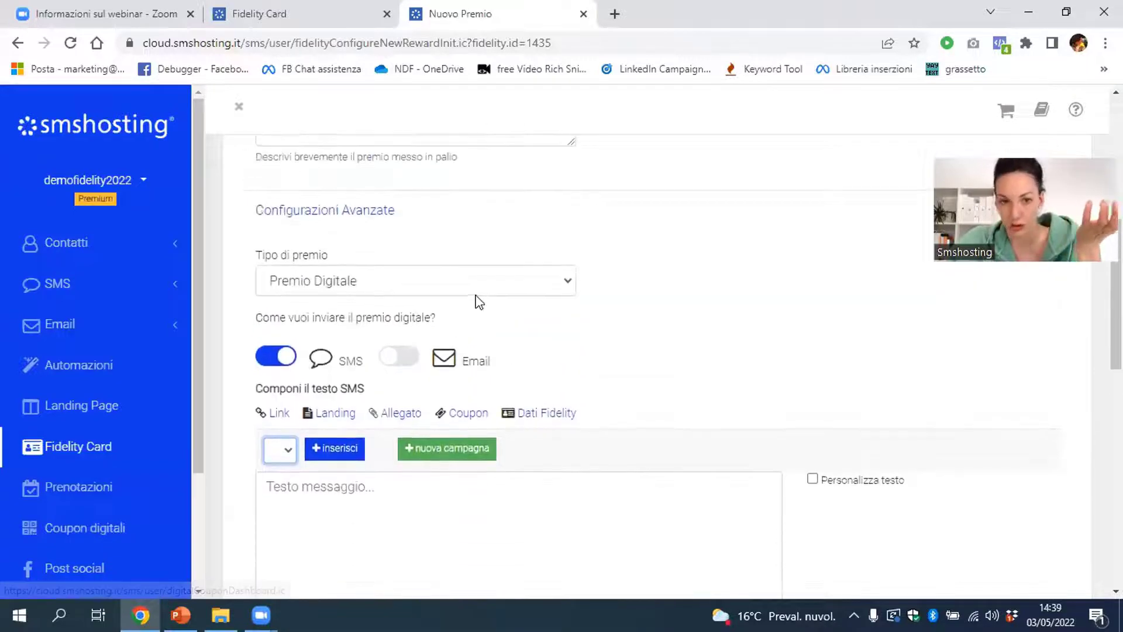
click(474, 279)
click(478, 305)
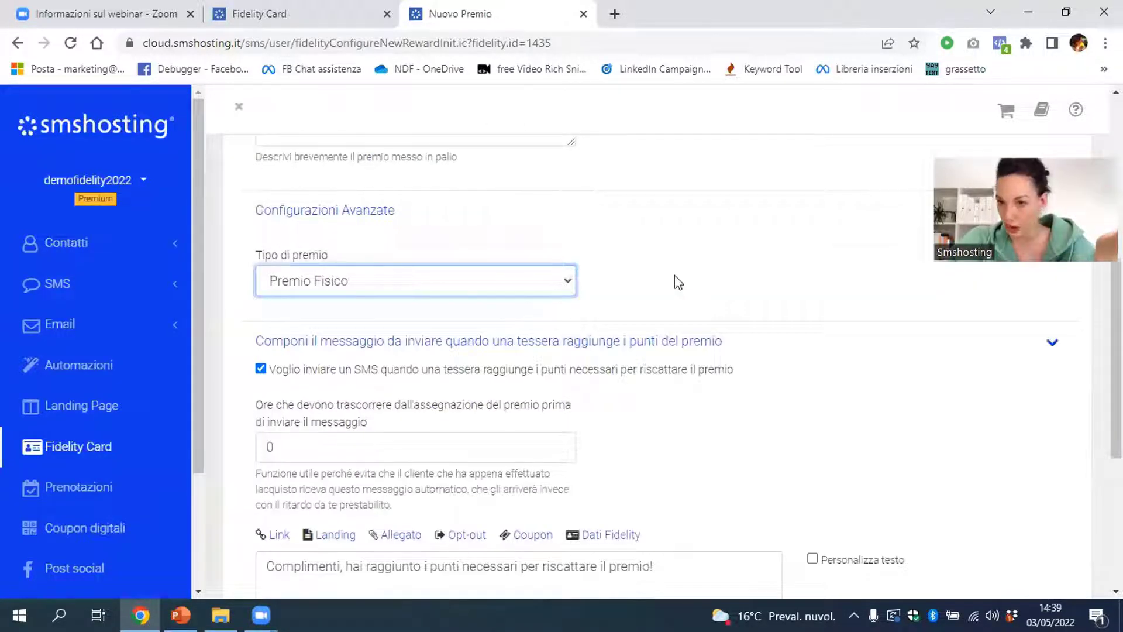
scroll(677, 283, down, 1)
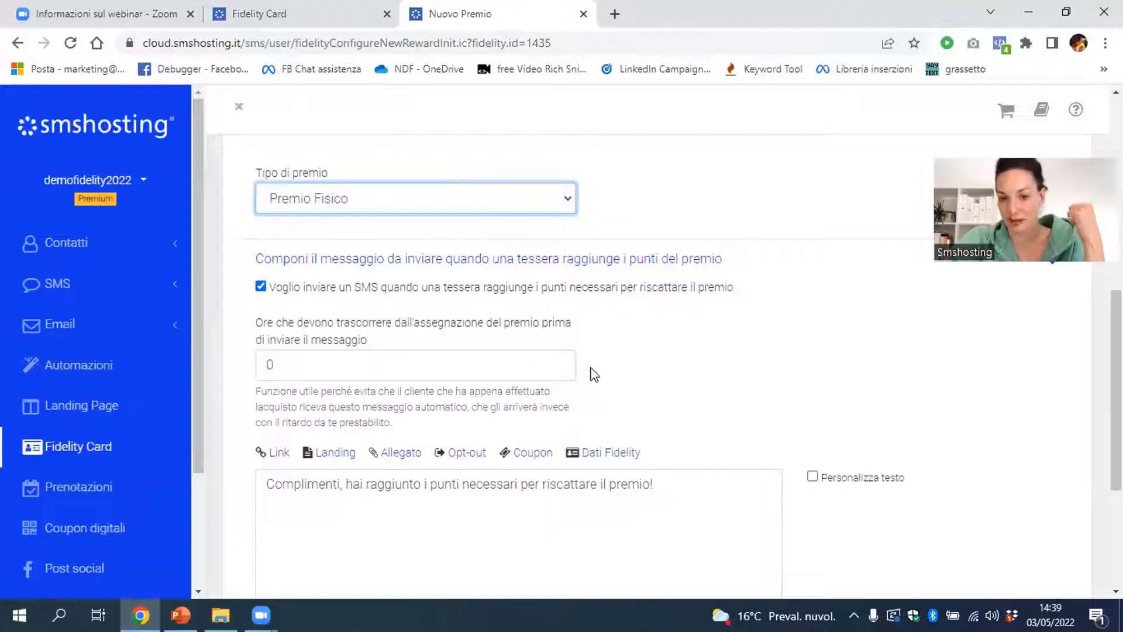
scroll(622, 376, down, 1)
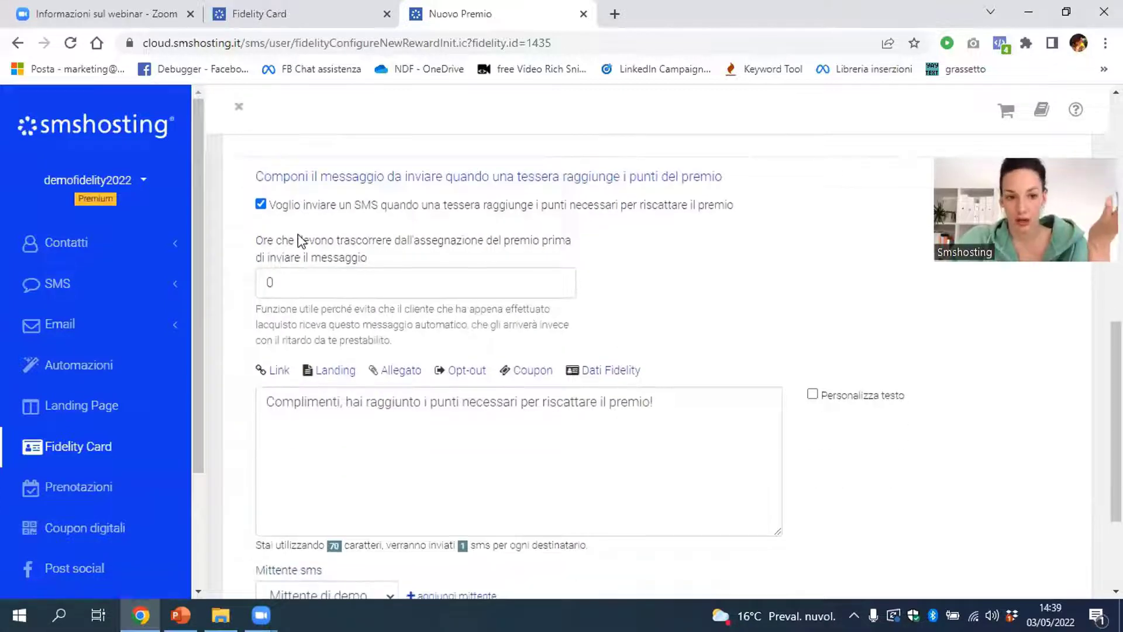
click(262, 204)
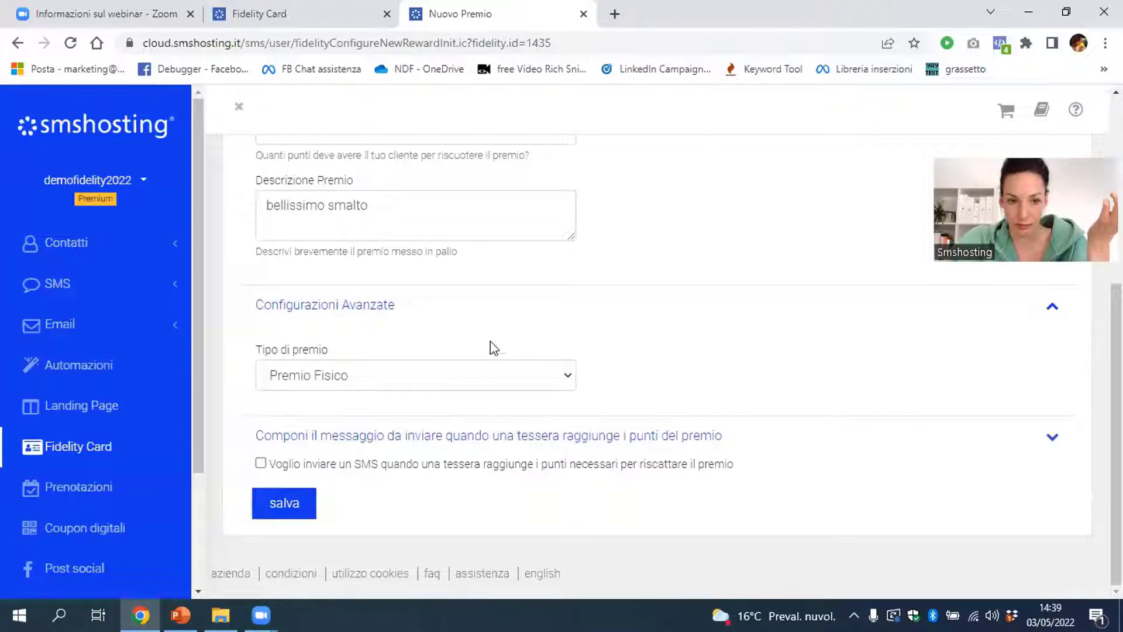
Re-tick 'Voglio inviare un SMS' and save the Smalto omaggio prize
click(261, 463)
scroll(654, 431, down, 4)
scroll(585, 360, up, 1)
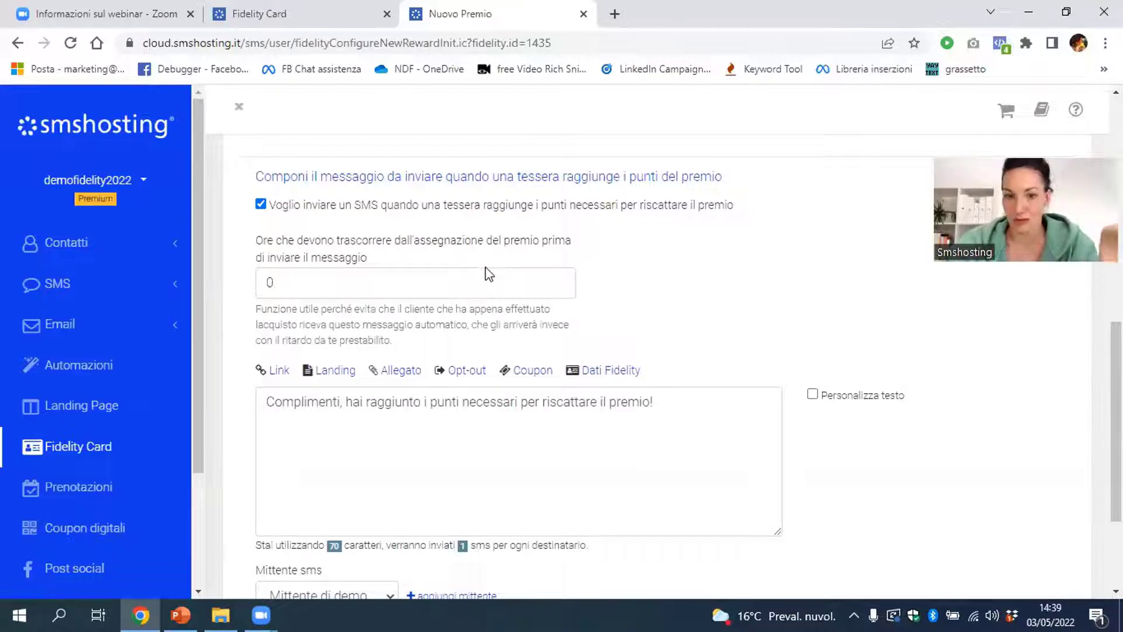
scroll(486, 270, down, 3)
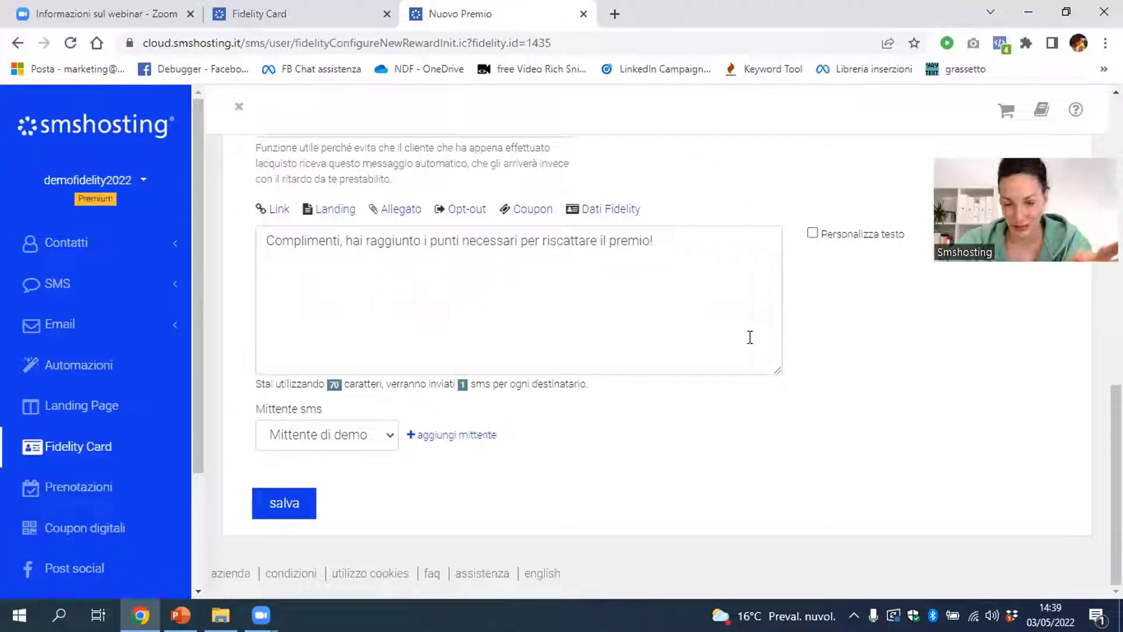
click(305, 507)
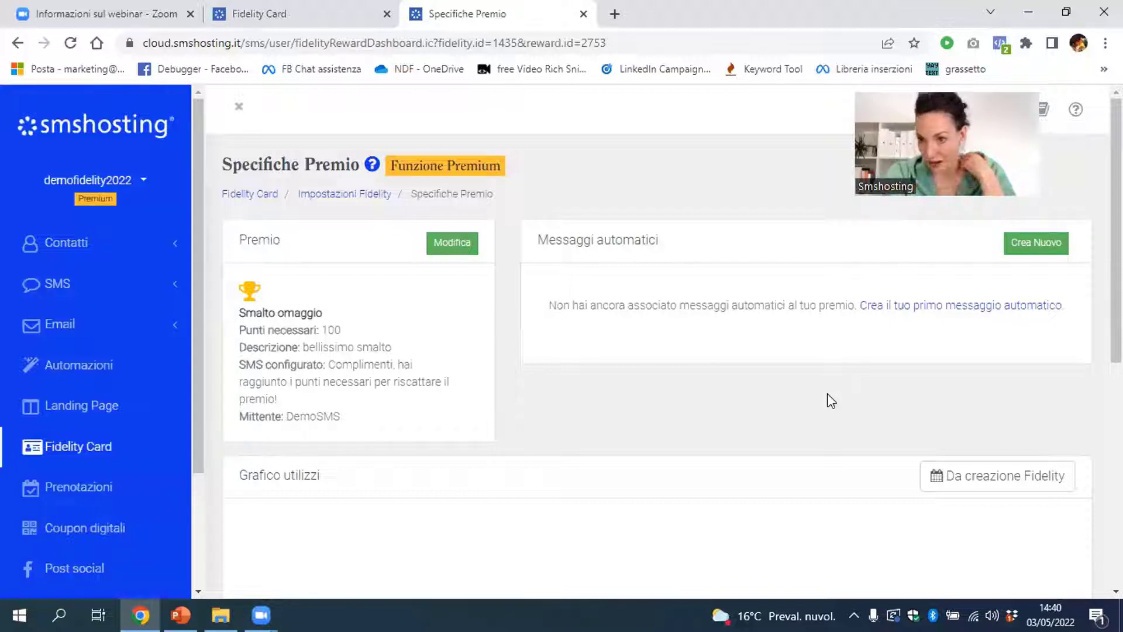
Create a new automatic message named 'numero 1'
click(1047, 243)
scroll(966, 350, down, 1)
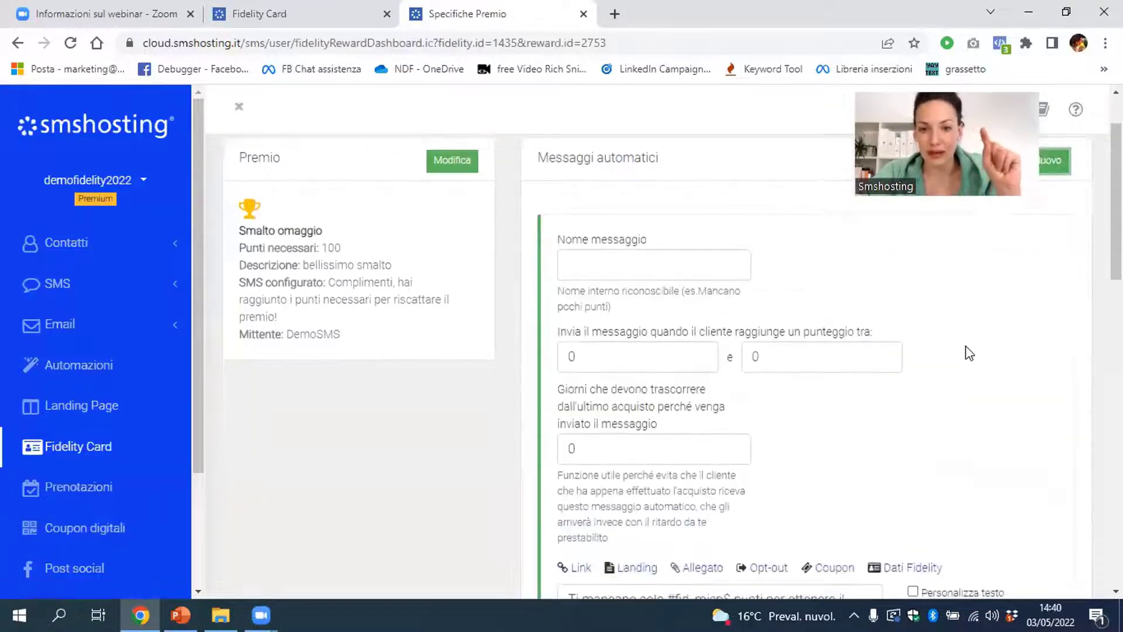
click(702, 264)
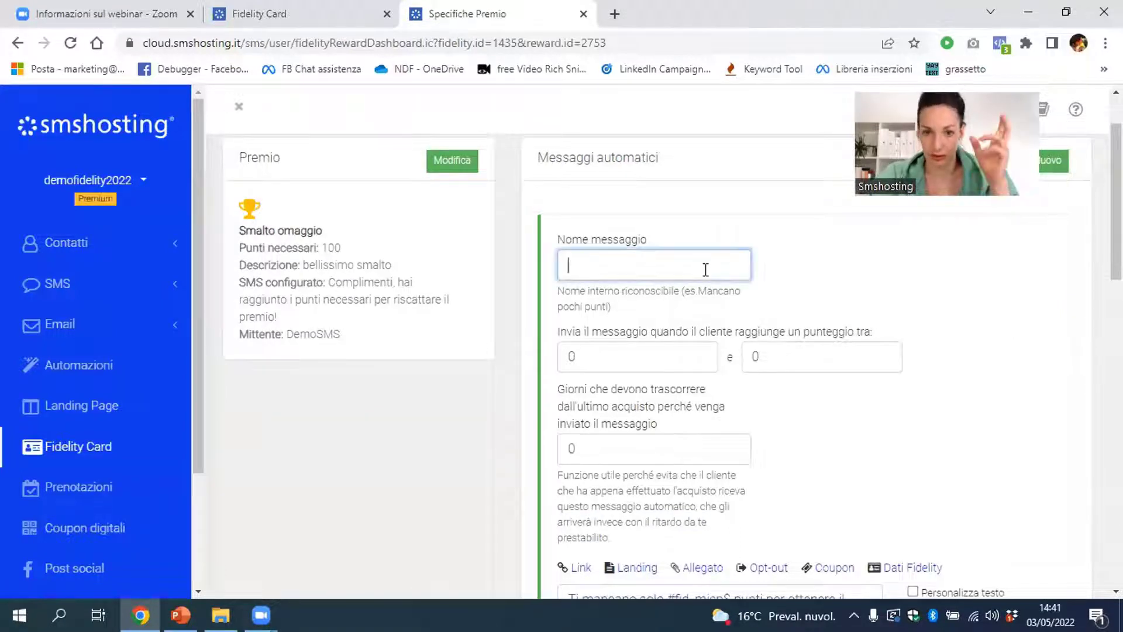
text(numero 1)
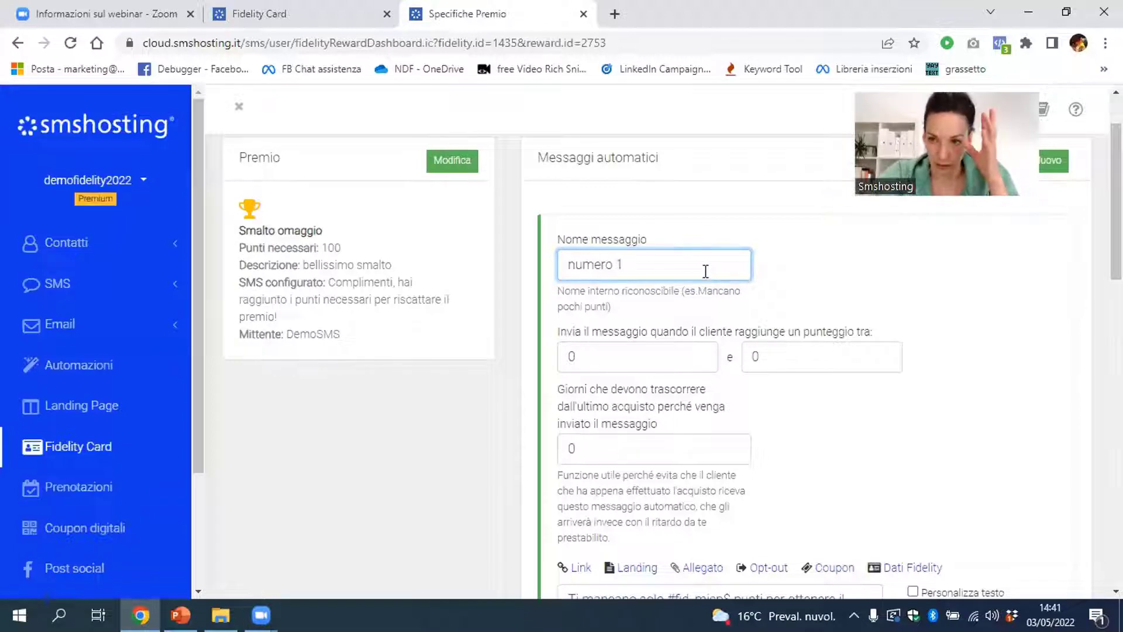
click(864, 300)
Set the message's score range to 80 minimum and 99 maximum
scroll(863, 300, down, 1)
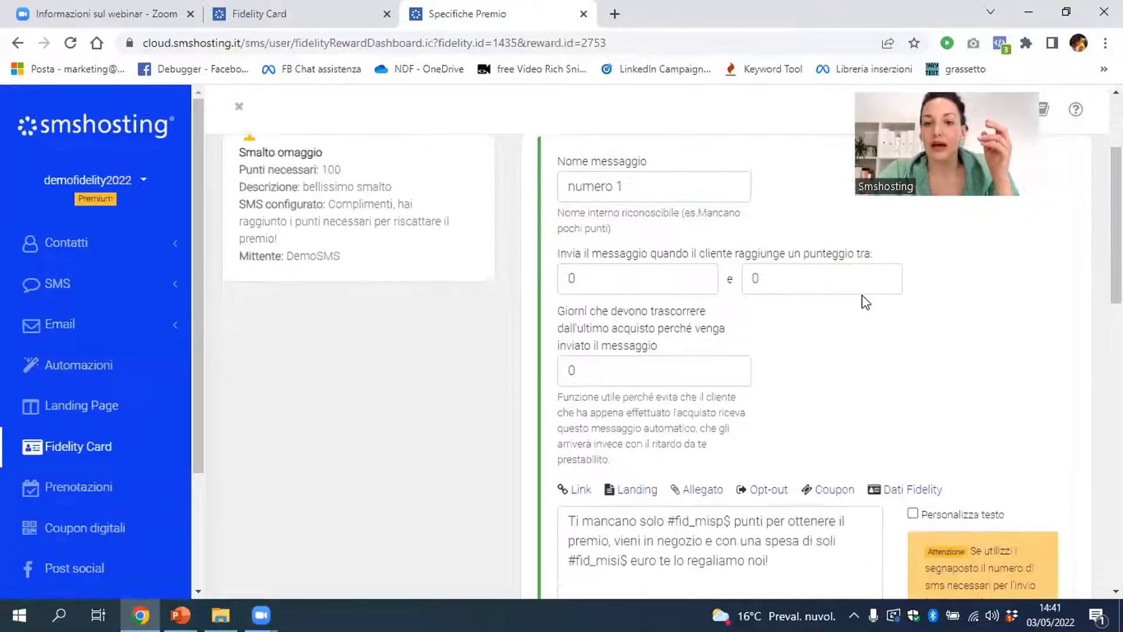
click(616, 273)
double_click(569, 275)
text(80)
click(760, 278)
key(BackSpace)
text(99)
click(892, 355)
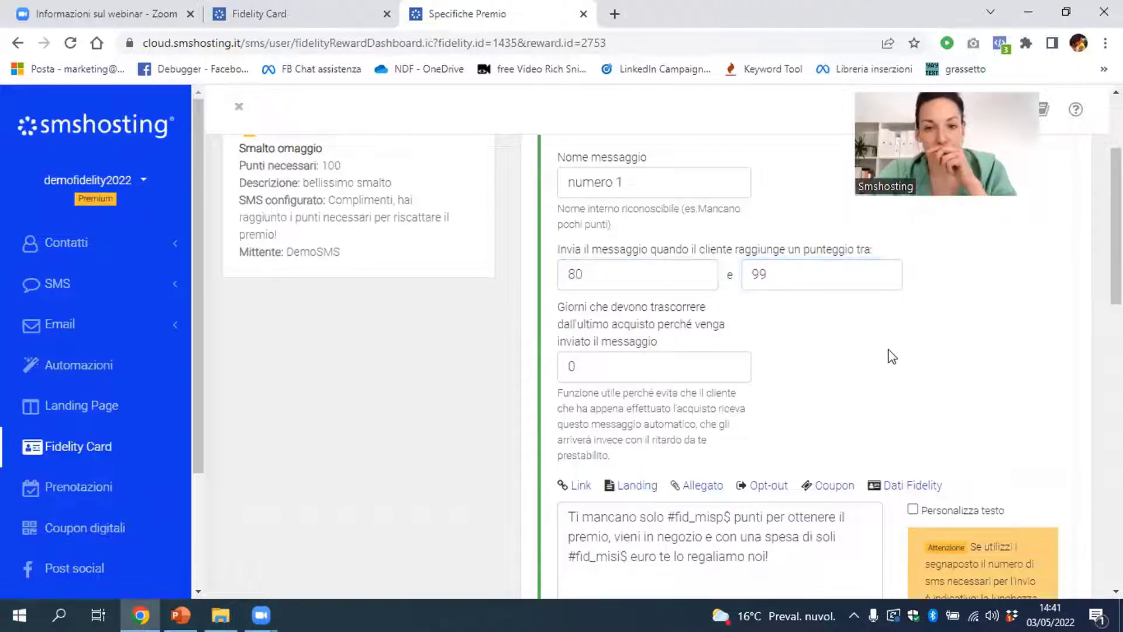
Set the days since last purchase to 5
scroll(892, 355, down, 2)
click(601, 289)
drag(562, 291, 582, 293)
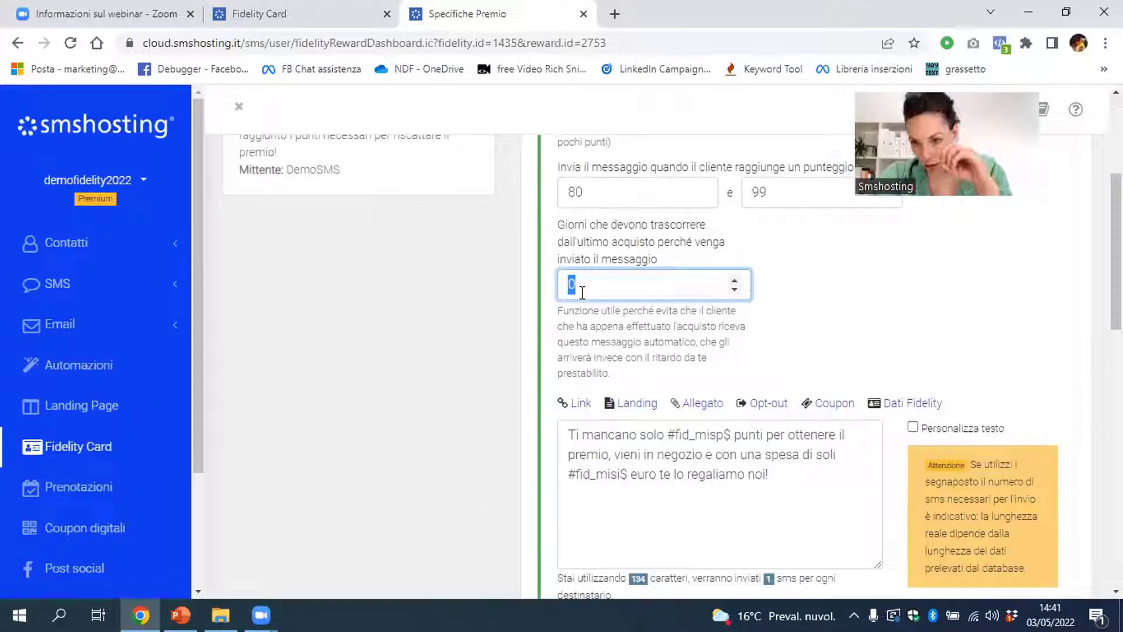
text(5)
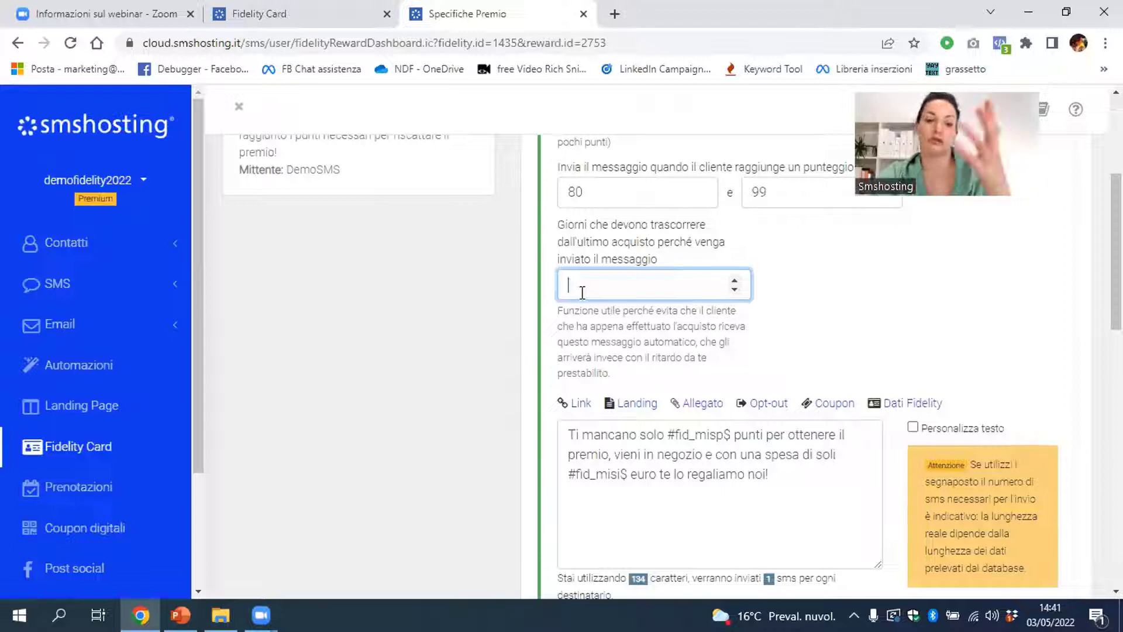
scroll(797, 310, down, 3)
click(798, 309)
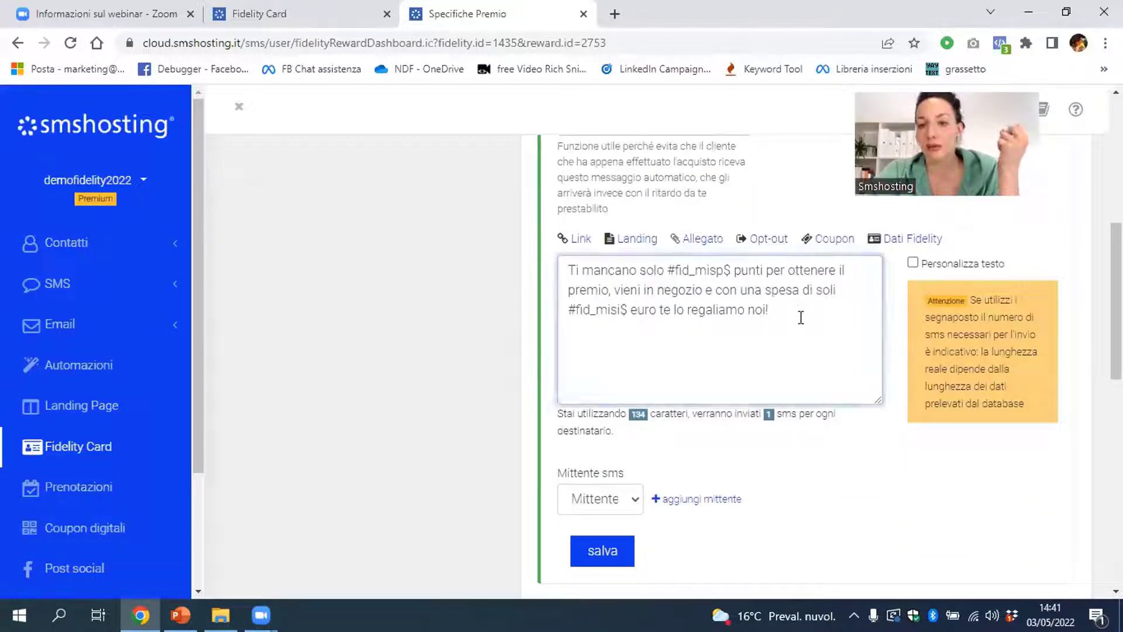
Keep the default text with #fid_misp$ and #fid_misi$ placeholders, review Dati Fidelity fields, and save
drag(667, 273, 730, 273)
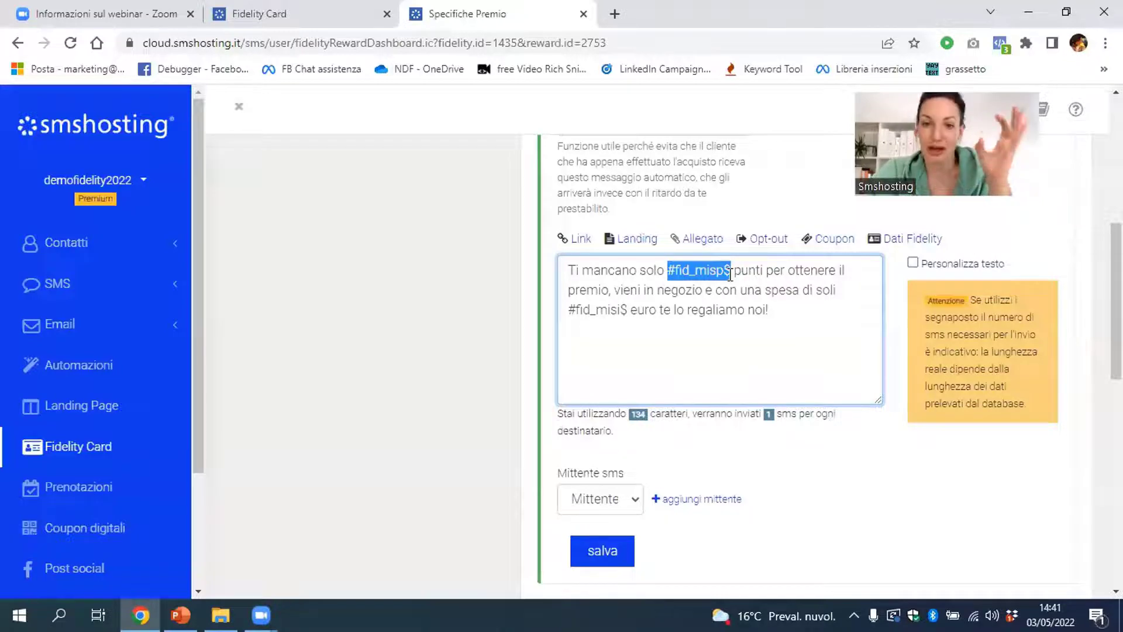
scroll(730, 275, up, 3)
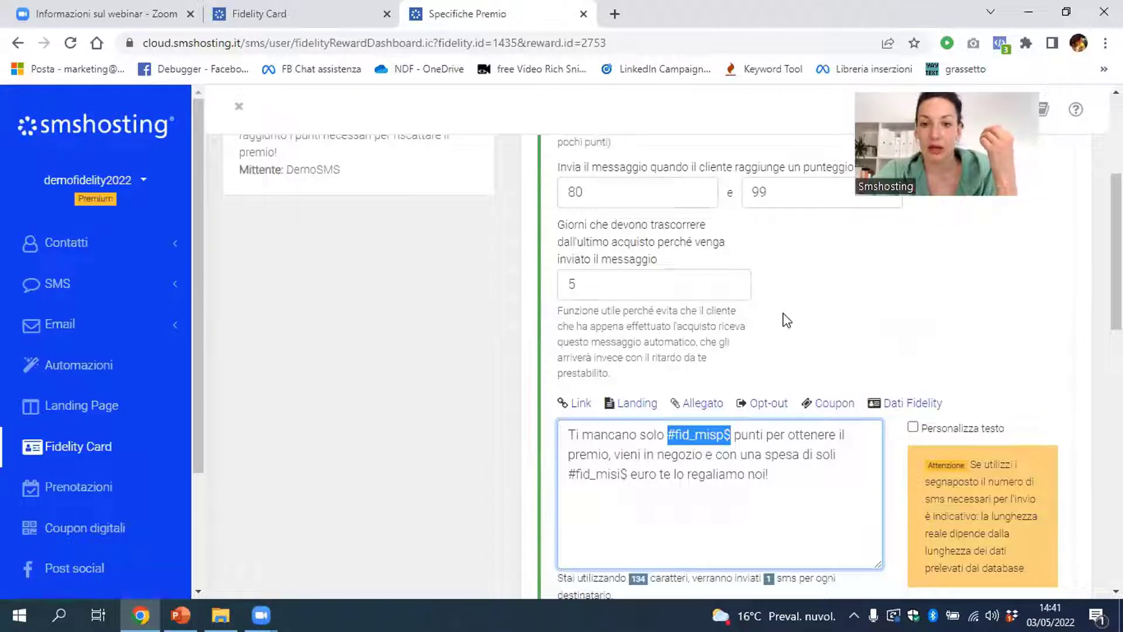
scroll(787, 320, down, 2)
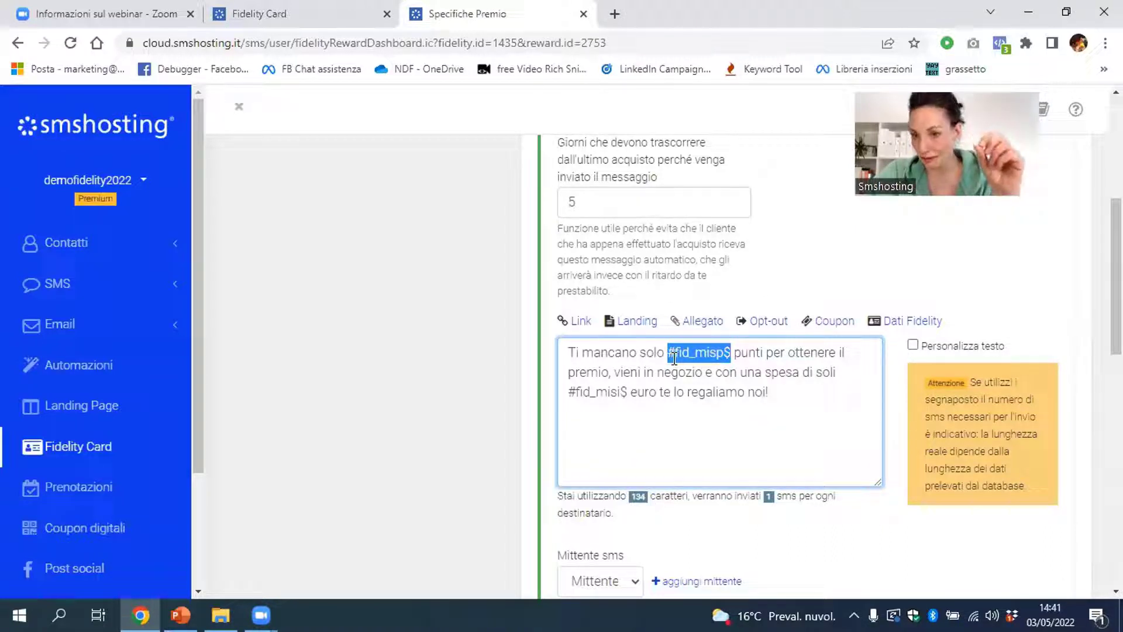
click(908, 326)
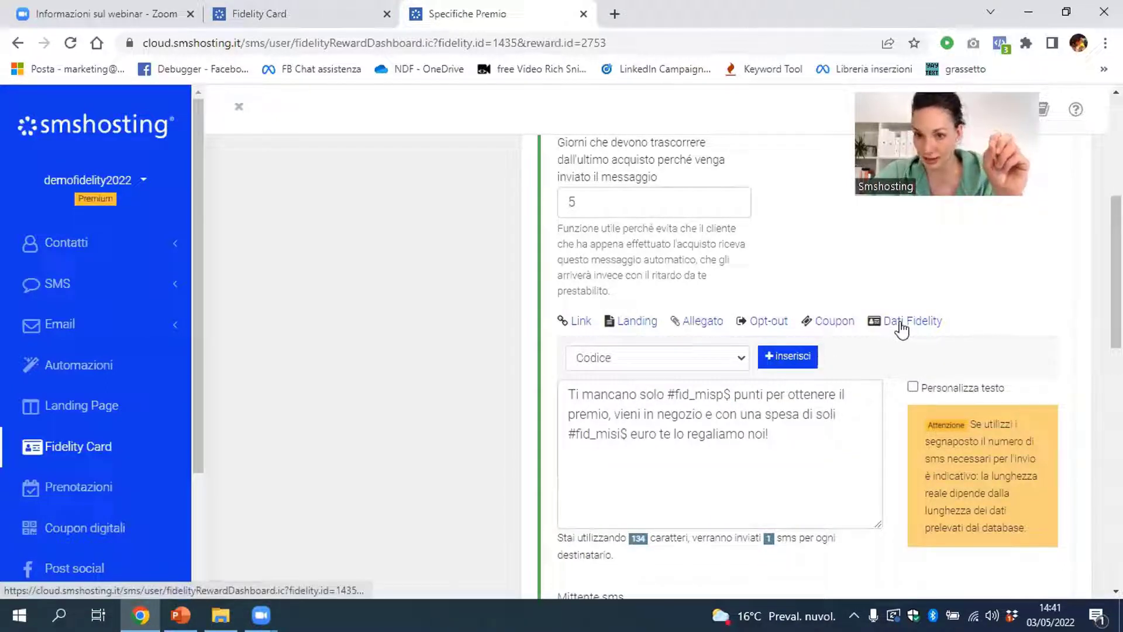
click(690, 360)
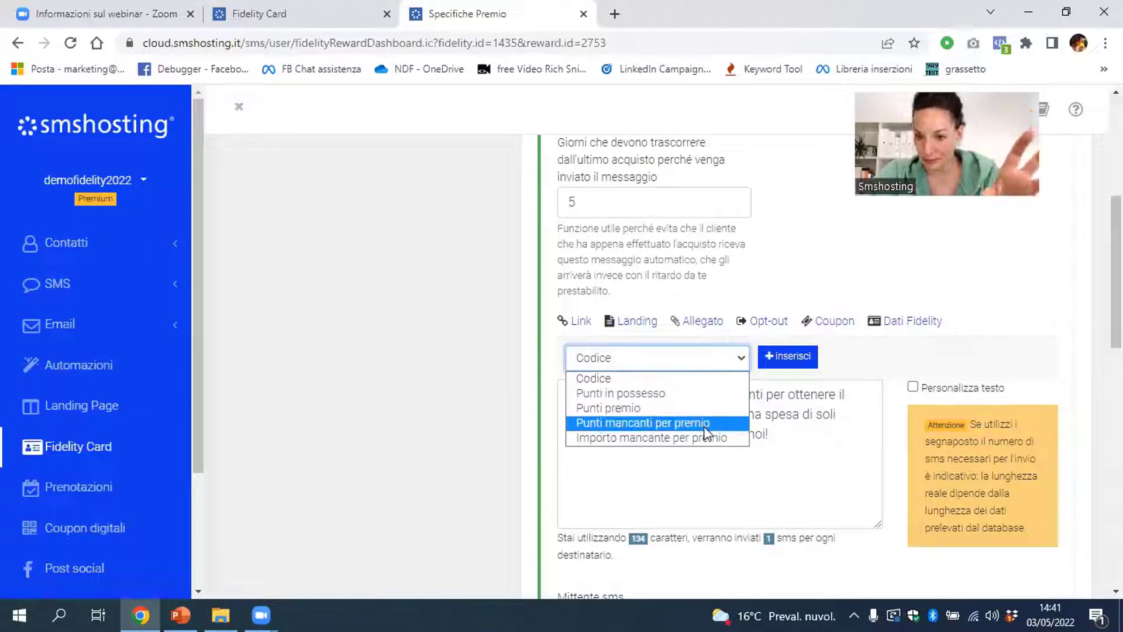
click(874, 436)
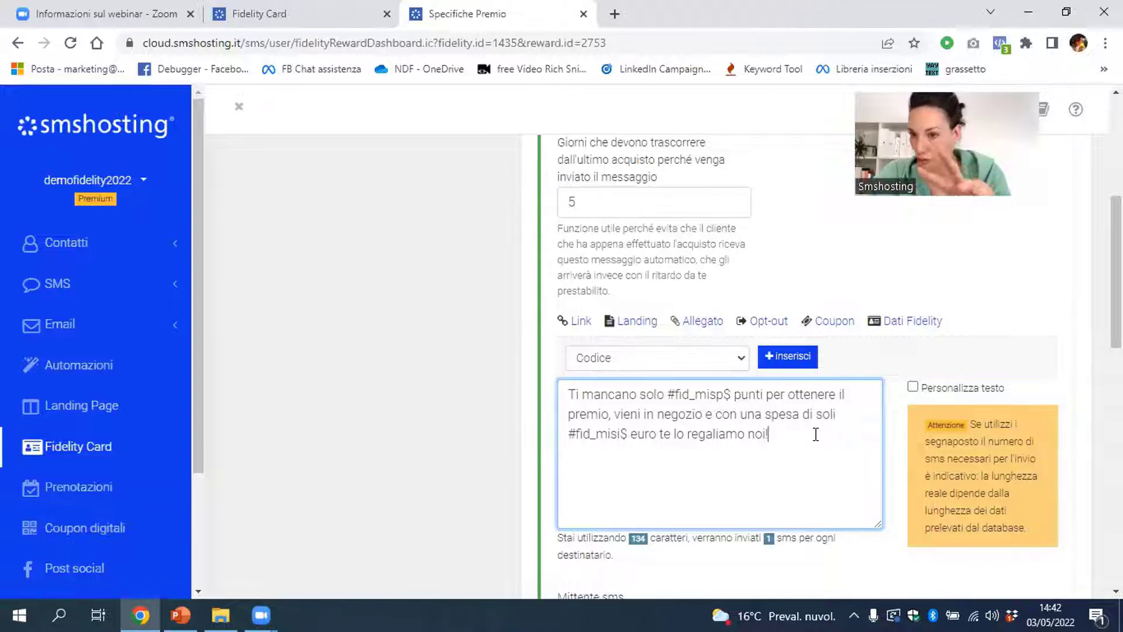
scroll(815, 434, down, 3)
scroll(815, 438, down, 1)
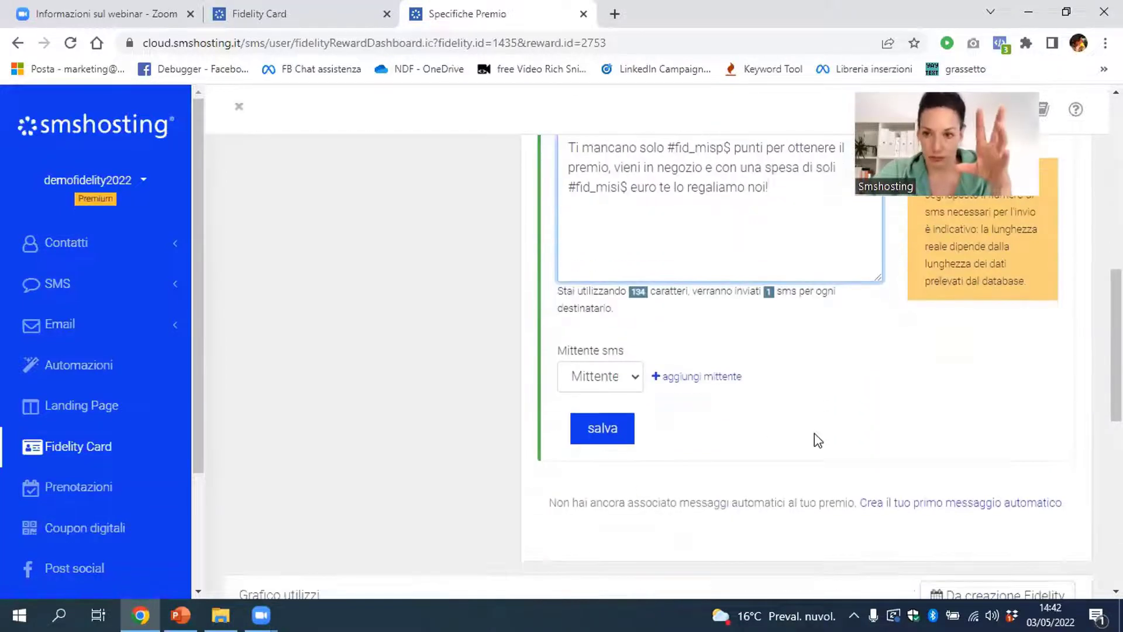
click(582, 433)
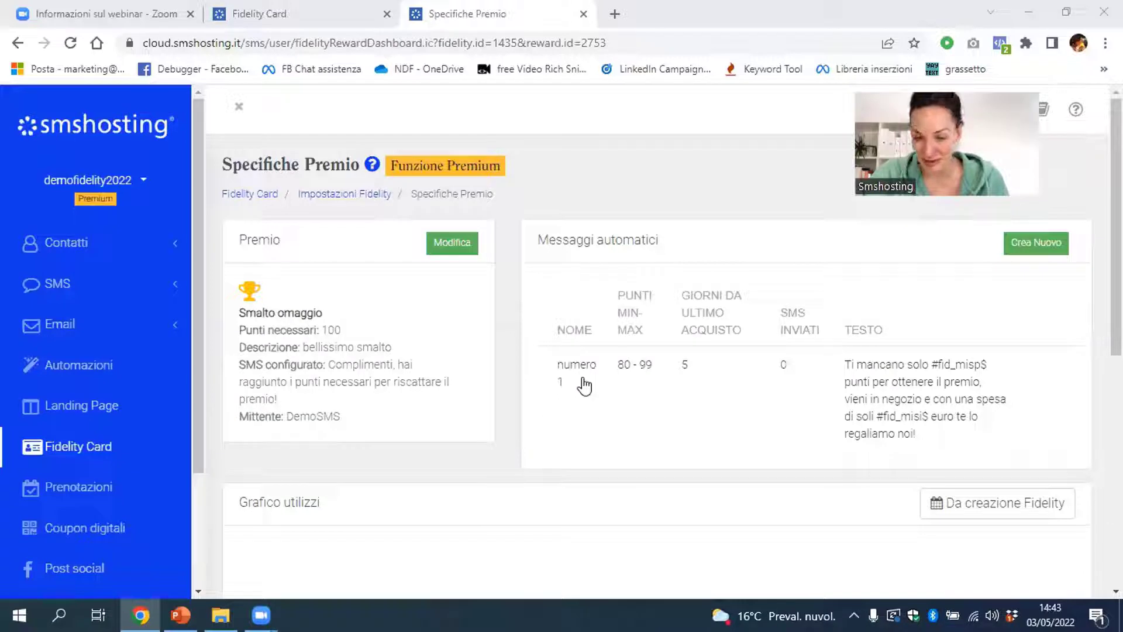
Open and then dismiss the taskbar weather panel after the save completes
click(718, 614)
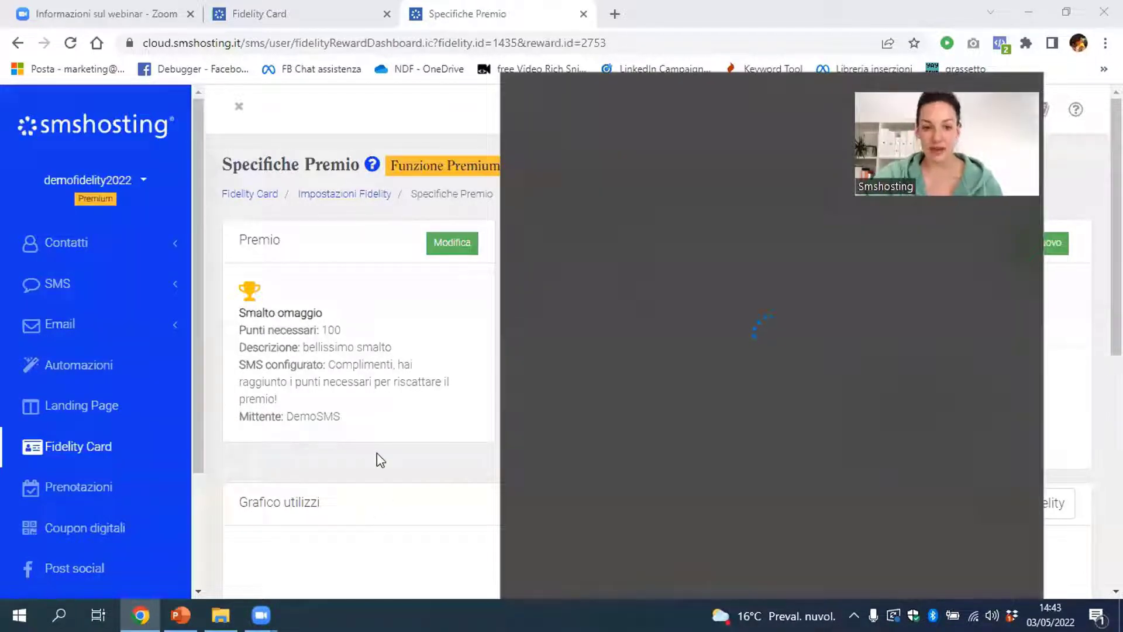
click(386, 492)
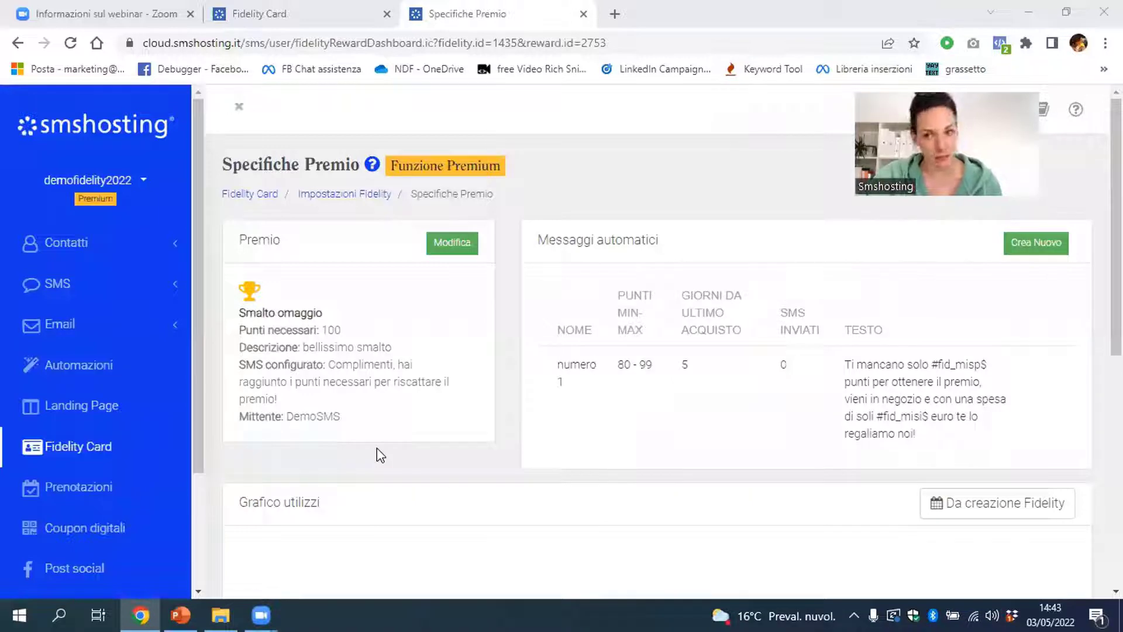
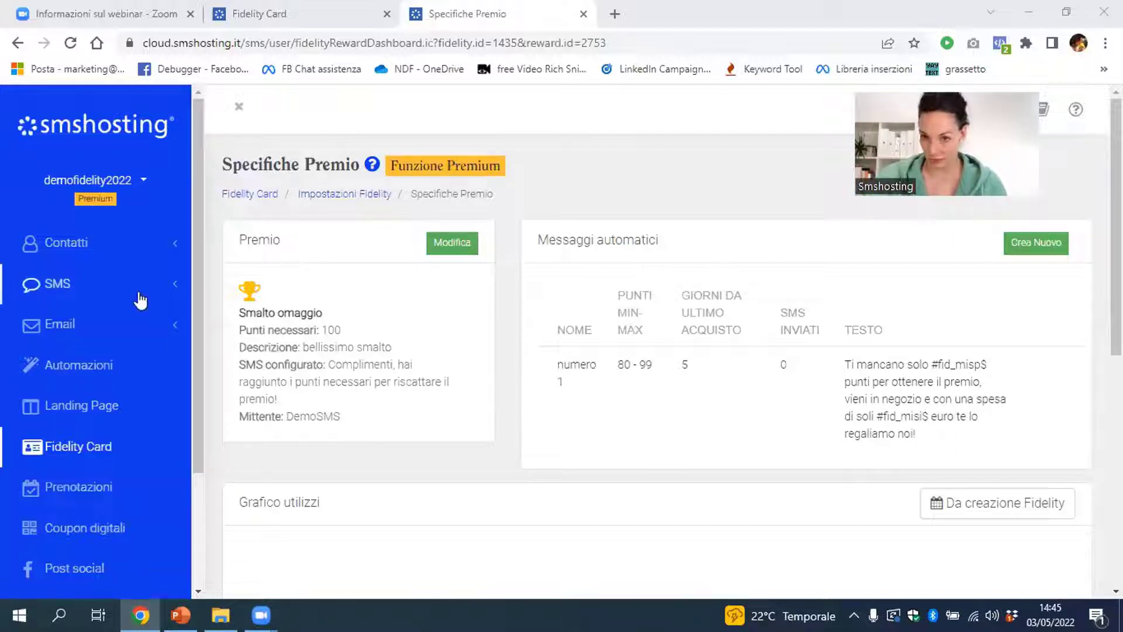
Draft a standard SMS reading 'crea ora la fidelity', then move to the Contatti dashboard
click(51, 285)
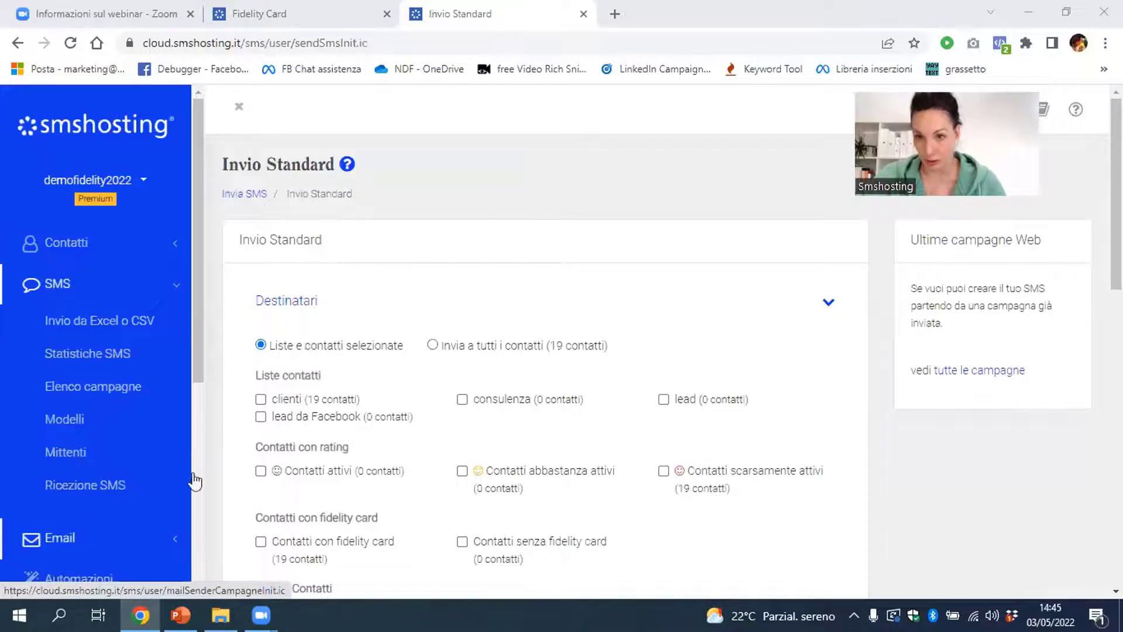
scroll(266, 451, down, 5)
scroll(269, 451, up, 1)
scroll(275, 453, down, 2)
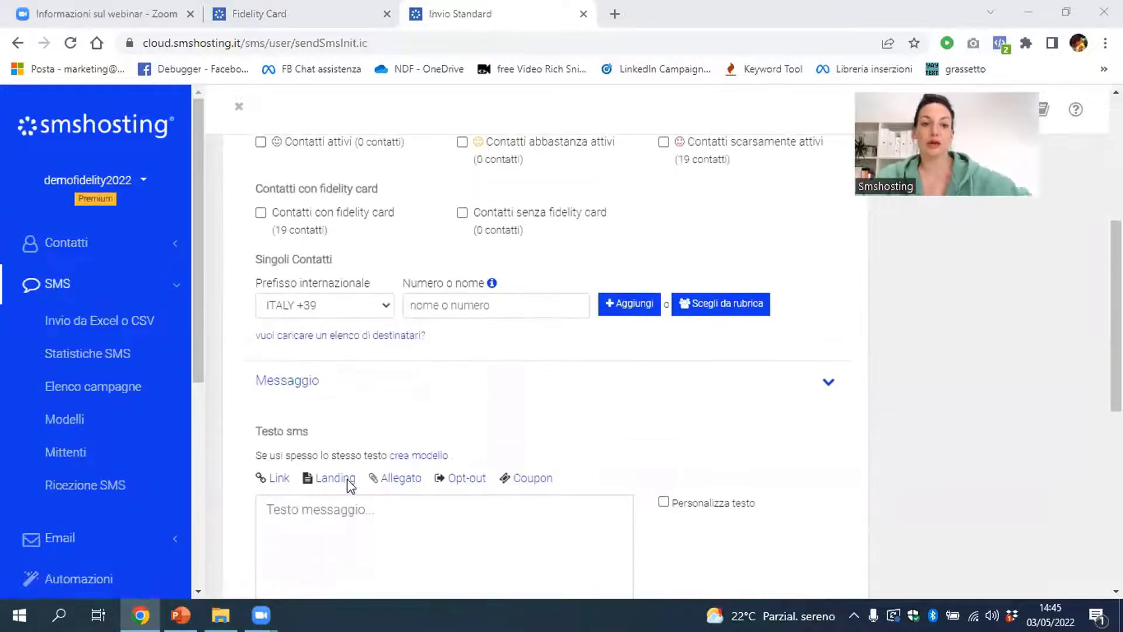
scroll(339, 508, down, 2)
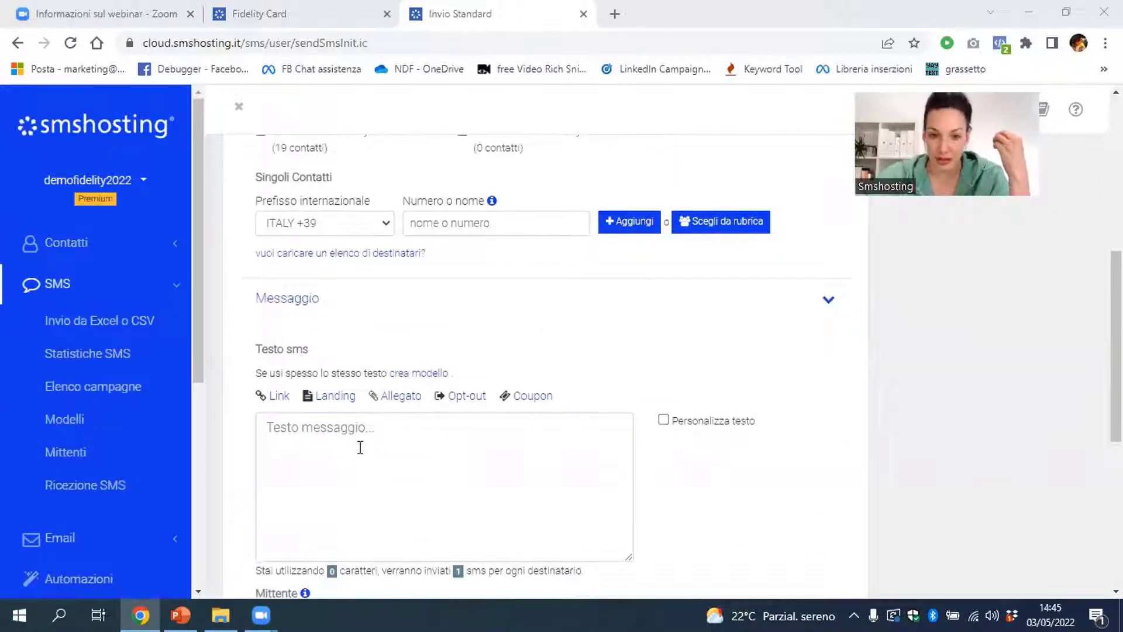
click(360, 447)
text(crea)
text( c)
key(BackSpace)
key(BackSpace)
key(BackSpace)
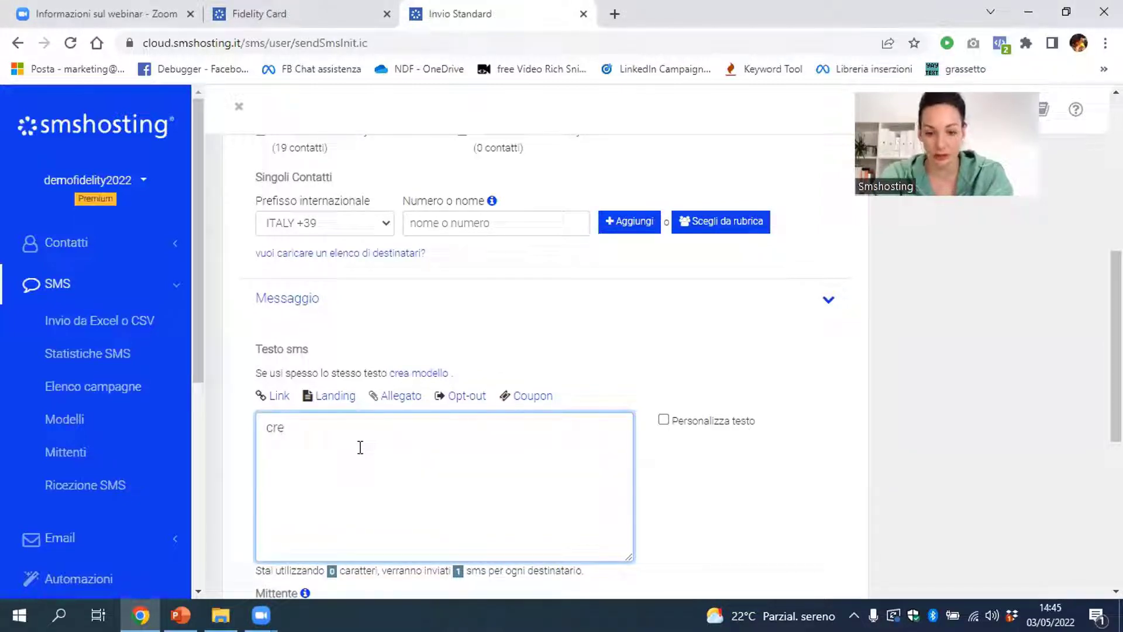
text(a)
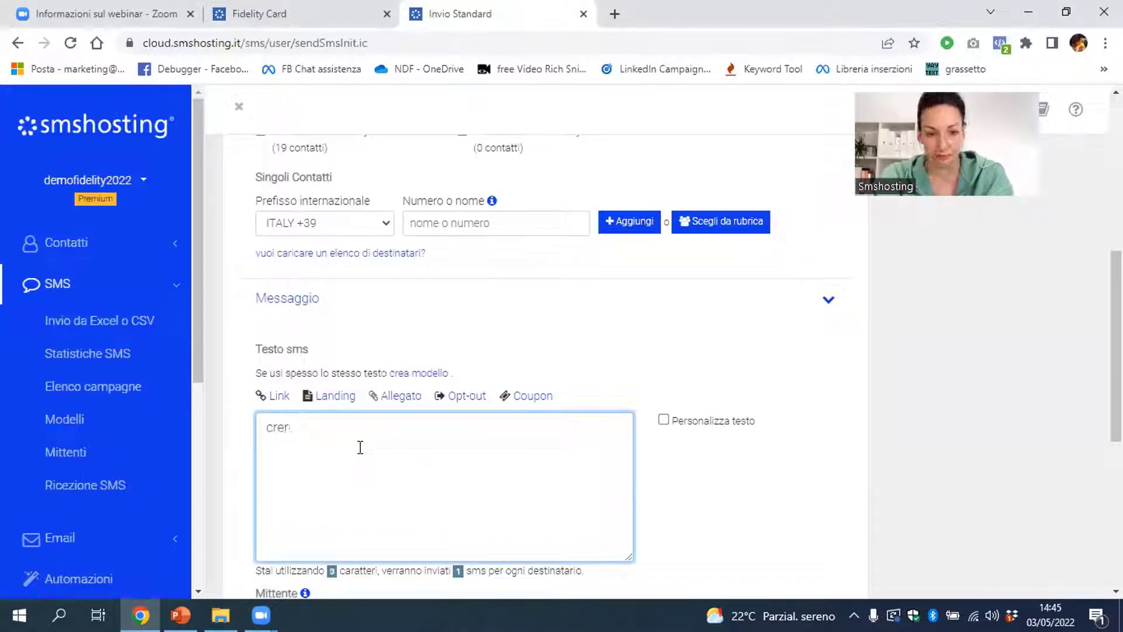
text( ora la fi)
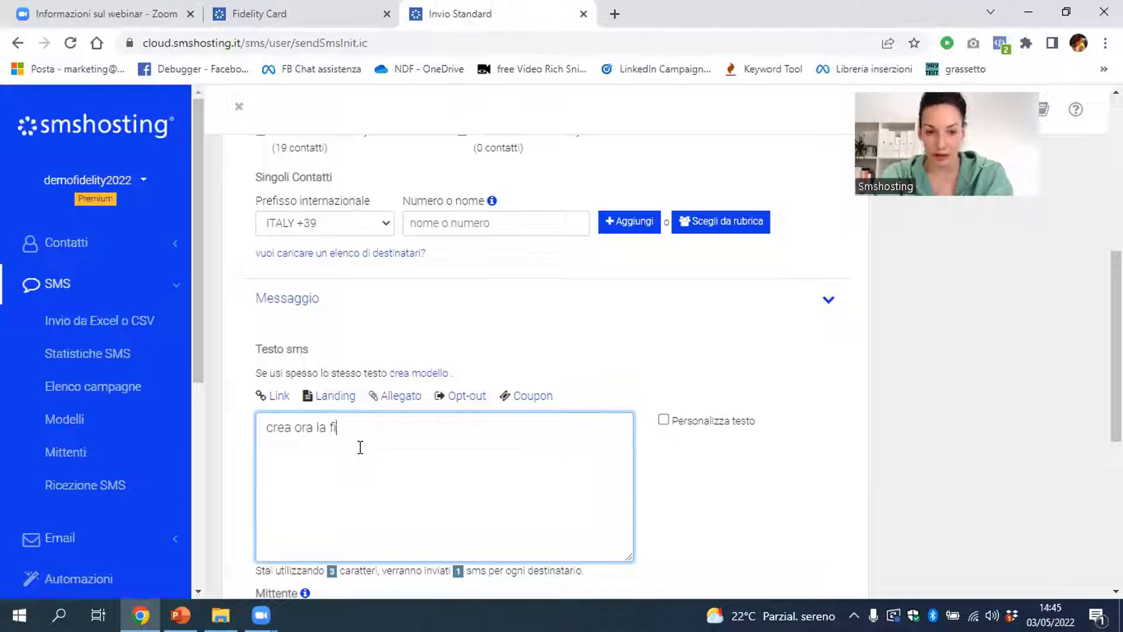
text(delity)
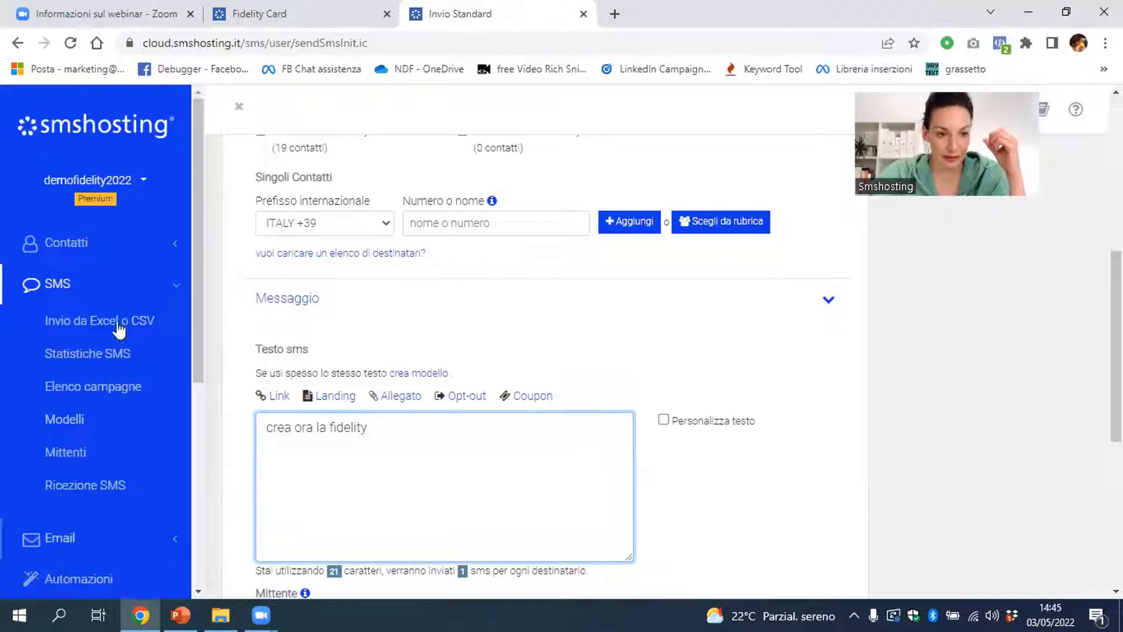
click(99, 246)
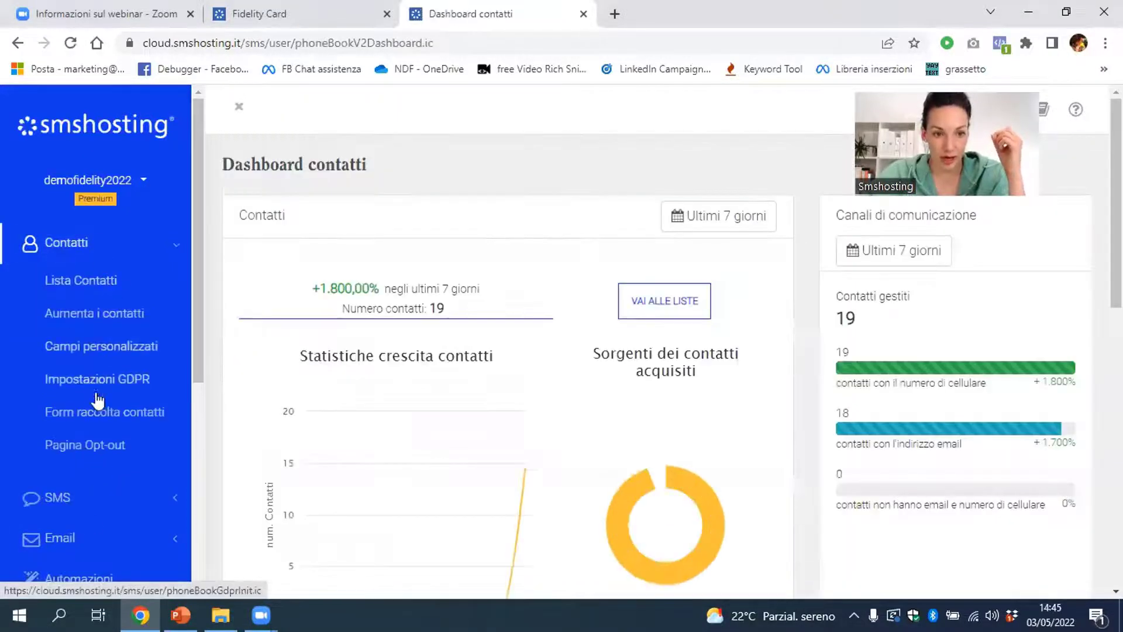
View the Fidelity card form from Form raccolta contatti in a new tab, then go to Landing Page
right_click(101, 417)
click(146, 426)
click(655, 13)
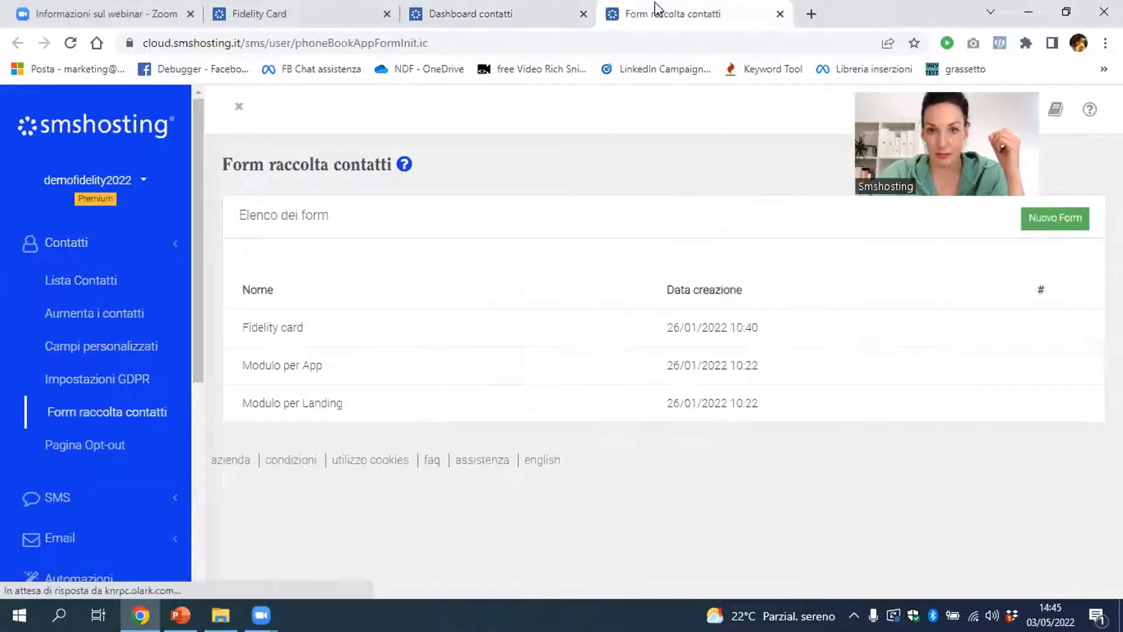
click(388, 331)
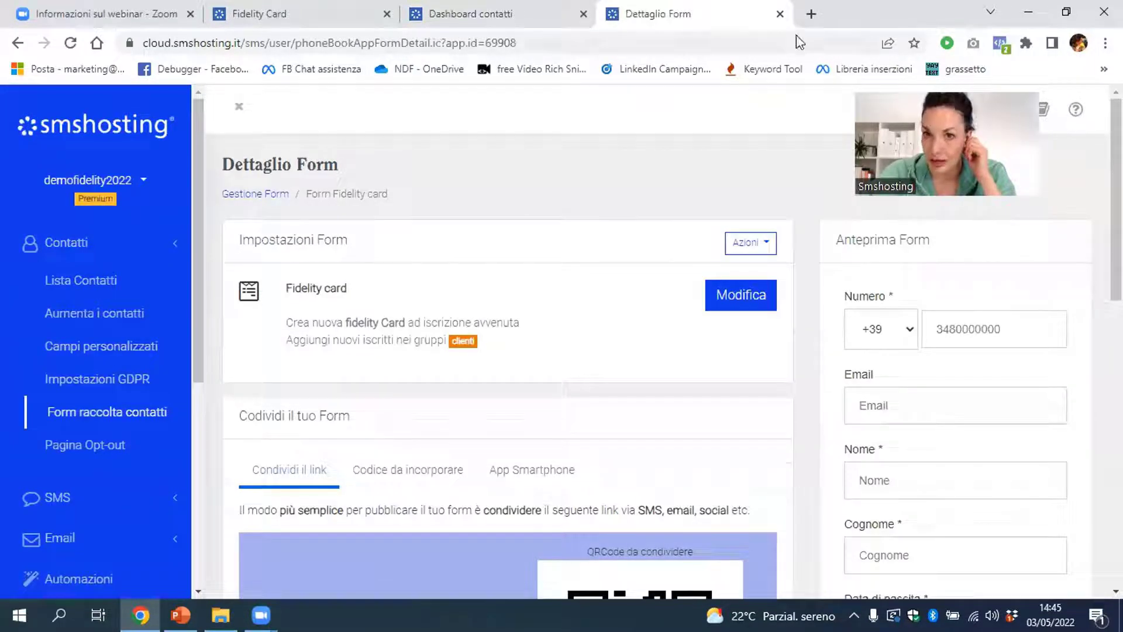
scroll(462, 495, down, 3)
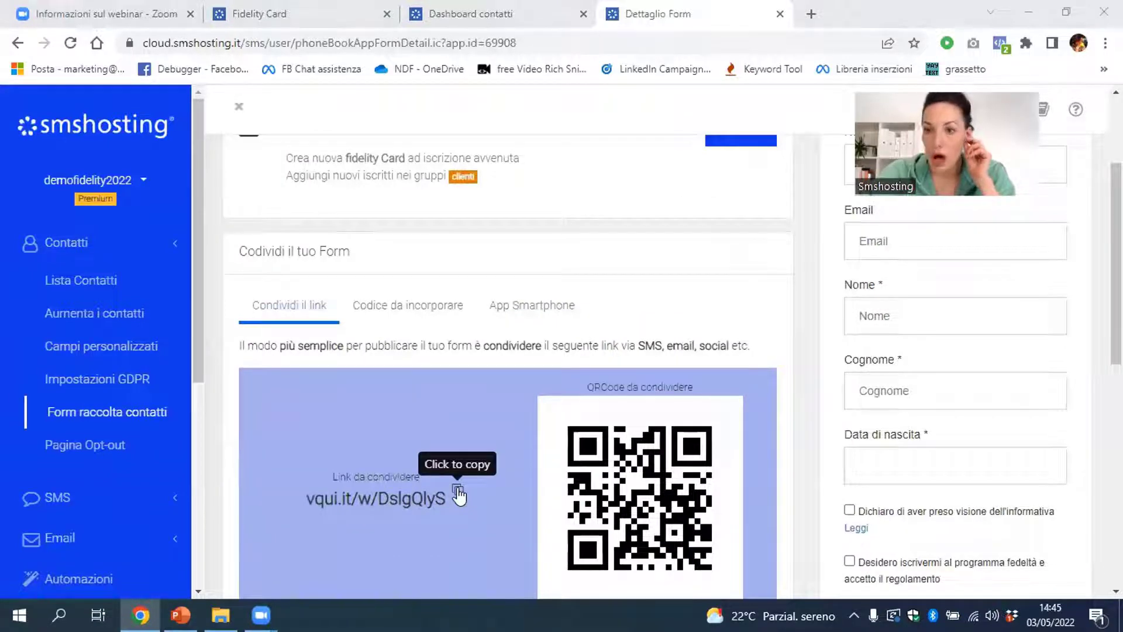
scroll(495, 468, down, 4)
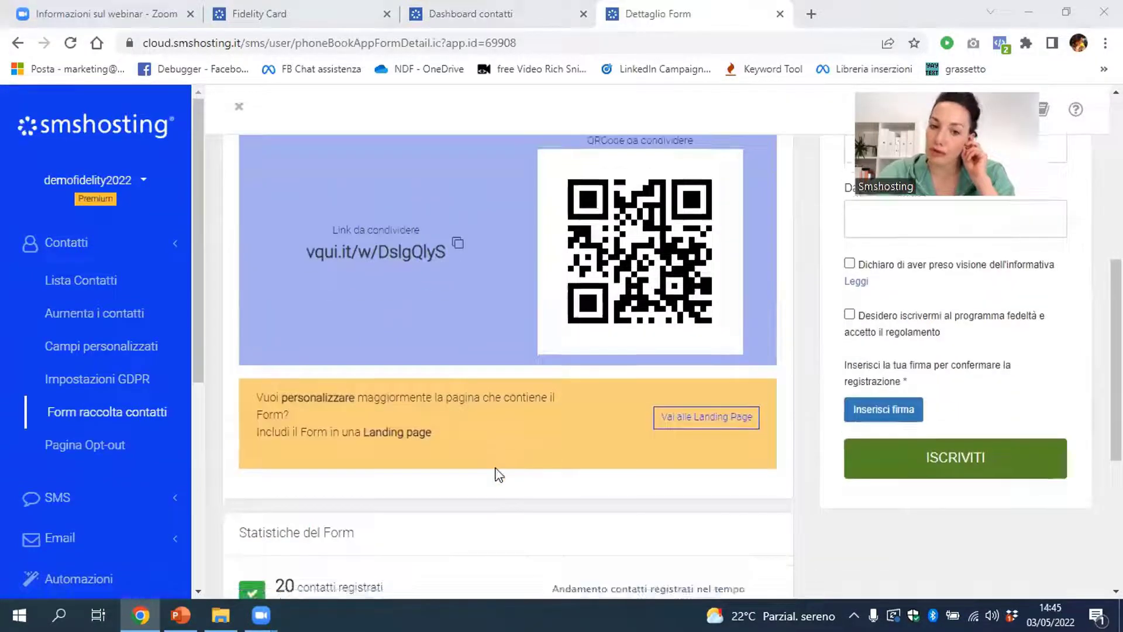
click(705, 418)
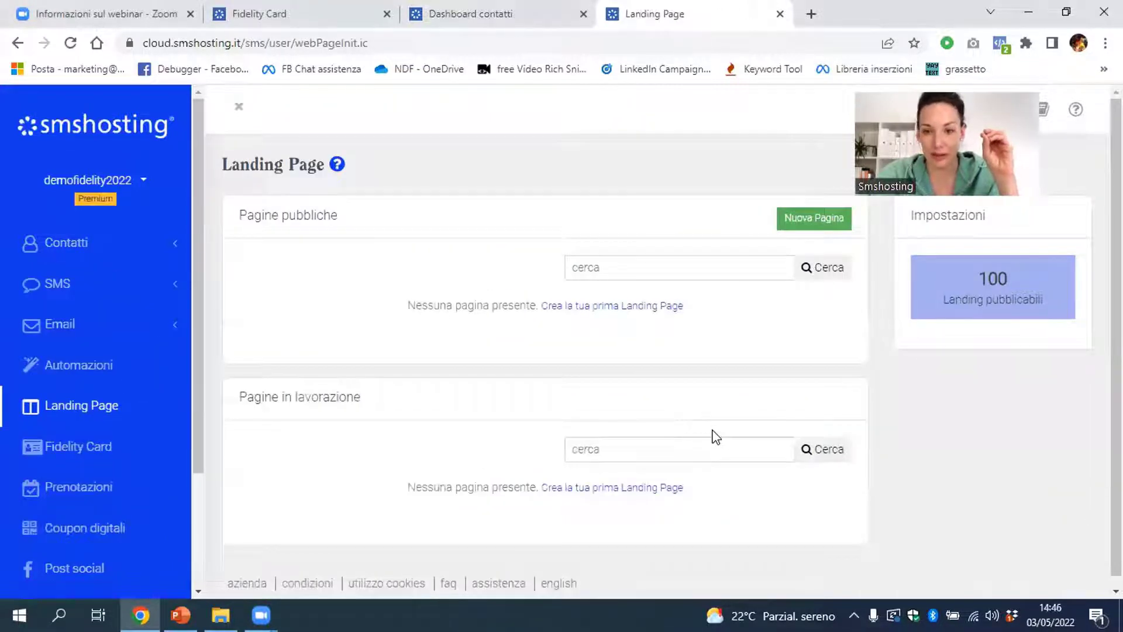
Create a new landing page named 'ggh' from the blank template
click(844, 228)
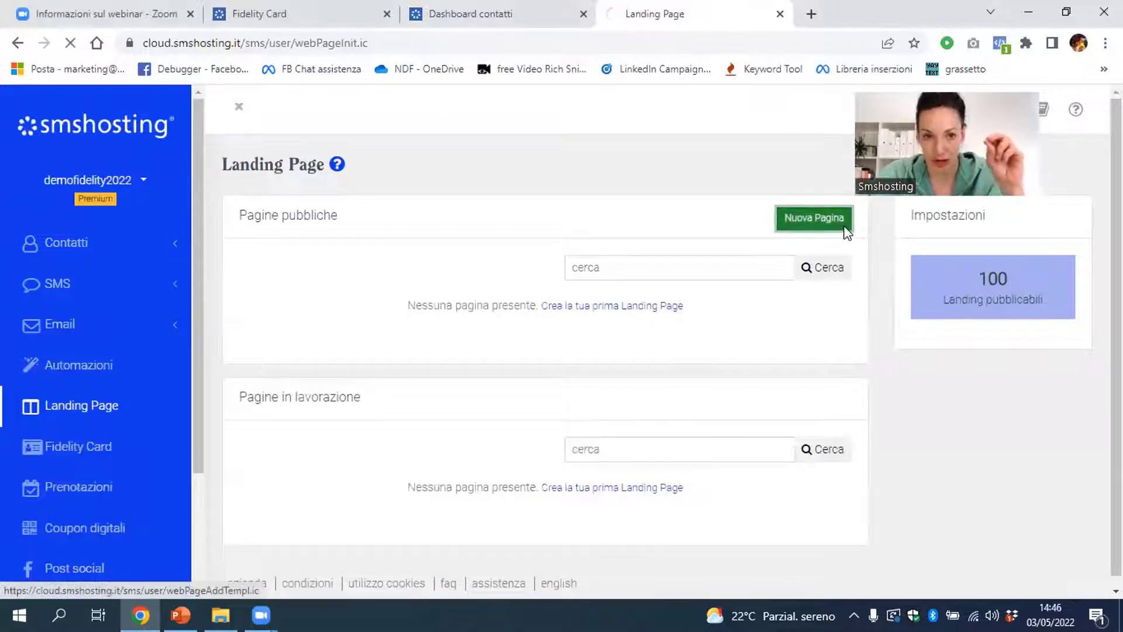
click(571, 384)
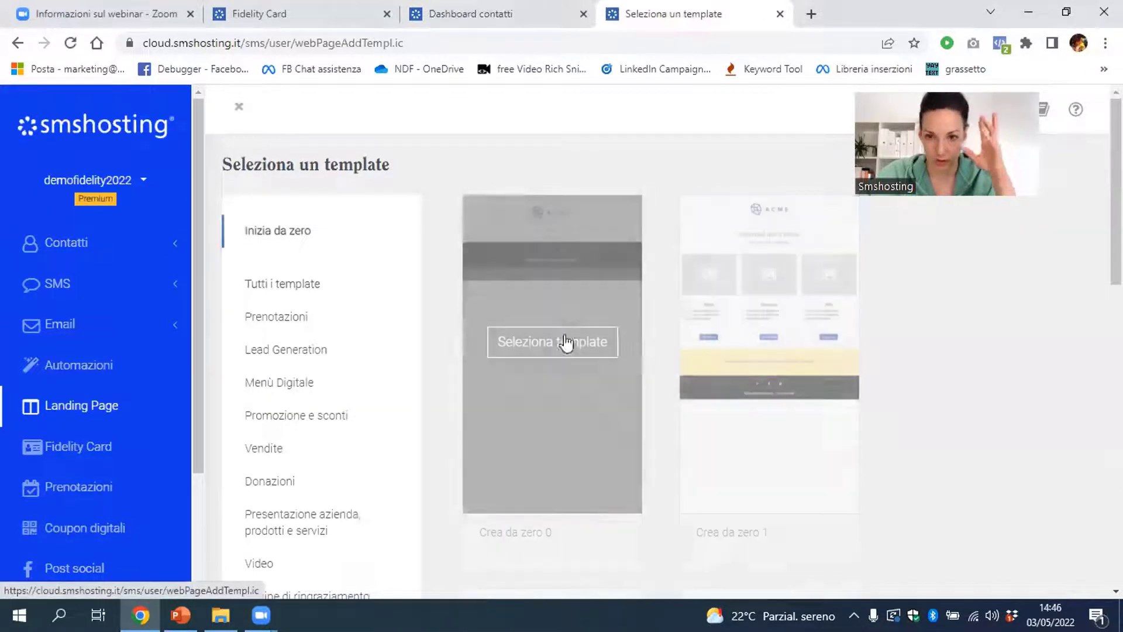
click(589, 351)
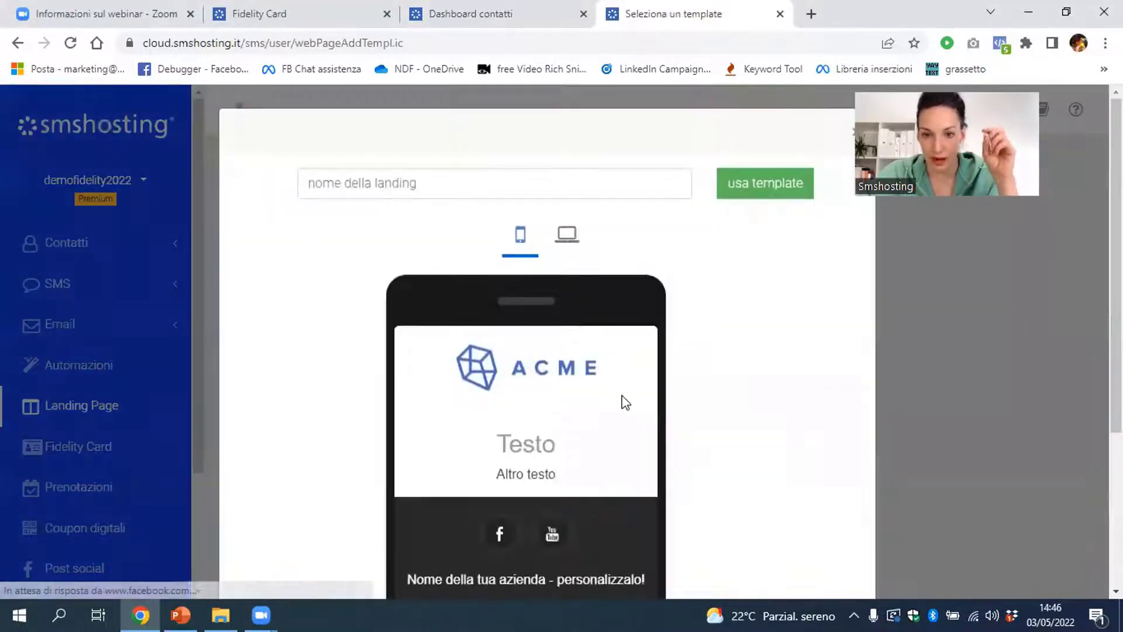
click(531, 181)
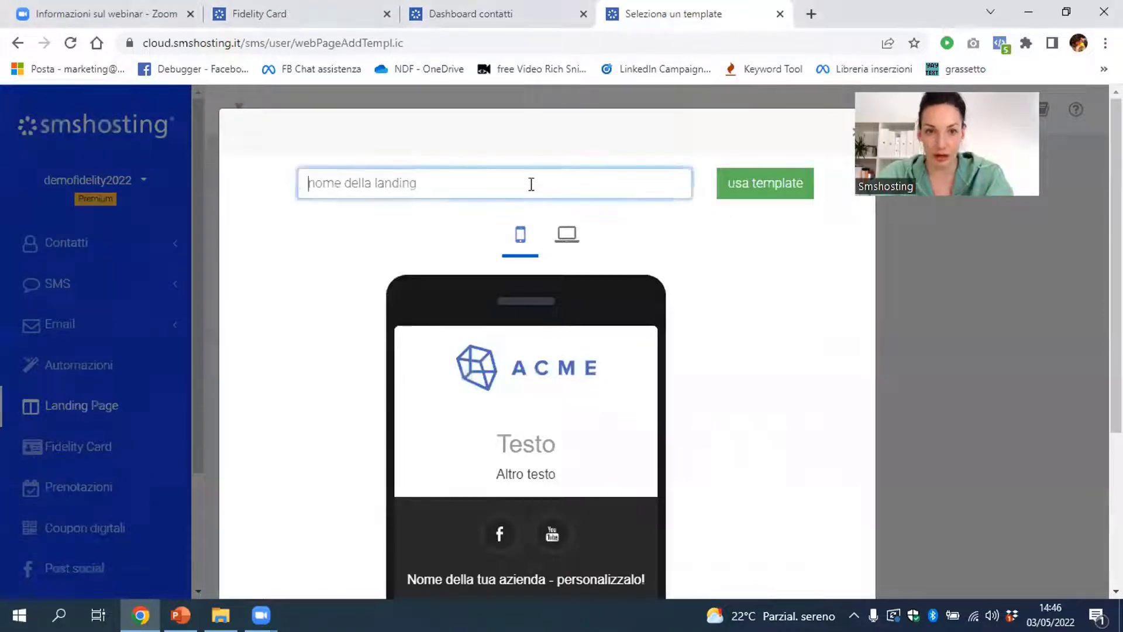
text(ggh)
click(731, 193)
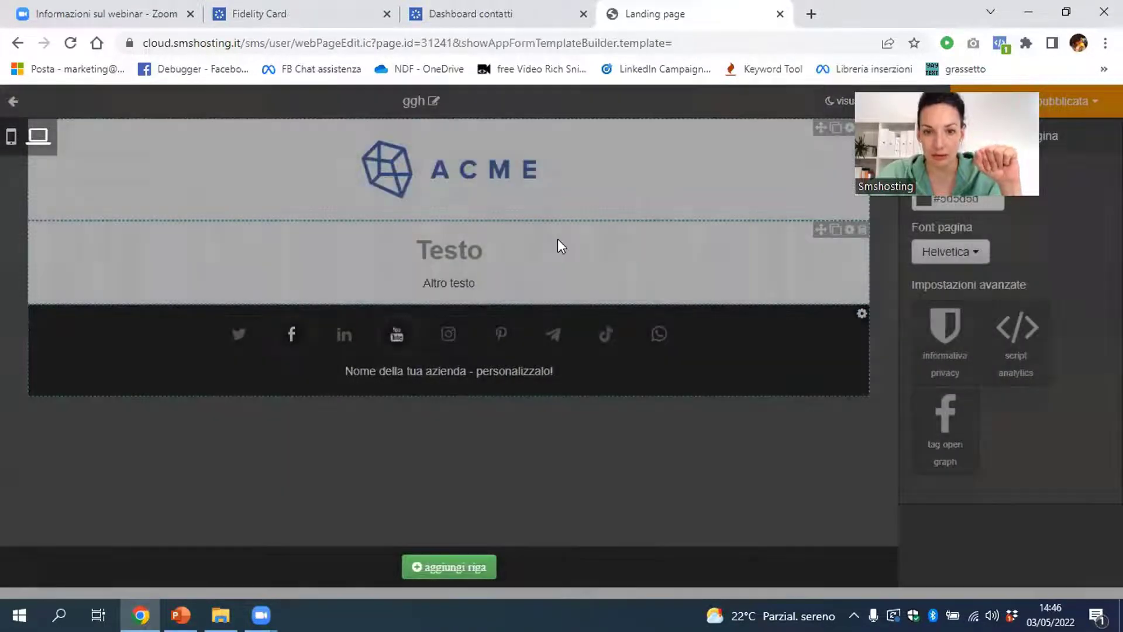
Add a Form row with the Fidelity card form and publish the ggh page
click(552, 253)
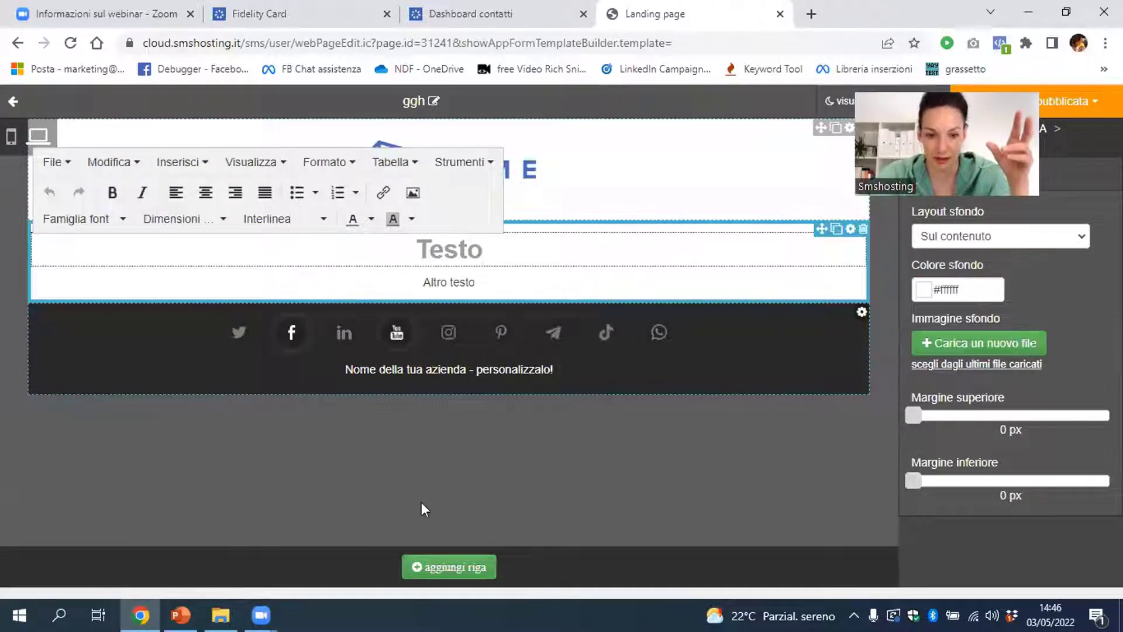
click(404, 567)
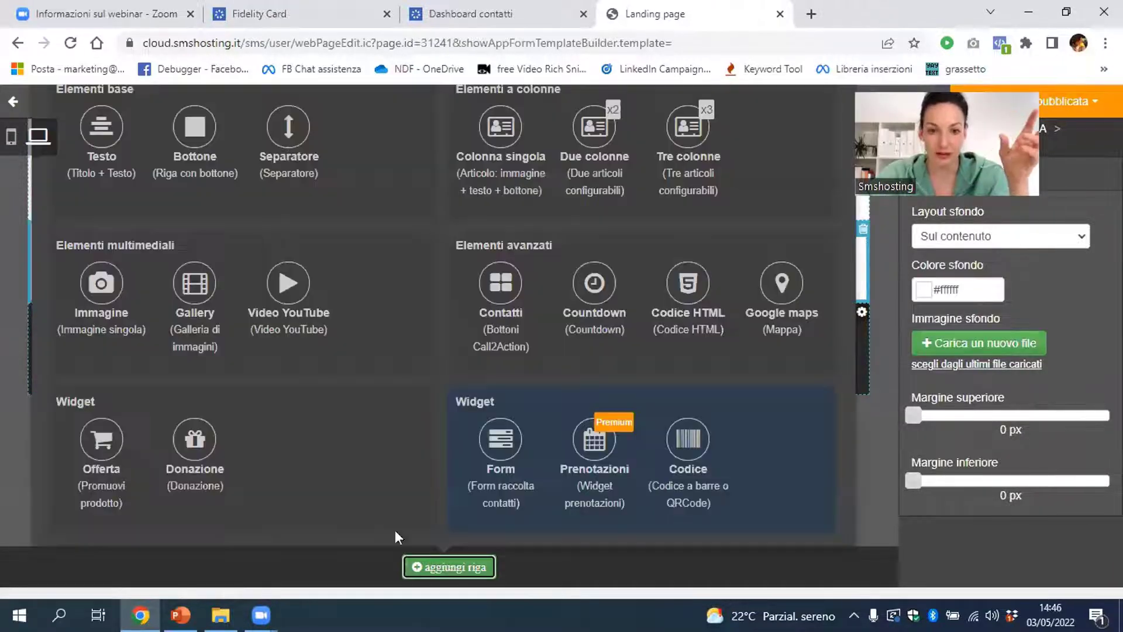
click(506, 440)
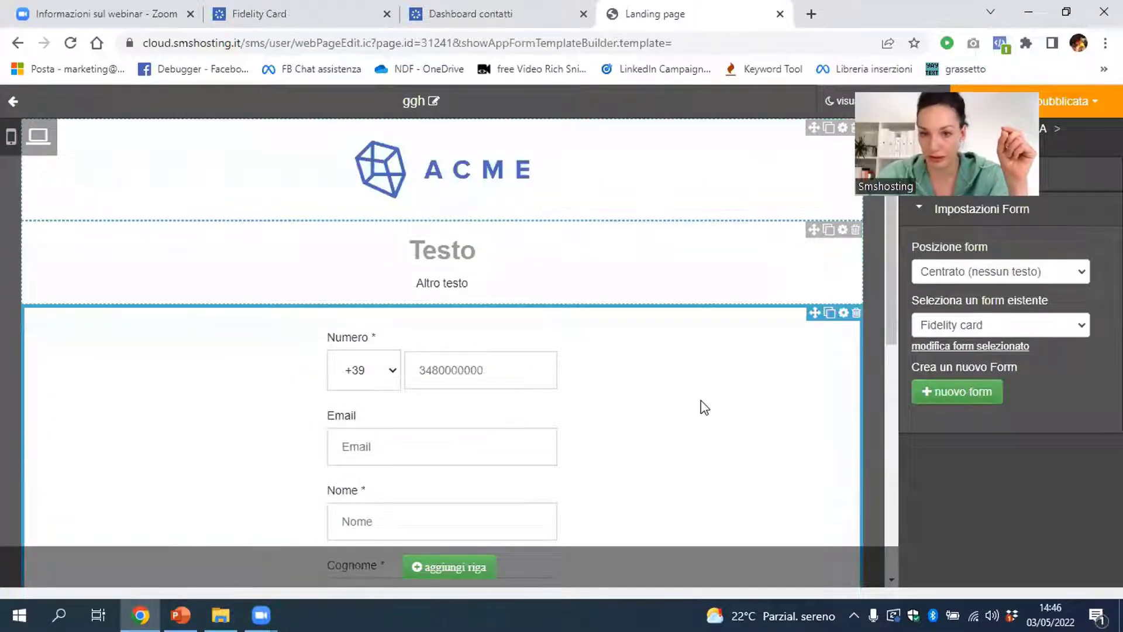
scroll(701, 400, down, 1)
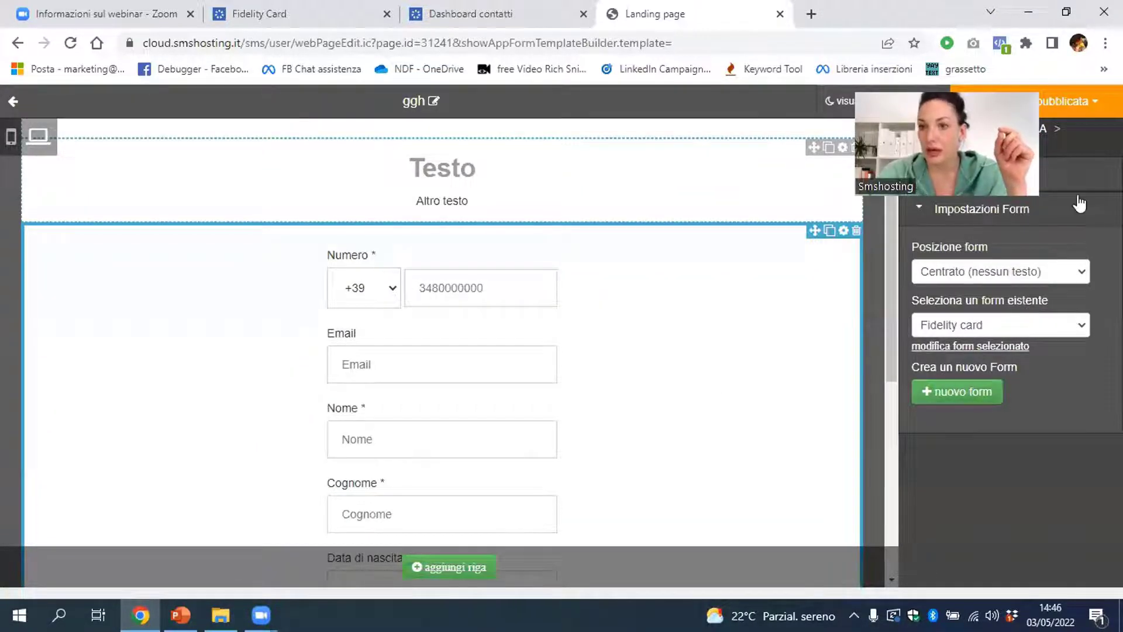
click(1048, 107)
click(1030, 131)
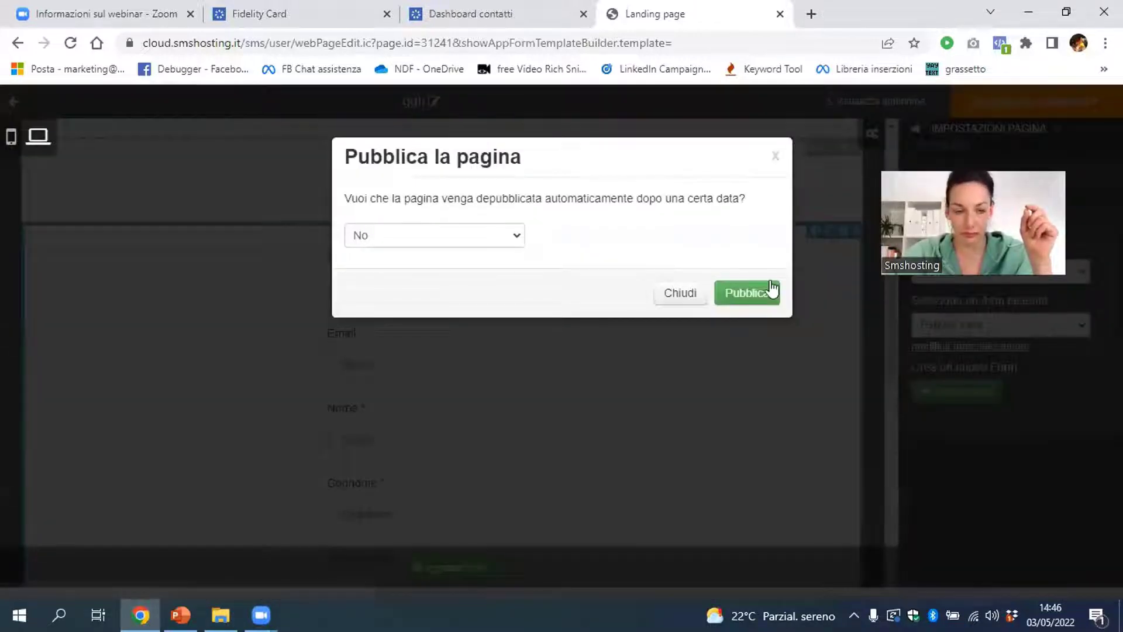
click(771, 291)
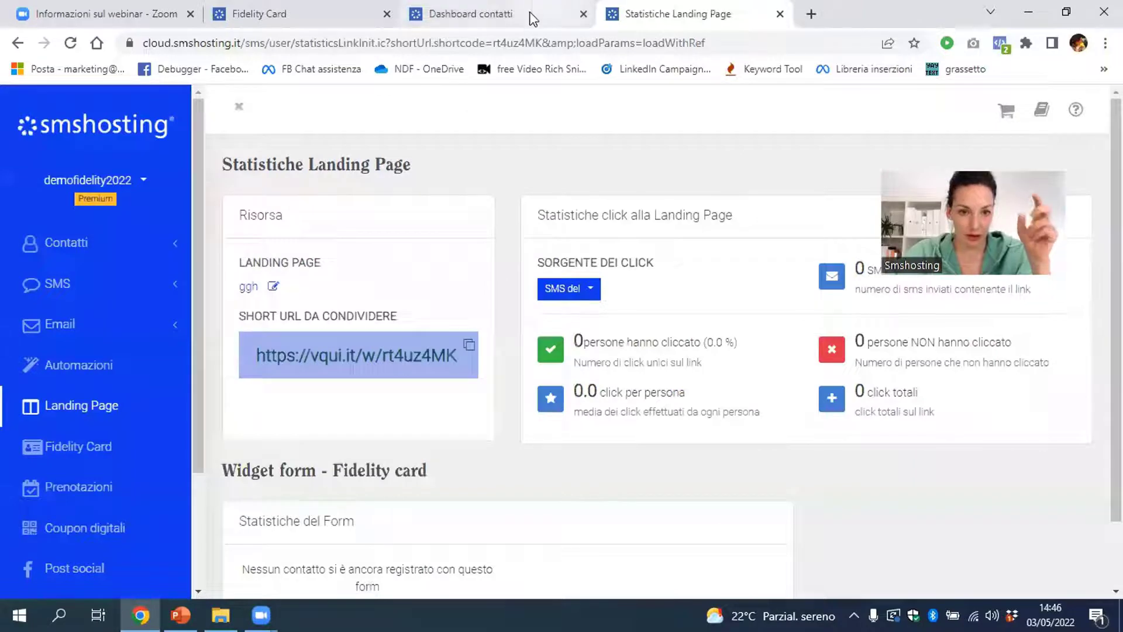
Write 'fgbhtmhjmk' as the SMS text and insert the ggh landing page link placeholder
click(502, 22)
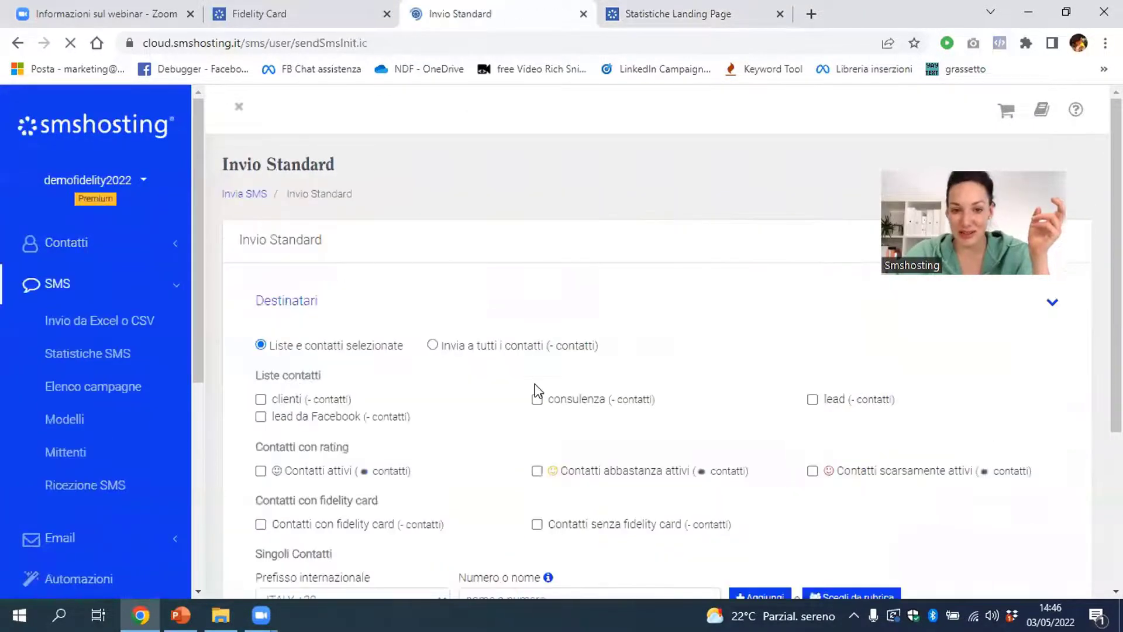
scroll(535, 383, down, 10)
click(513, 263)
text(fgbhtmhjmk)
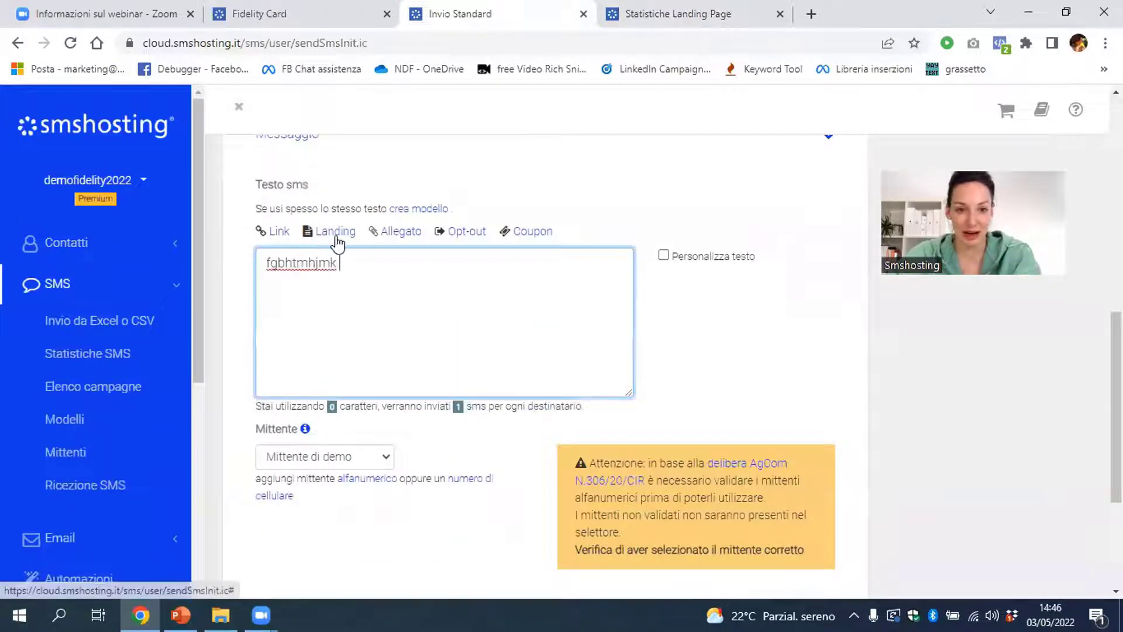
click(335, 232)
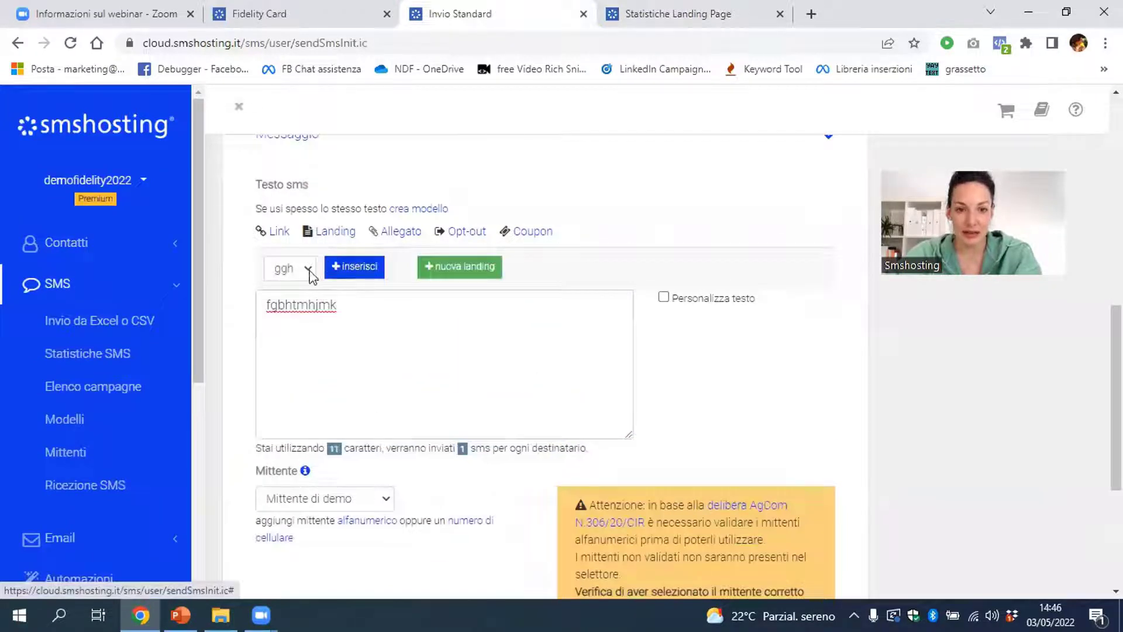
click(333, 270)
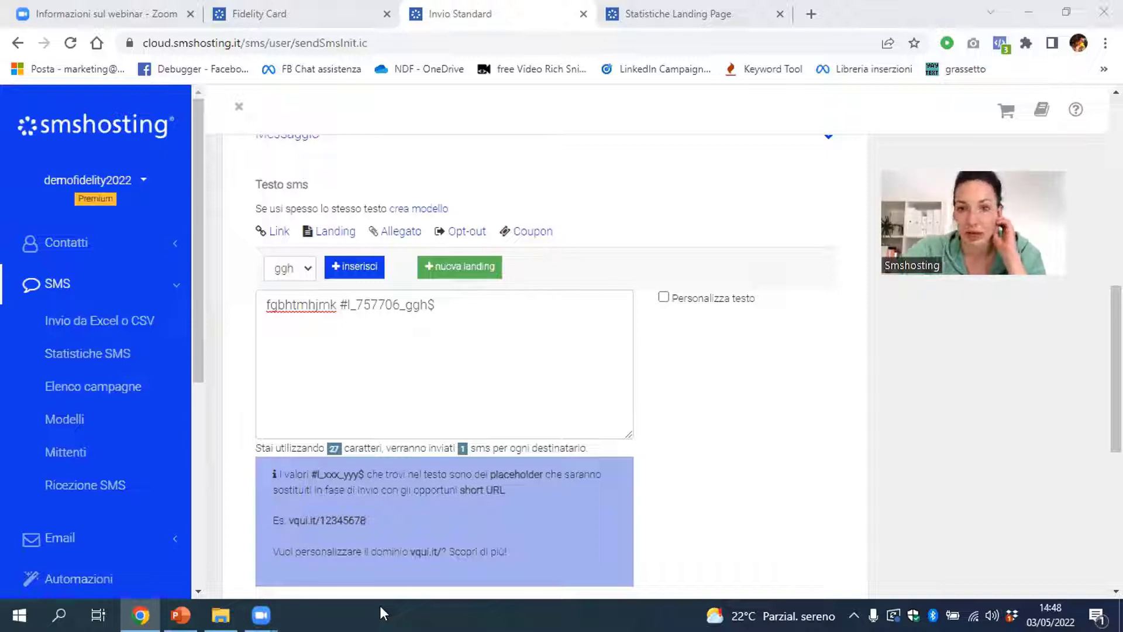
scroll(170, 389, down, 1)
scroll(168, 392, down, 1)
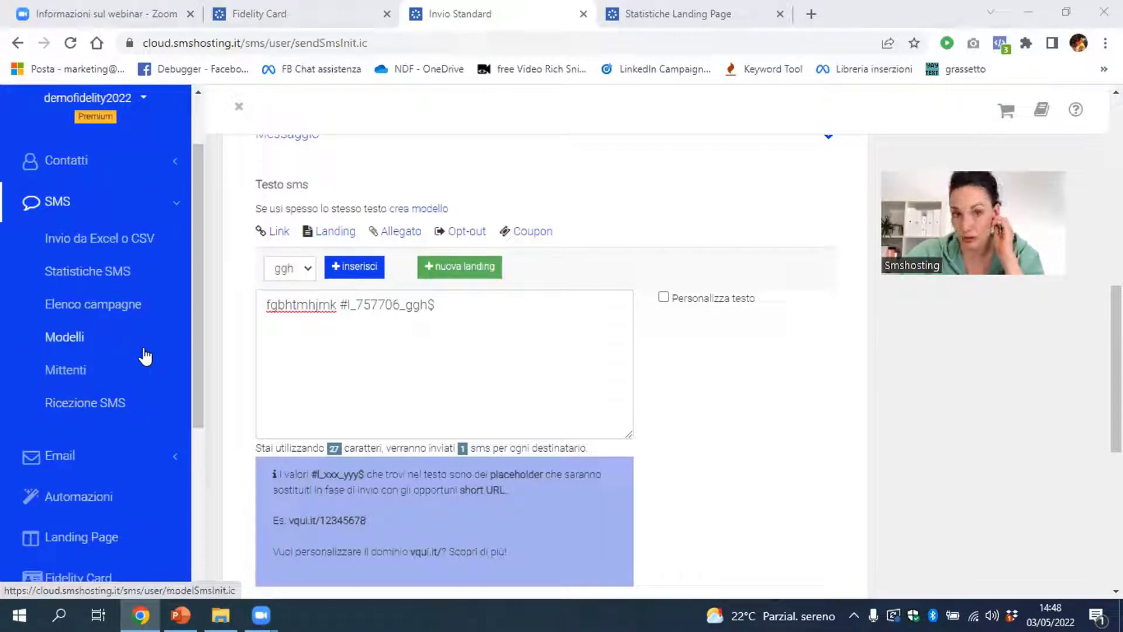
Open Impostazioni GDPR under Contatti and edit privacy version v 2
scroll(145, 354, down, 3)
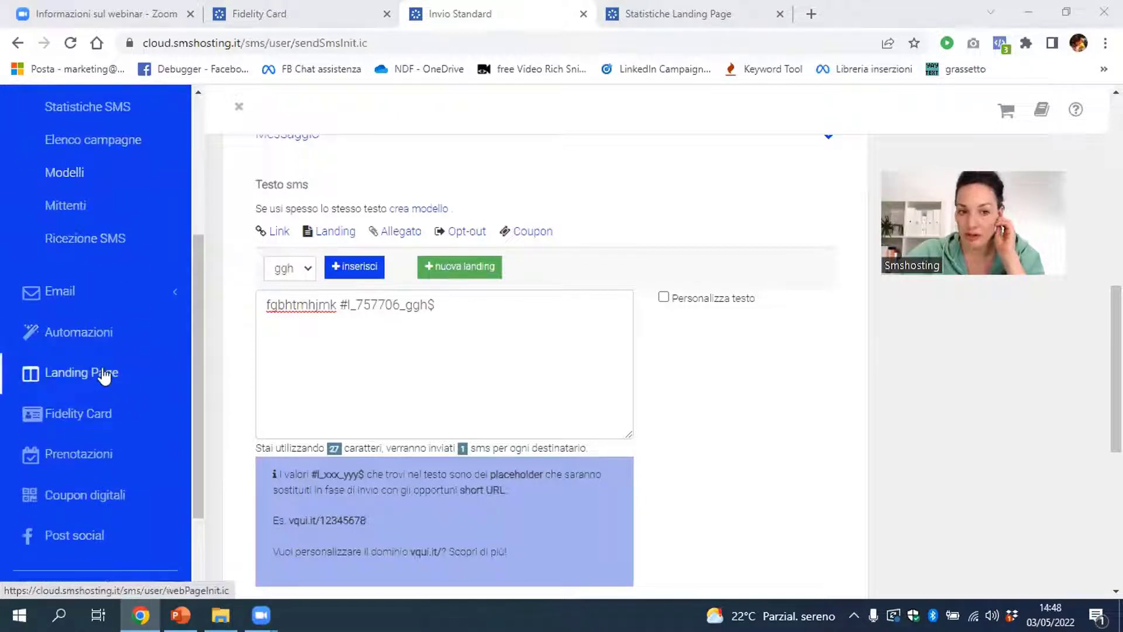
click(82, 415)
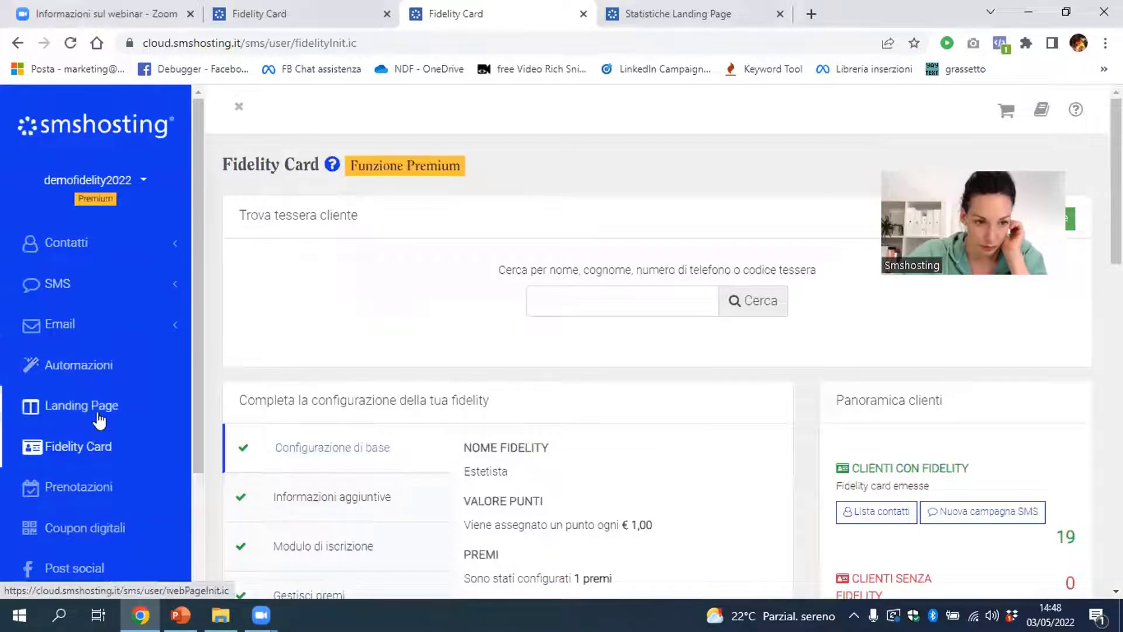
scroll(88, 351, down, 3)
scroll(93, 287, up, 3)
click(104, 249)
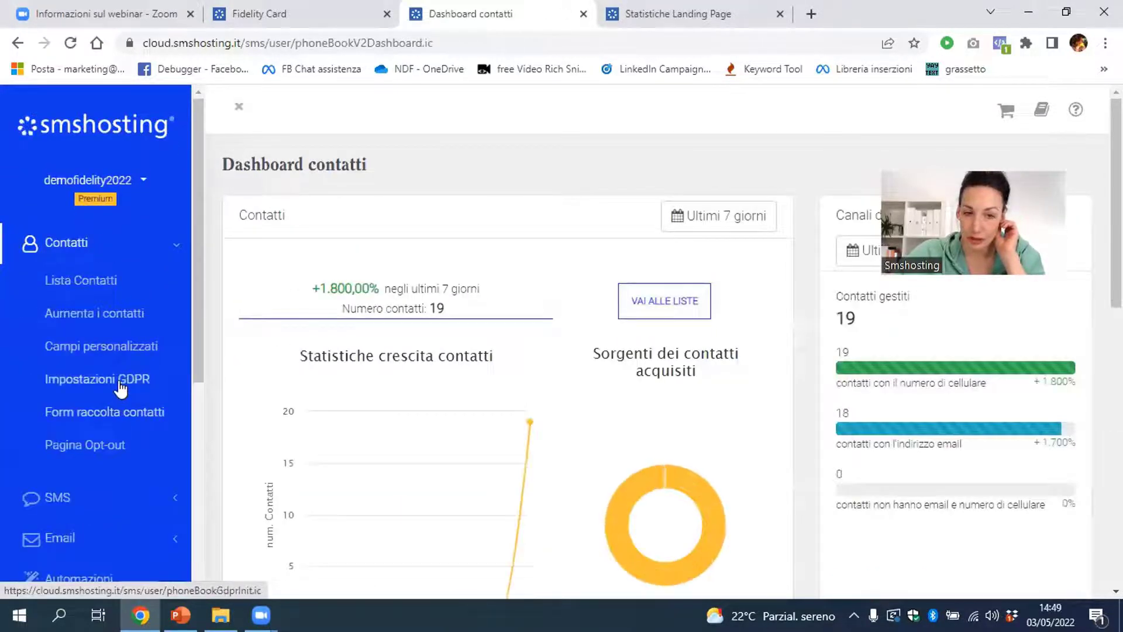
click(120, 384)
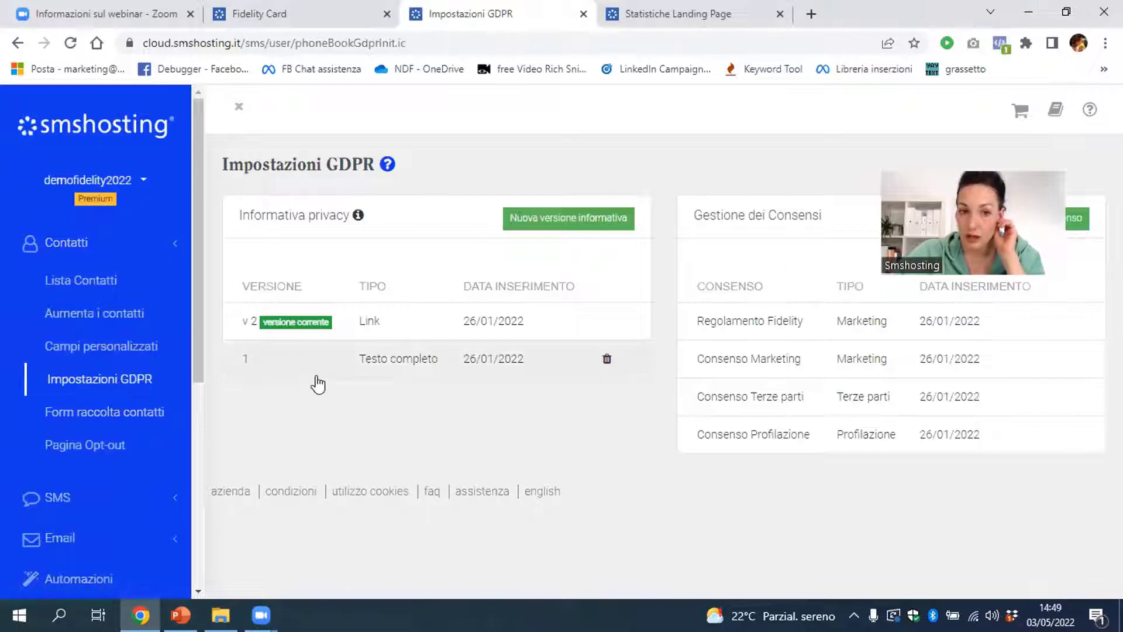
click(311, 331)
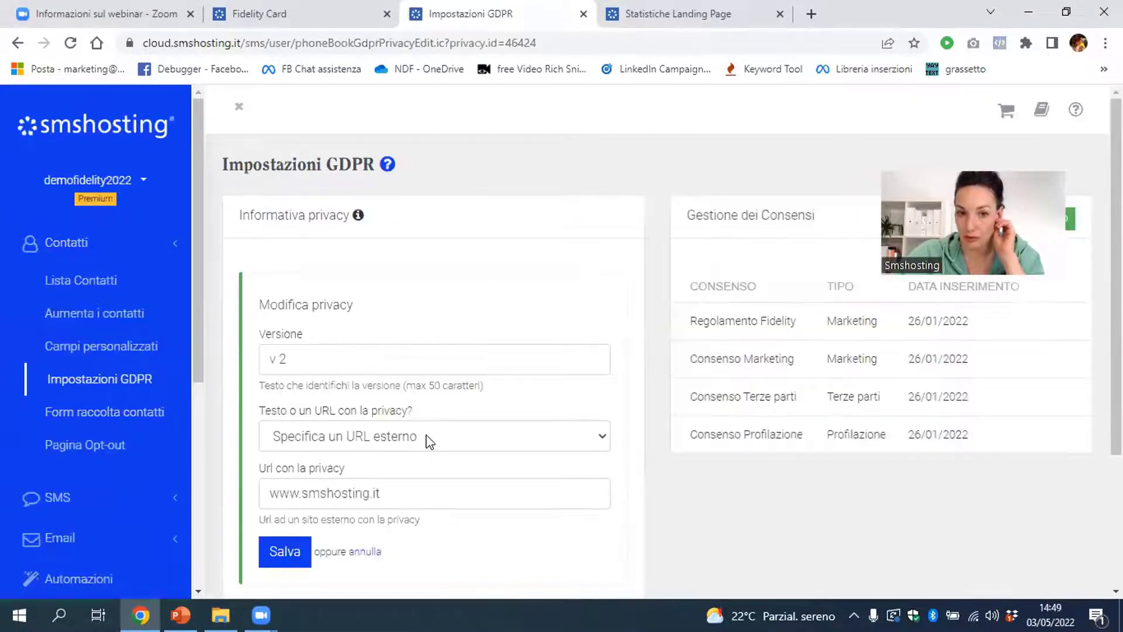
Set v 2 to 'Specifica direttamente il testo' and load the fidelity-rules privacy template
click(454, 438)
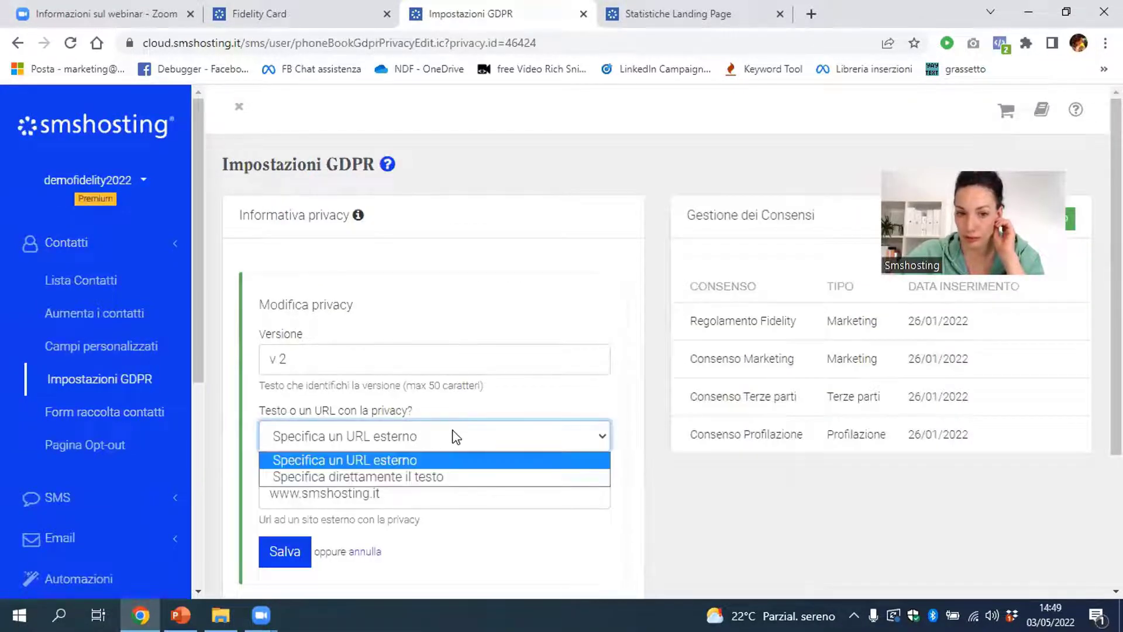
click(454, 483)
click(536, 470)
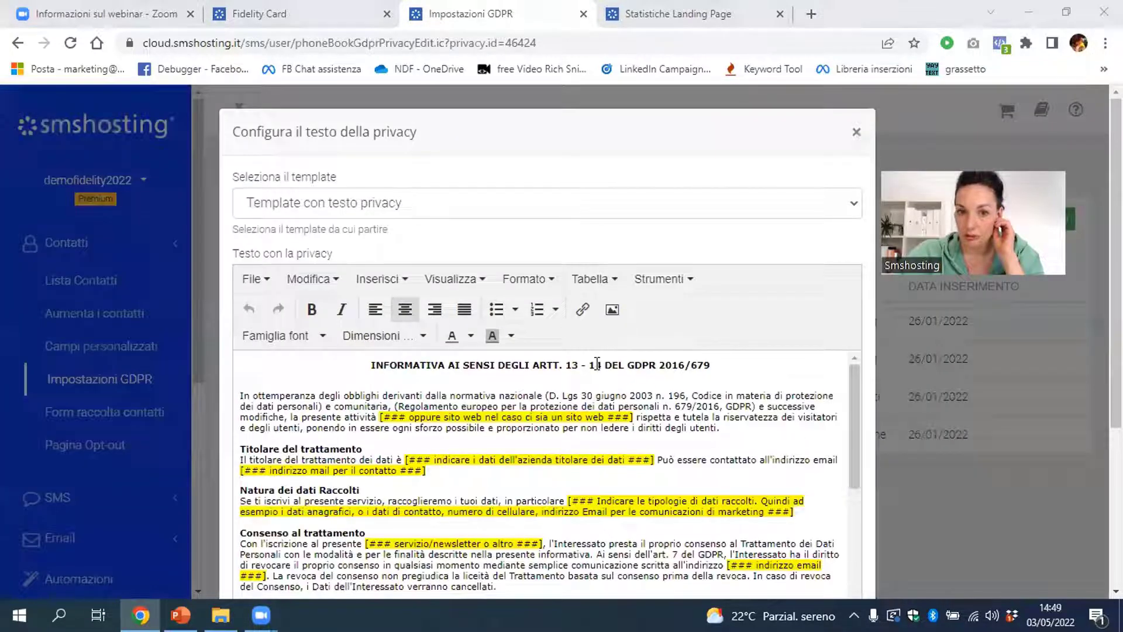
click(412, 203)
click(413, 244)
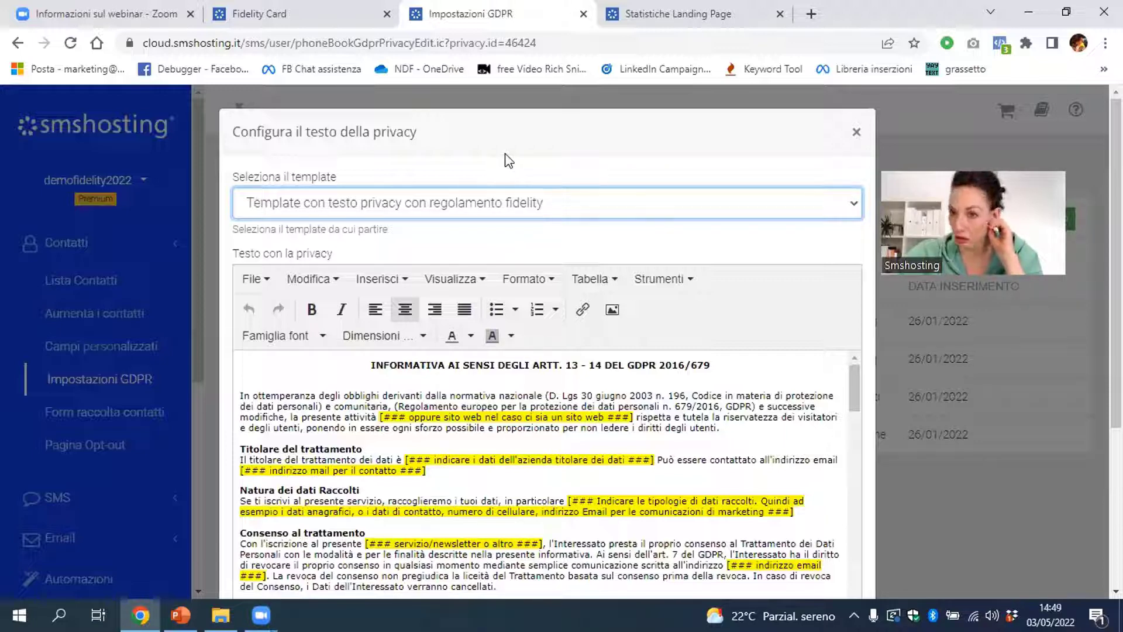
Close the 'Configura il testo della privacy' dialog to return to the v 2 privacy form
click(854, 132)
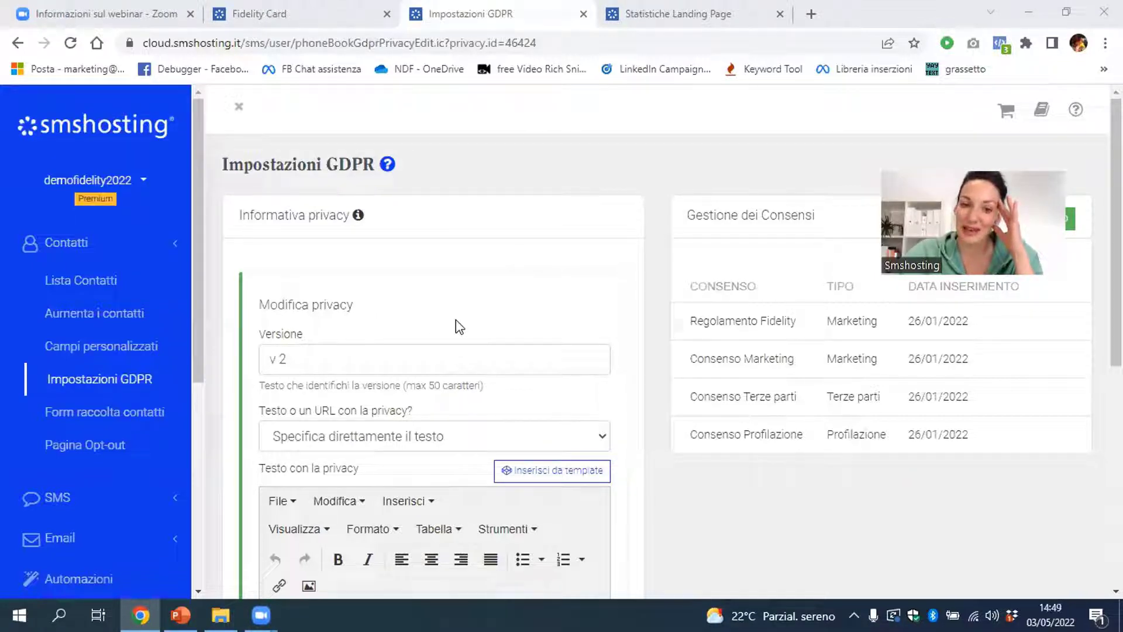
drag(876, 11, 392, 424)
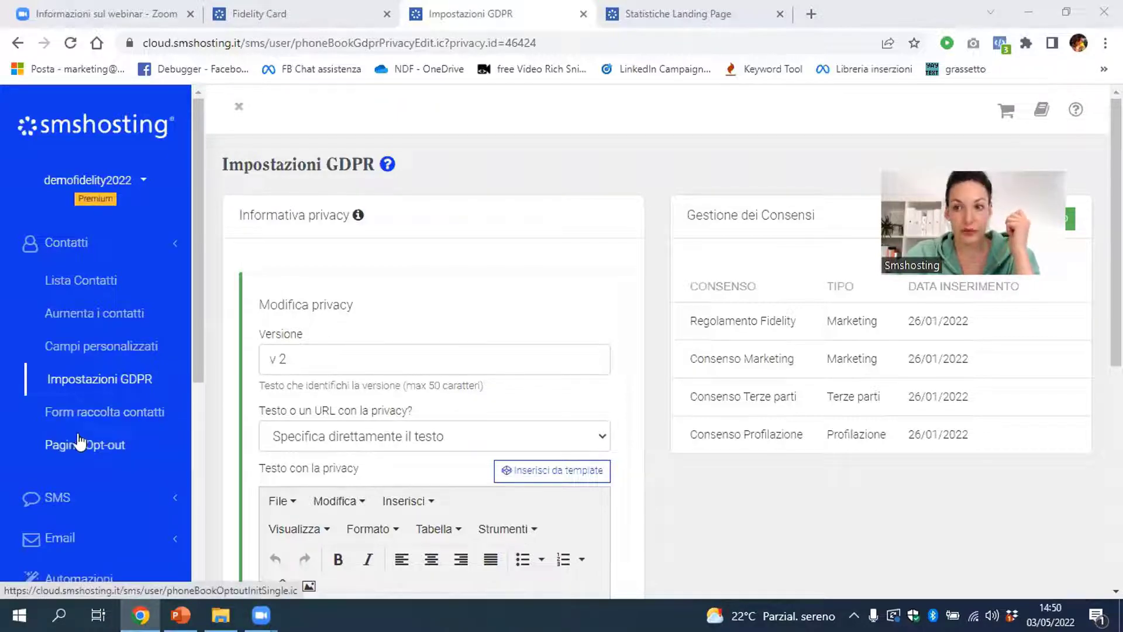
Open the Fidelity Card reward management step in Impostazioni Fidelity
scroll(82, 438, down, 3)
scroll(85, 436, down, 3)
click(76, 331)
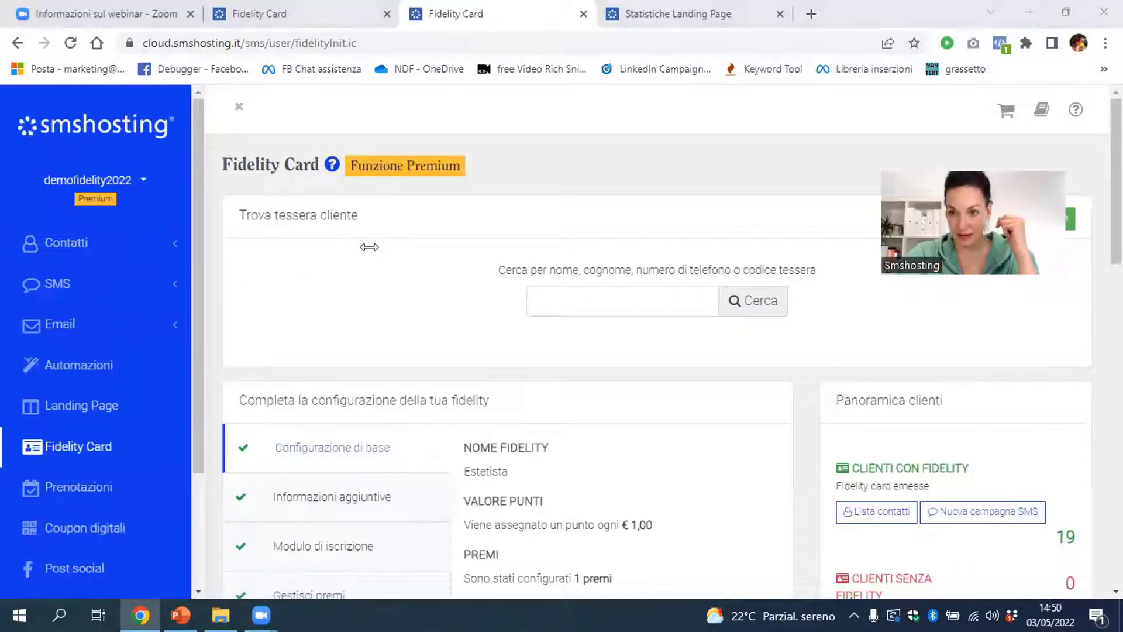
scroll(653, 347, down, 3)
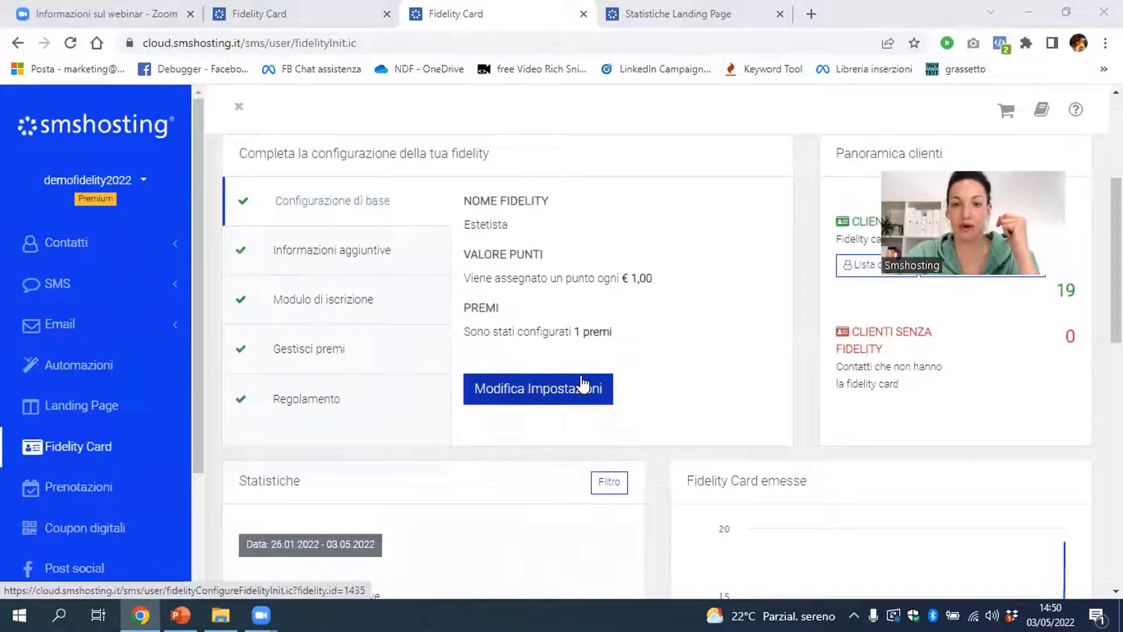
click(292, 355)
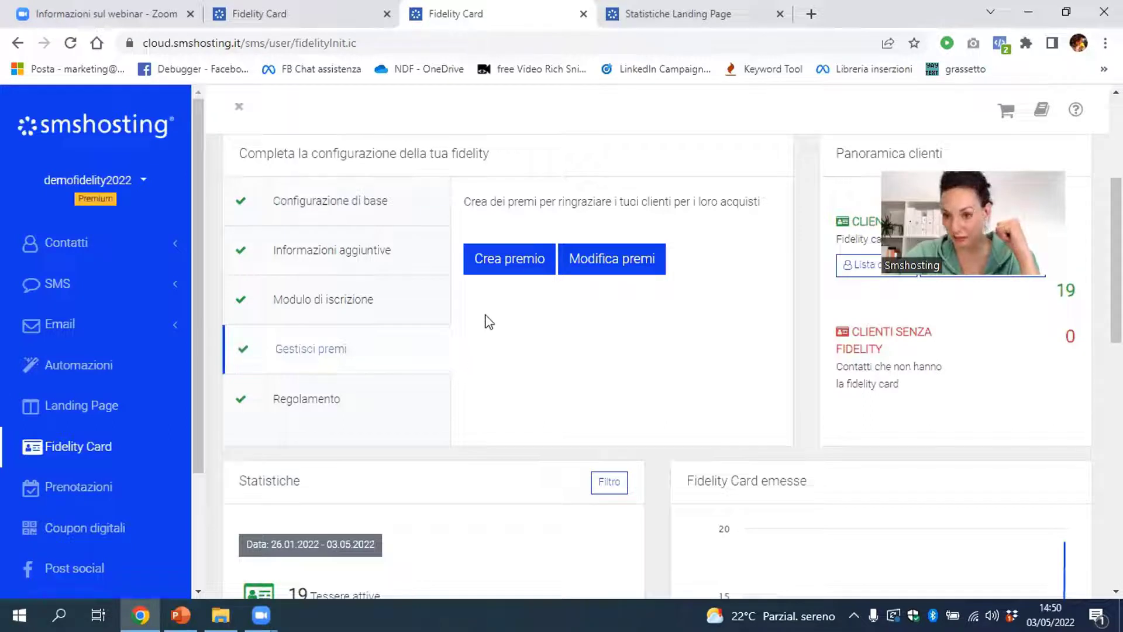
click(517, 275)
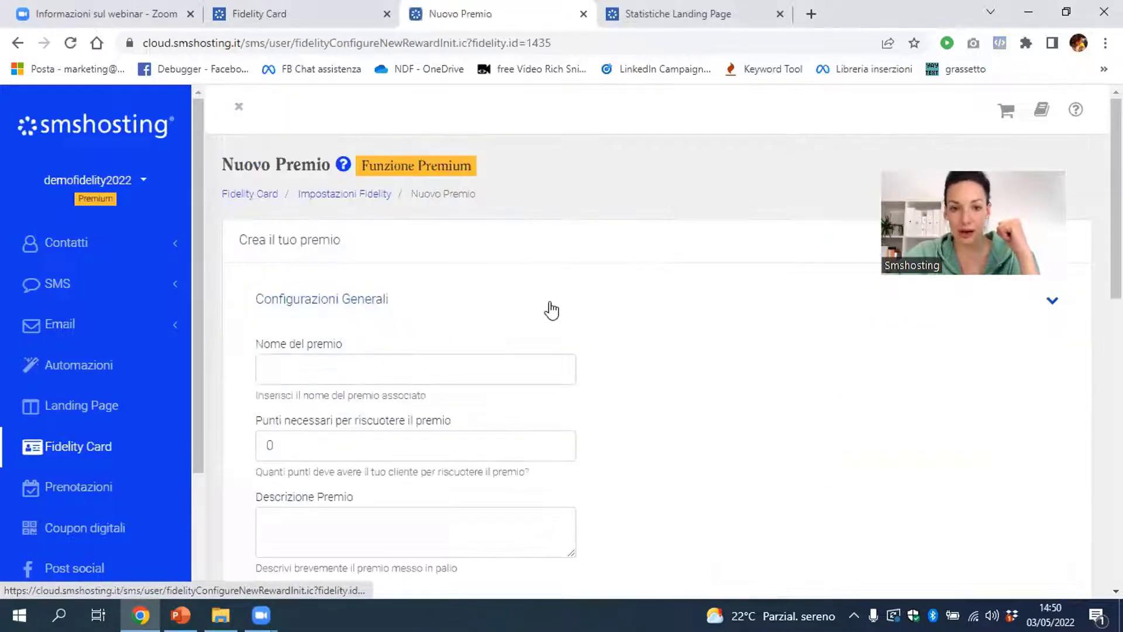
click(313, 193)
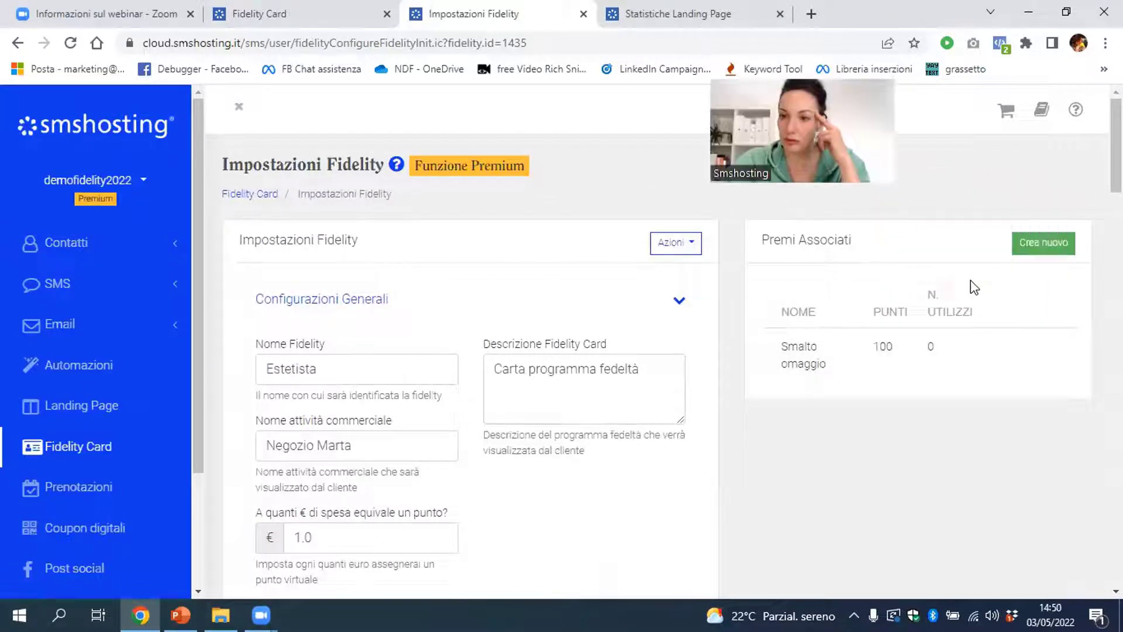
Create and save a new reward requiring 500 points, with a name and description 'o8o'
click(1016, 243)
scroll(687, 382, down, 3)
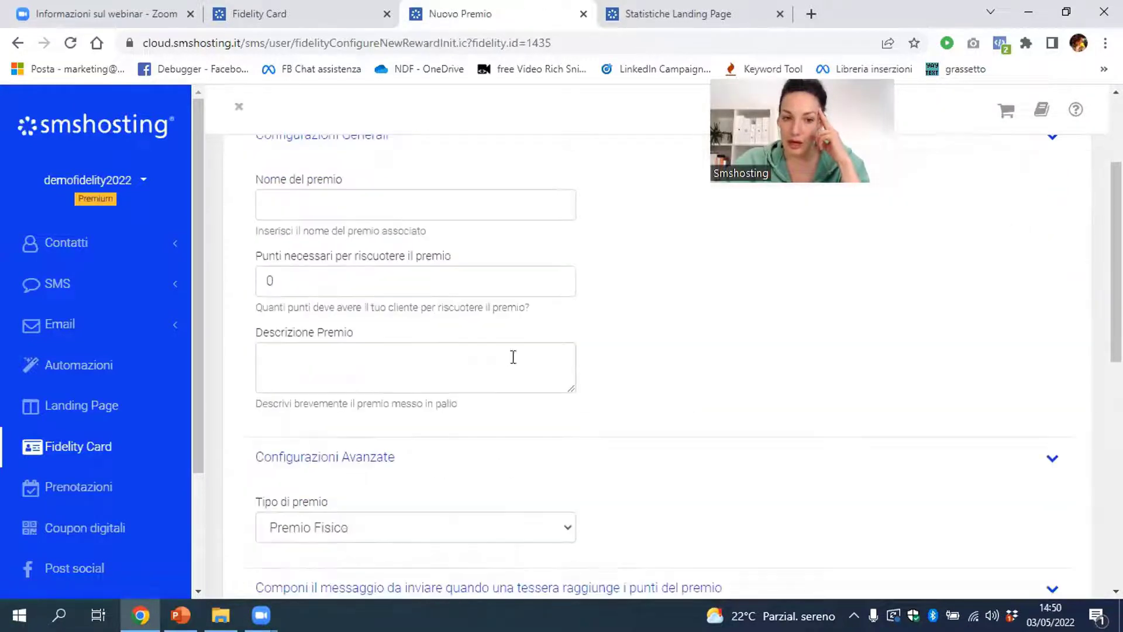
double_click(271, 282)
text(5)
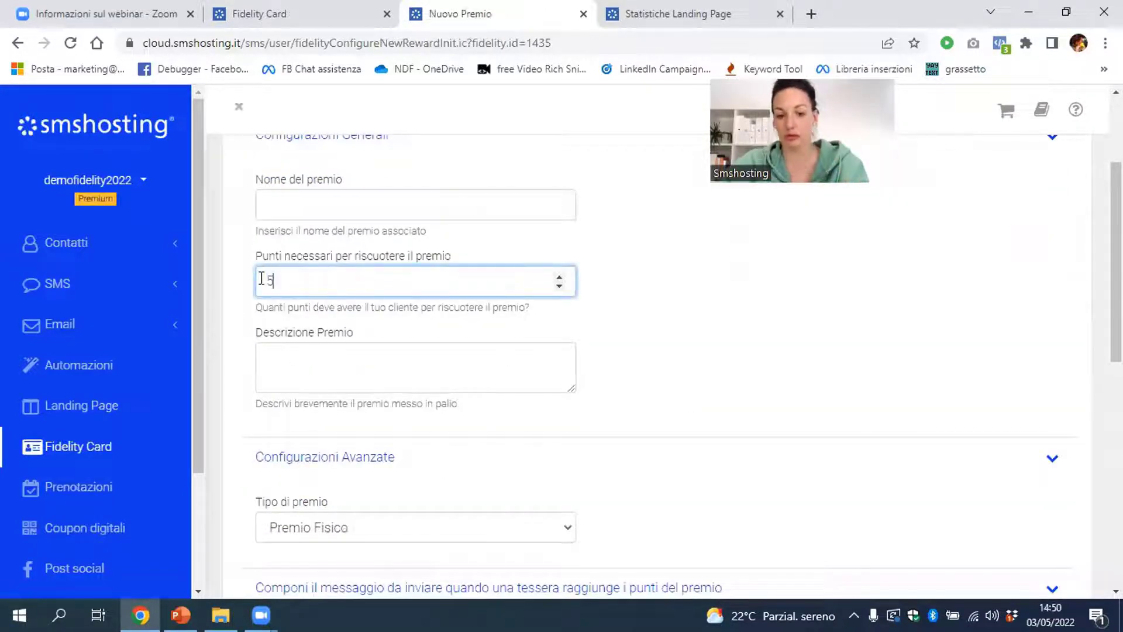
text(00)
click(354, 198)
text(l)
click(401, 371)
text(o8o)
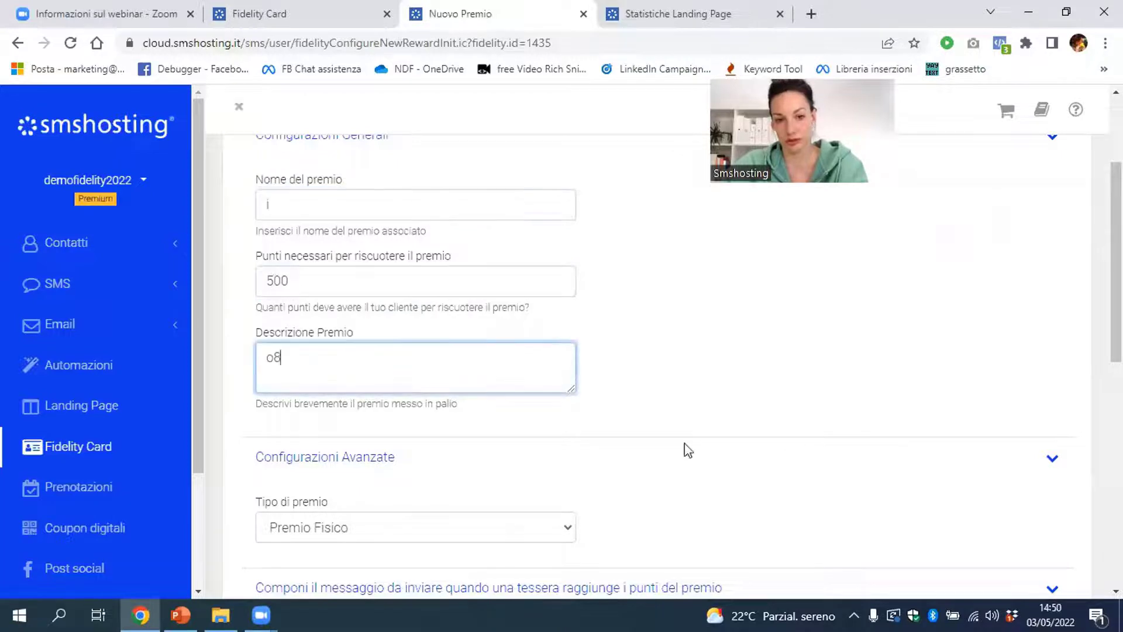
scroll(804, 436, down, 3)
scroll(805, 436, down, 6)
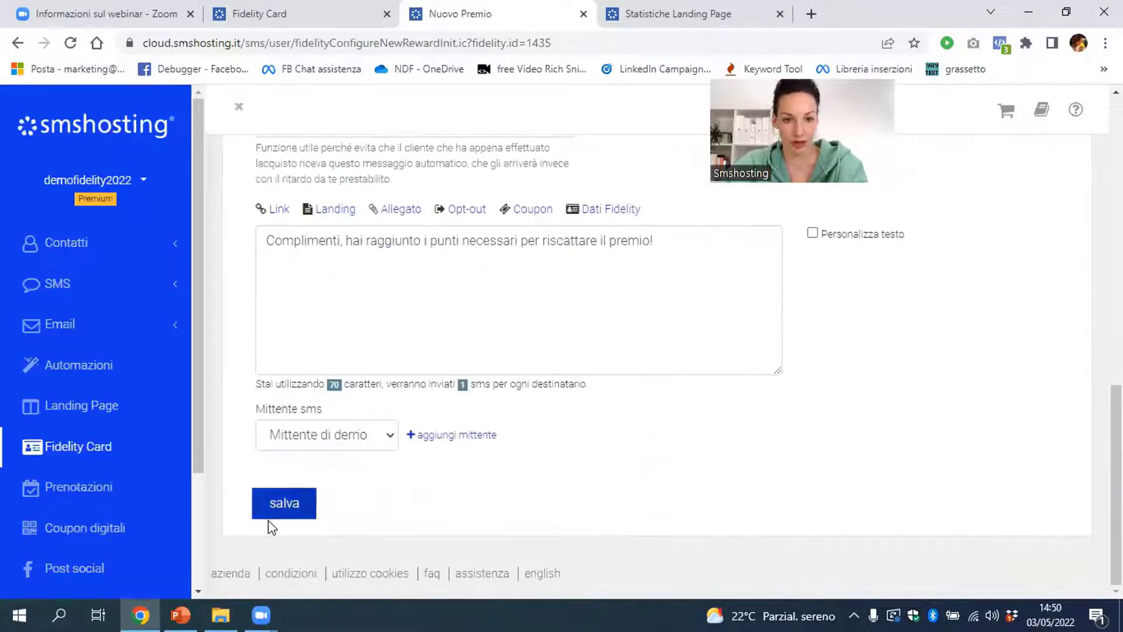
click(268, 522)
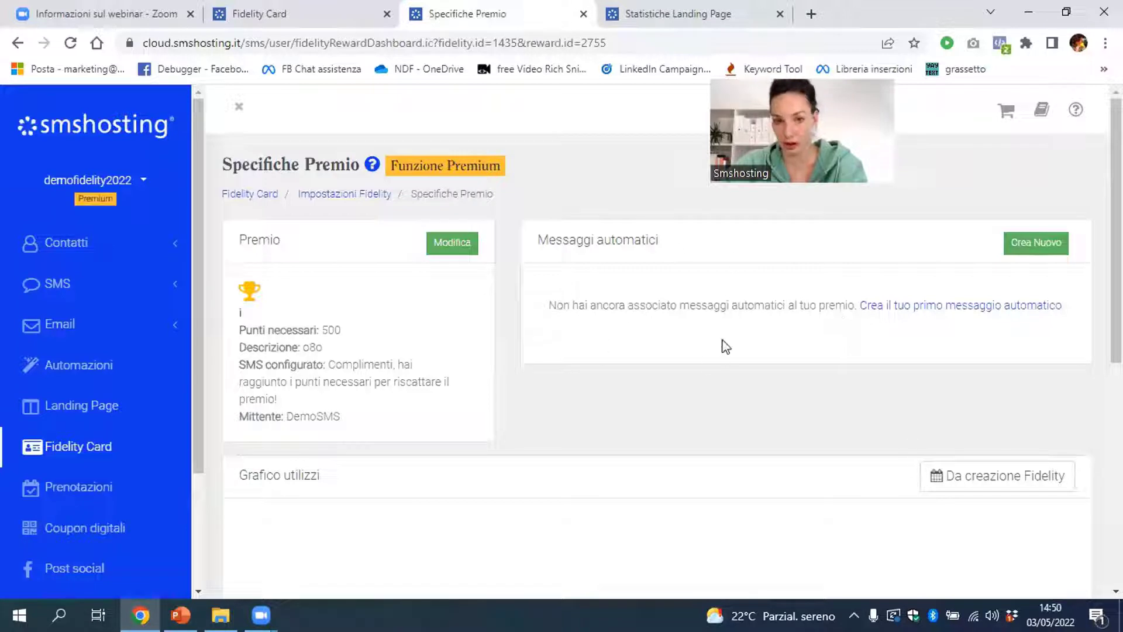
Return to Impostazioni Fidelity to review both rewards: Smalto omaggio (100) and the new one (500)
click(323, 196)
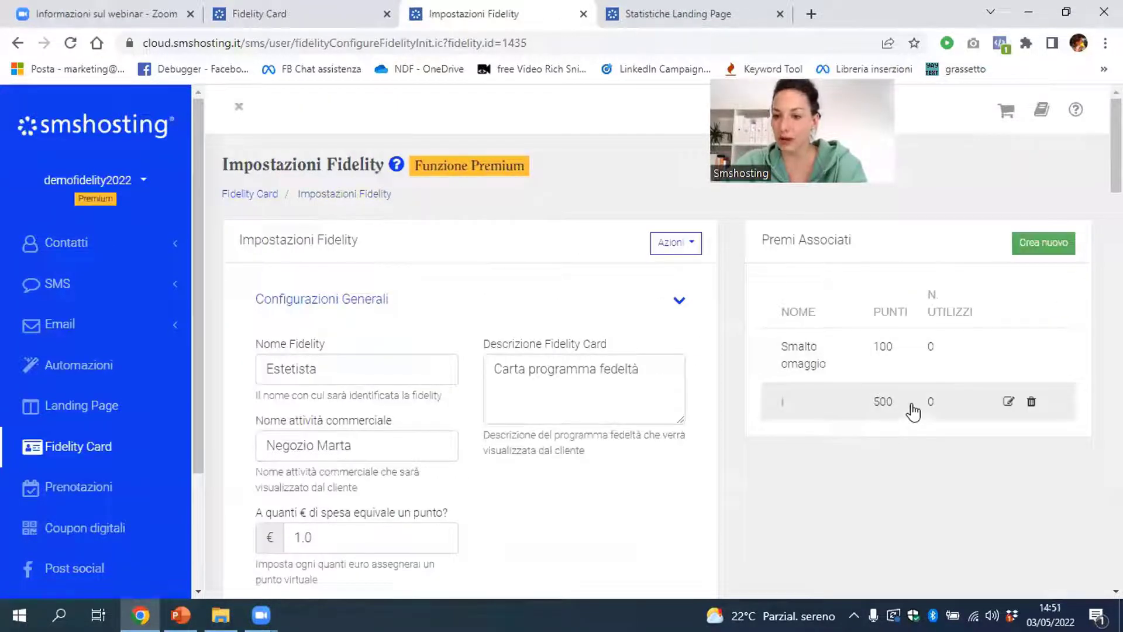
mouse_move(920, 343)
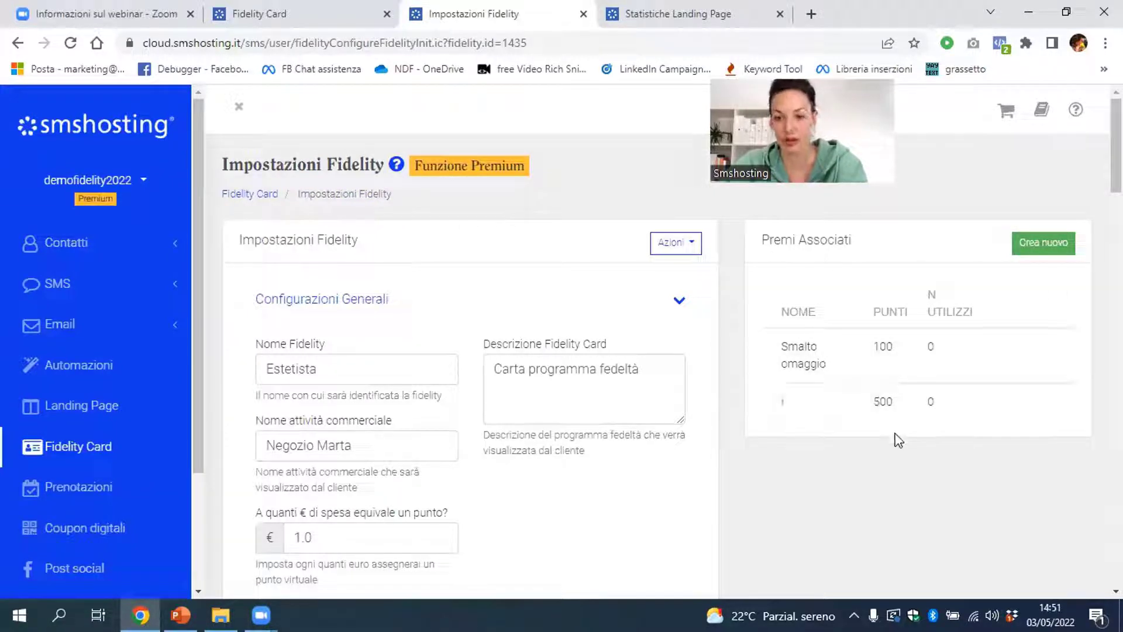
mouse_move(923, 374)
mouse_move(939, 395)
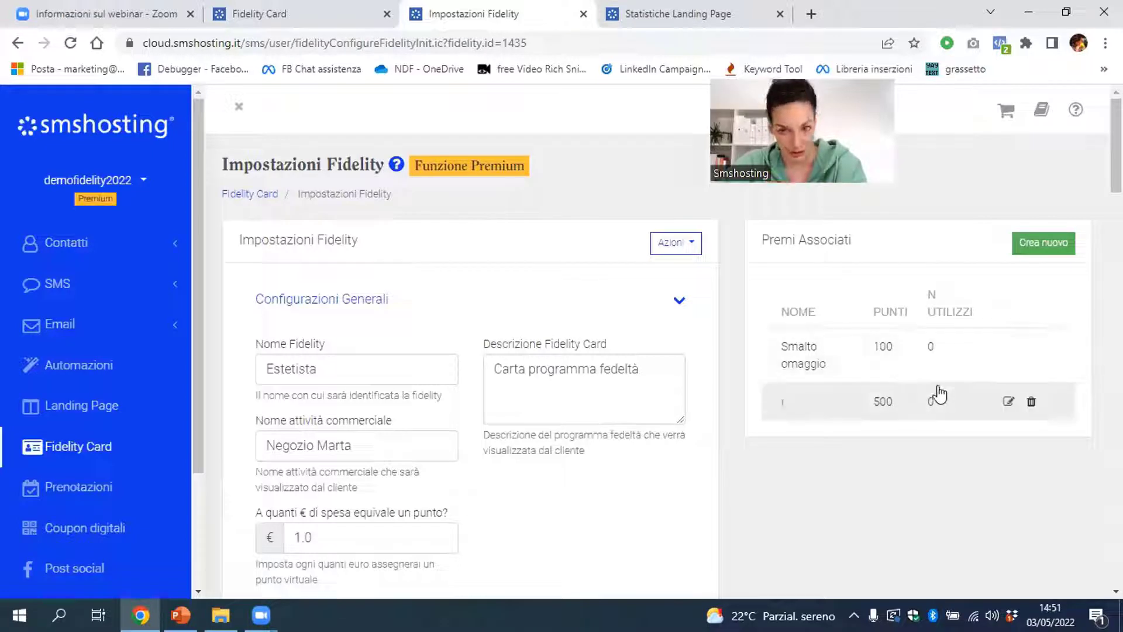
click(70, 442)
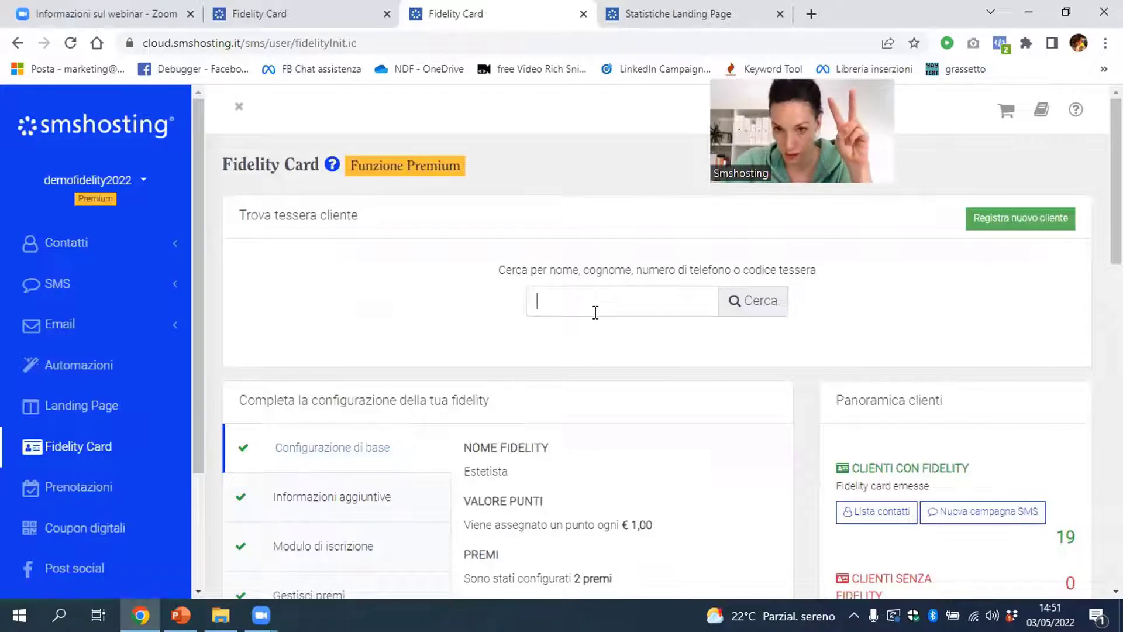
click(595, 313)
text(mart)
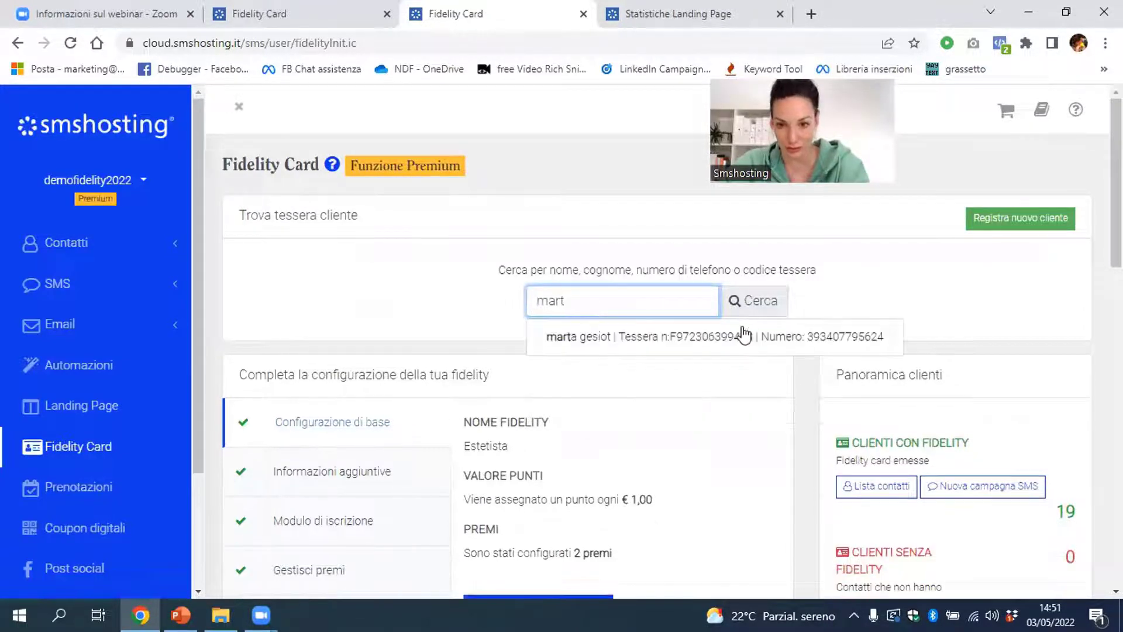
click(745, 334)
scroll(753, 384, down, 1)
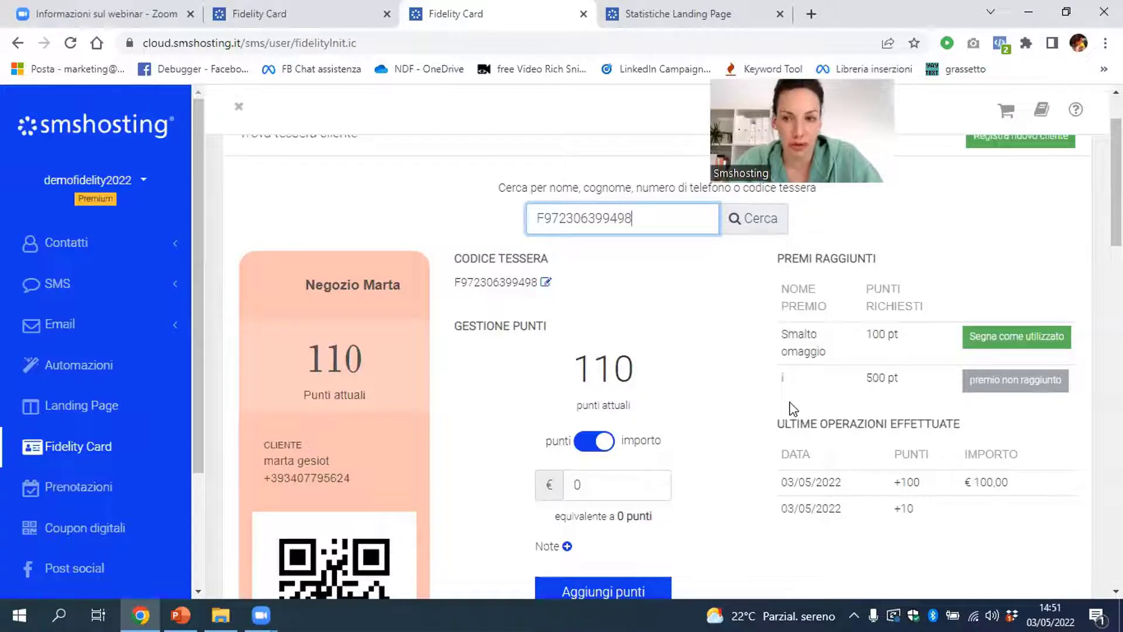
click(1060, 345)
click(707, 228)
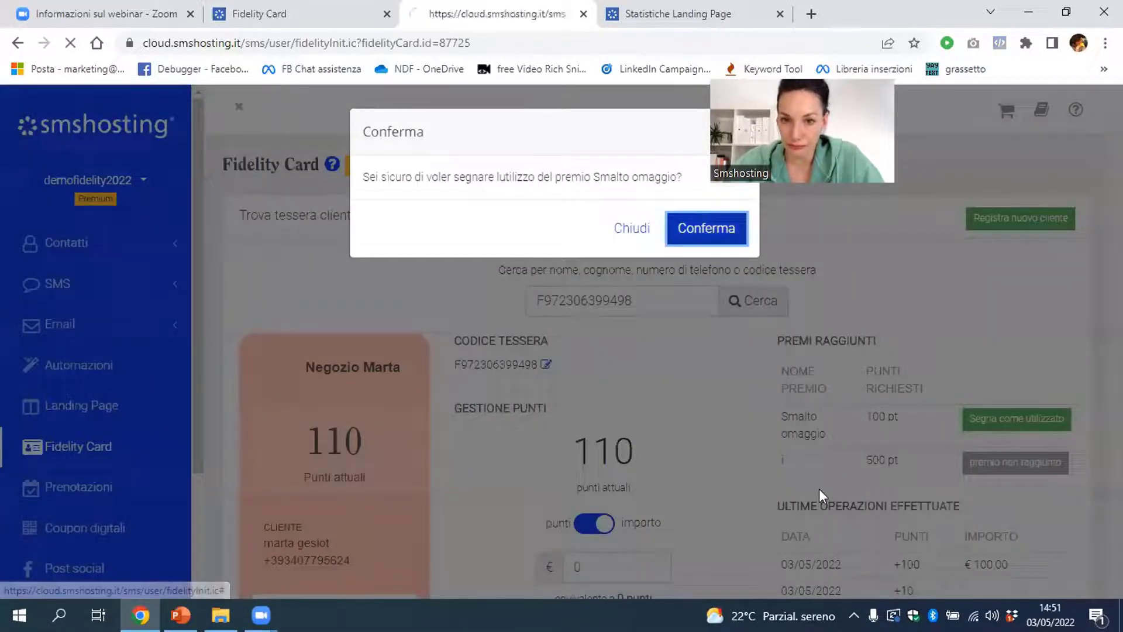
scroll(819, 489, down, 3)
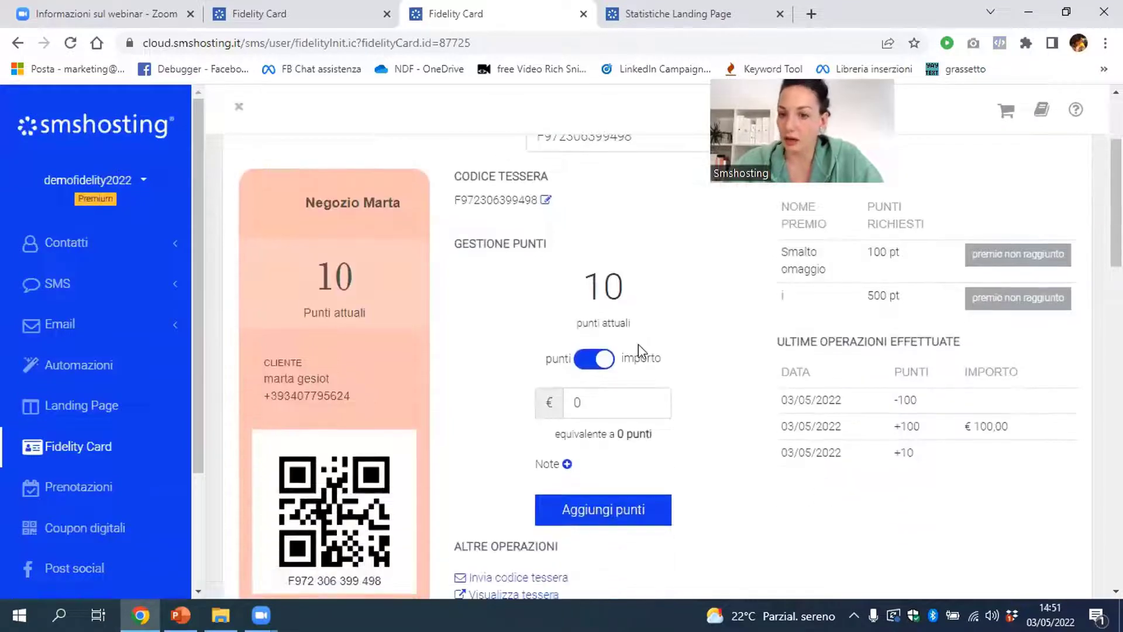
scroll(644, 357, down, 2)
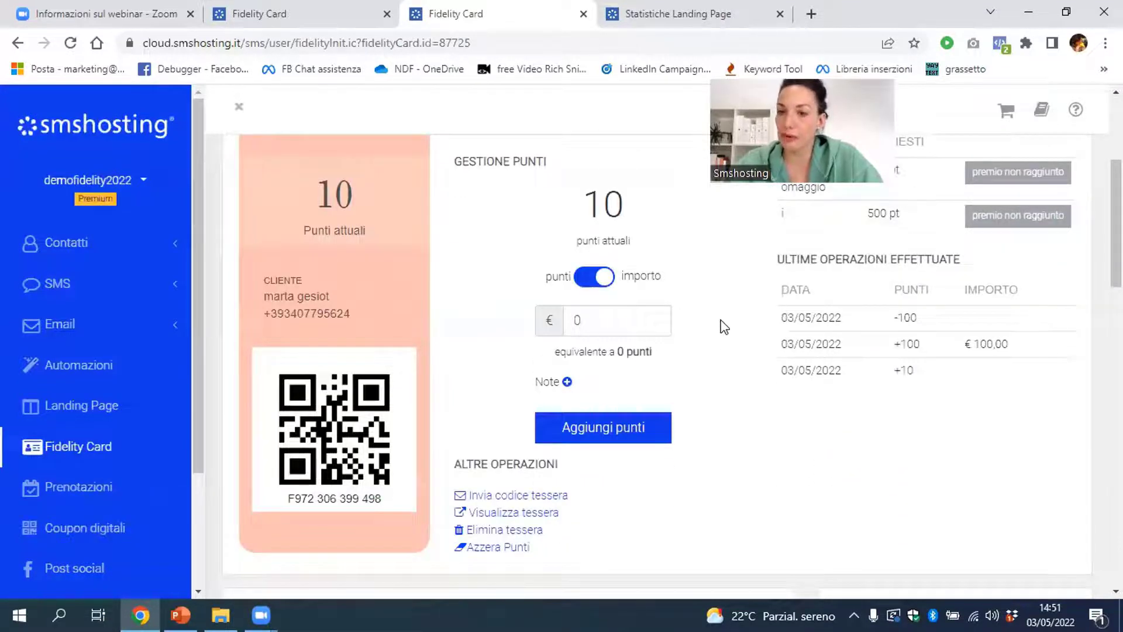
mouse_move(1008, 344)
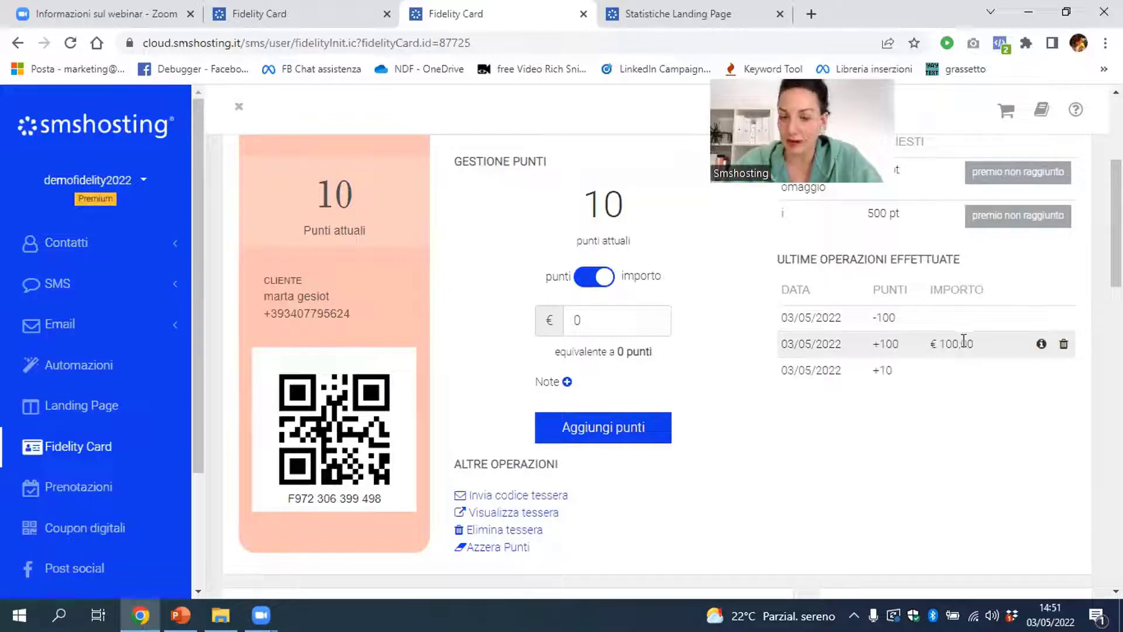
scroll(963, 341, up, 5)
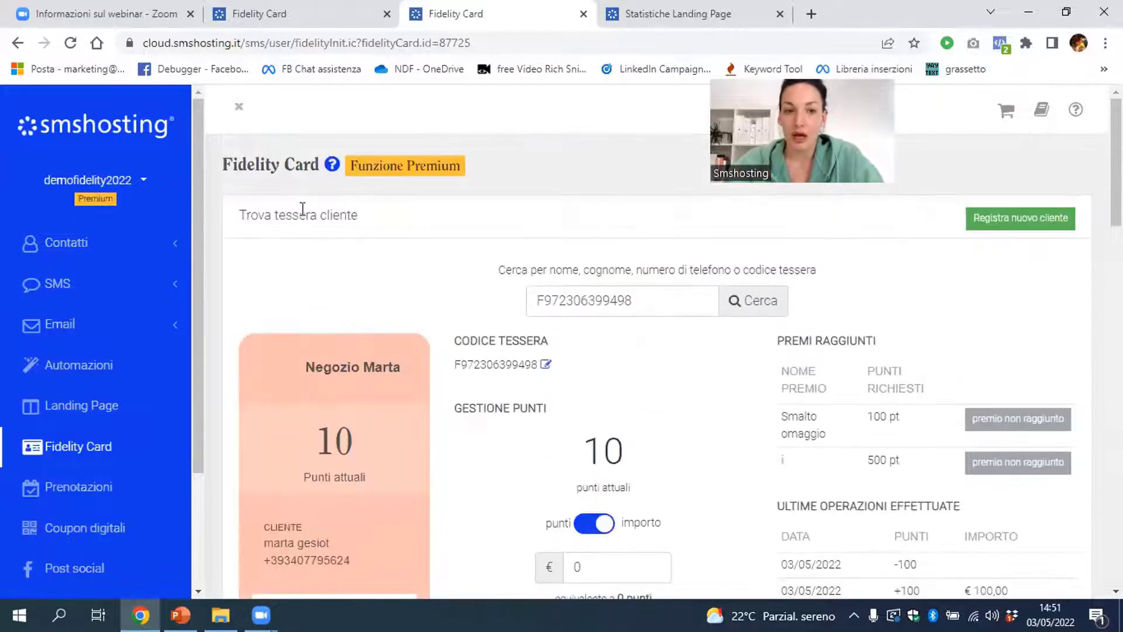
Scroll the Fidelity Card overview to Statistiche and highlight the 100.00€ Fatturato totale
click(101, 449)
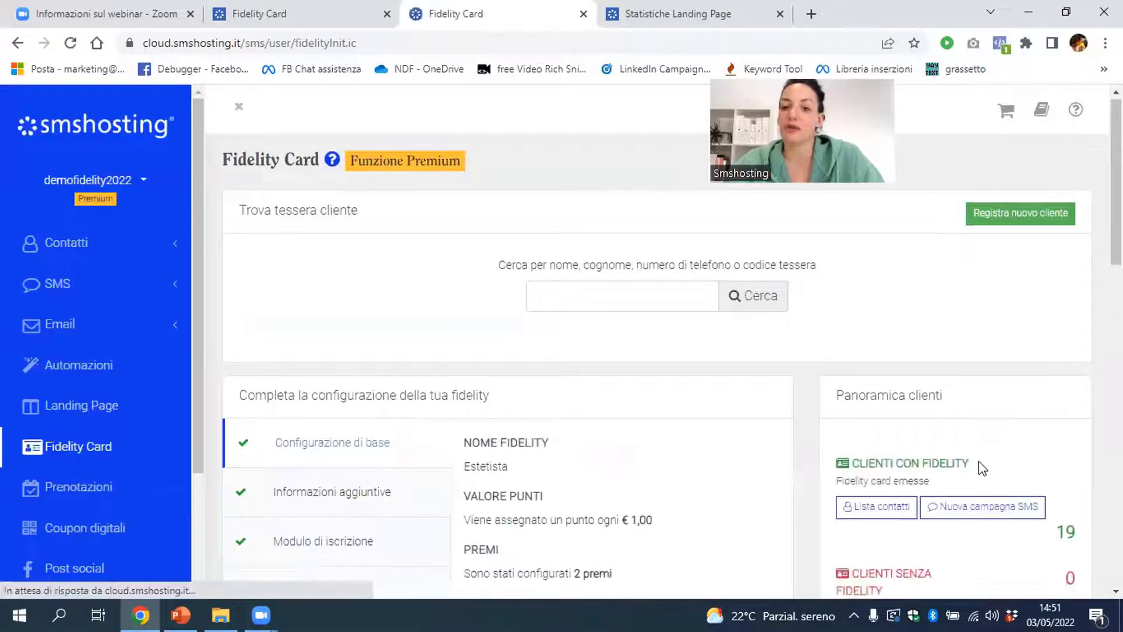
scroll(978, 468, down, 10)
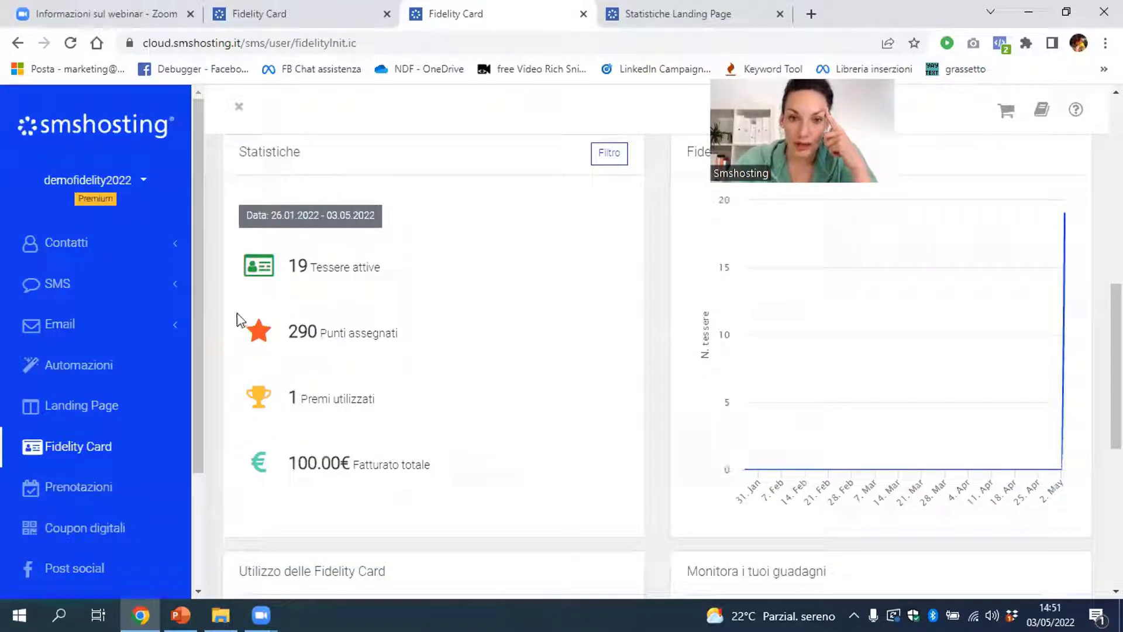
scroll(497, 345, down, 1)
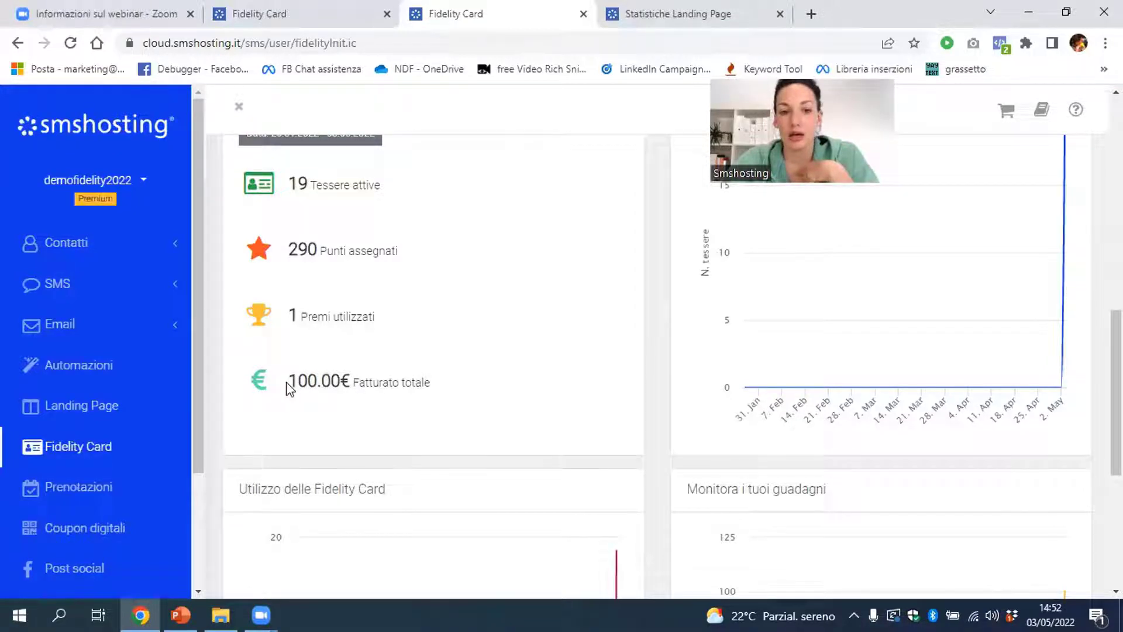
drag(288, 383, 350, 386)
click(321, 402)
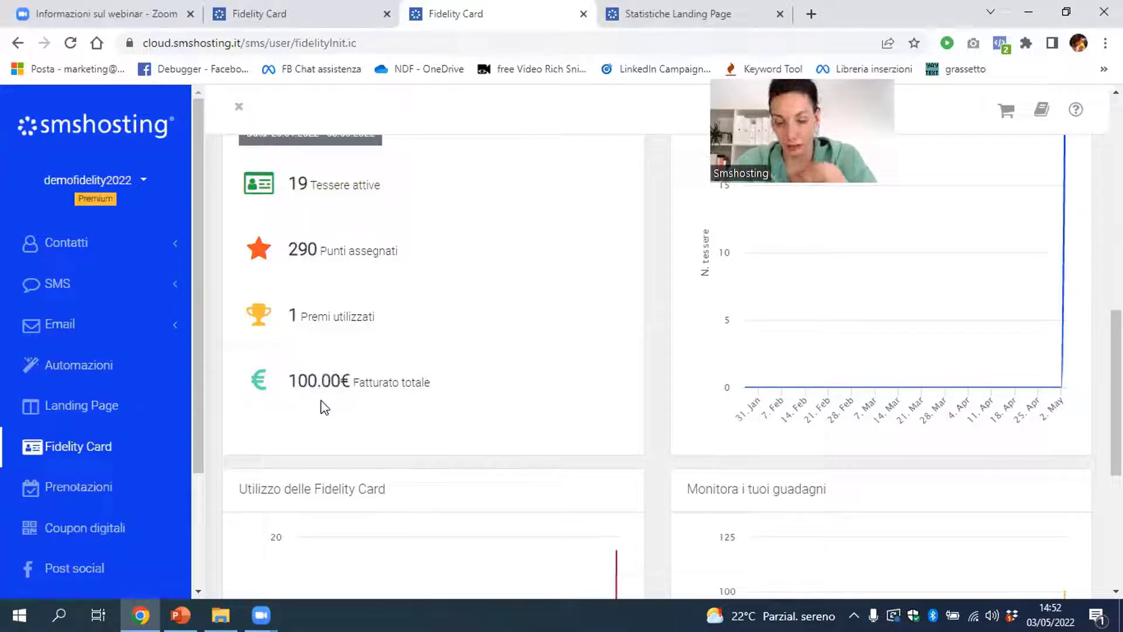
scroll(324, 407, up, 2)
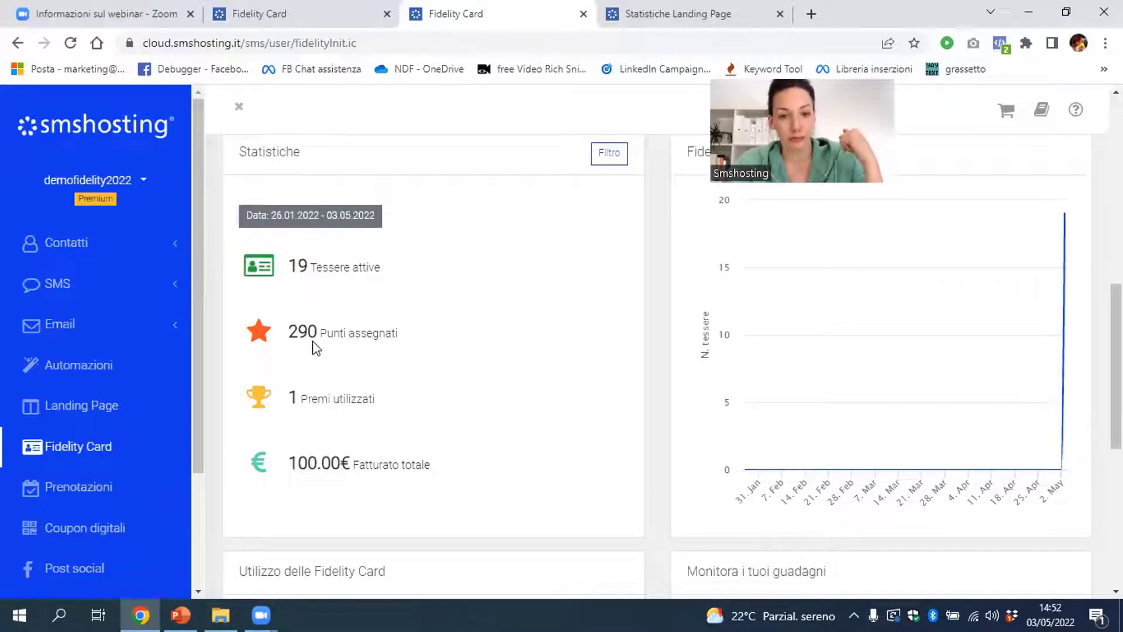
scroll(328, 351, up, 4)
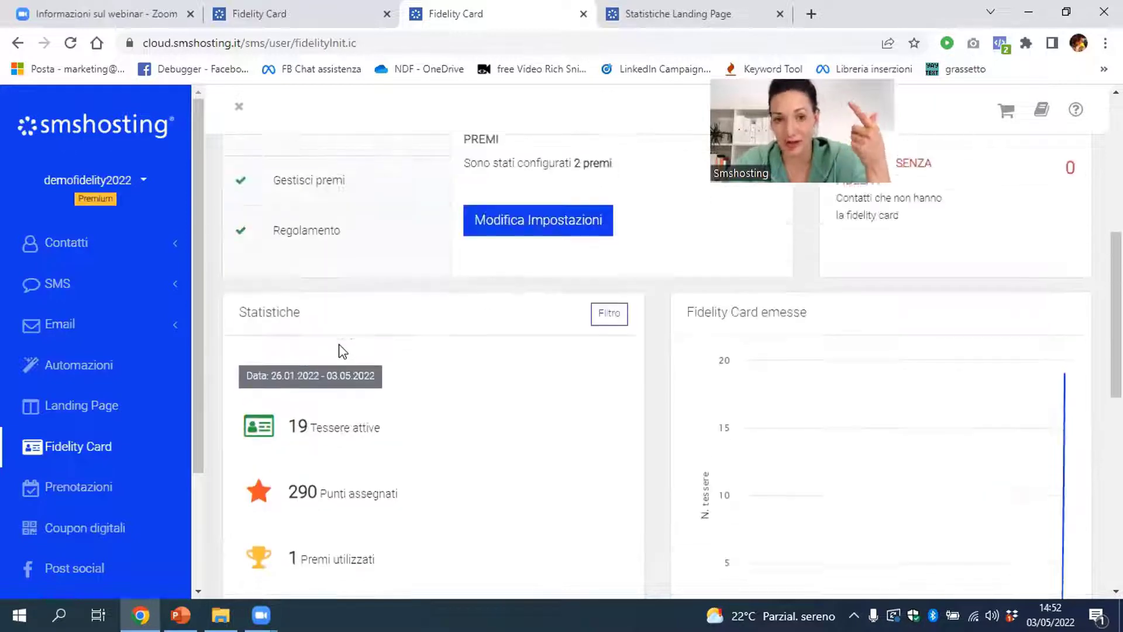
scroll(596, 388, down, 4)
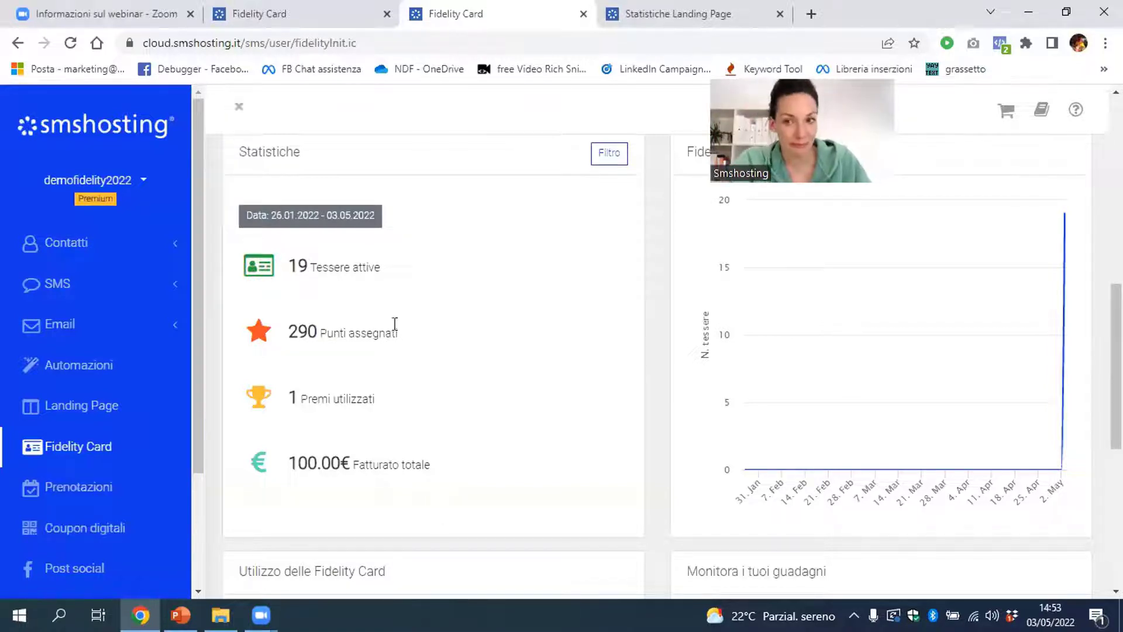
From Lista Contatti, start a new Filtro fidelity, defaulting to Punti with a 0–10 range
click(76, 246)
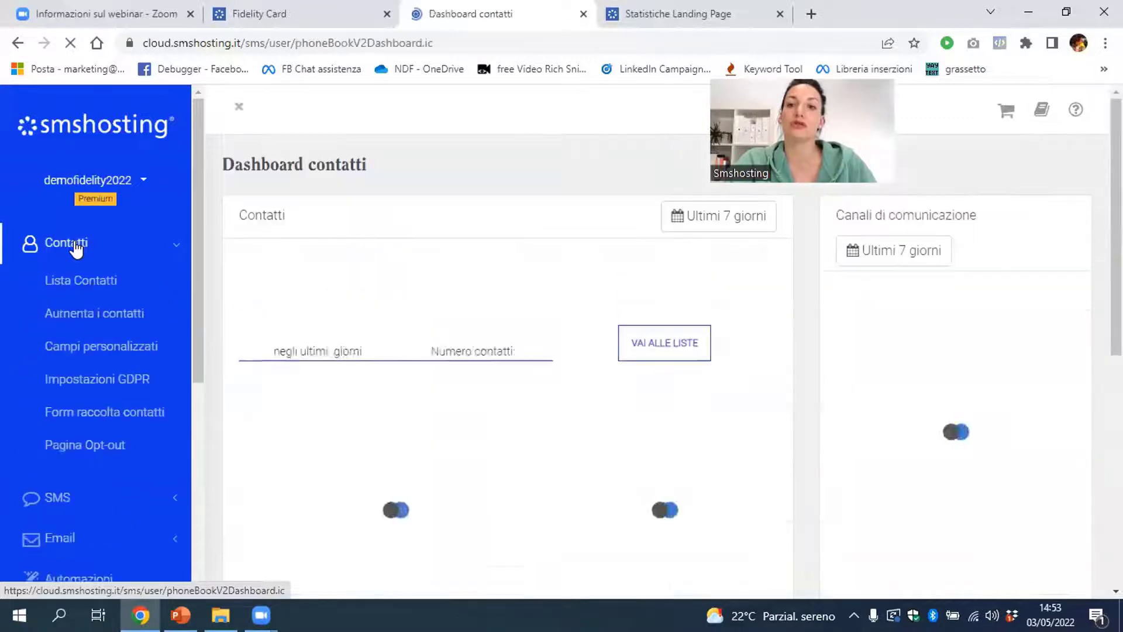
click(89, 282)
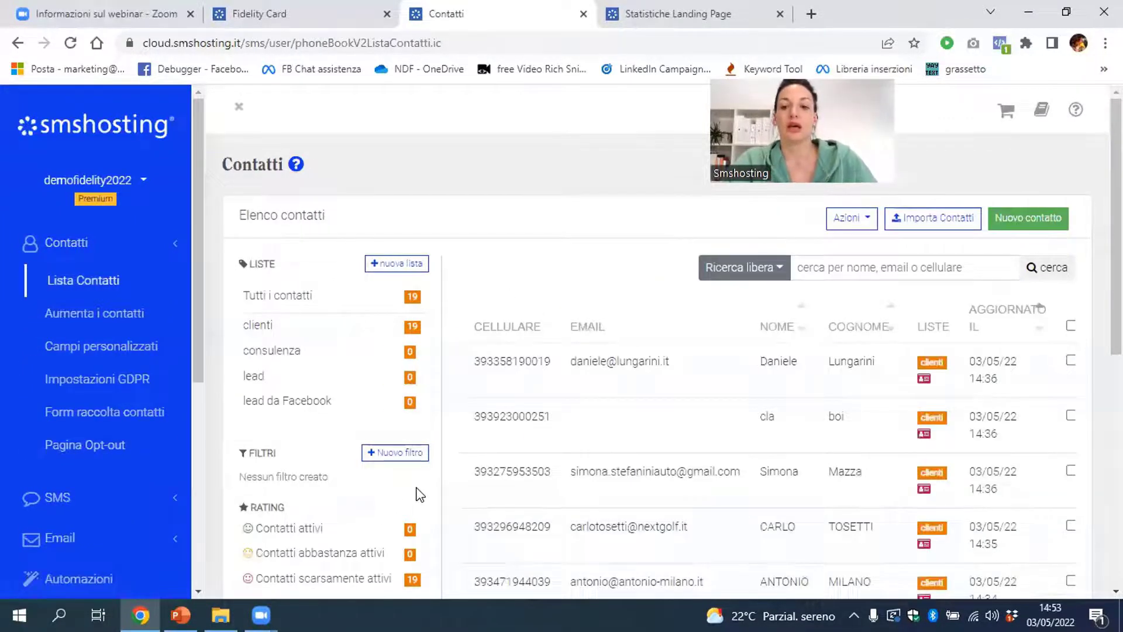
scroll(419, 494, down, 8)
scroll(419, 495, up, 4)
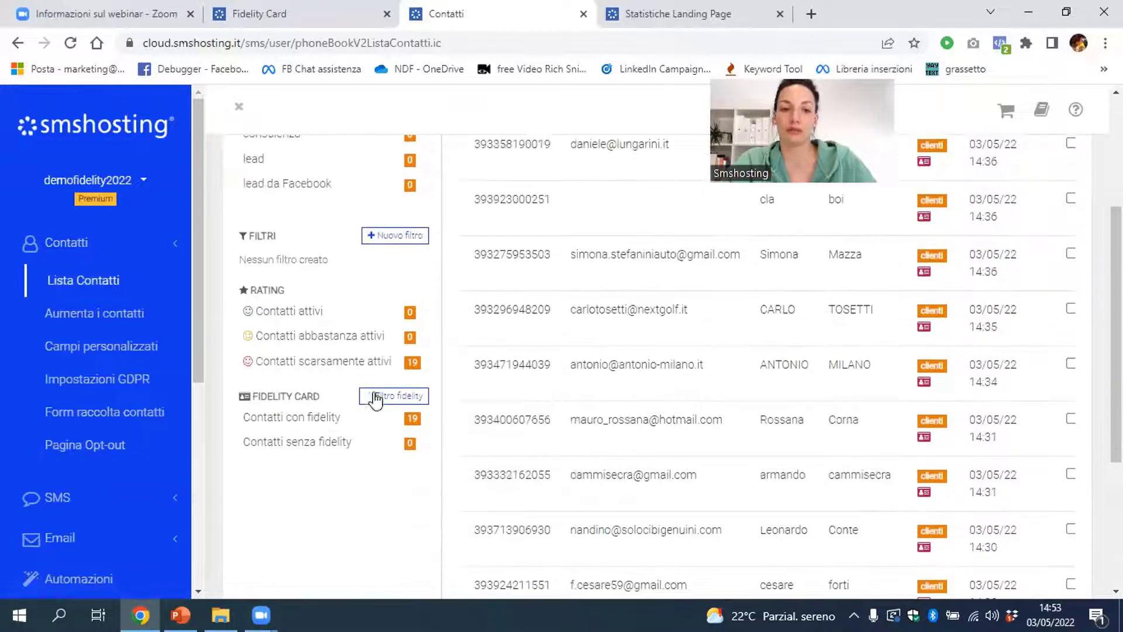
click(380, 398)
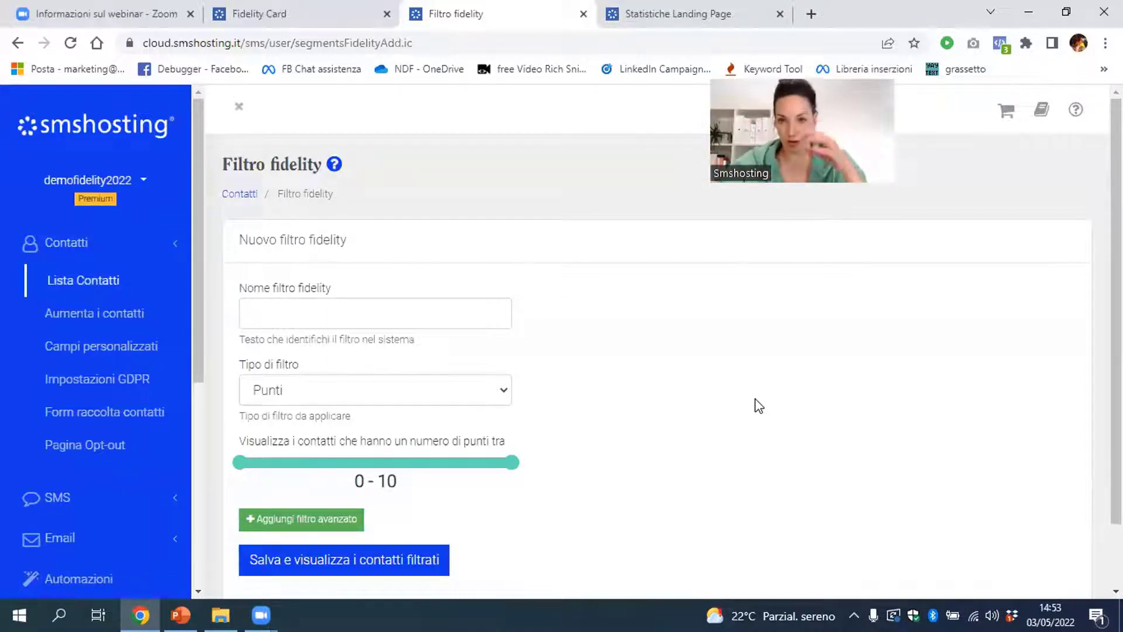
Name the filter 'clienti fino a 100€', set type Ha speso, and keep the period Da sempre
click(382, 309)
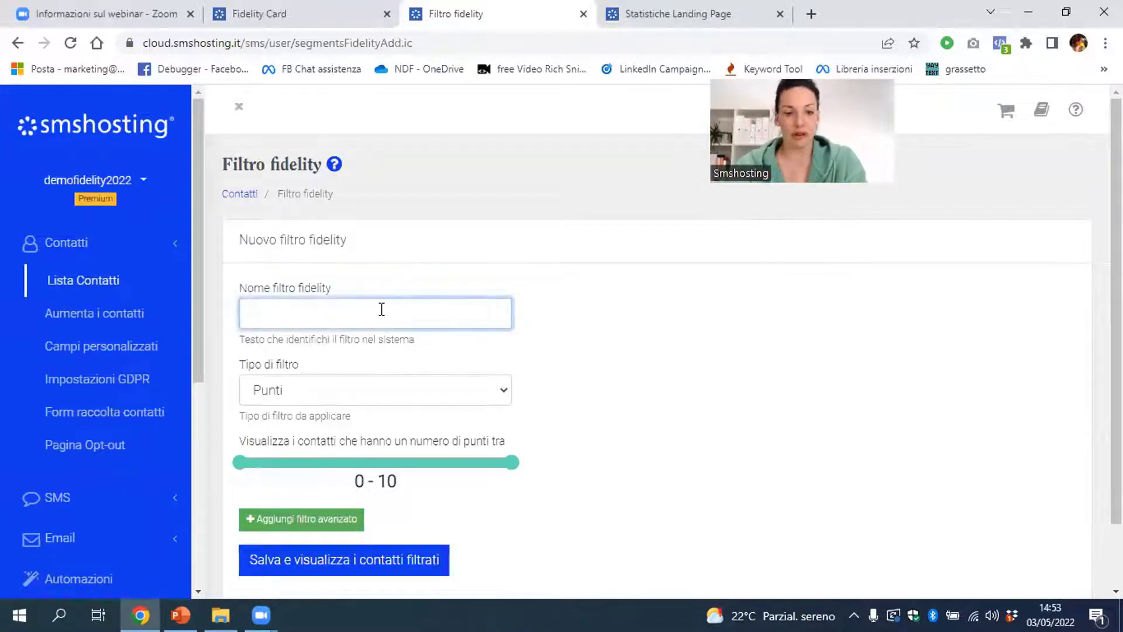
text(clienti fino a)
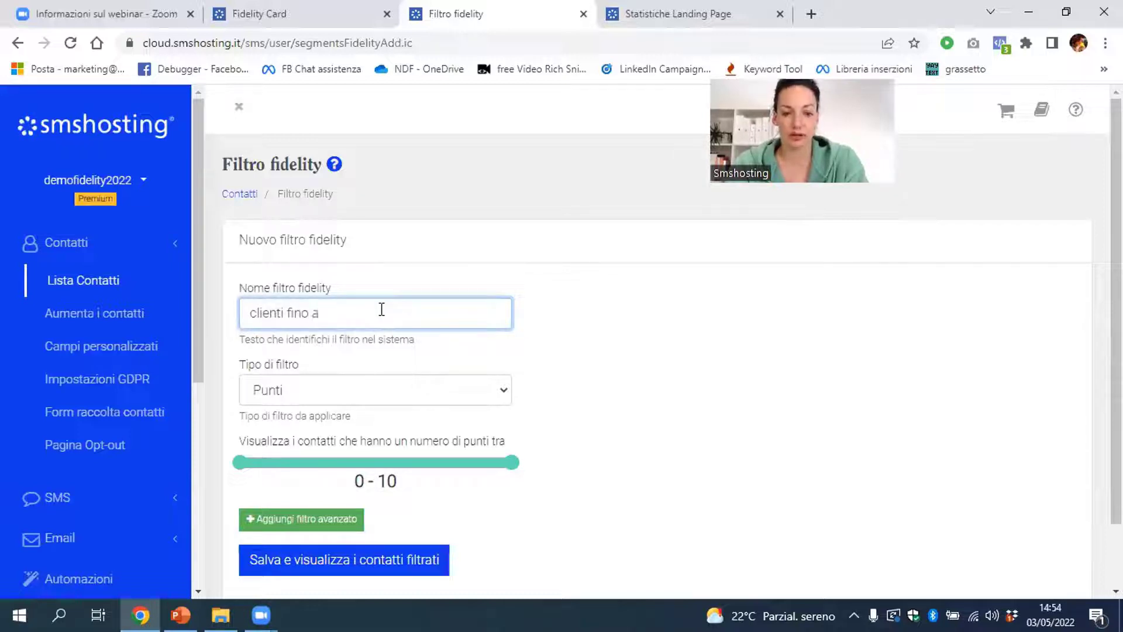
text( 100€)
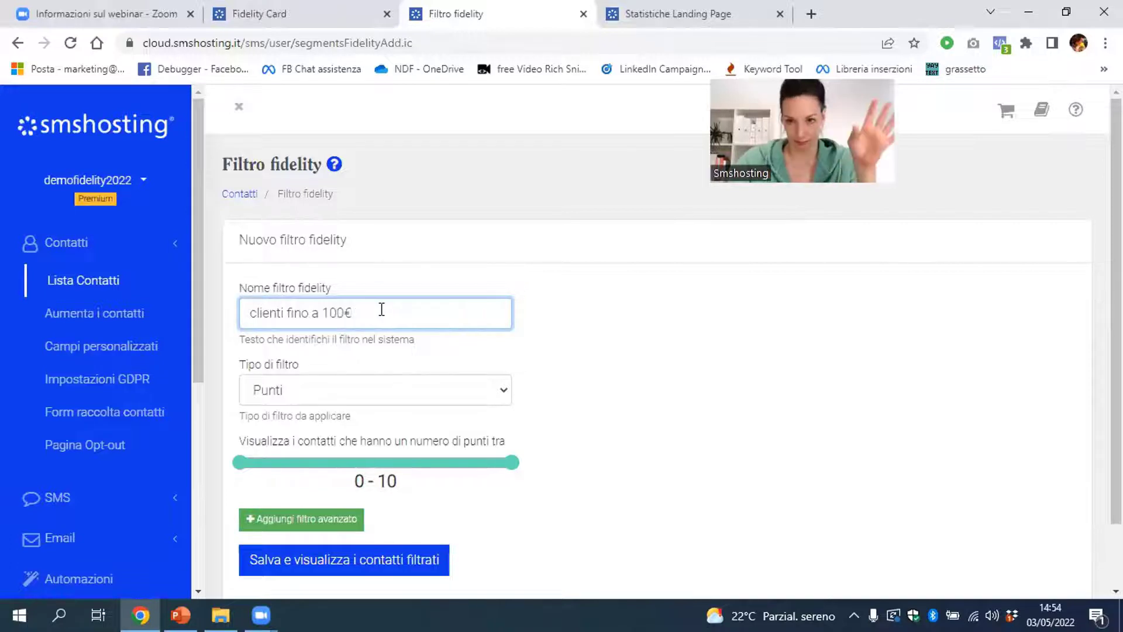
click(576, 342)
scroll(562, 341, down, 1)
click(492, 320)
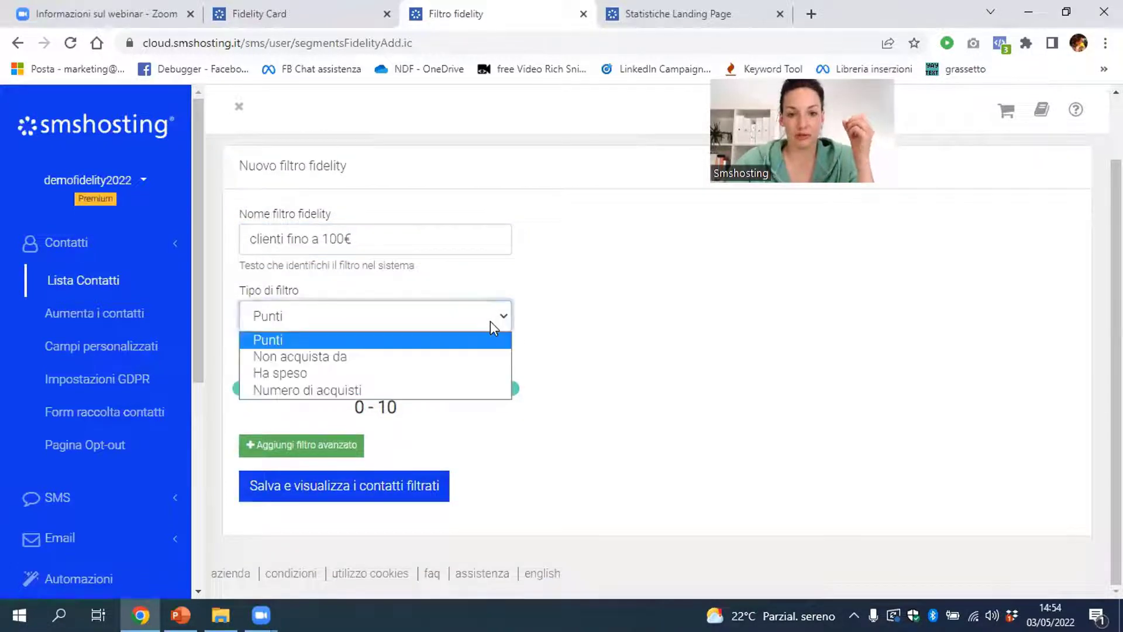
click(472, 374)
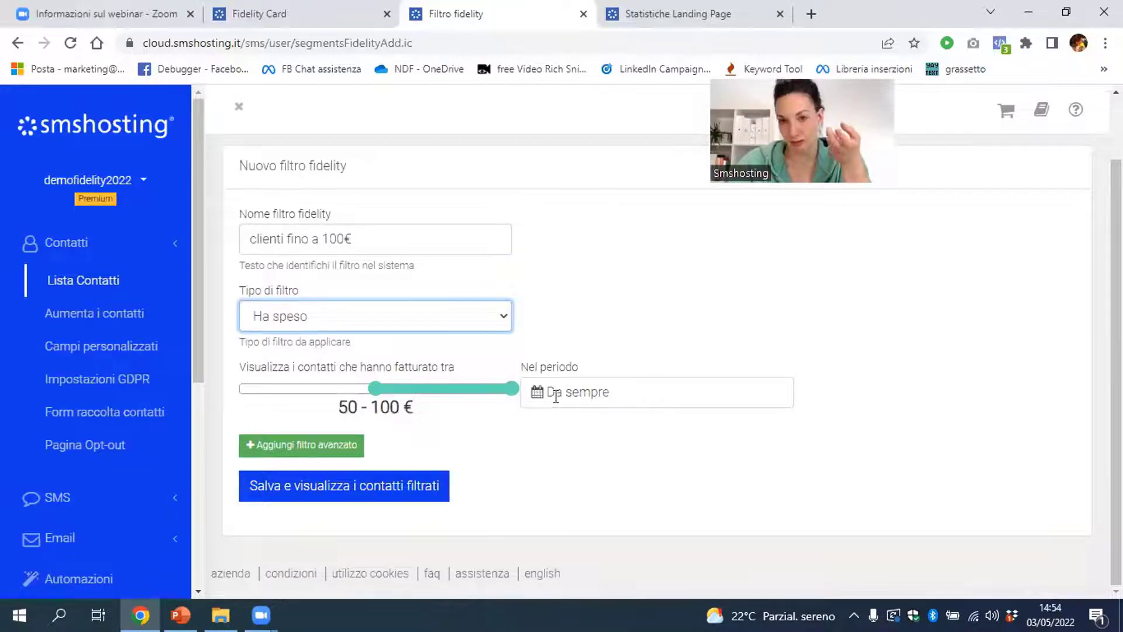
click(555, 396)
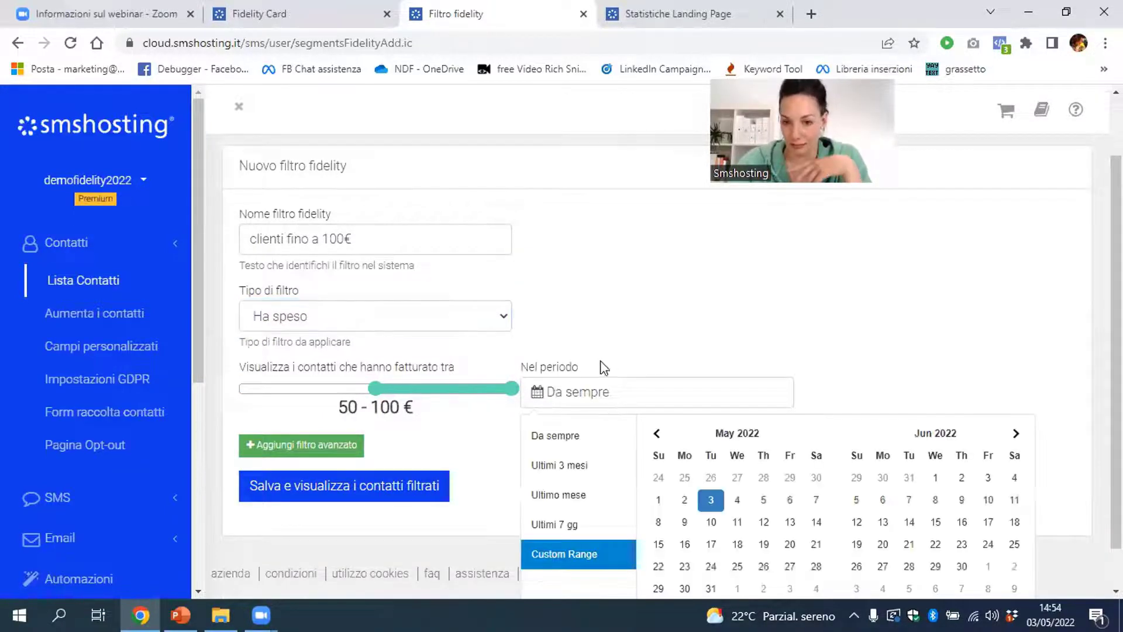
click(634, 343)
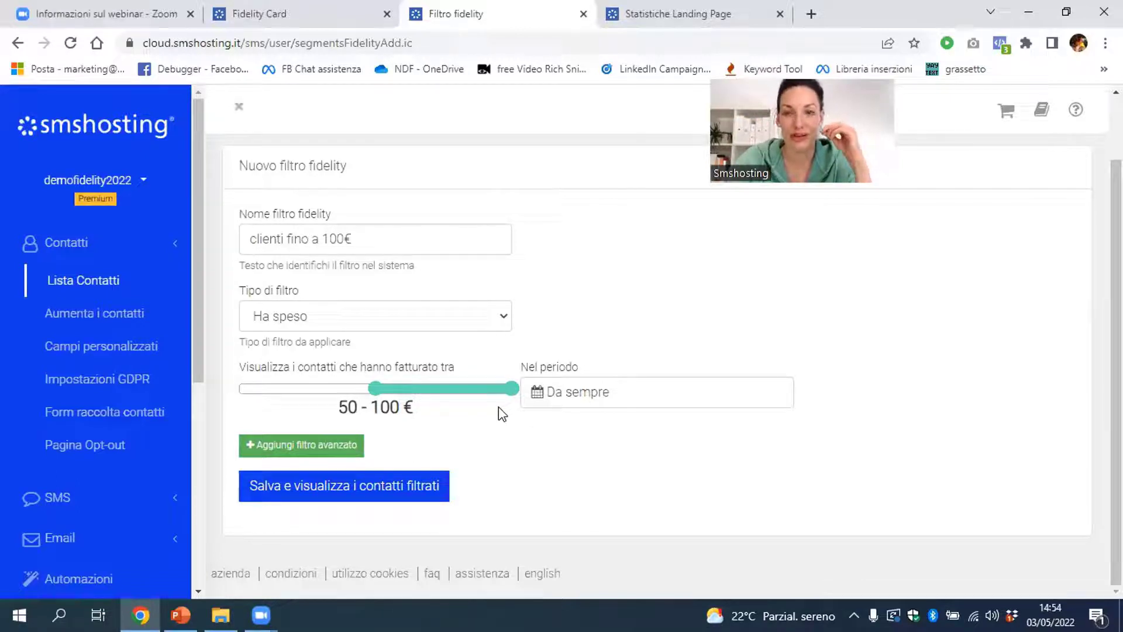
Open smshosting.it in a new tab and go to the free resources page
click(813, 9)
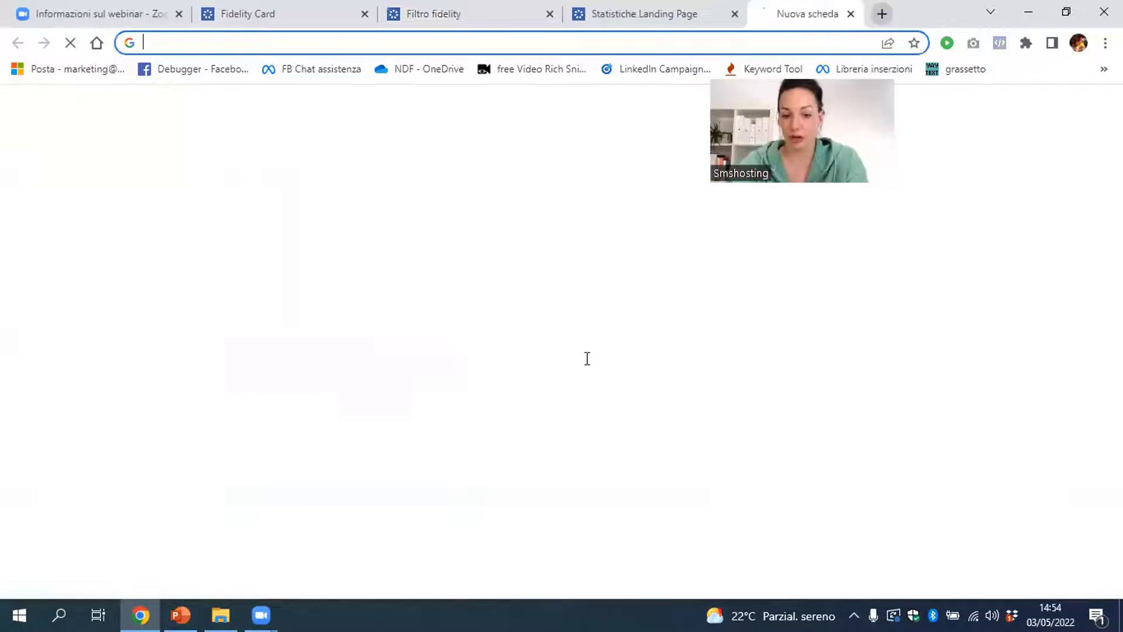
text(sms)
key(Return)
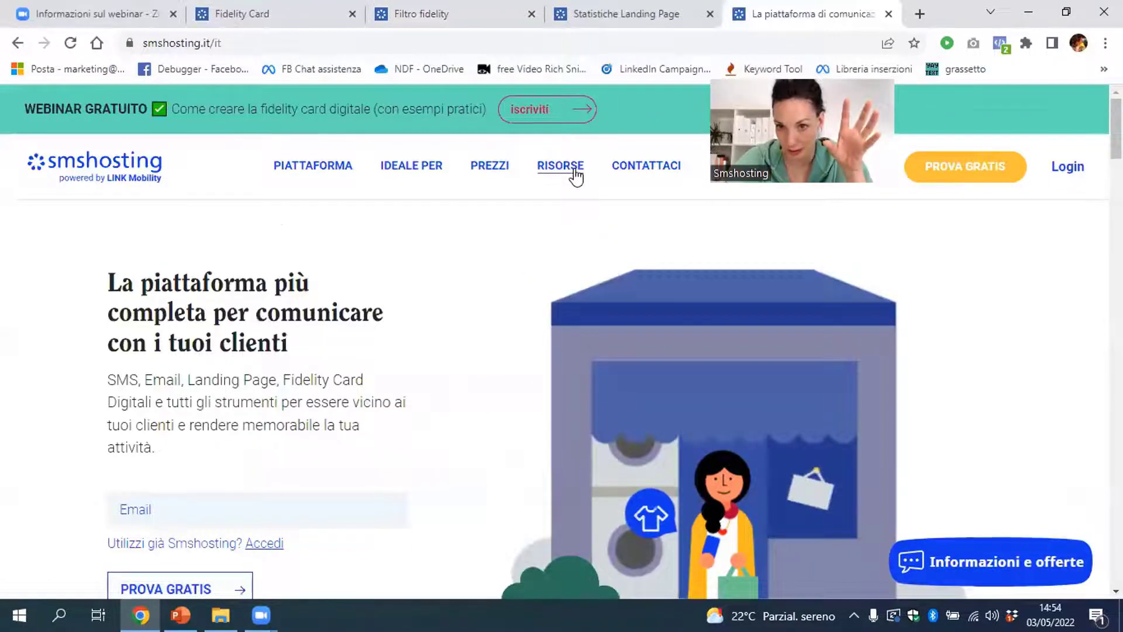
mouse_move(576, 176)
click(695, 262)
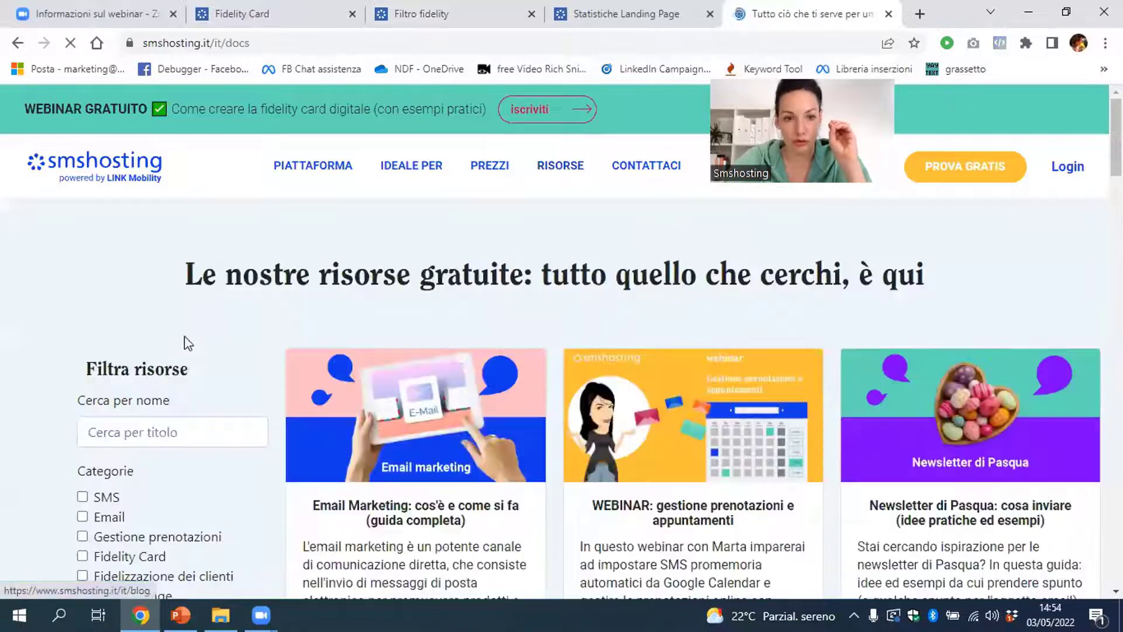
Search resources by title for 'aumenta' and open the shop-sales case study
click(189, 421)
text(aume)
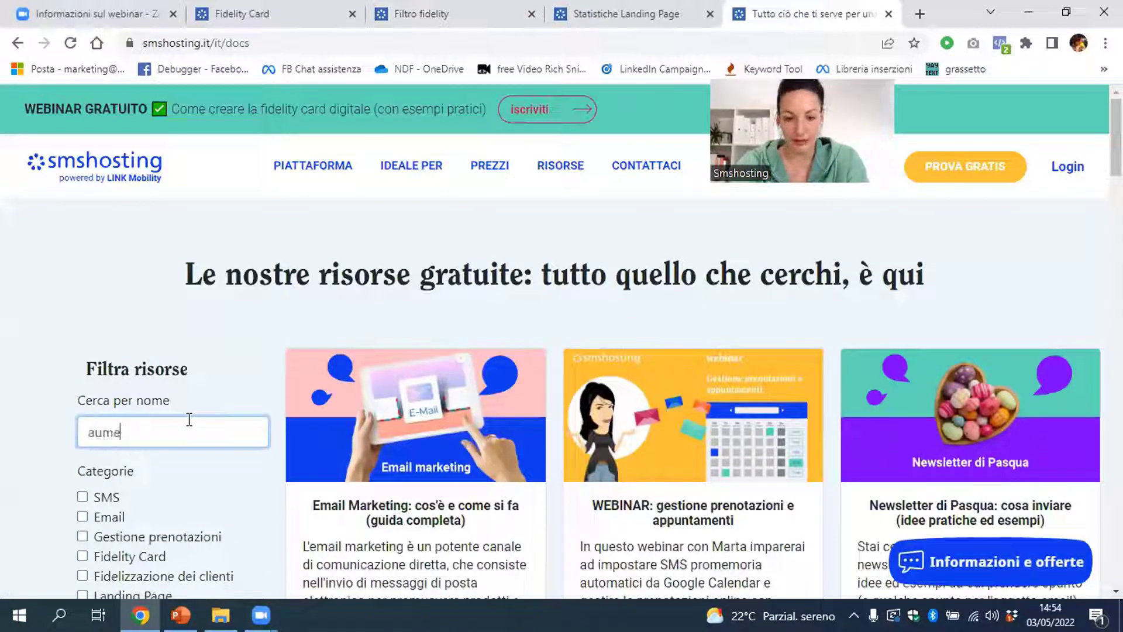
text(nta)
key(Return)
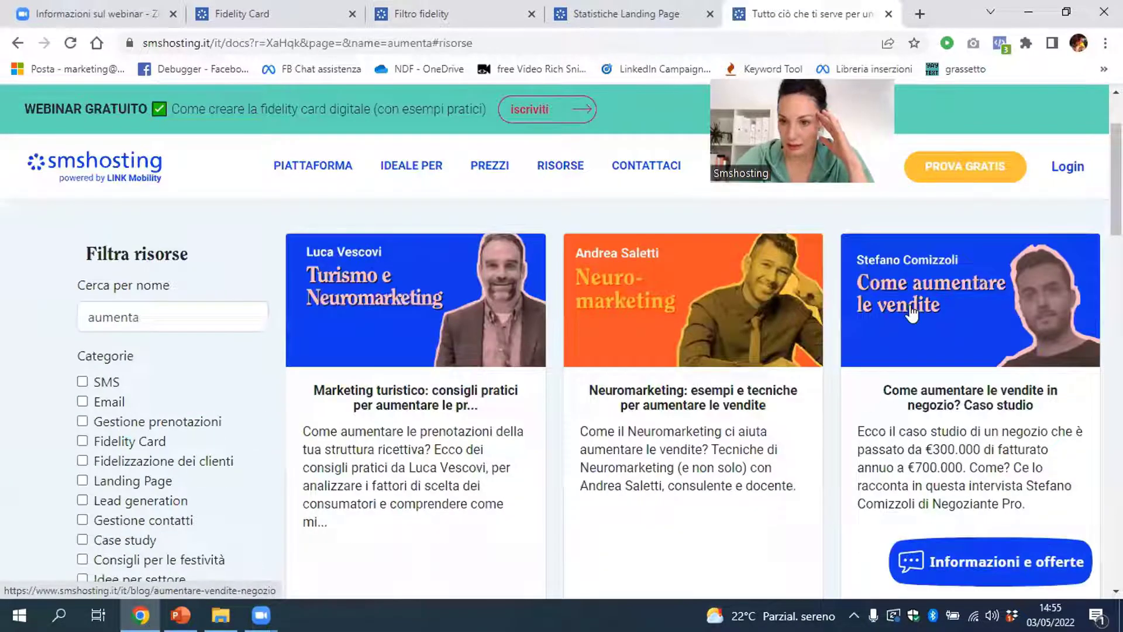
click(911, 312)
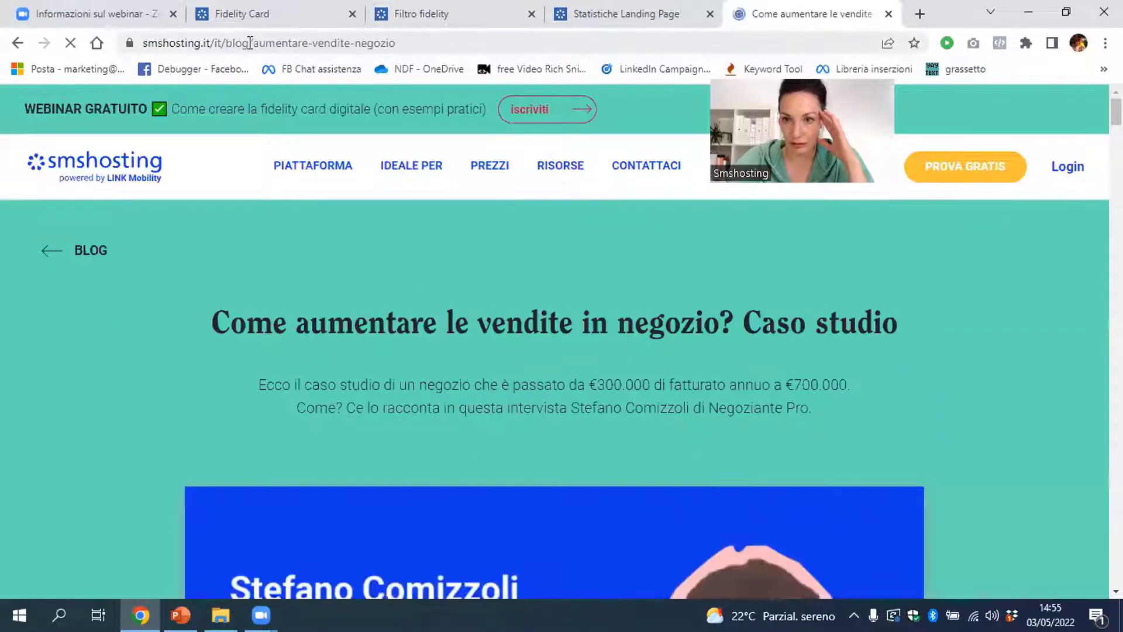
Select the article's web address, then return to the 'aumenta' resource results
click(250, 42)
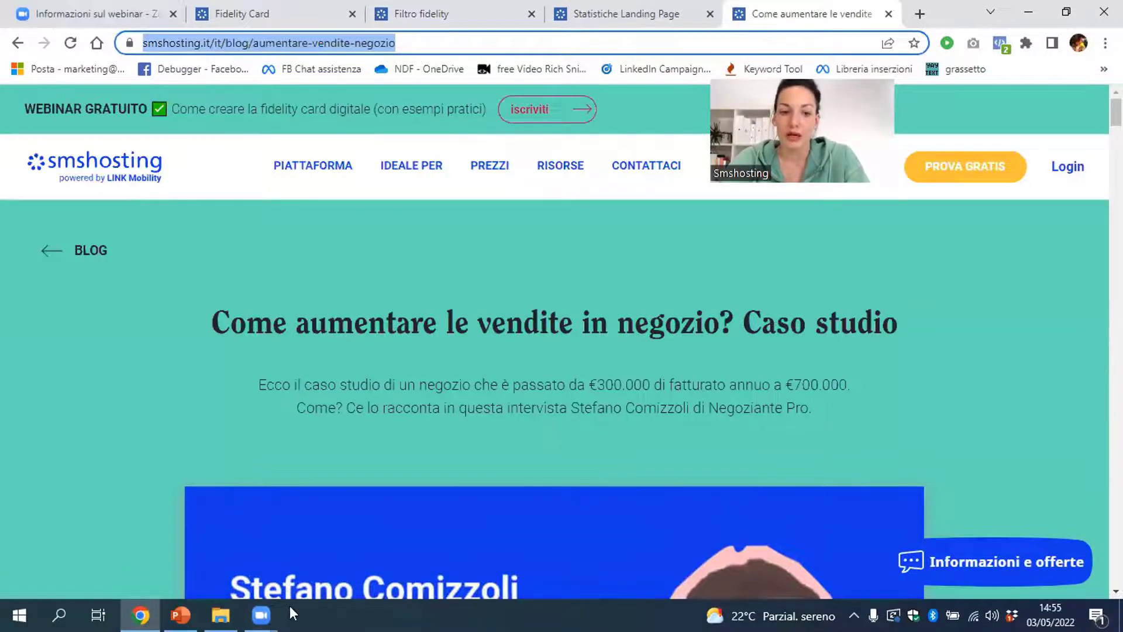
click(350, 608)
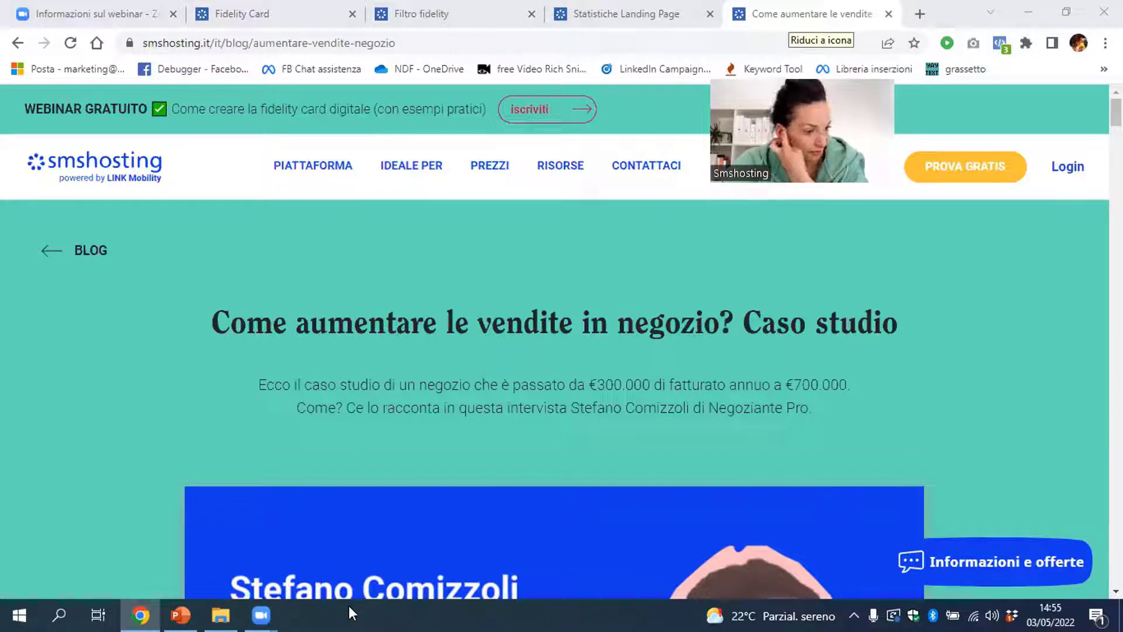
click(18, 42)
Clear 'aumenta' from the name search and filter resources by the Fidelity Card category
drag(165, 316, 96, 293)
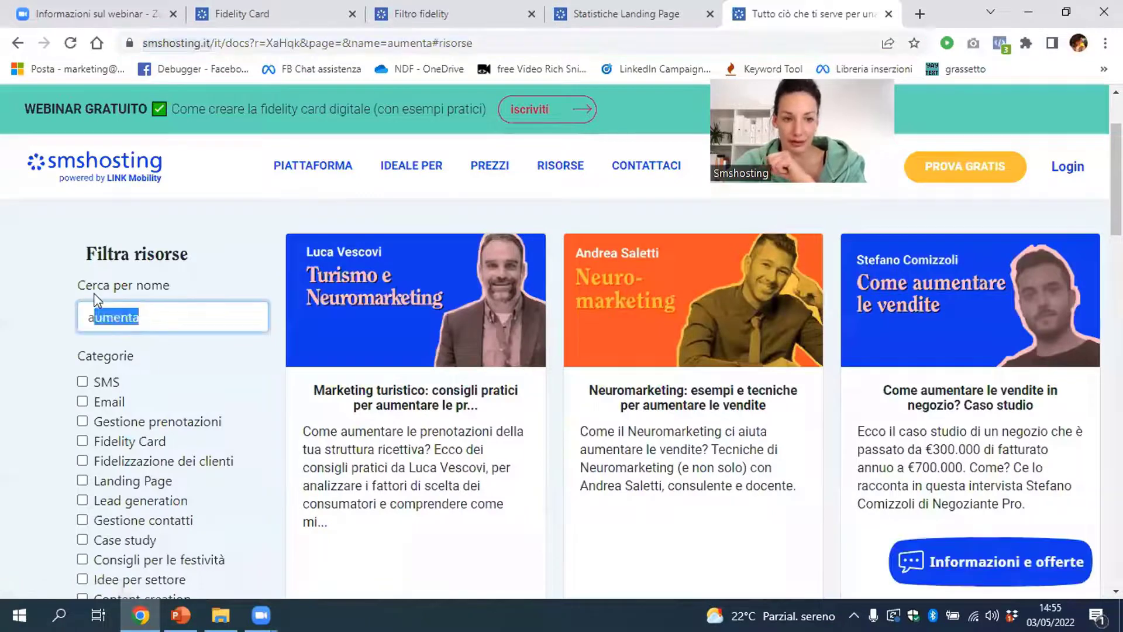
key(BackSpace)
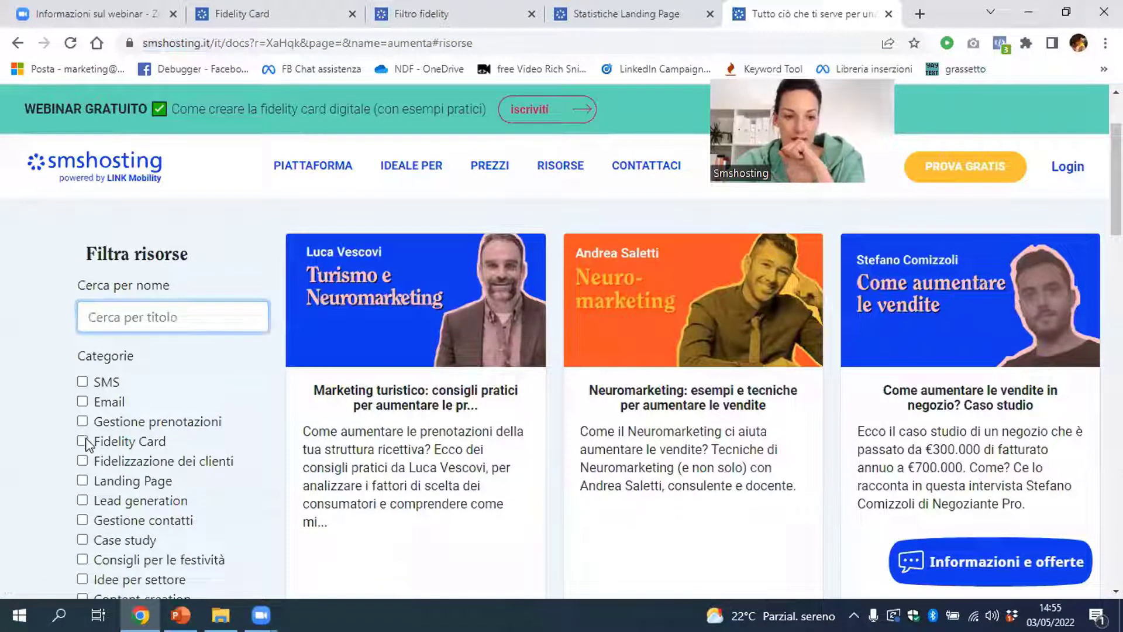
click(85, 447)
click(85, 447)
scroll(199, 457, down, 4)
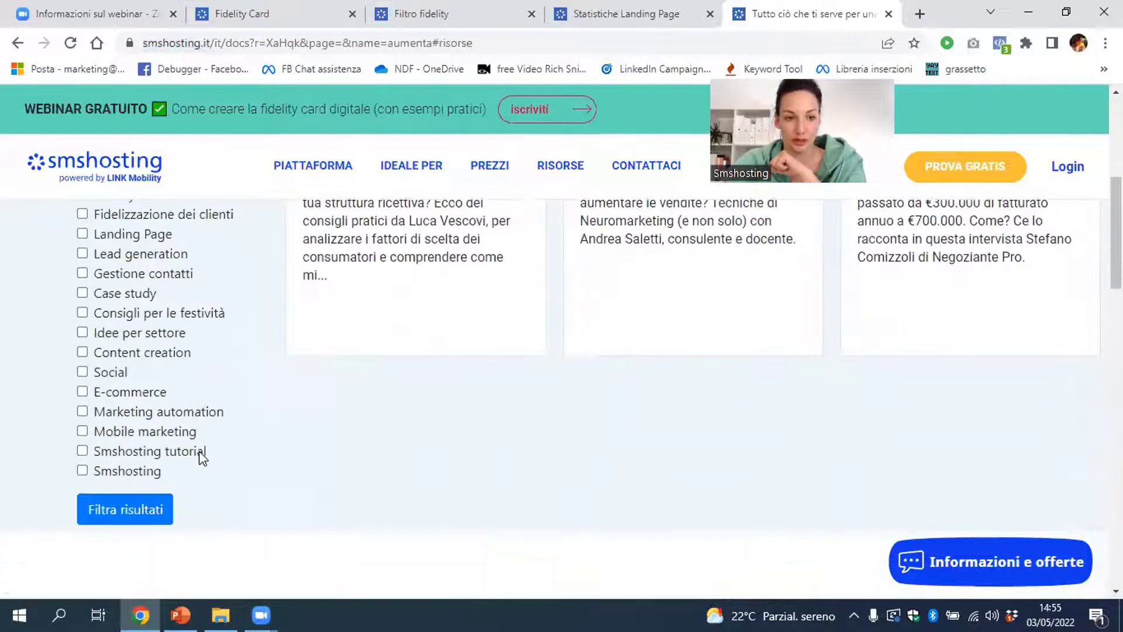
click(158, 506)
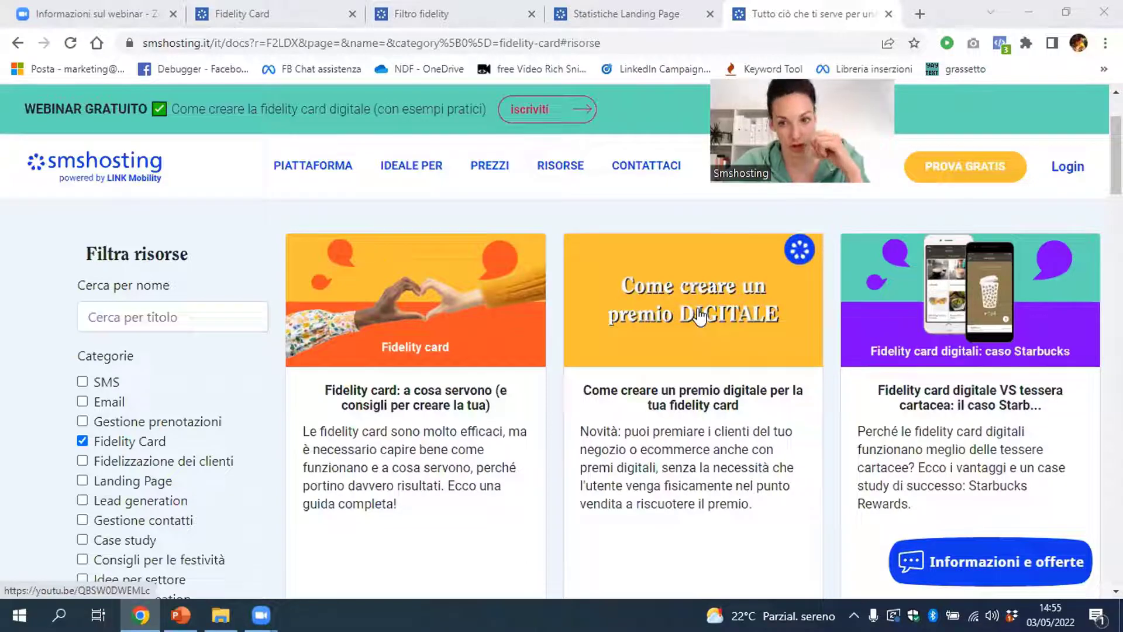
Scroll through the Fidelity Card articles and case studies in the results
scroll(700, 316, down, 10)
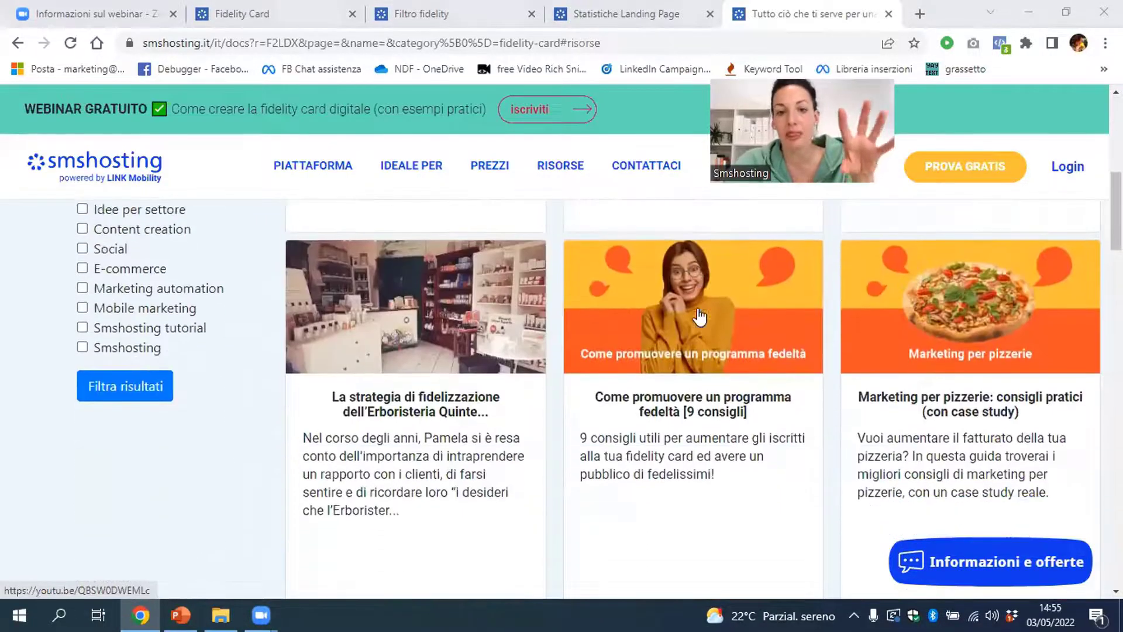
scroll(700, 316, down, 1)
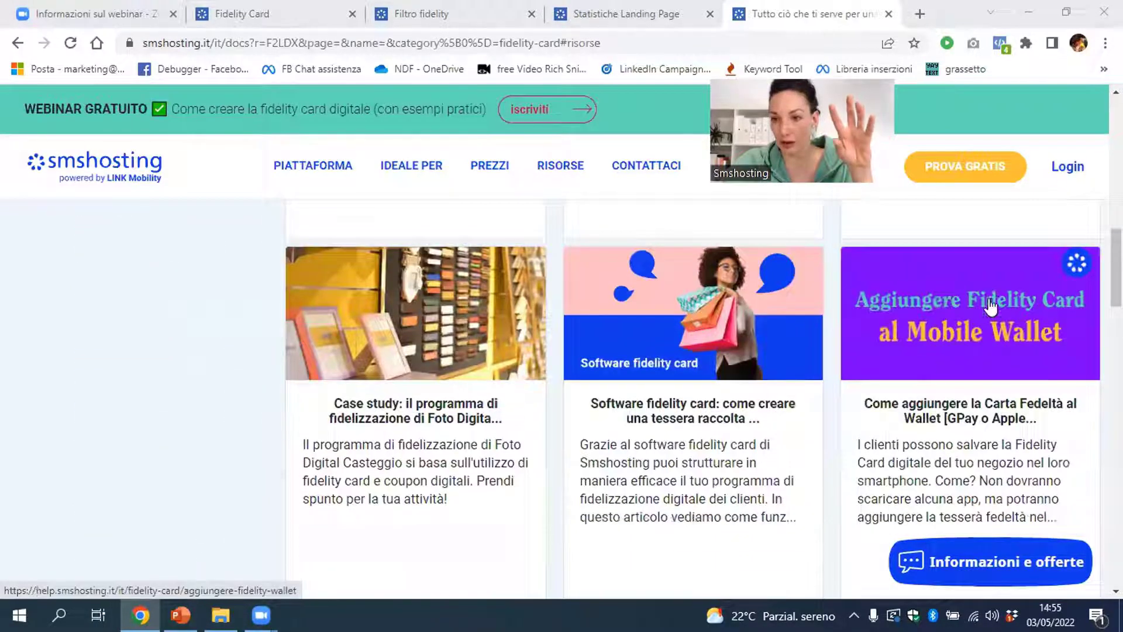
scroll(1017, 378, down, 6)
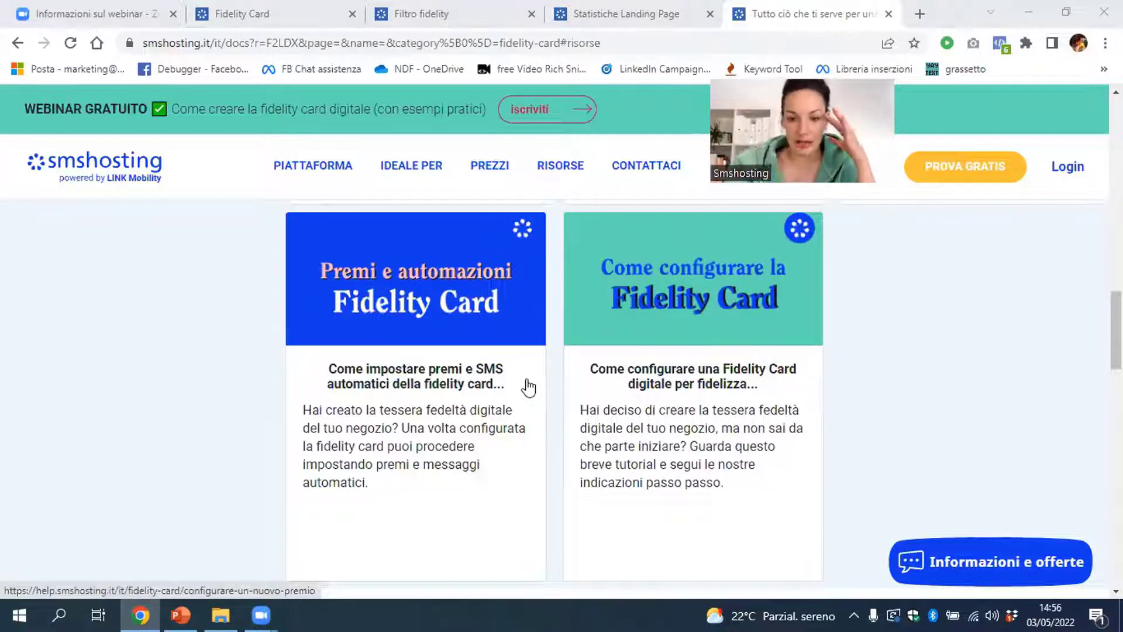
scroll(608, 436, up, 1)
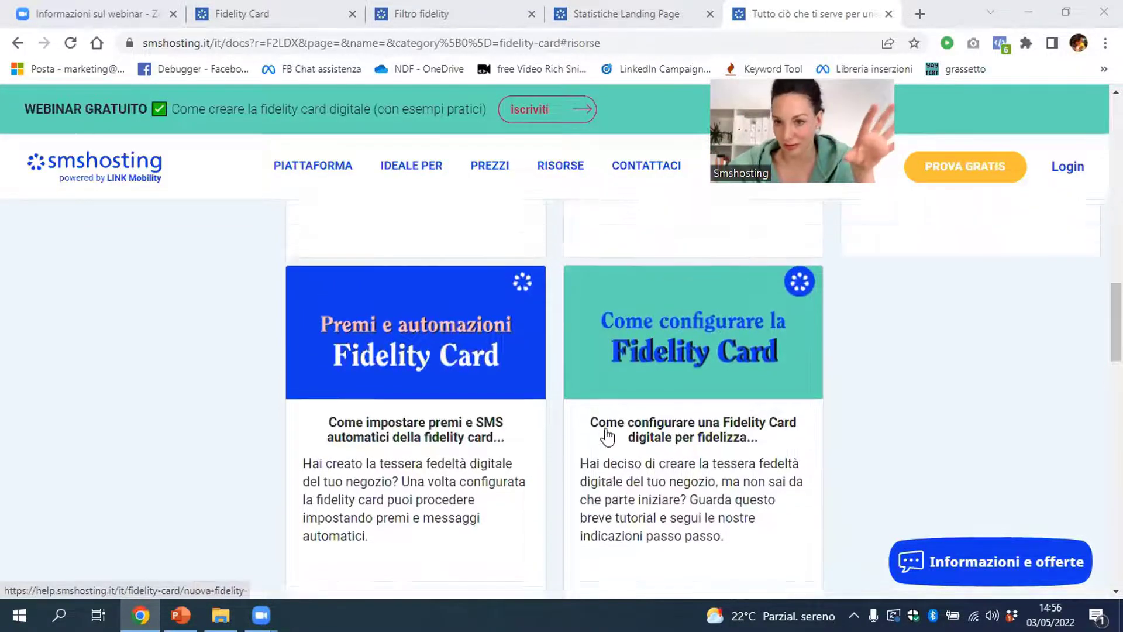
scroll(609, 436, up, 7)
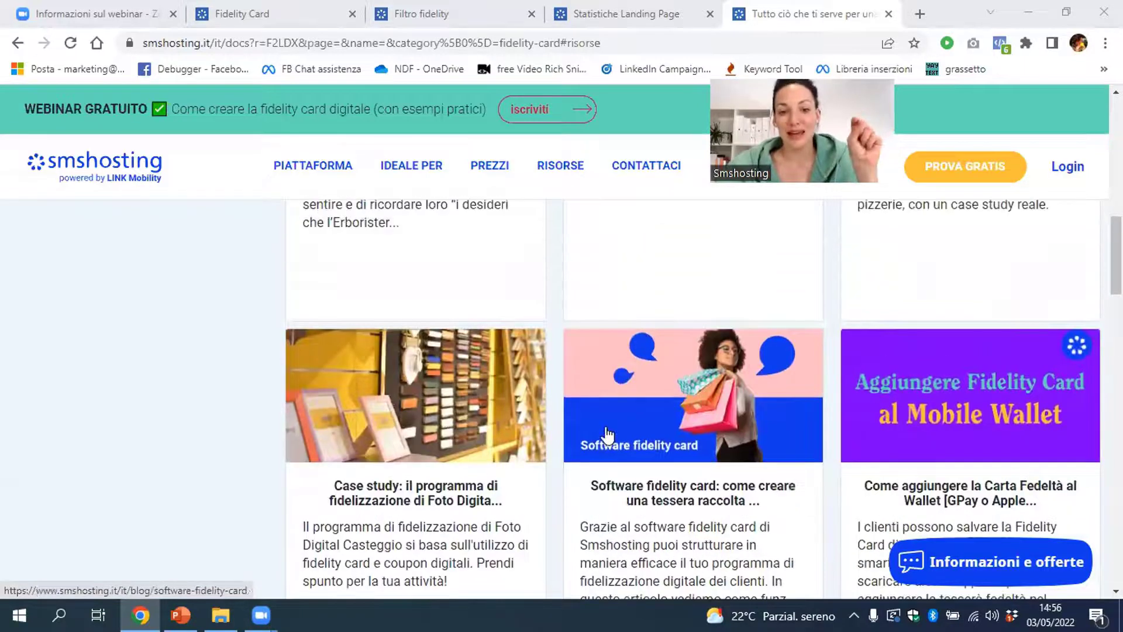
scroll(608, 436, up, 3)
scroll(608, 436, up, 2)
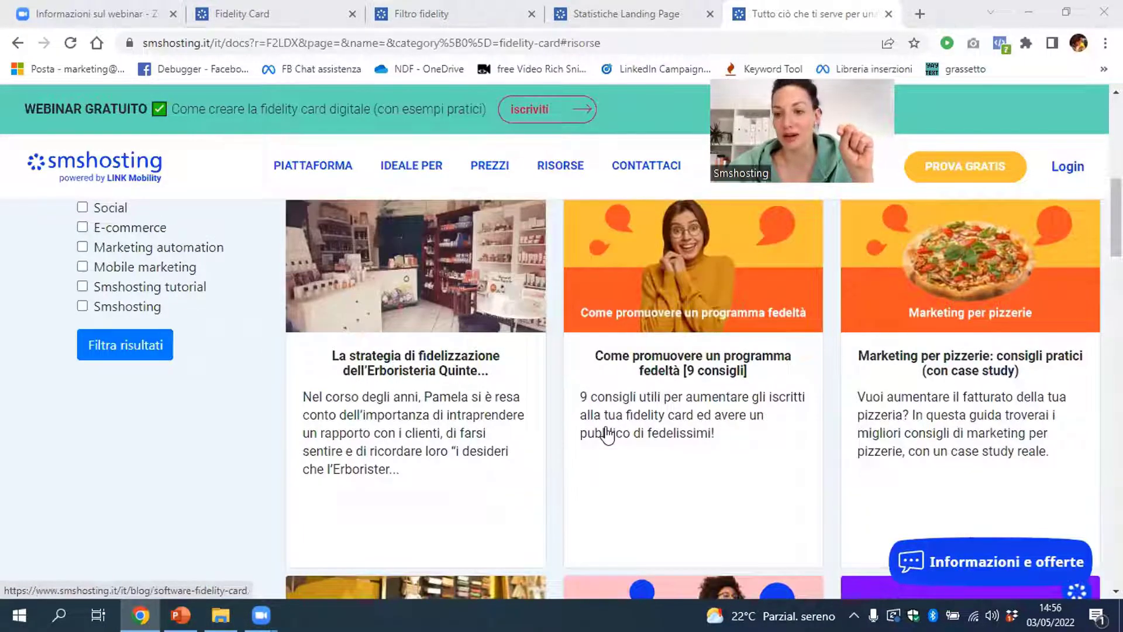
scroll(609, 436, up, 7)
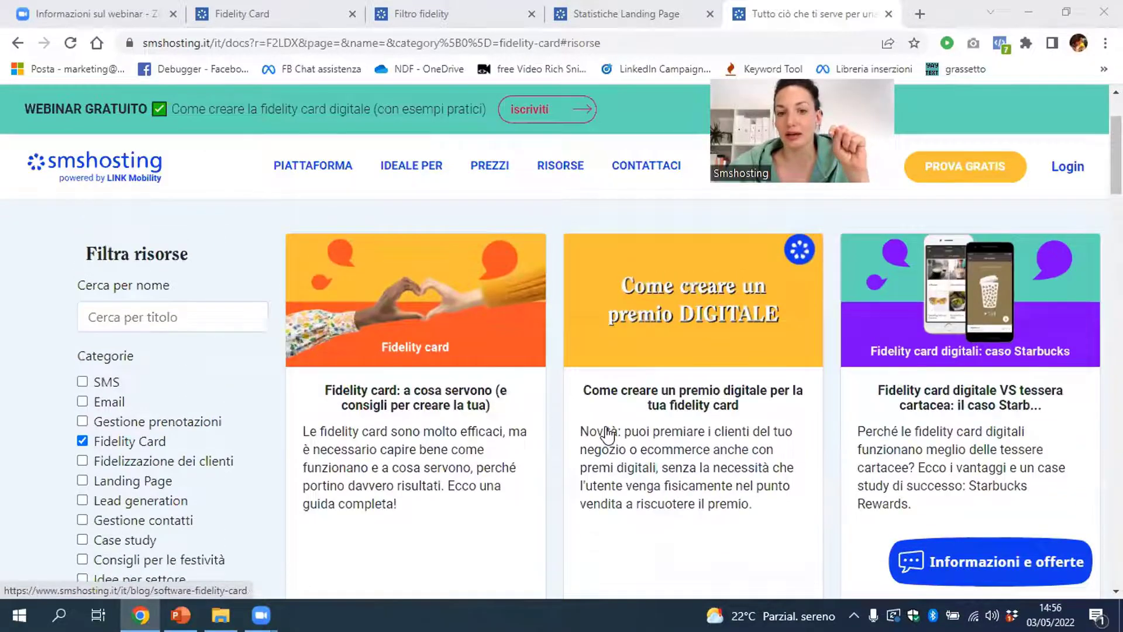
scroll(608, 436, down, 6)
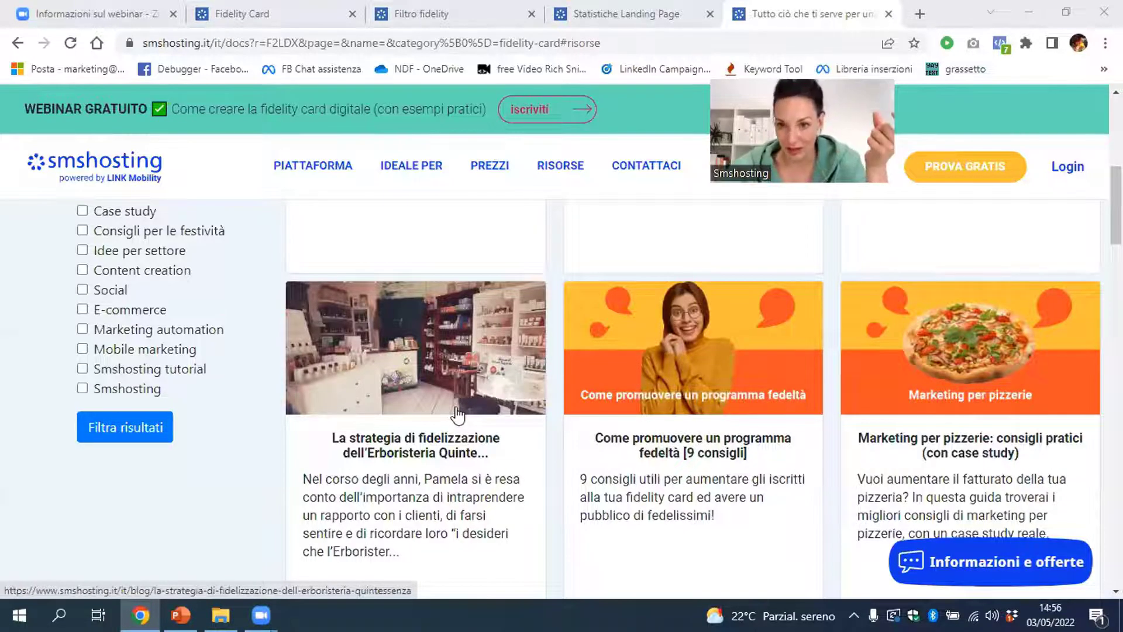
scroll(456, 415, down, 4)
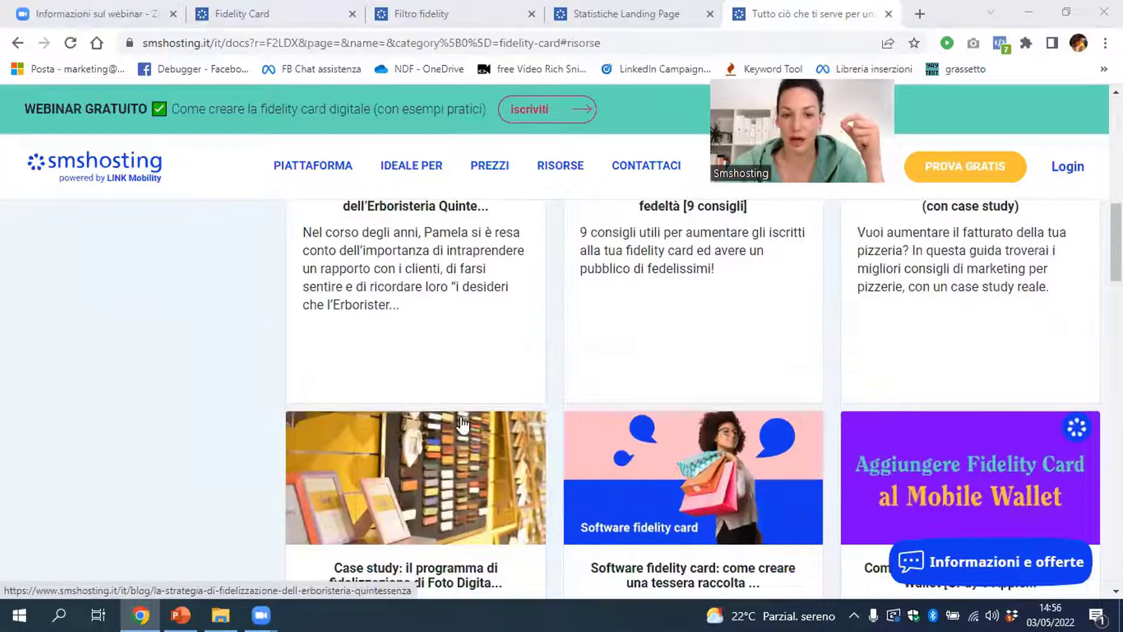
scroll(462, 422, down, 3)
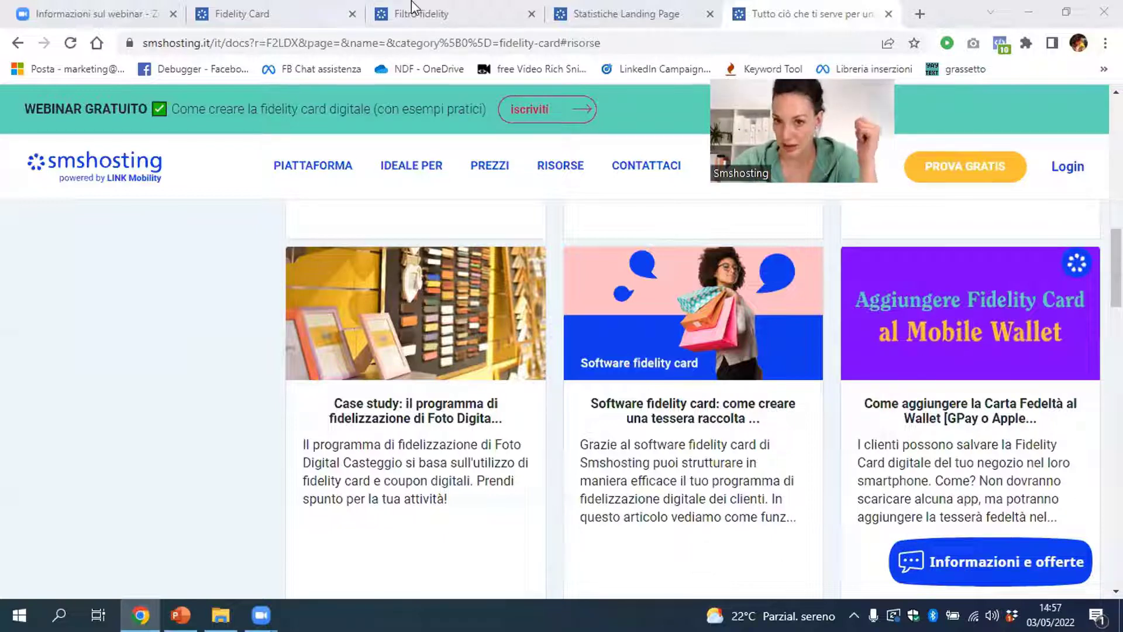
On the fidelity card dashboard, search 'mar' and pull up the customer's card
click(326, 11)
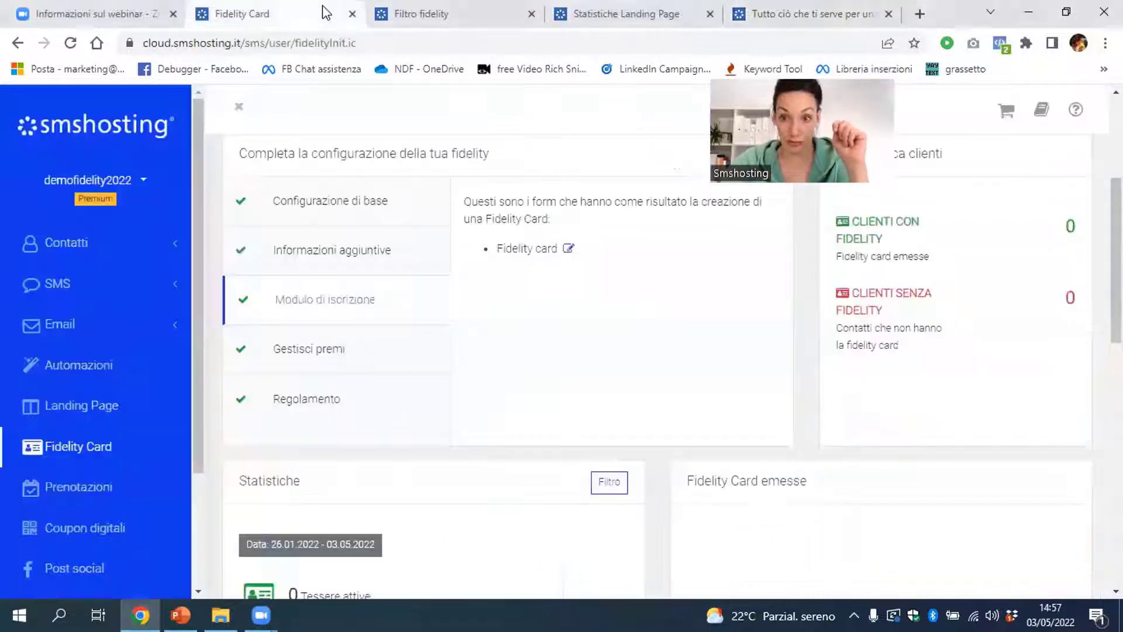
scroll(547, 251, up, 4)
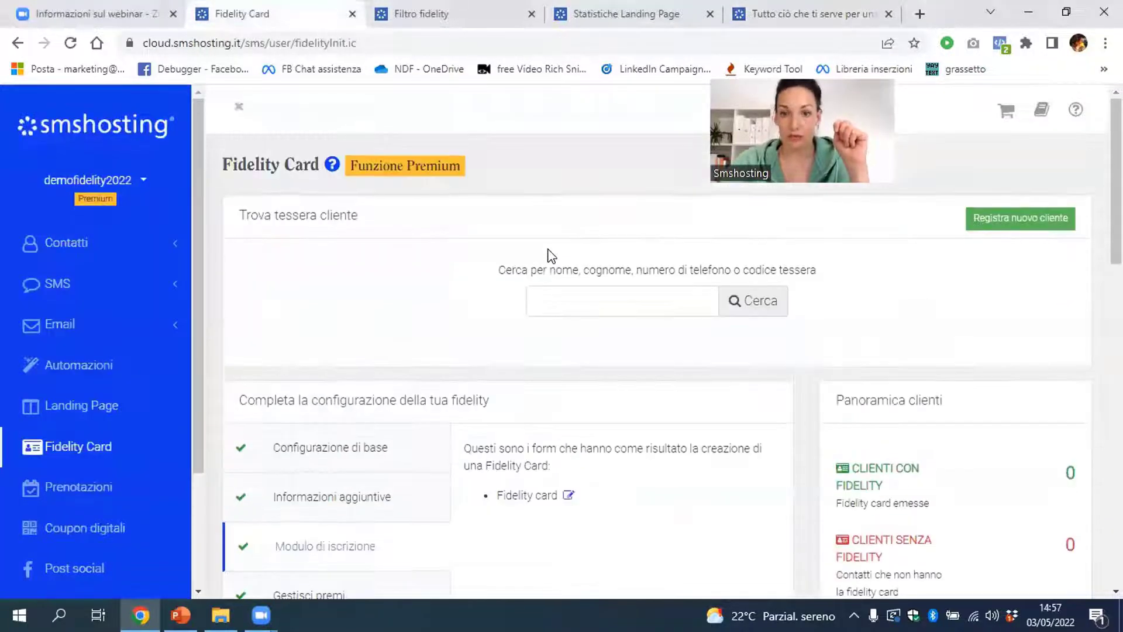
click(570, 294)
text(mar)
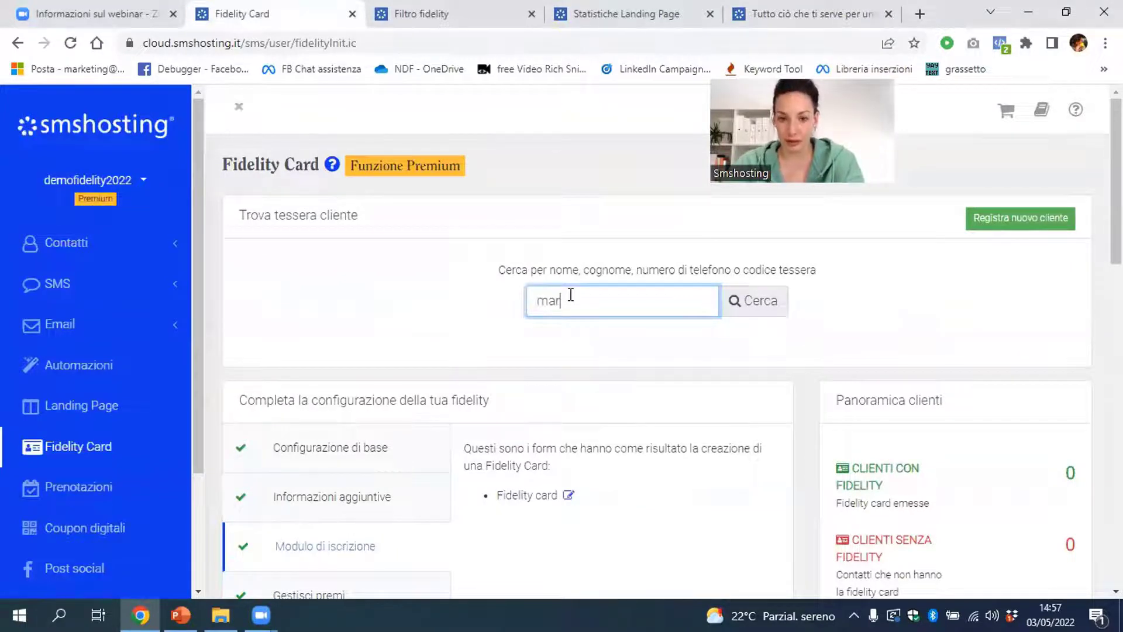
click(585, 336)
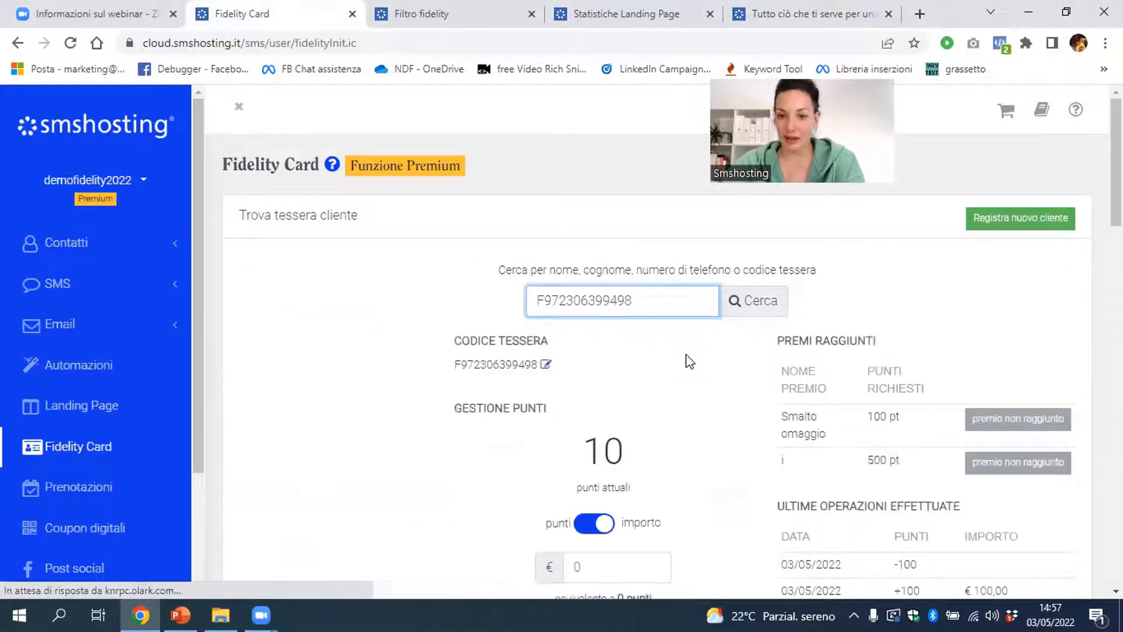
Add points for a €50 purchase, raising the card from 10 to 60 points
scroll(699, 380, down, 3)
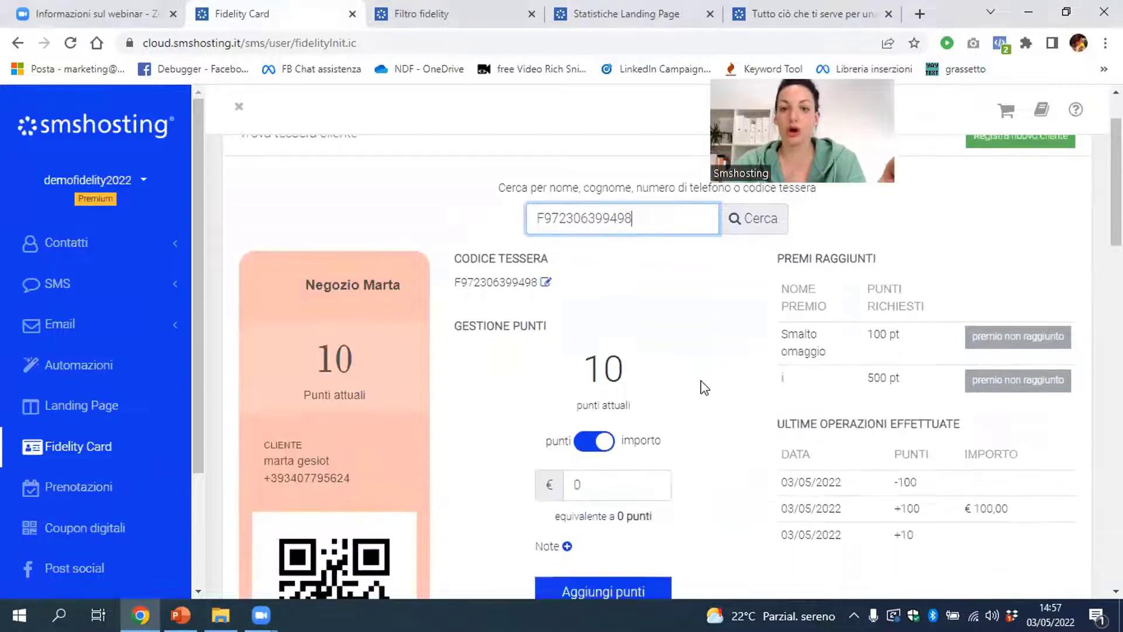
double_click(577, 402)
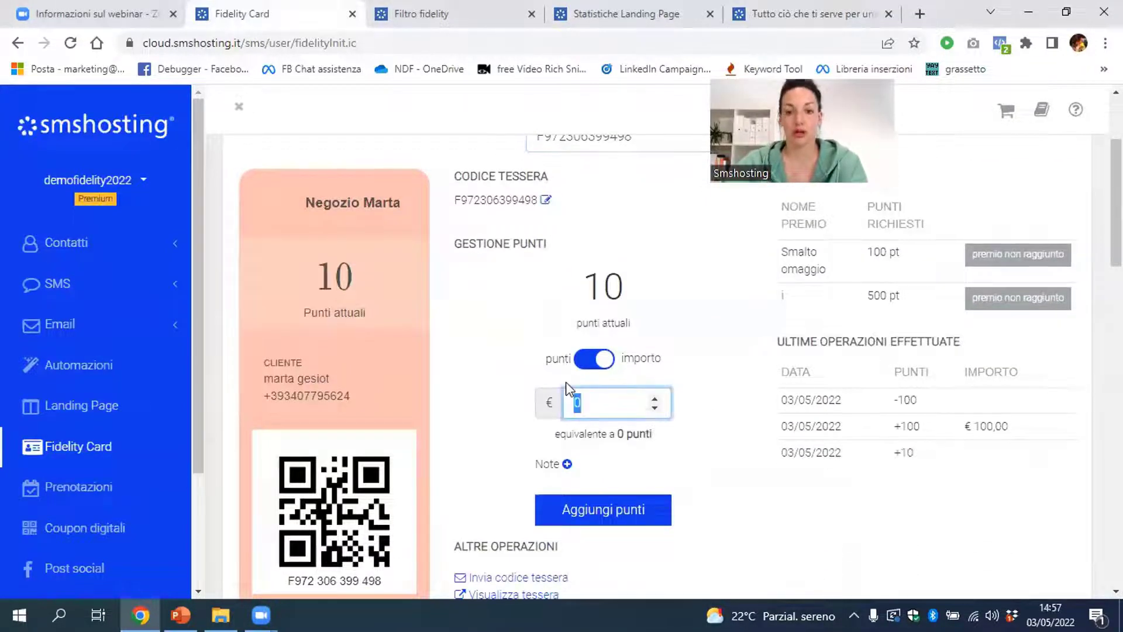
text(50)
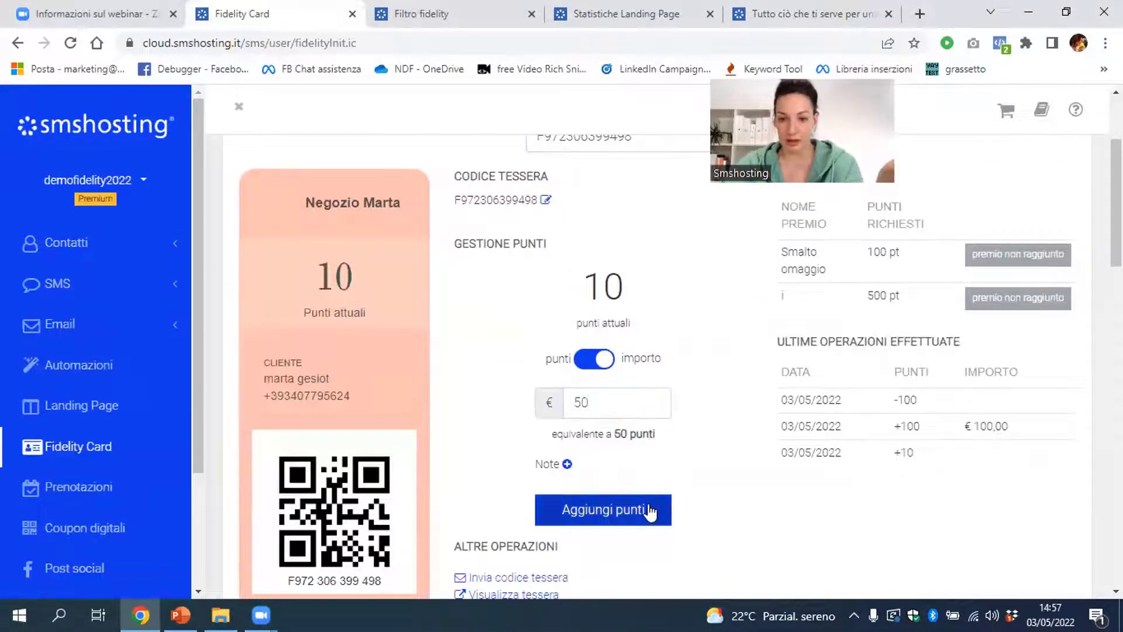
click(648, 512)
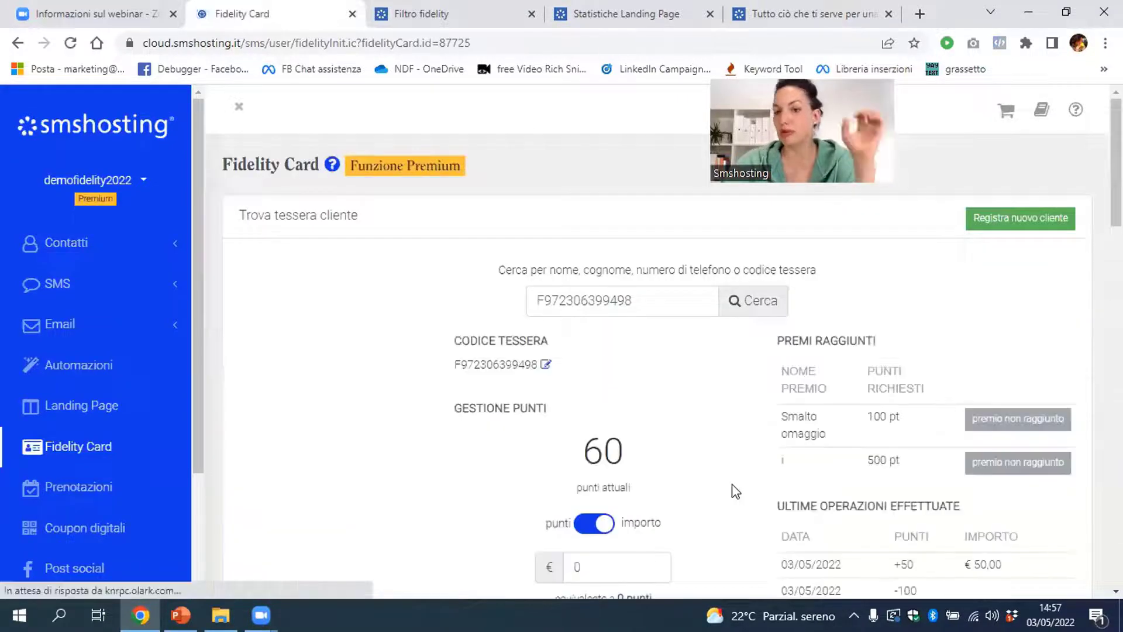
scroll(737, 489, down, 3)
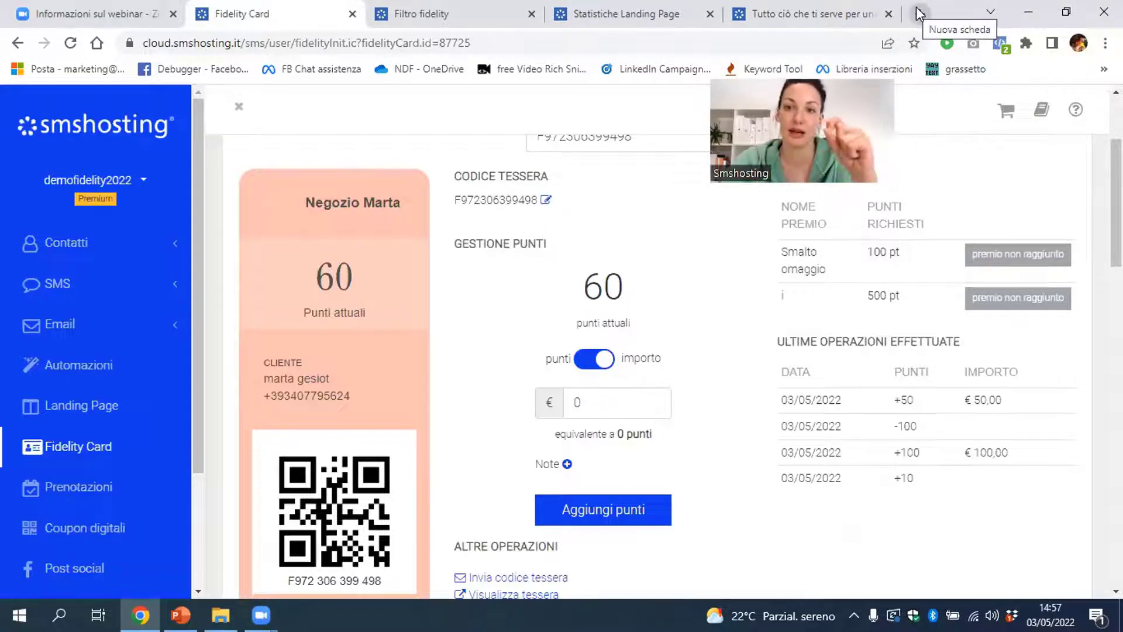
click(920, 14)
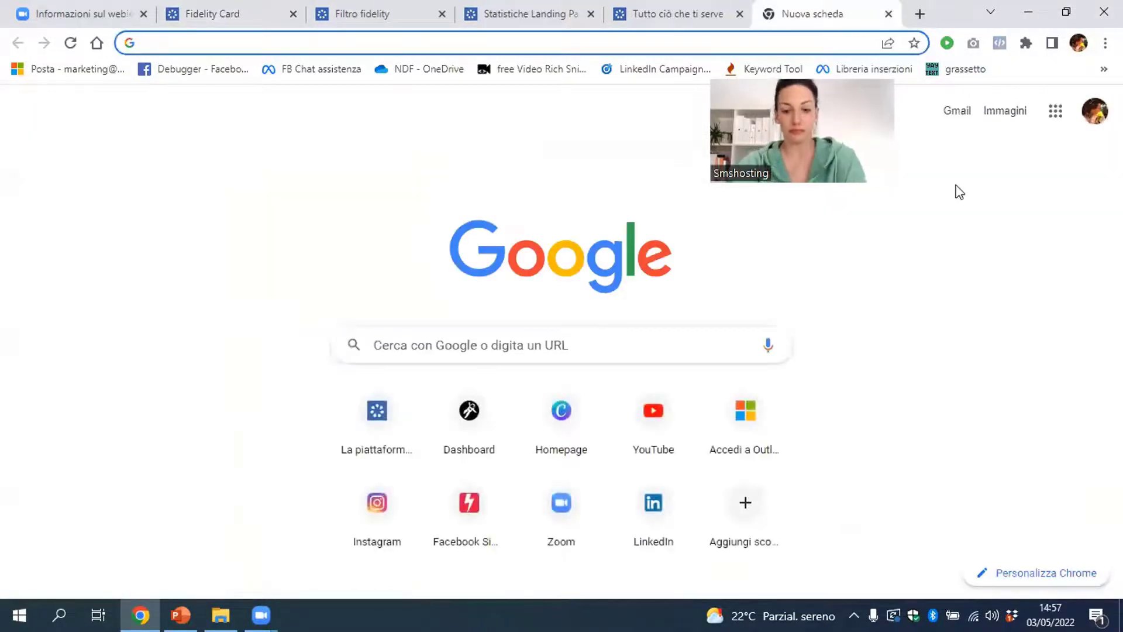
Search Google for 'api smshosting' and open the Smshosting REST API documentation result
text(api smshostin)
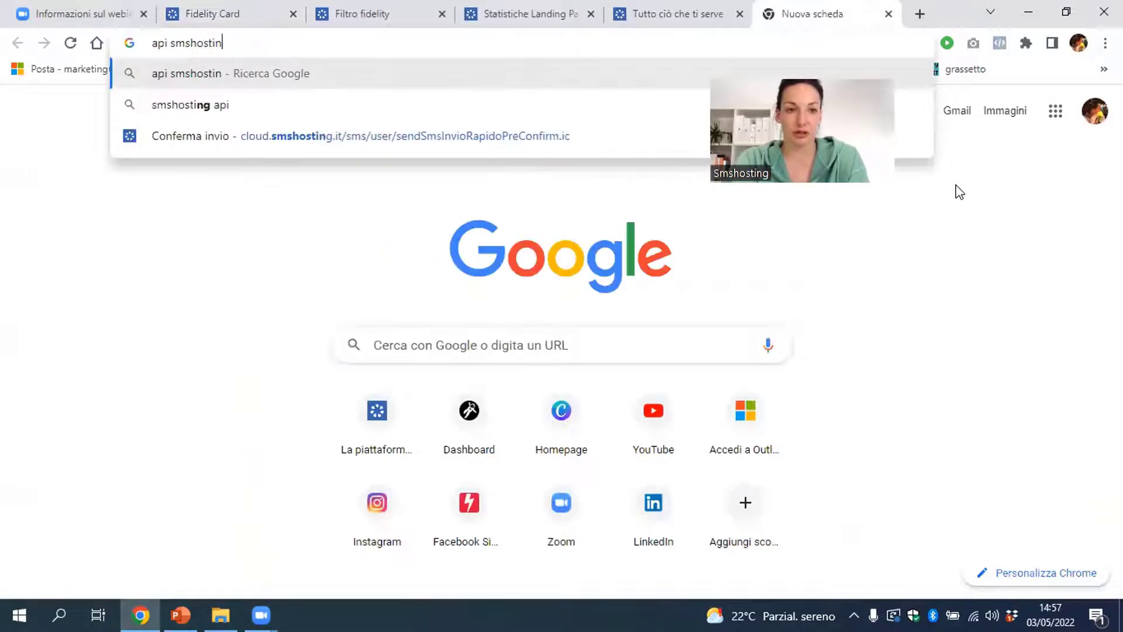
text(g)
key(Return)
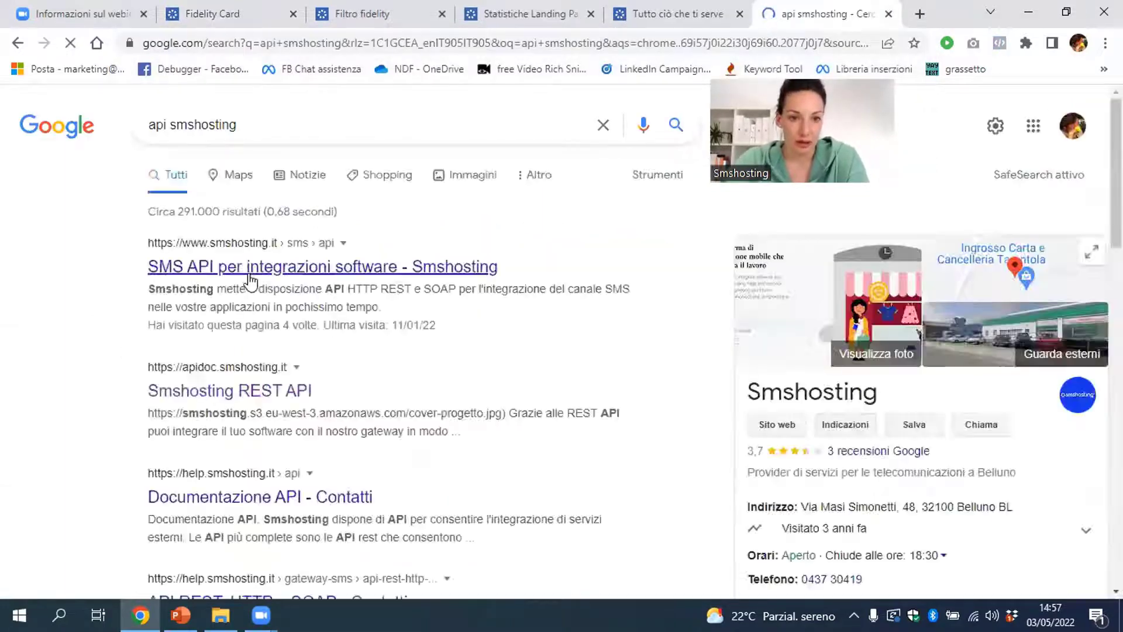
click(250, 276)
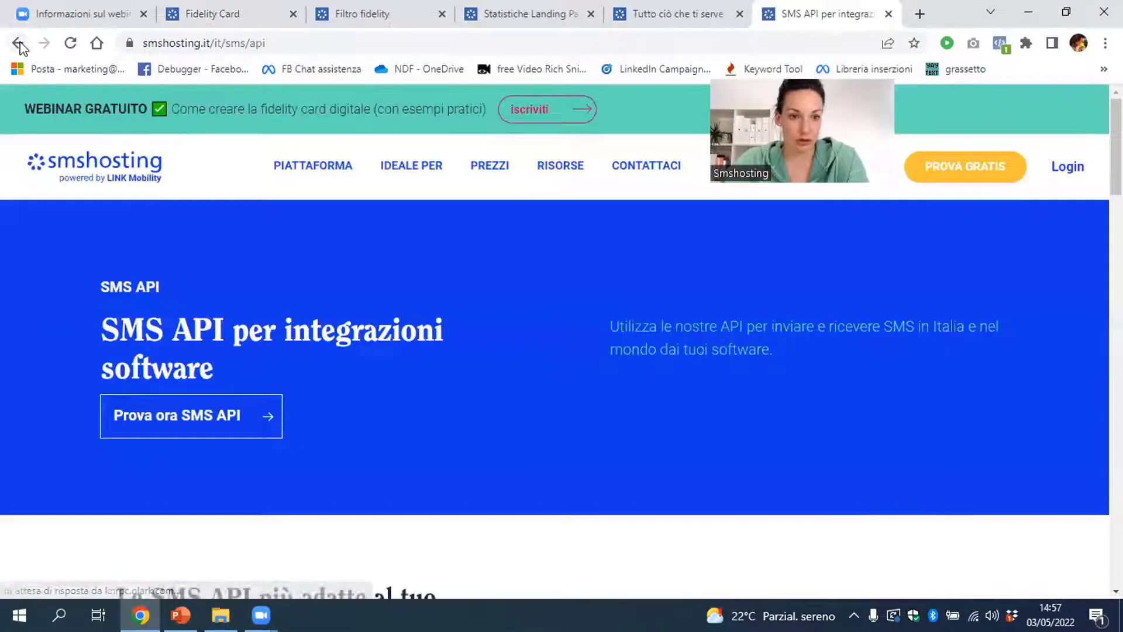
click(19, 45)
click(252, 389)
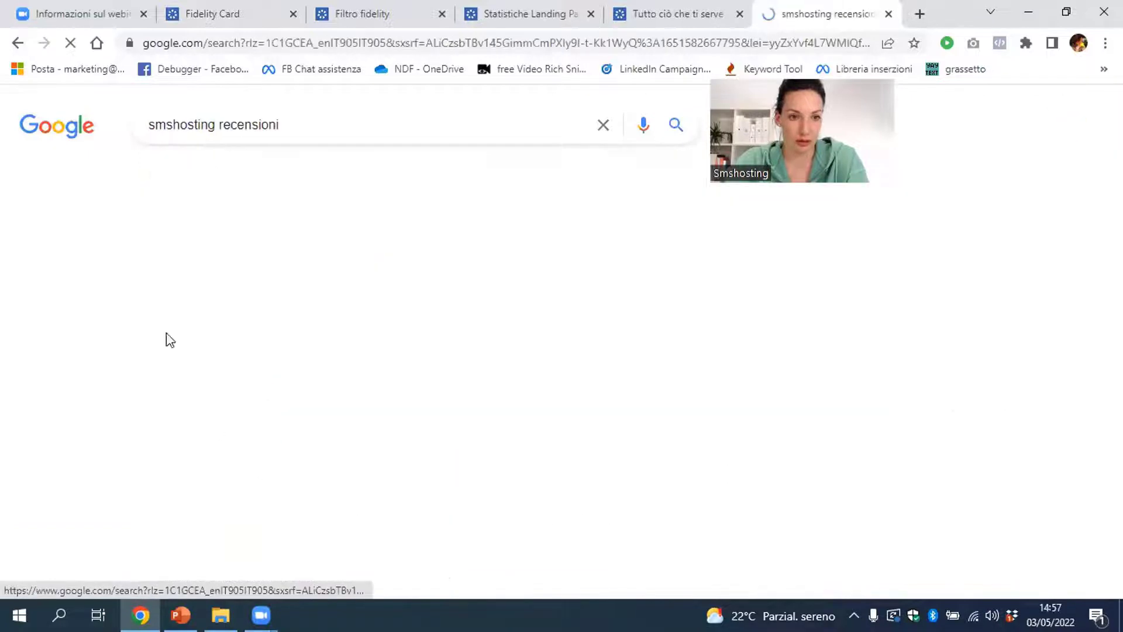
click(18, 43)
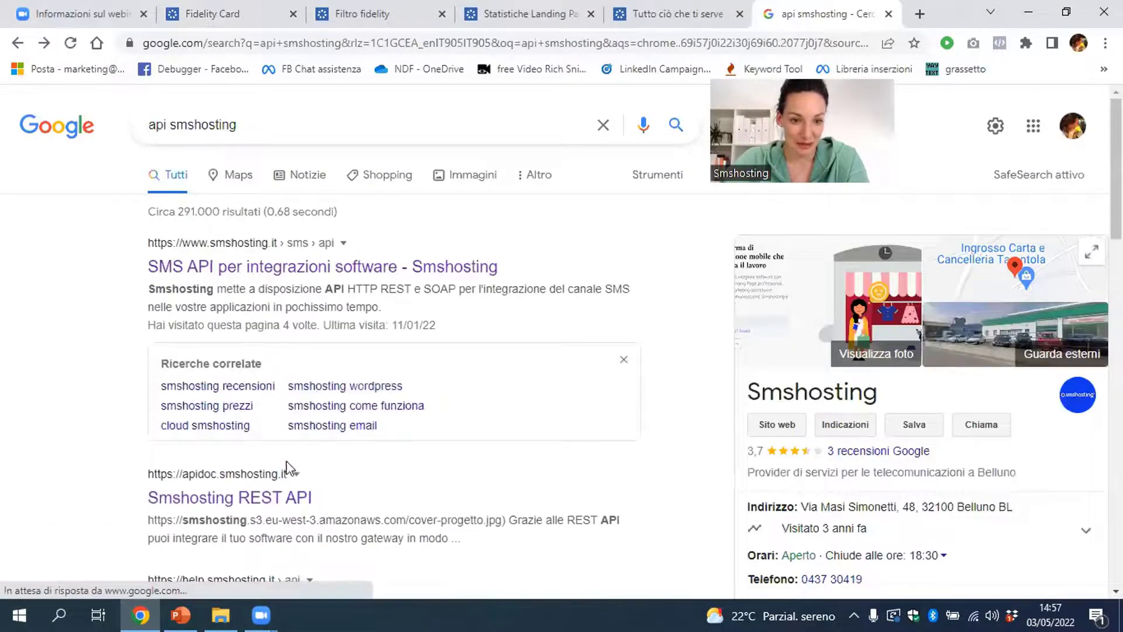
click(288, 496)
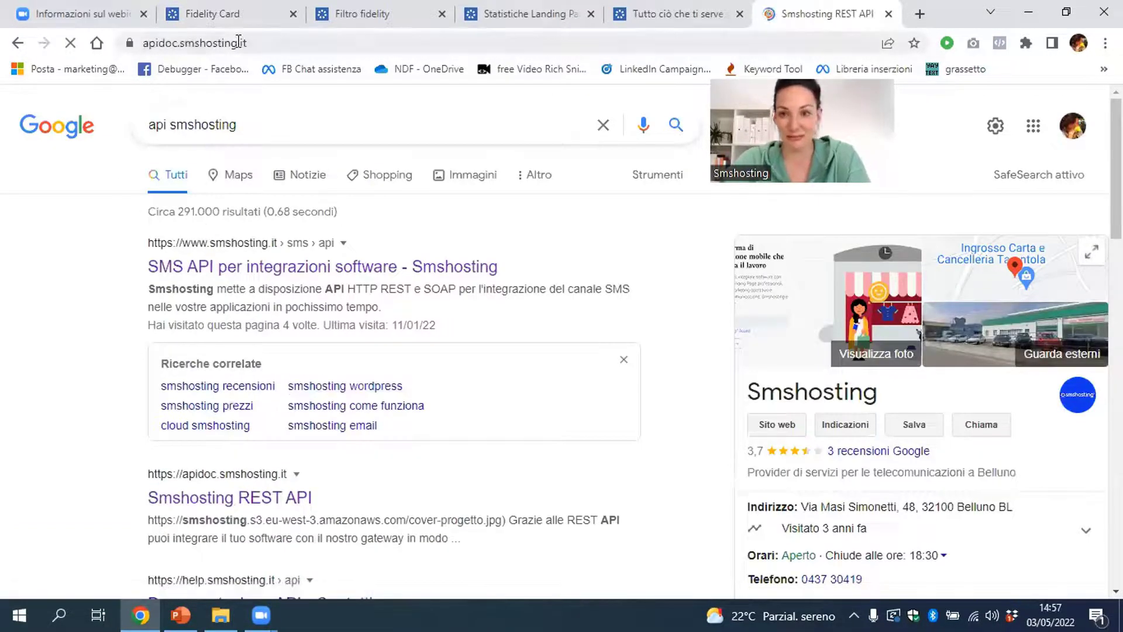
Show the Fidelity Card section of the REST API docs, then return to the Fidelity Card tab
click(237, 42)
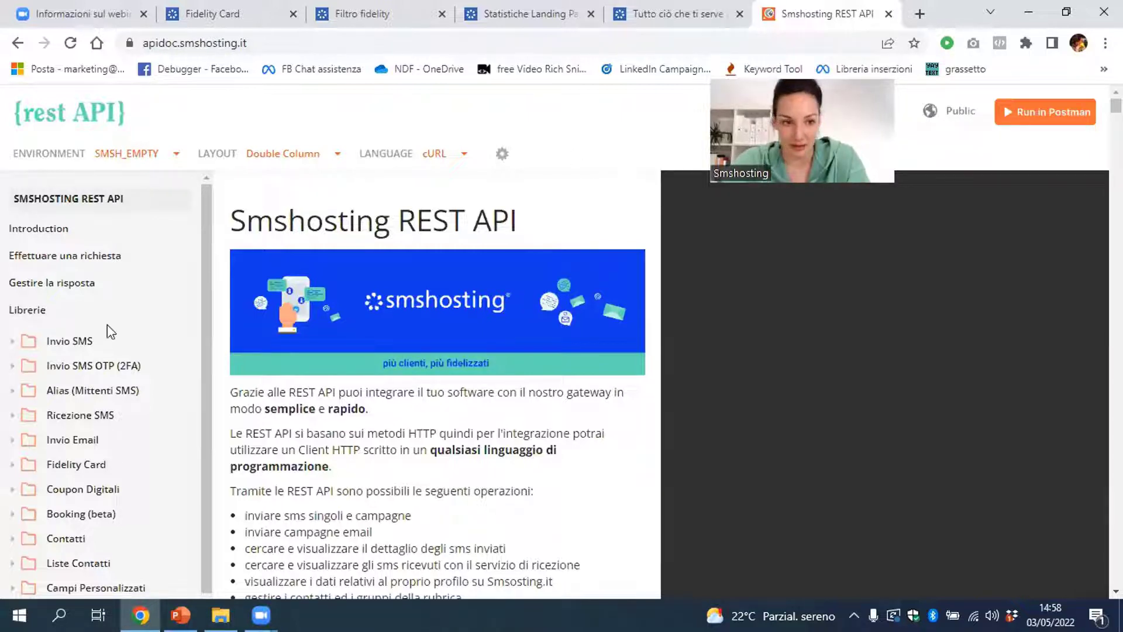
scroll(94, 433, down, 2)
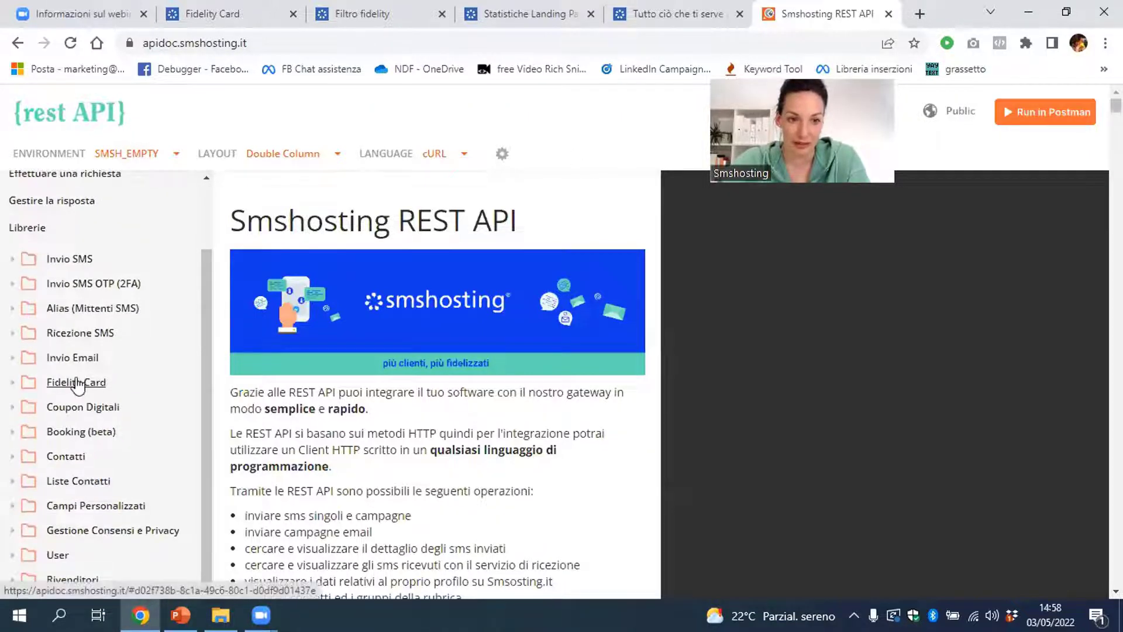
click(87, 381)
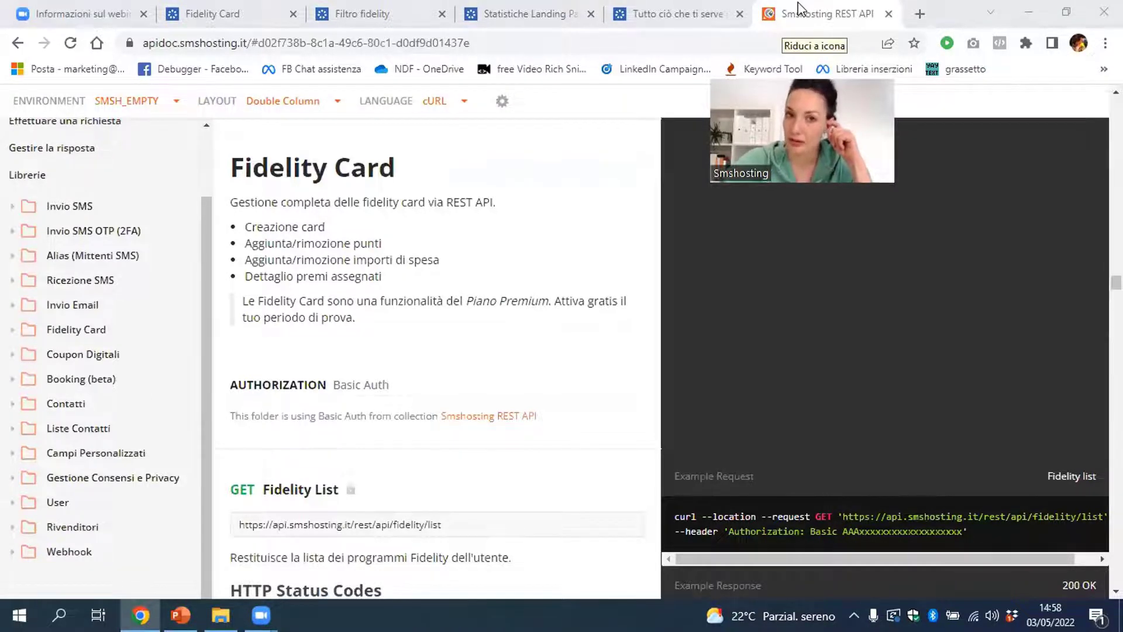
click(261, 14)
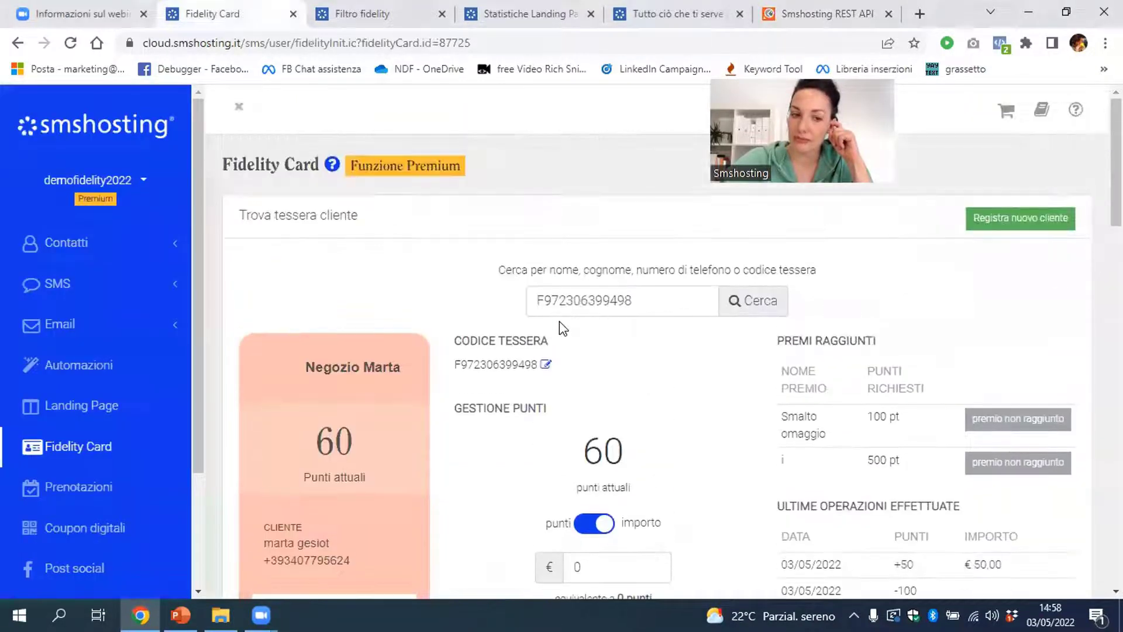
Reload Fidelity Card and search 'mar' to load the customer's card at 60 points
click(101, 440)
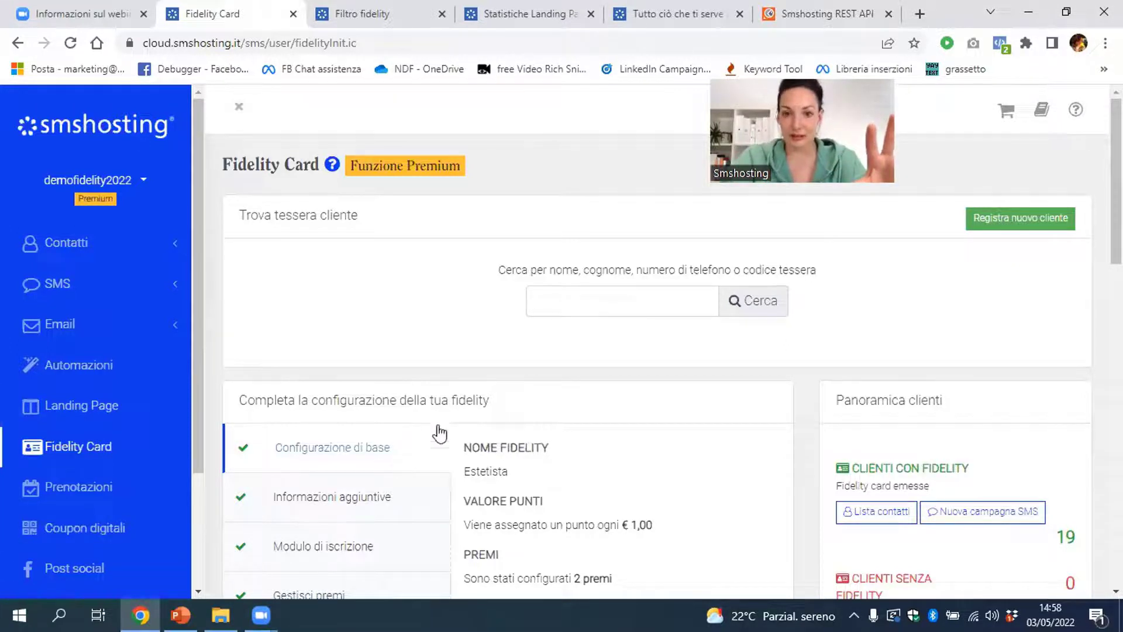
click(550, 290)
text(mar)
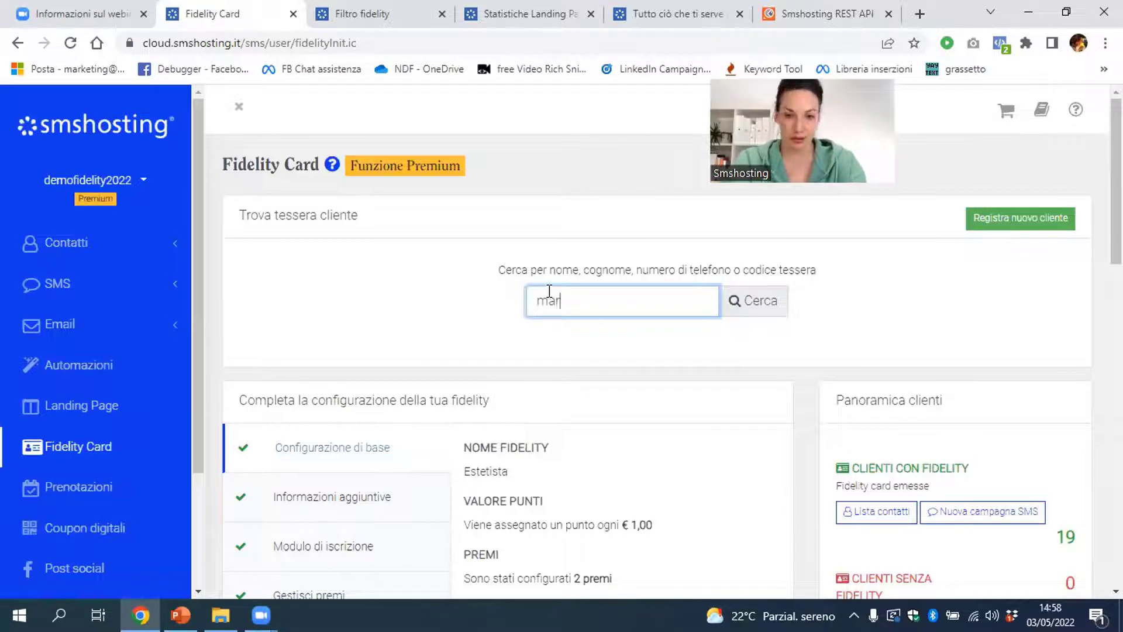
click(549, 339)
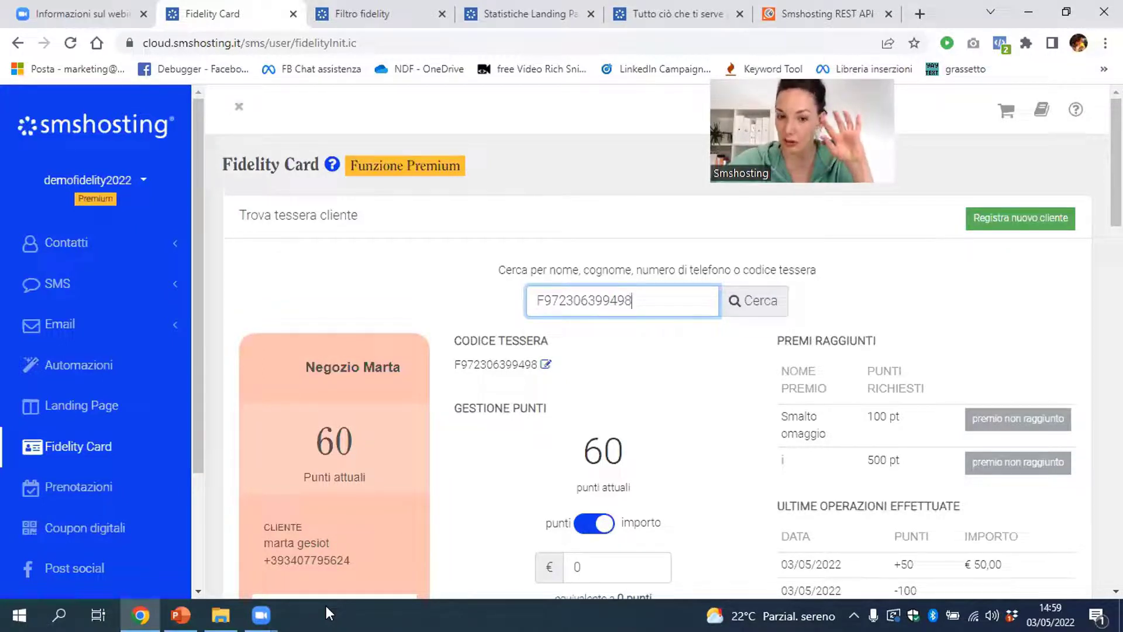
click(325, 606)
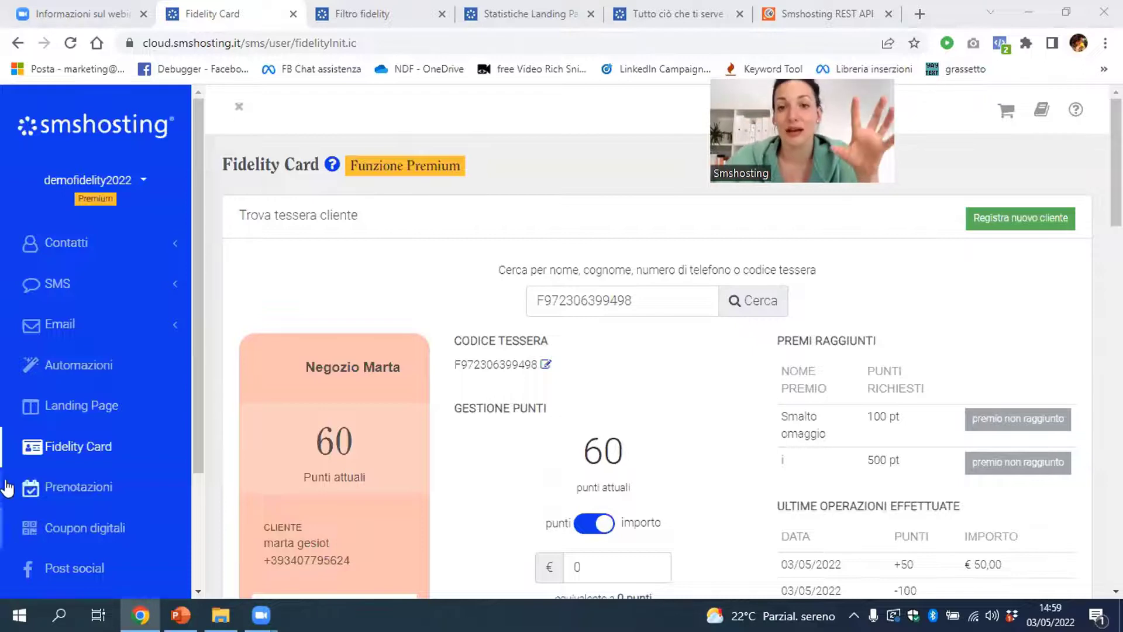
Show the PROVA GRATIS free trial signup page, then the landing page statistics
click(747, 7)
click(966, 166)
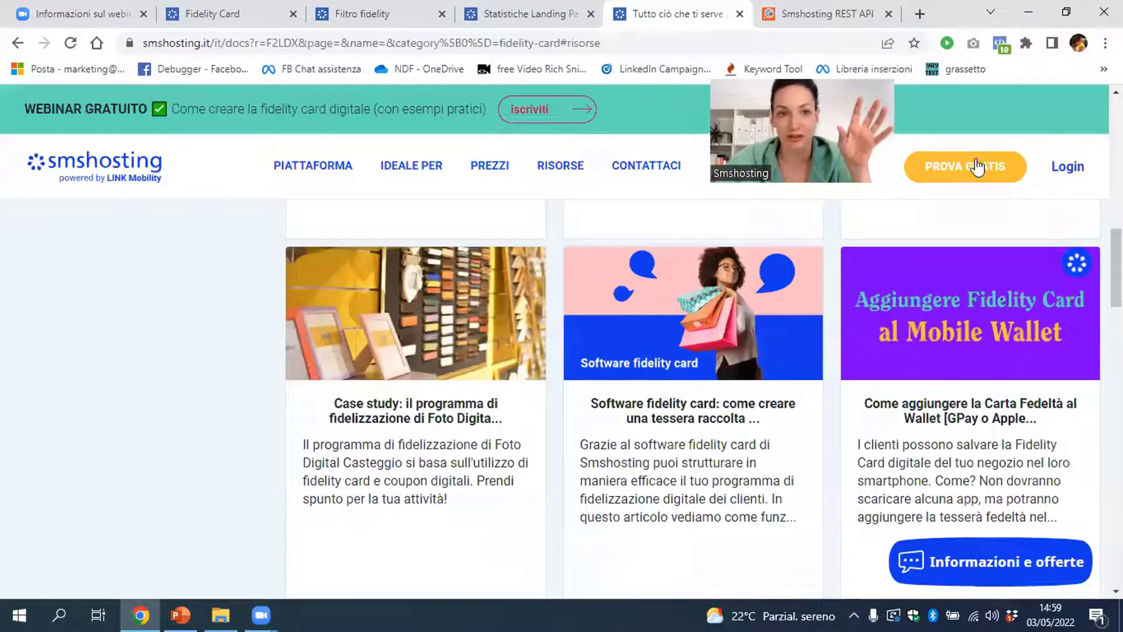
click(319, 47)
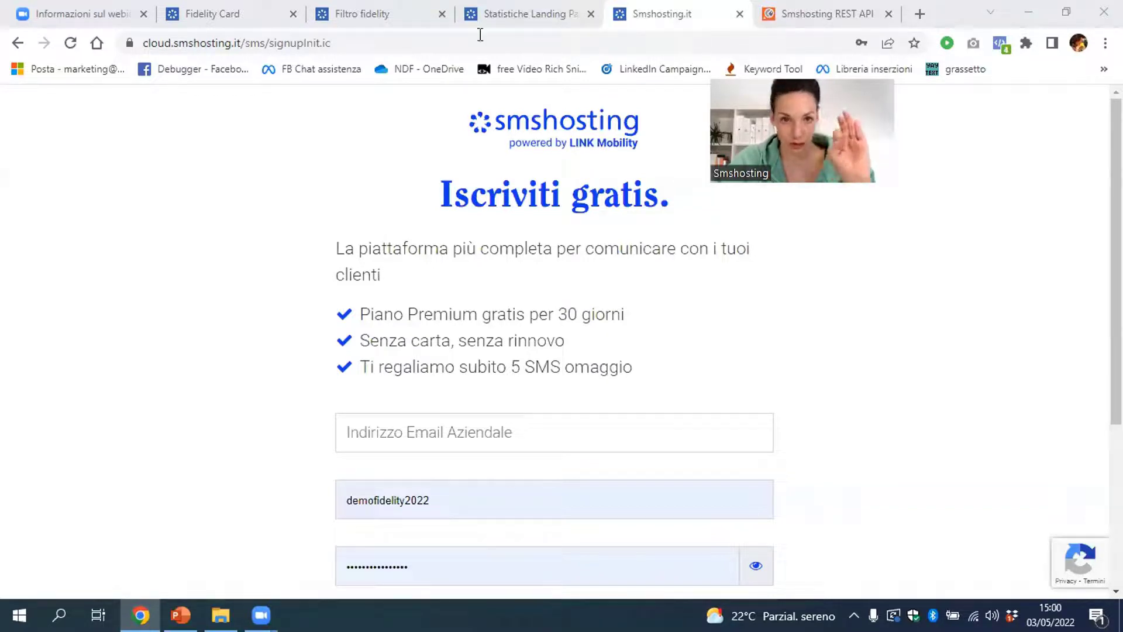
click(486, 11)
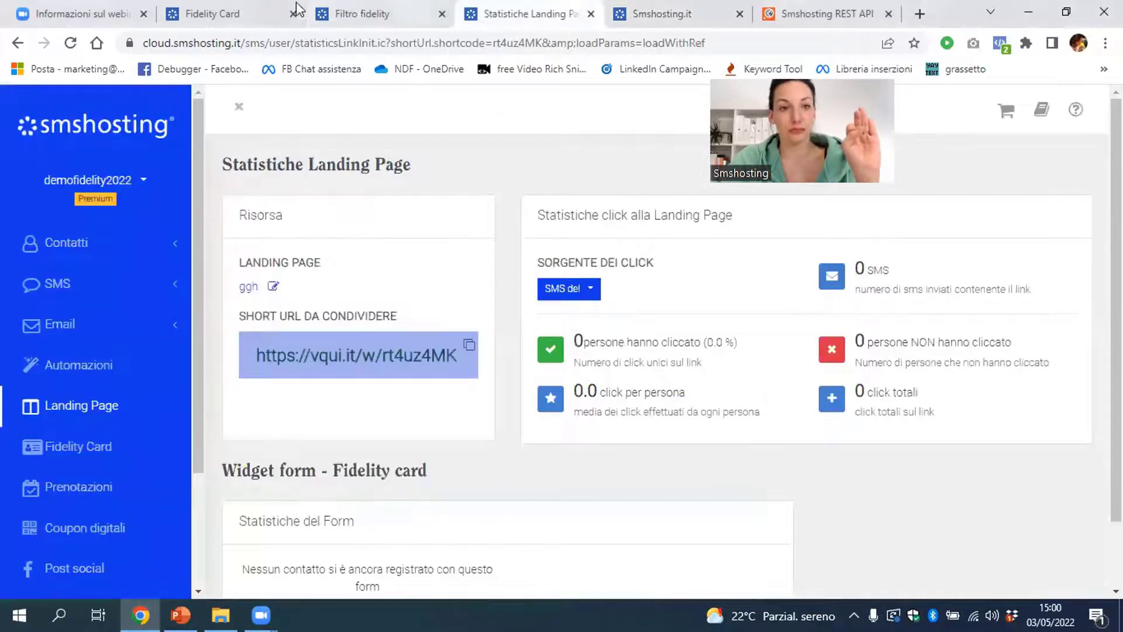
Load the smshosting.it home page in a new browser tab
click(920, 15)
text(sms)
key(Return)
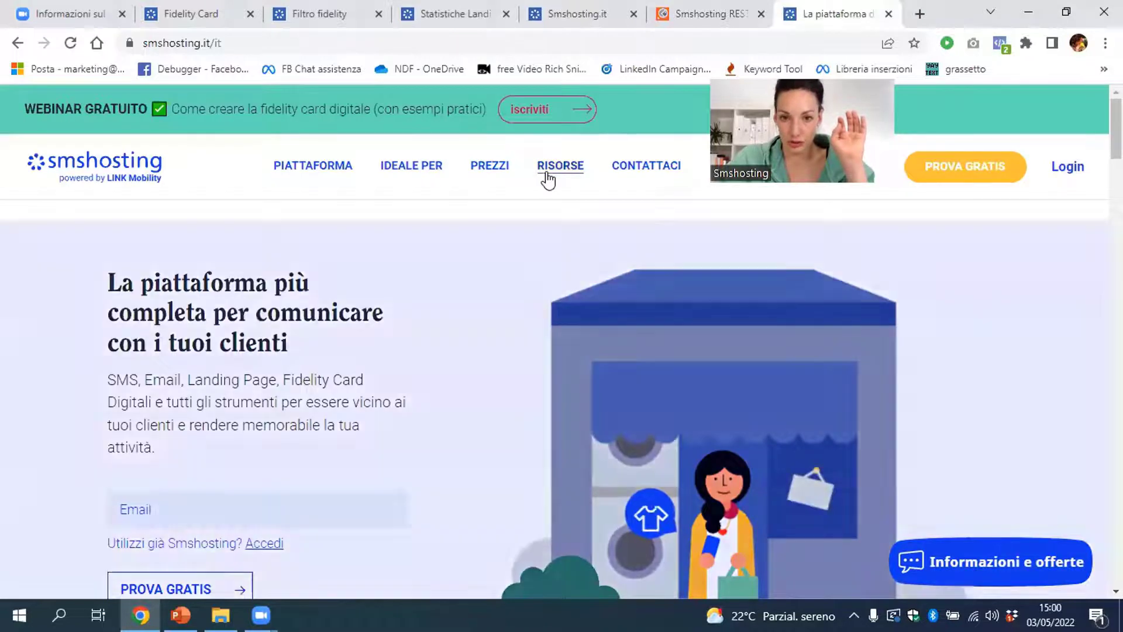
Filter the free training resources to the Fidelity Card category
mouse_move(548, 179)
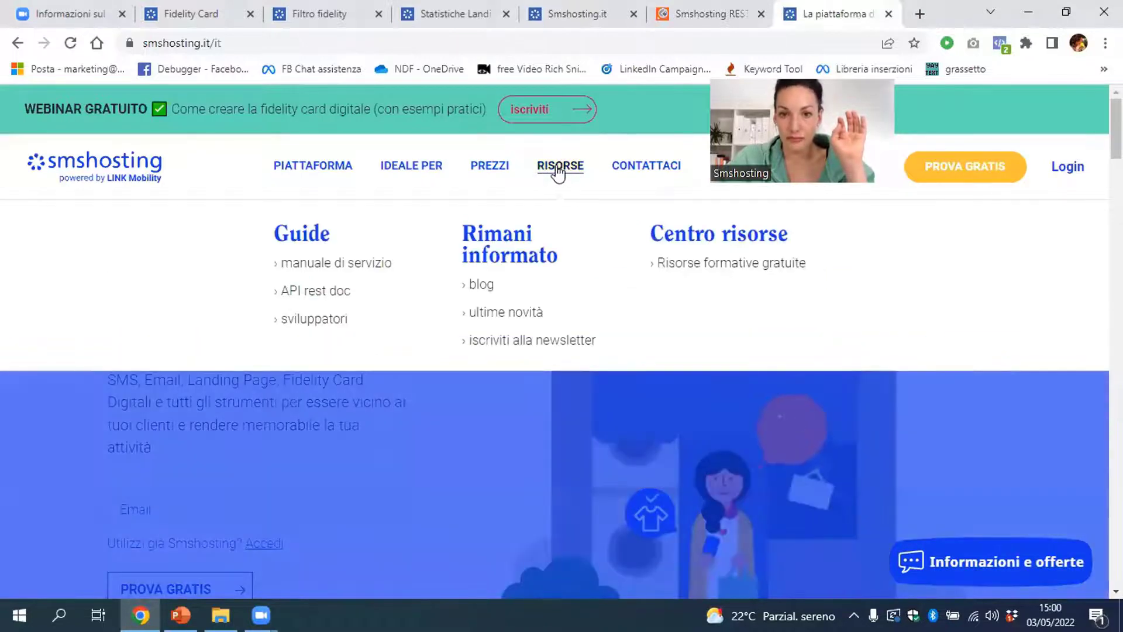
click(720, 272)
scroll(571, 353, down, 3)
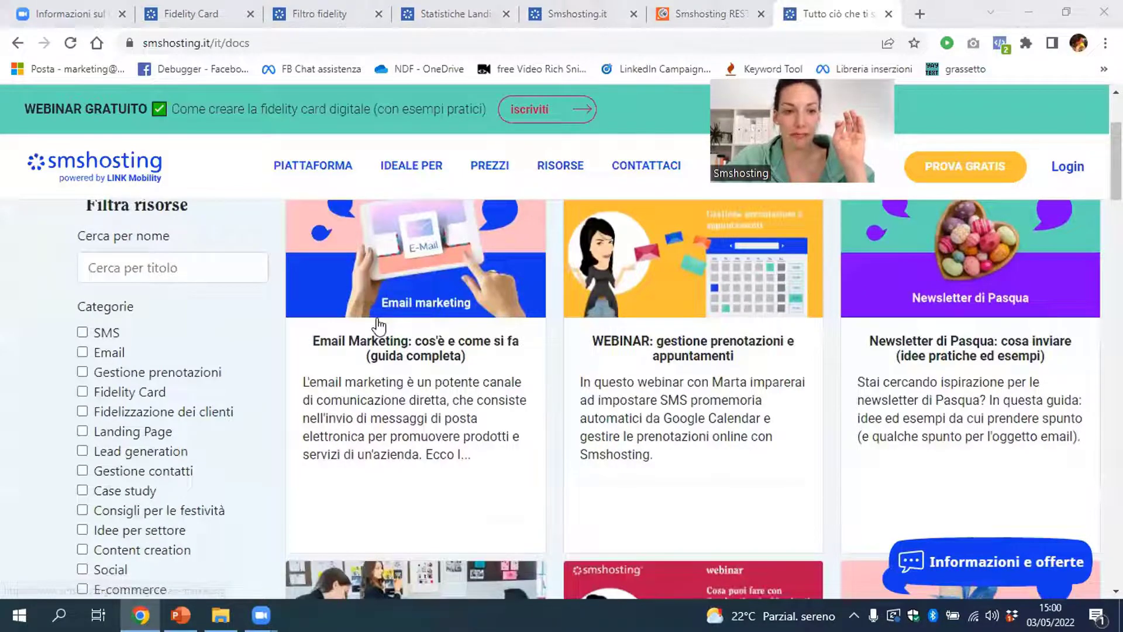
click(82, 391)
scroll(83, 391, down, 3)
click(121, 544)
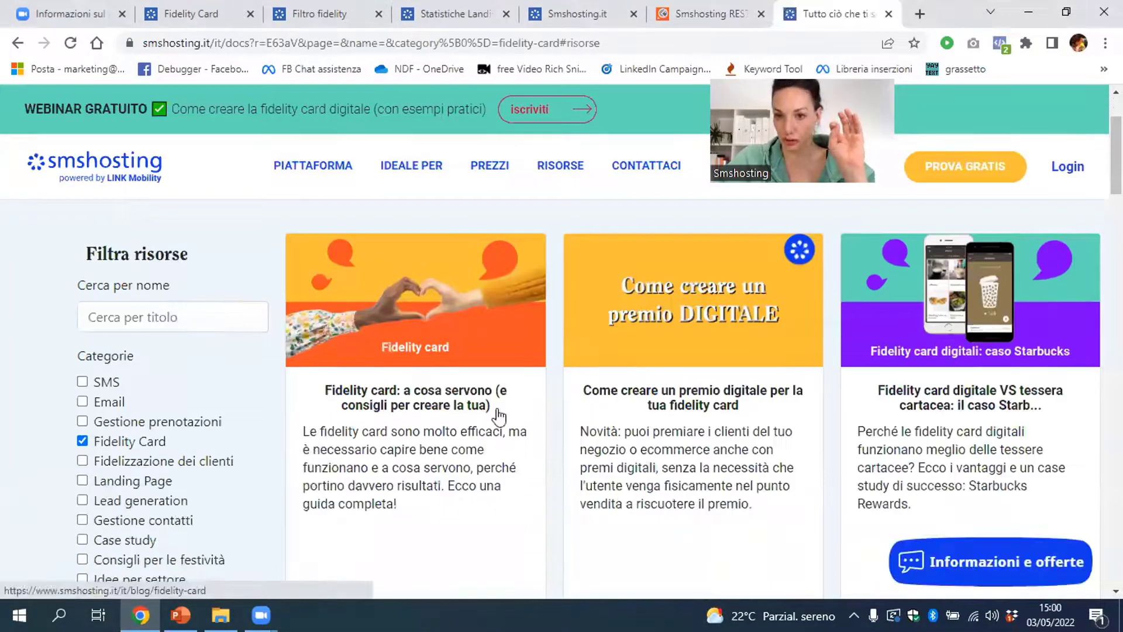
Open the 'Premi e automazioni' guide and play its tutorial video on YouTube
scroll(498, 417, down, 15)
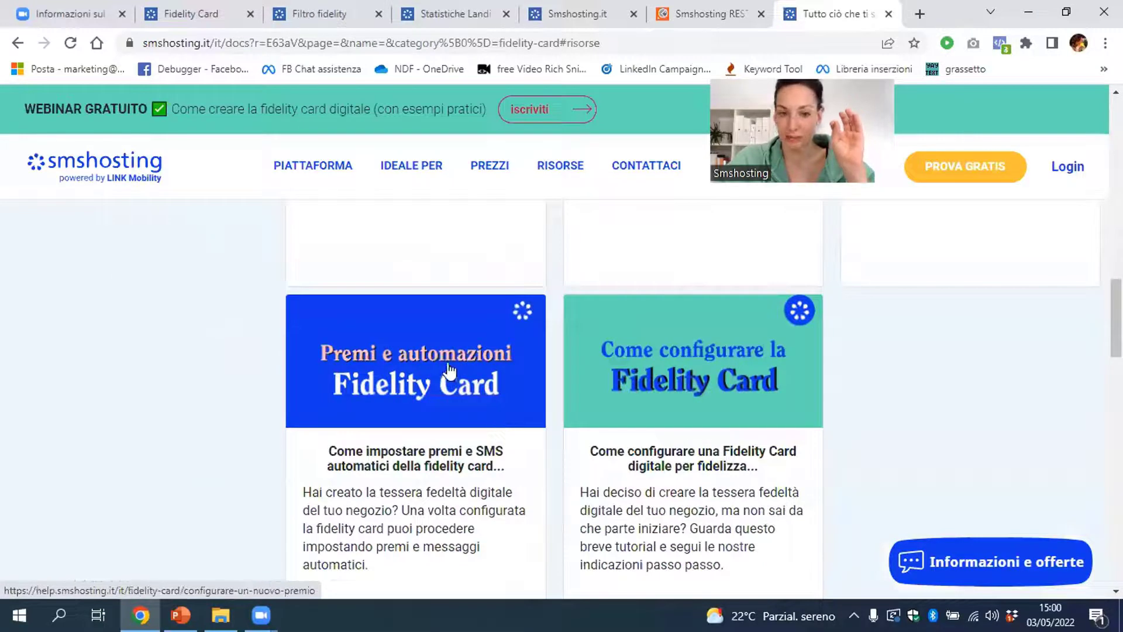
click(449, 369)
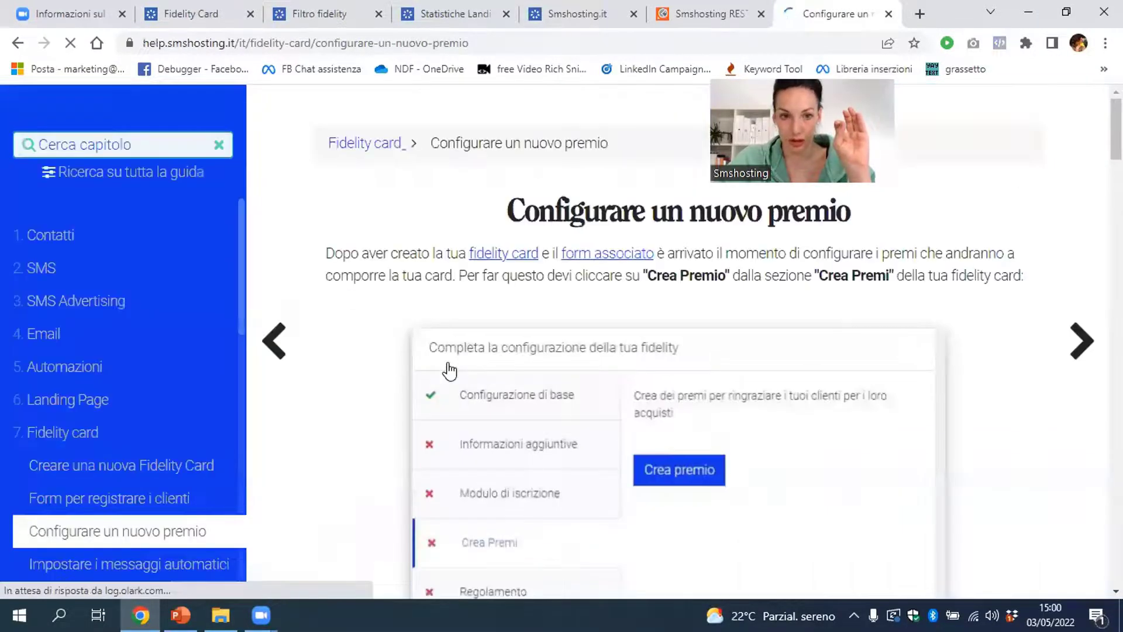
scroll(452, 374, down, 20)
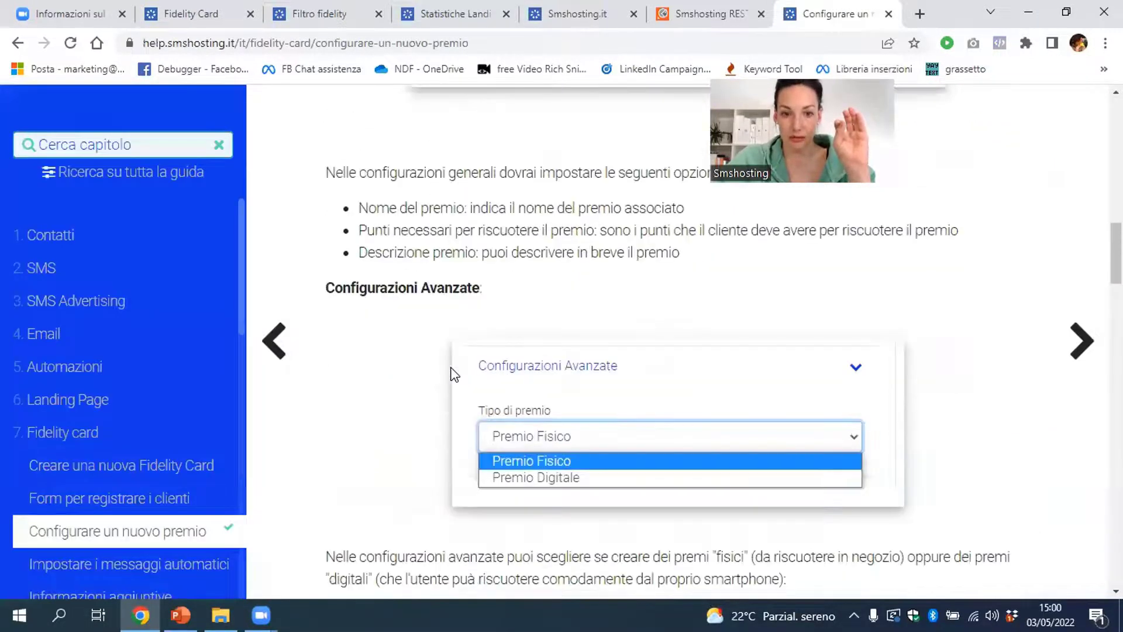
click(479, 300)
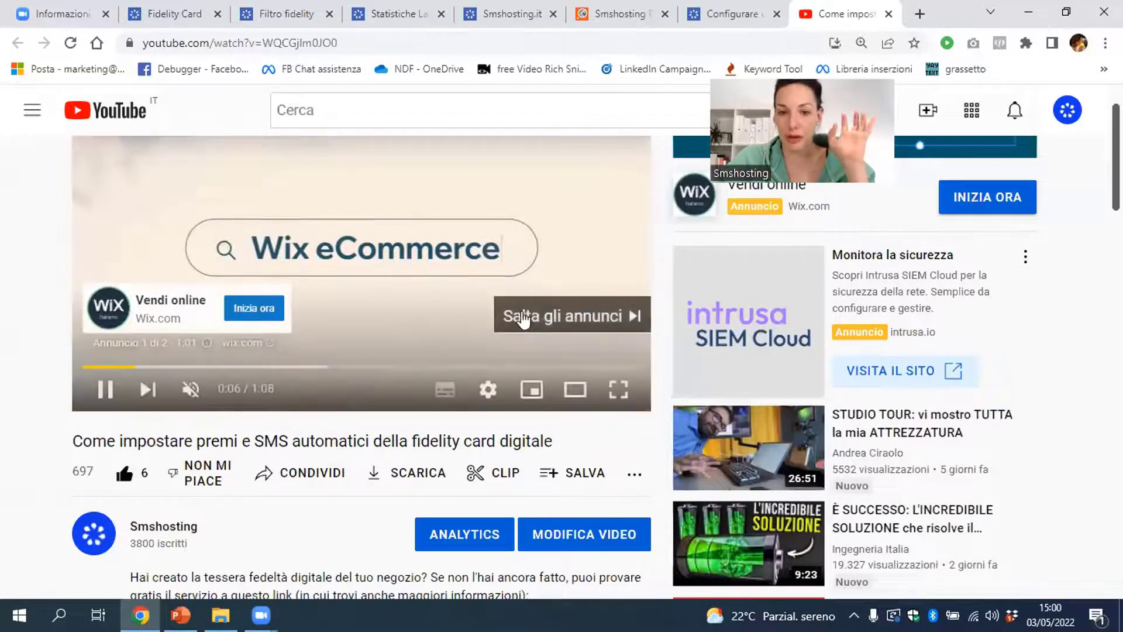
Skip the preroll ad and pause the rewards tutorial at 0:02
click(535, 322)
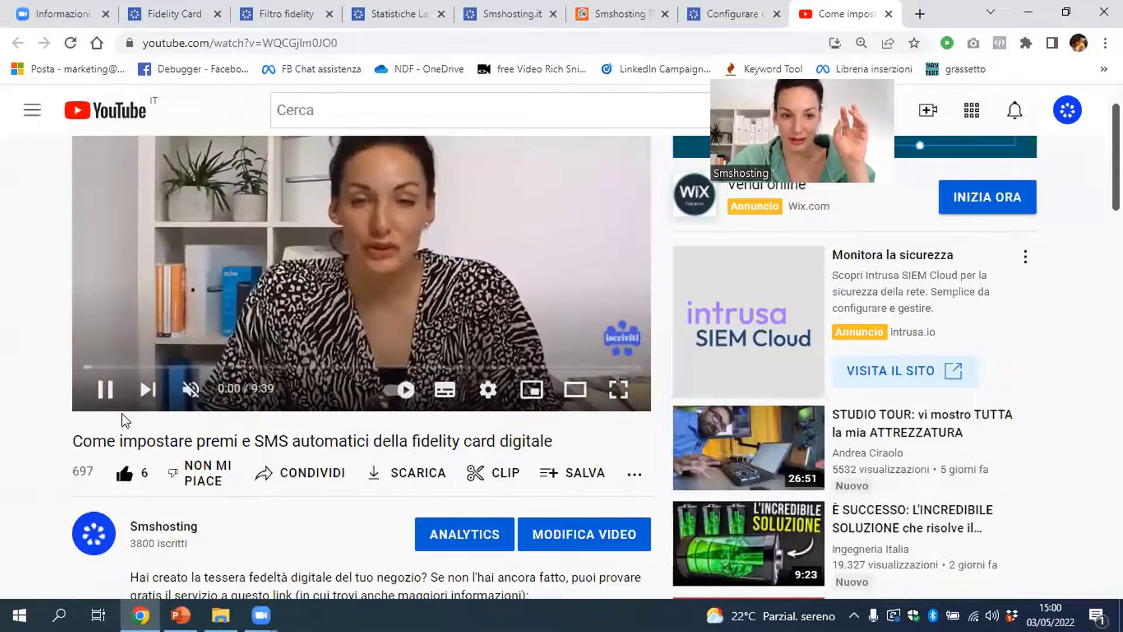
click(110, 396)
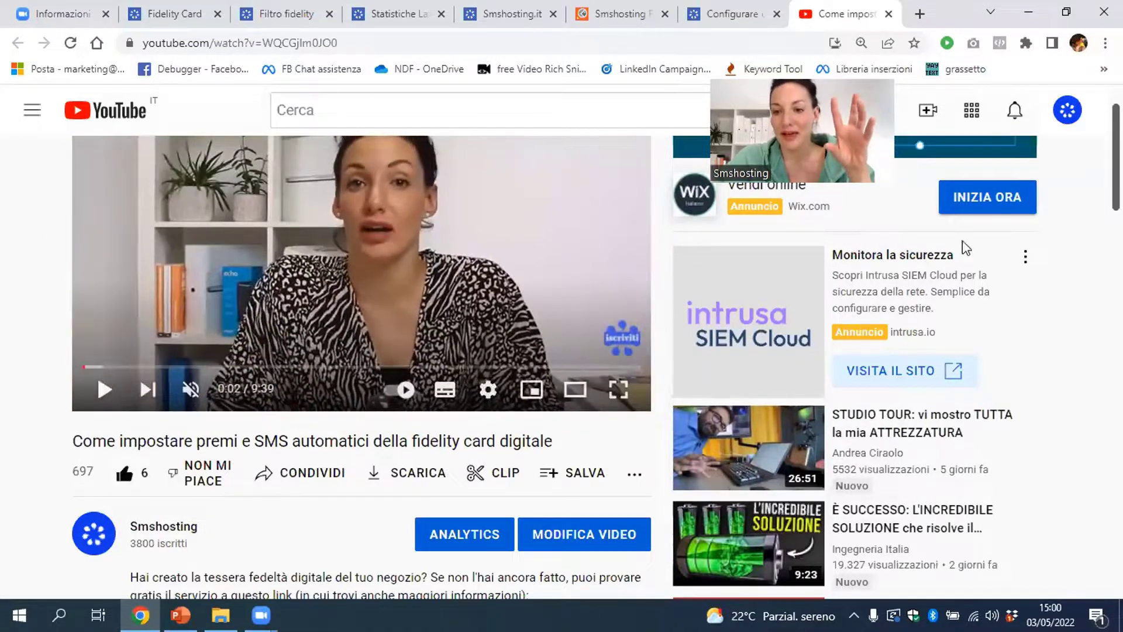